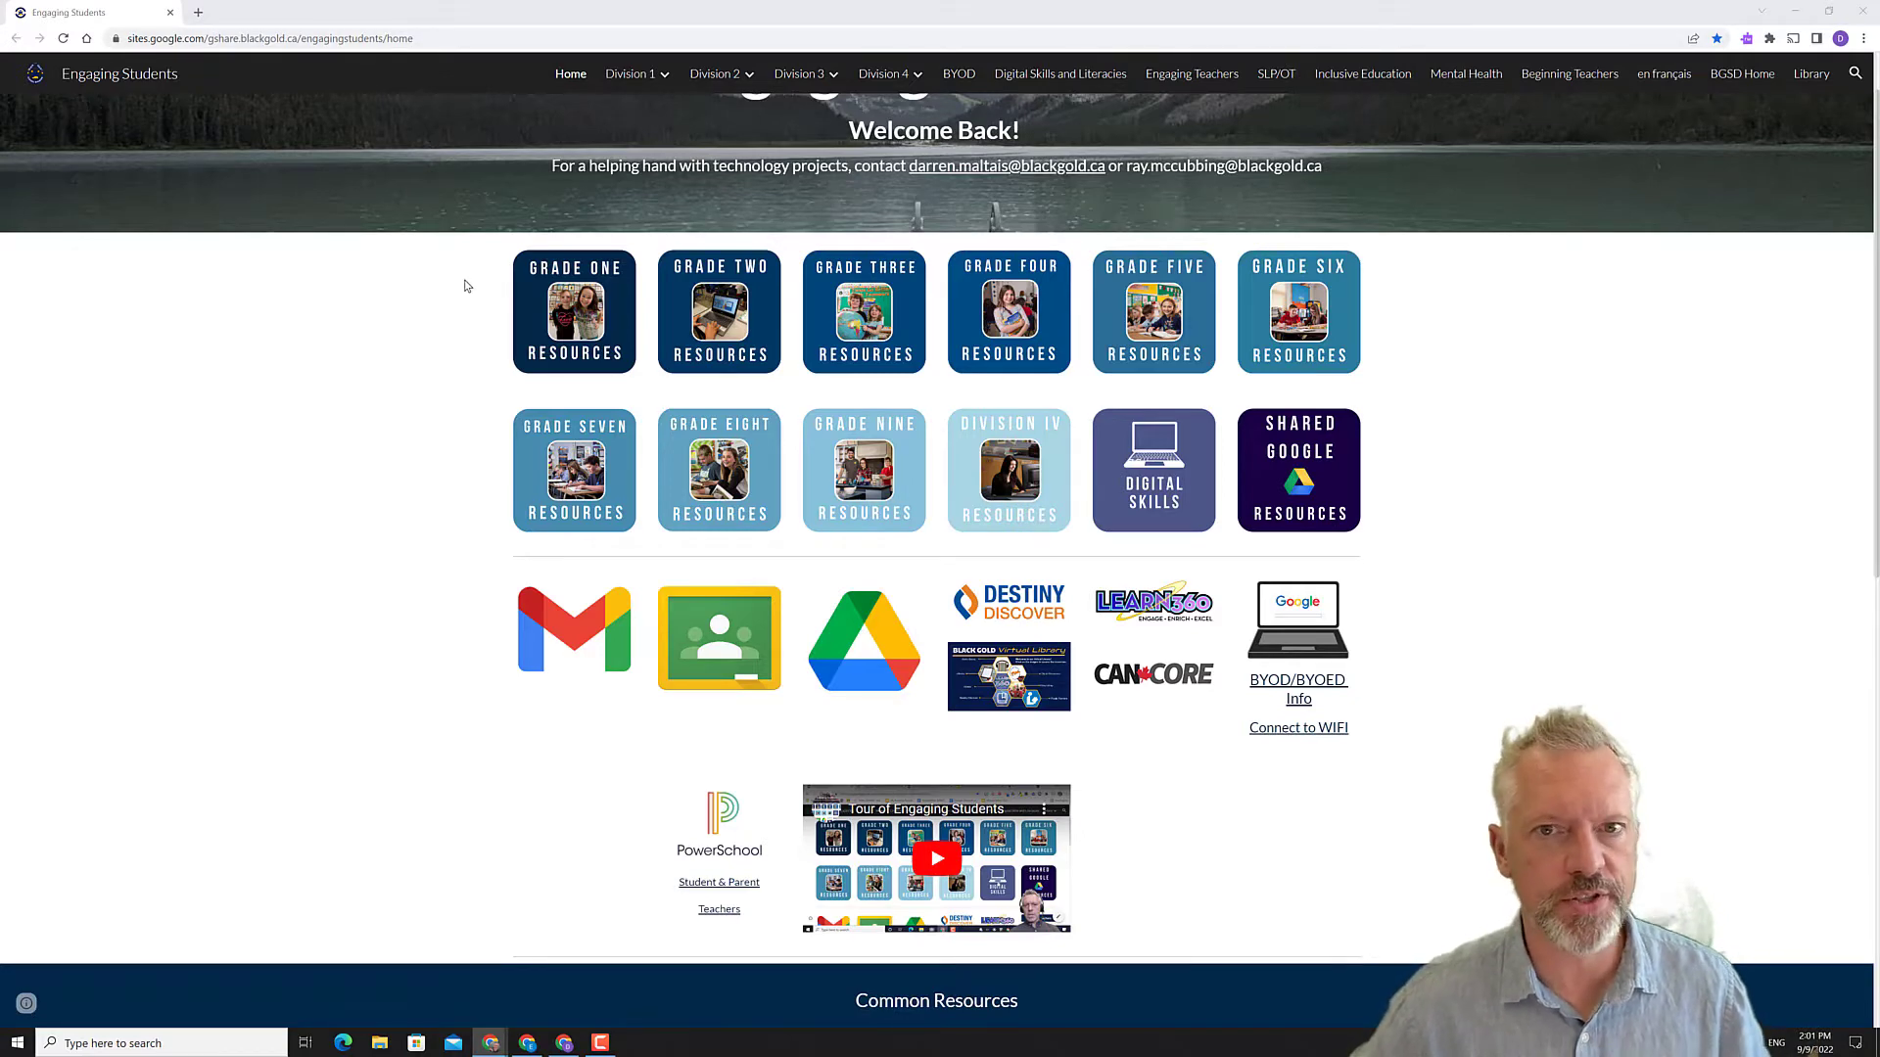
Step: Open Google Classroom from the Google apps list in a new browser tab
scroll(466, 285, up, 1)
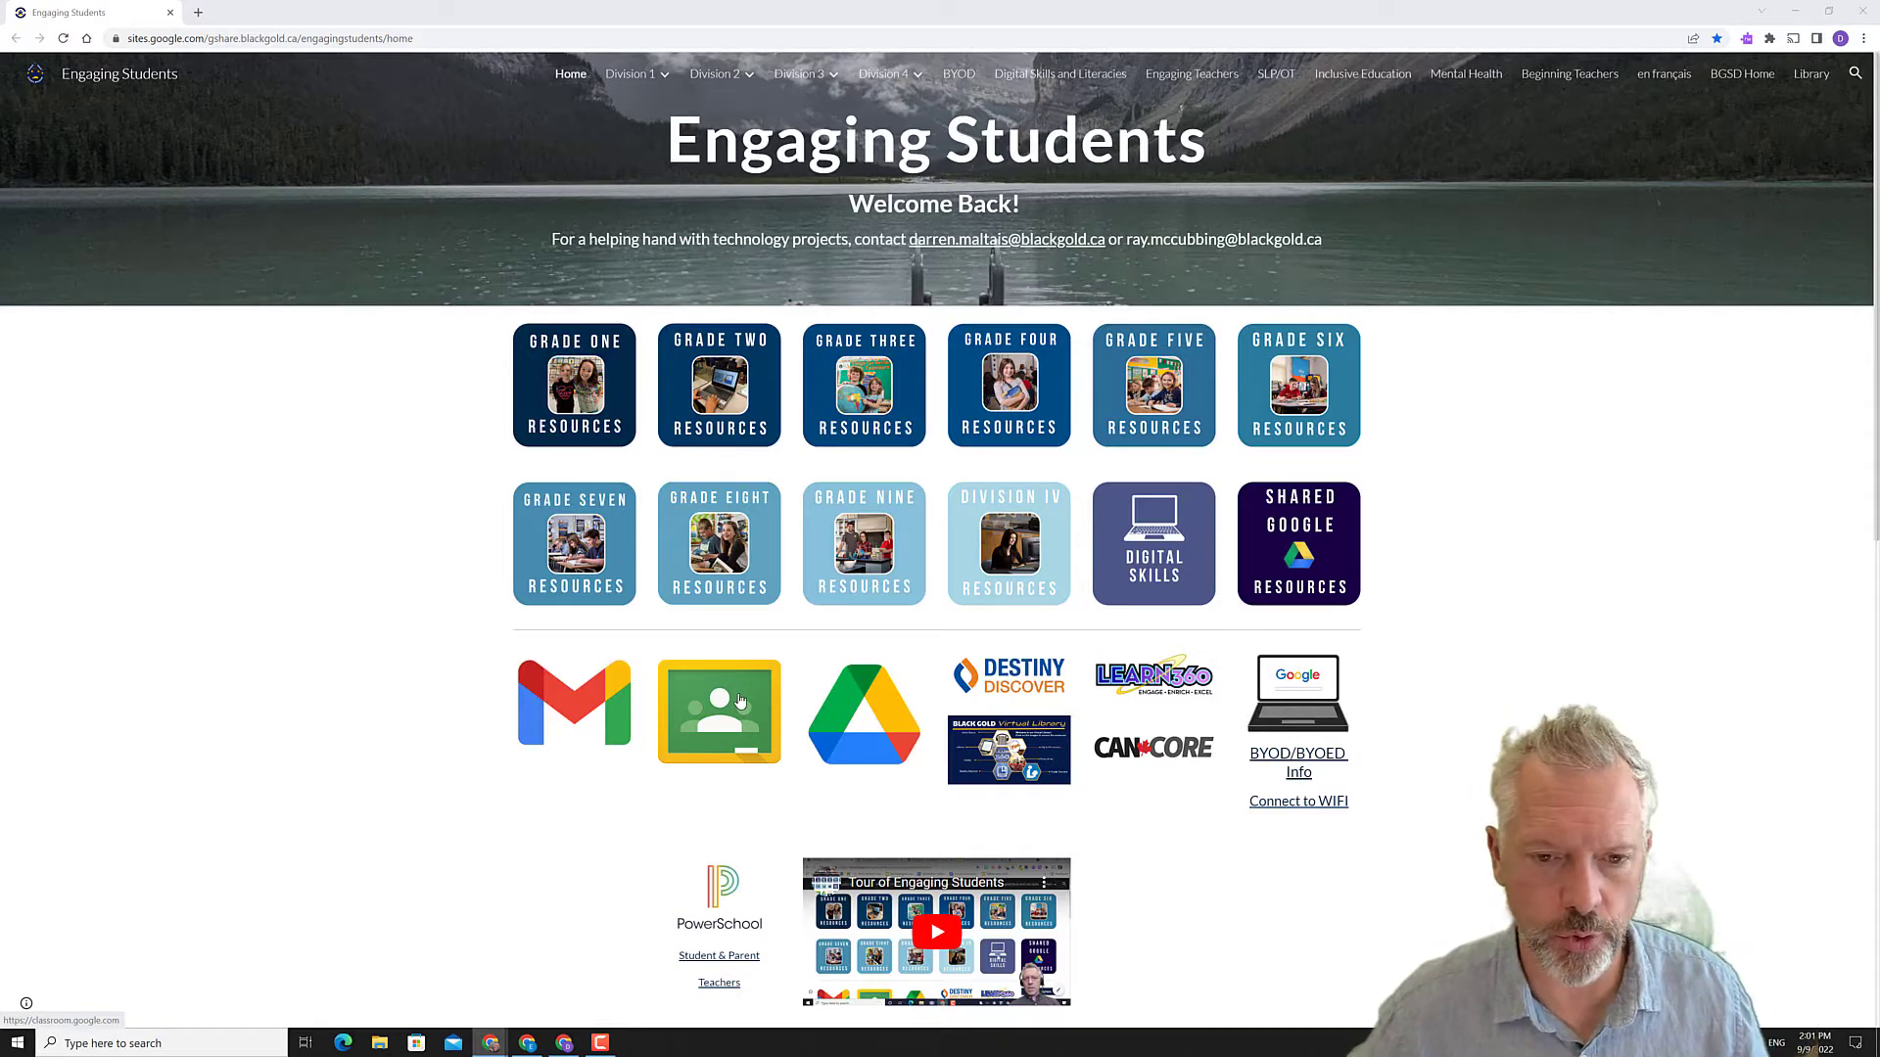
click(200, 13)
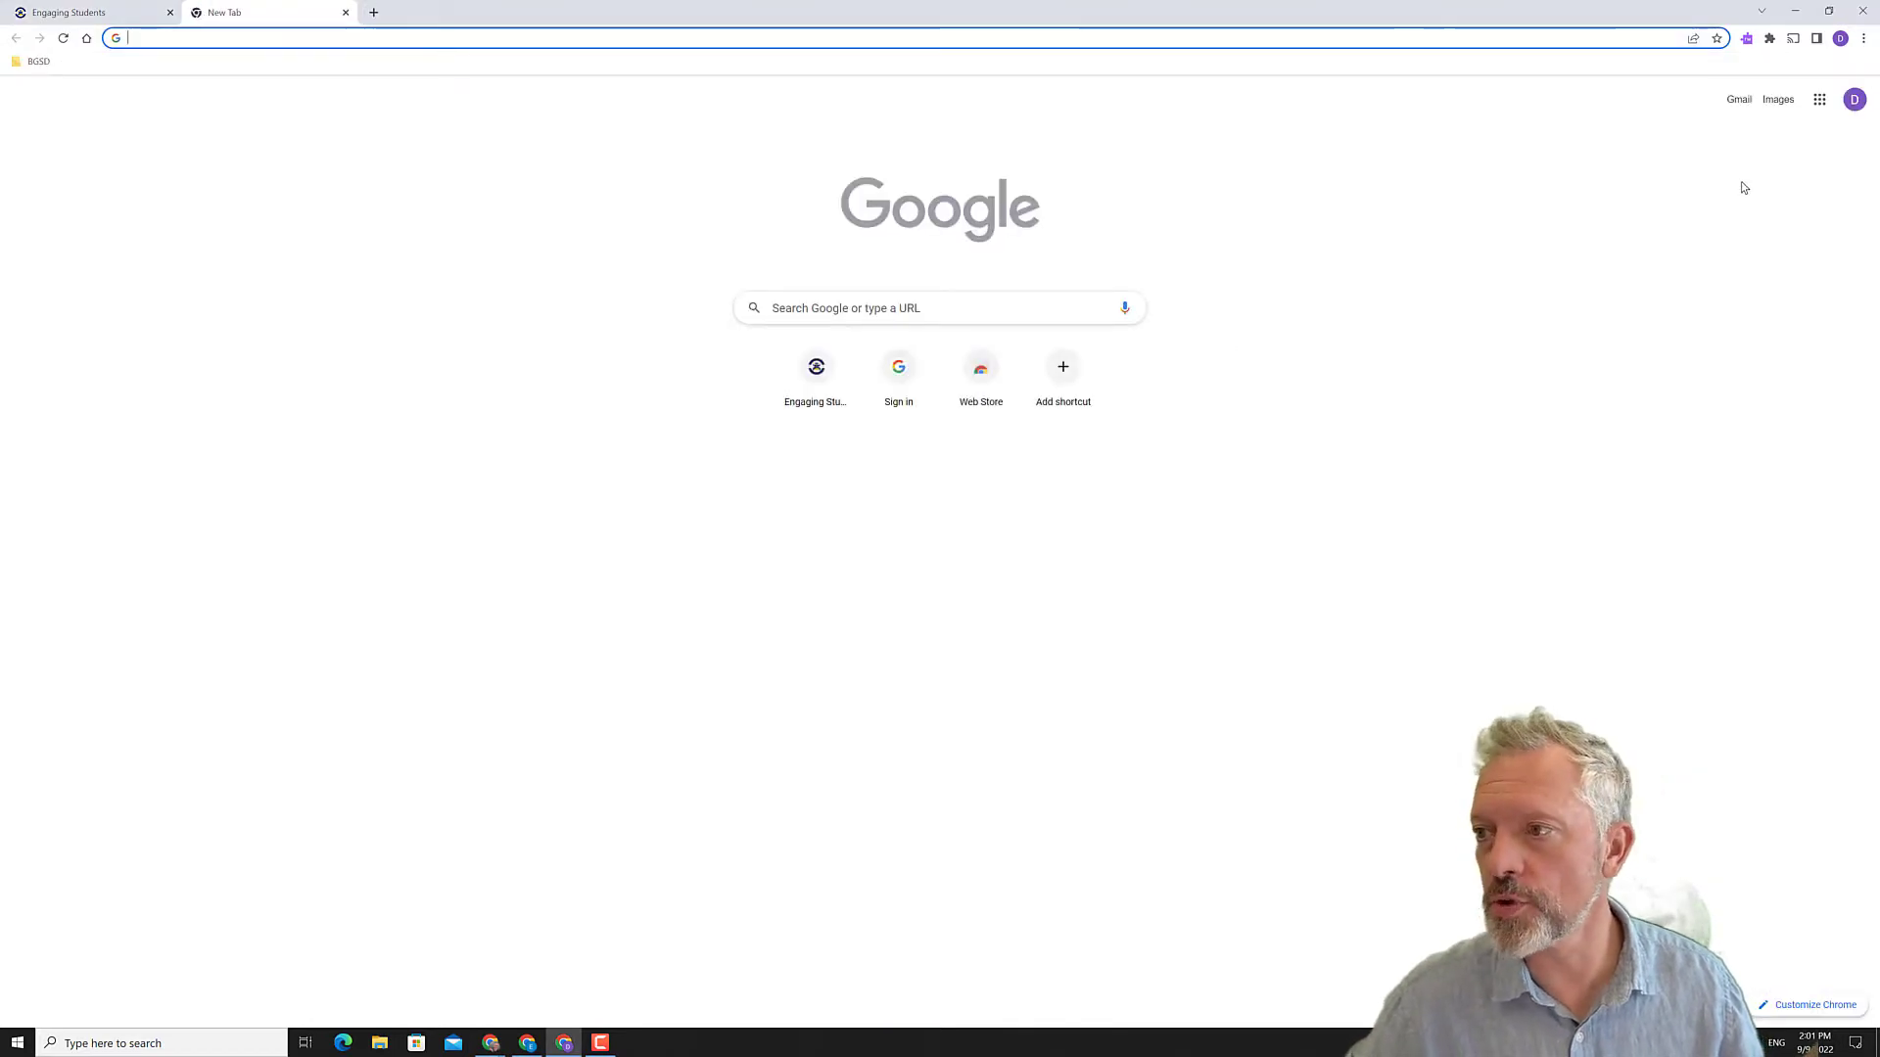
click(1819, 101)
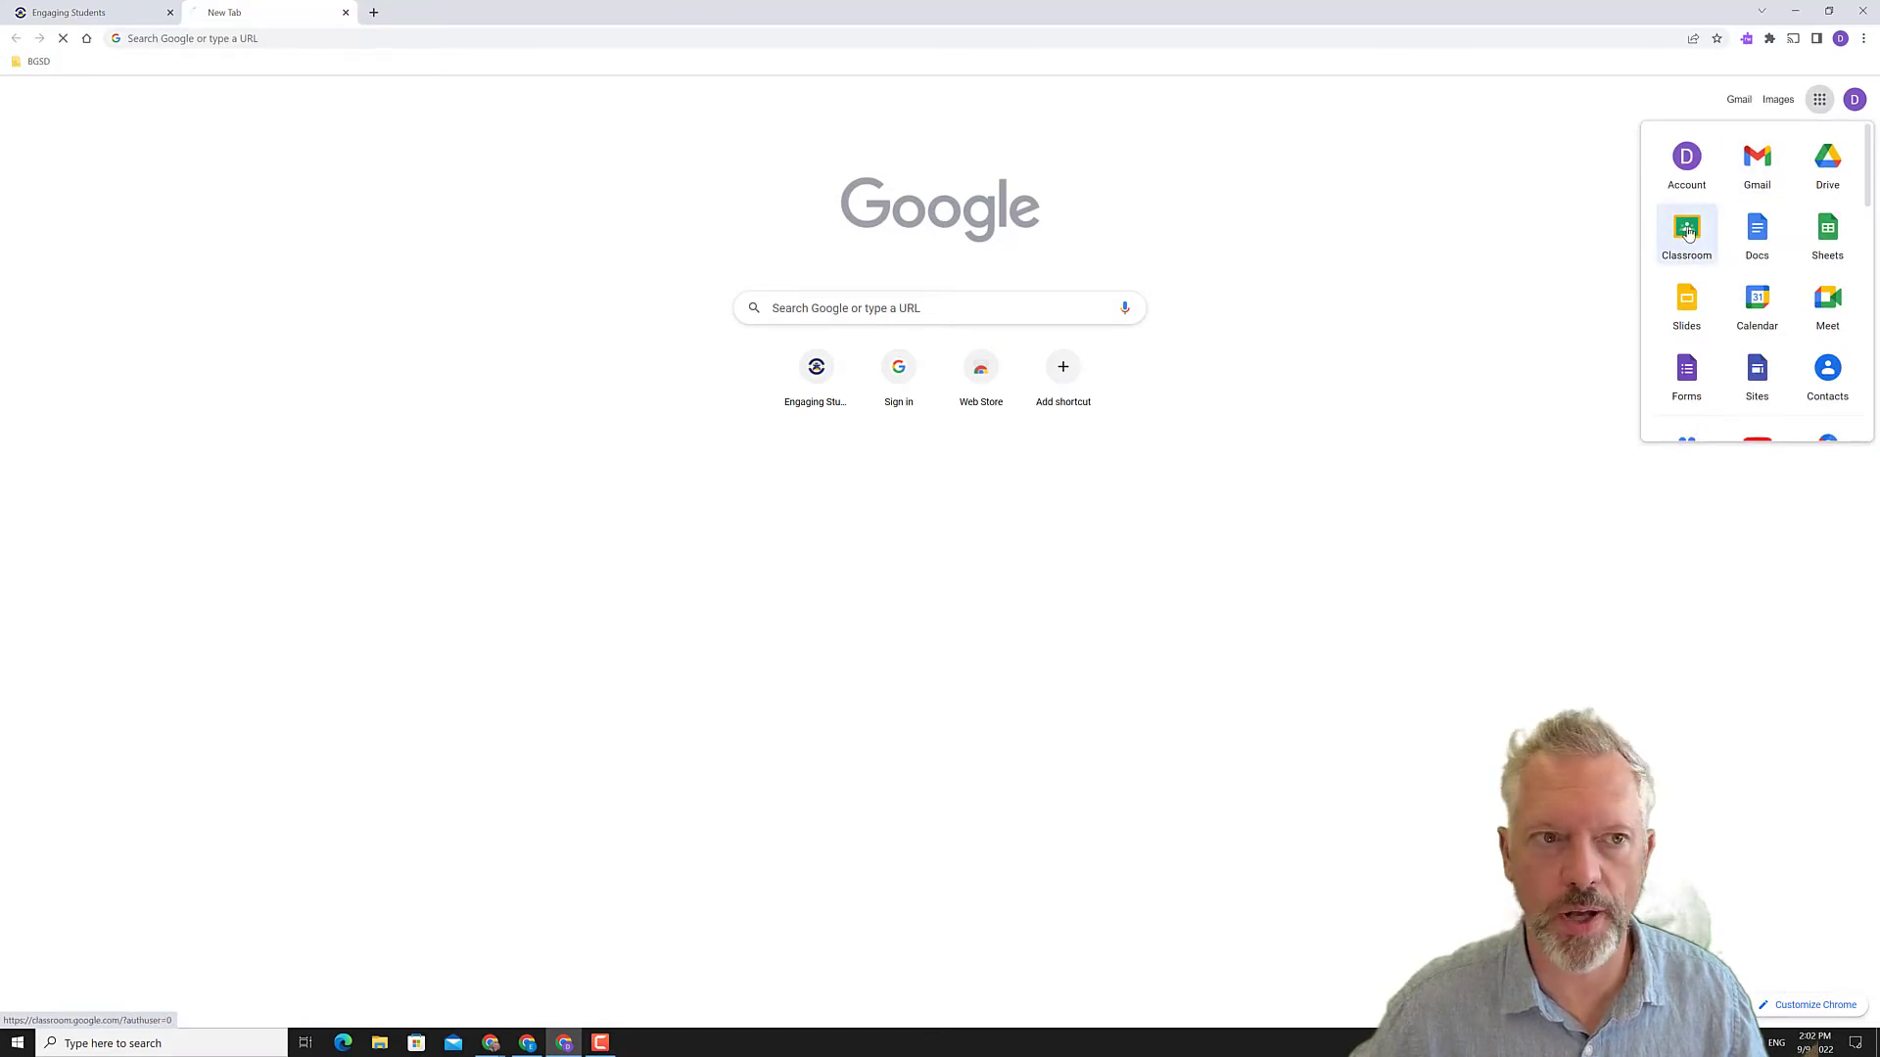
click(1688, 232)
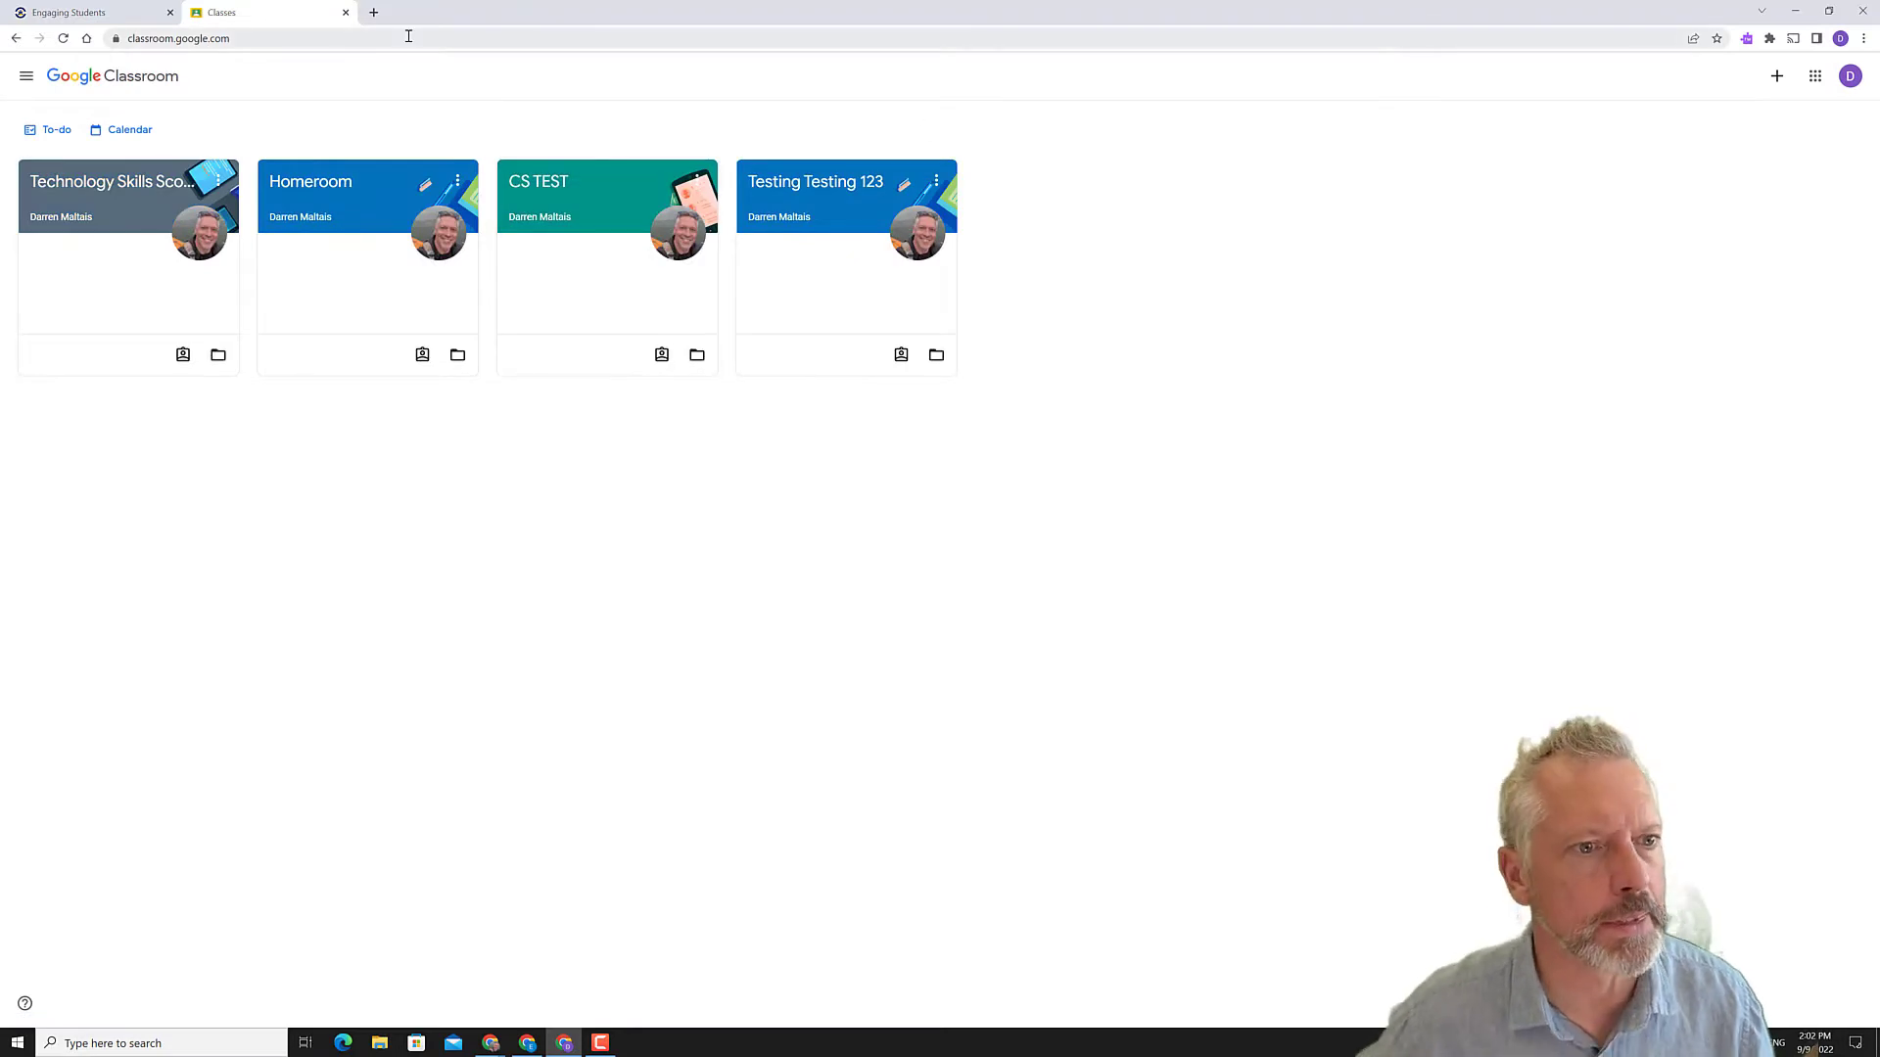
Step: Open the Getting Used to Google Docs Features assignment in the Technology Skills Scope and Sequence class and create a new Docs file for it
click(111, 184)
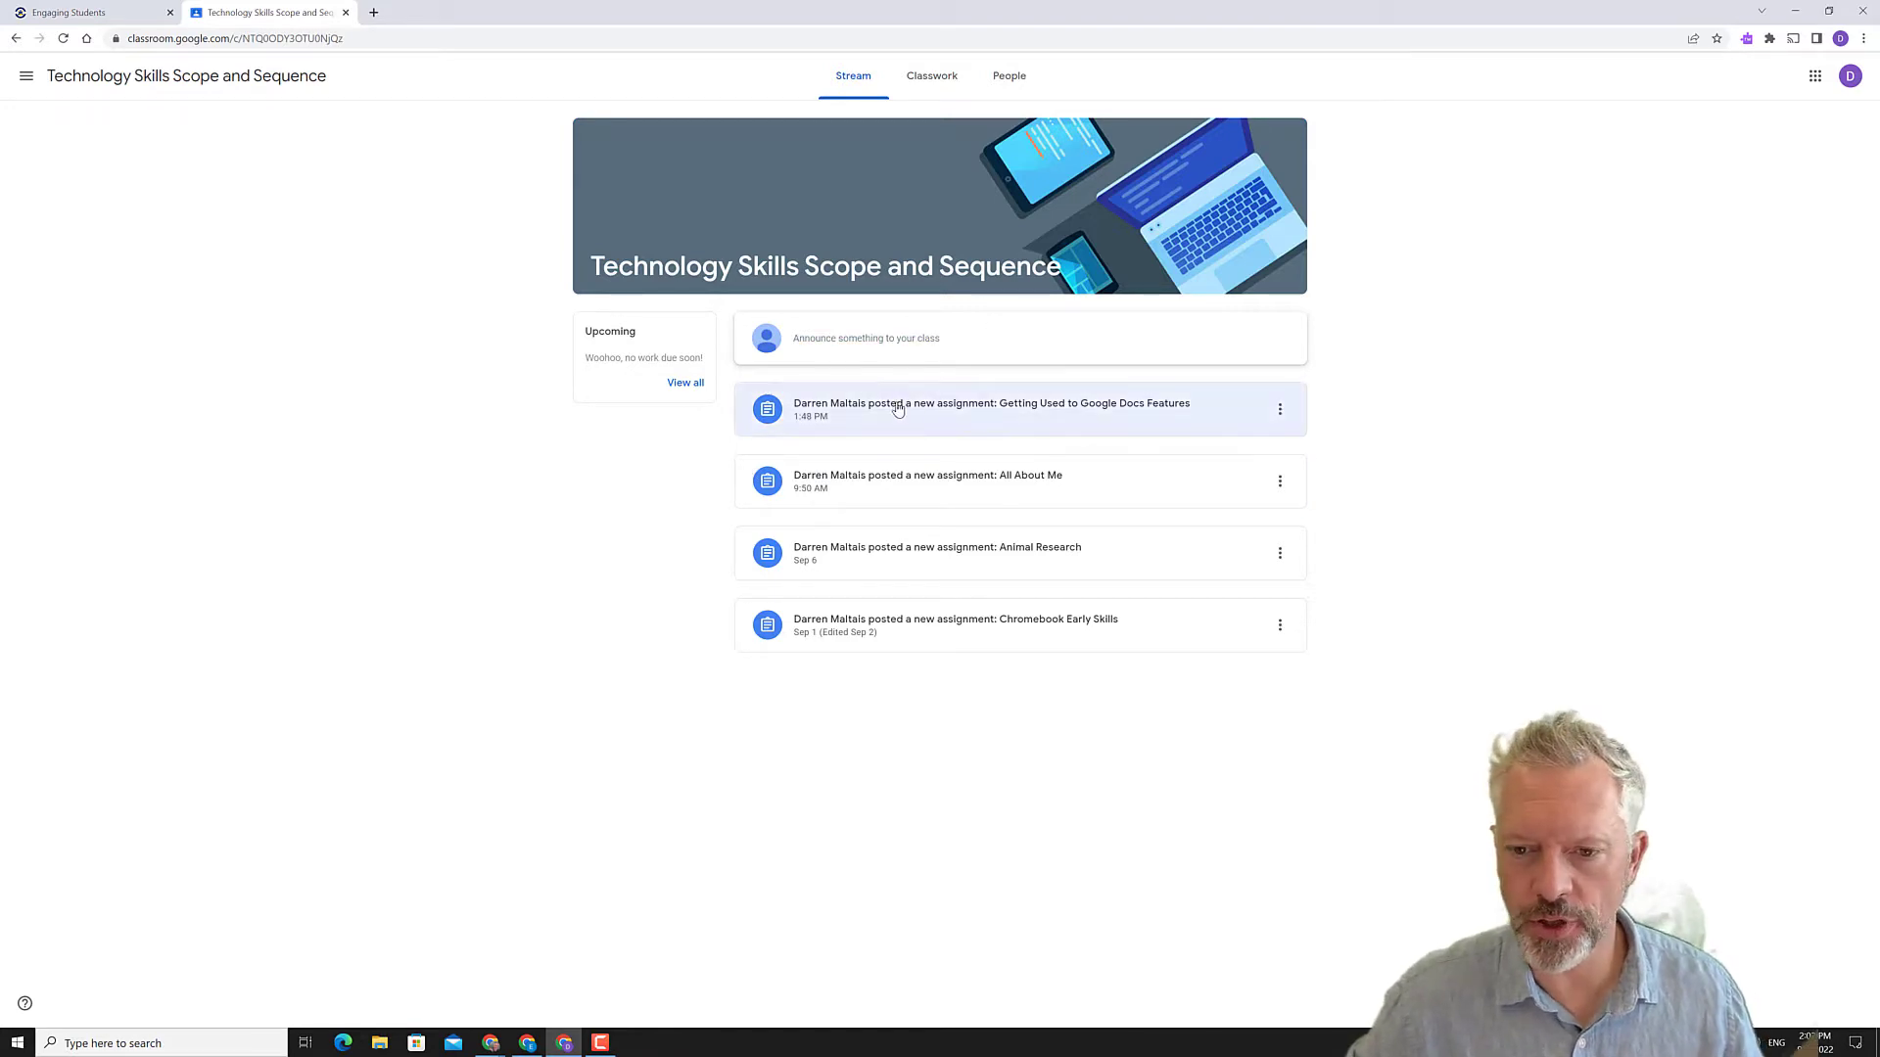
click(1028, 395)
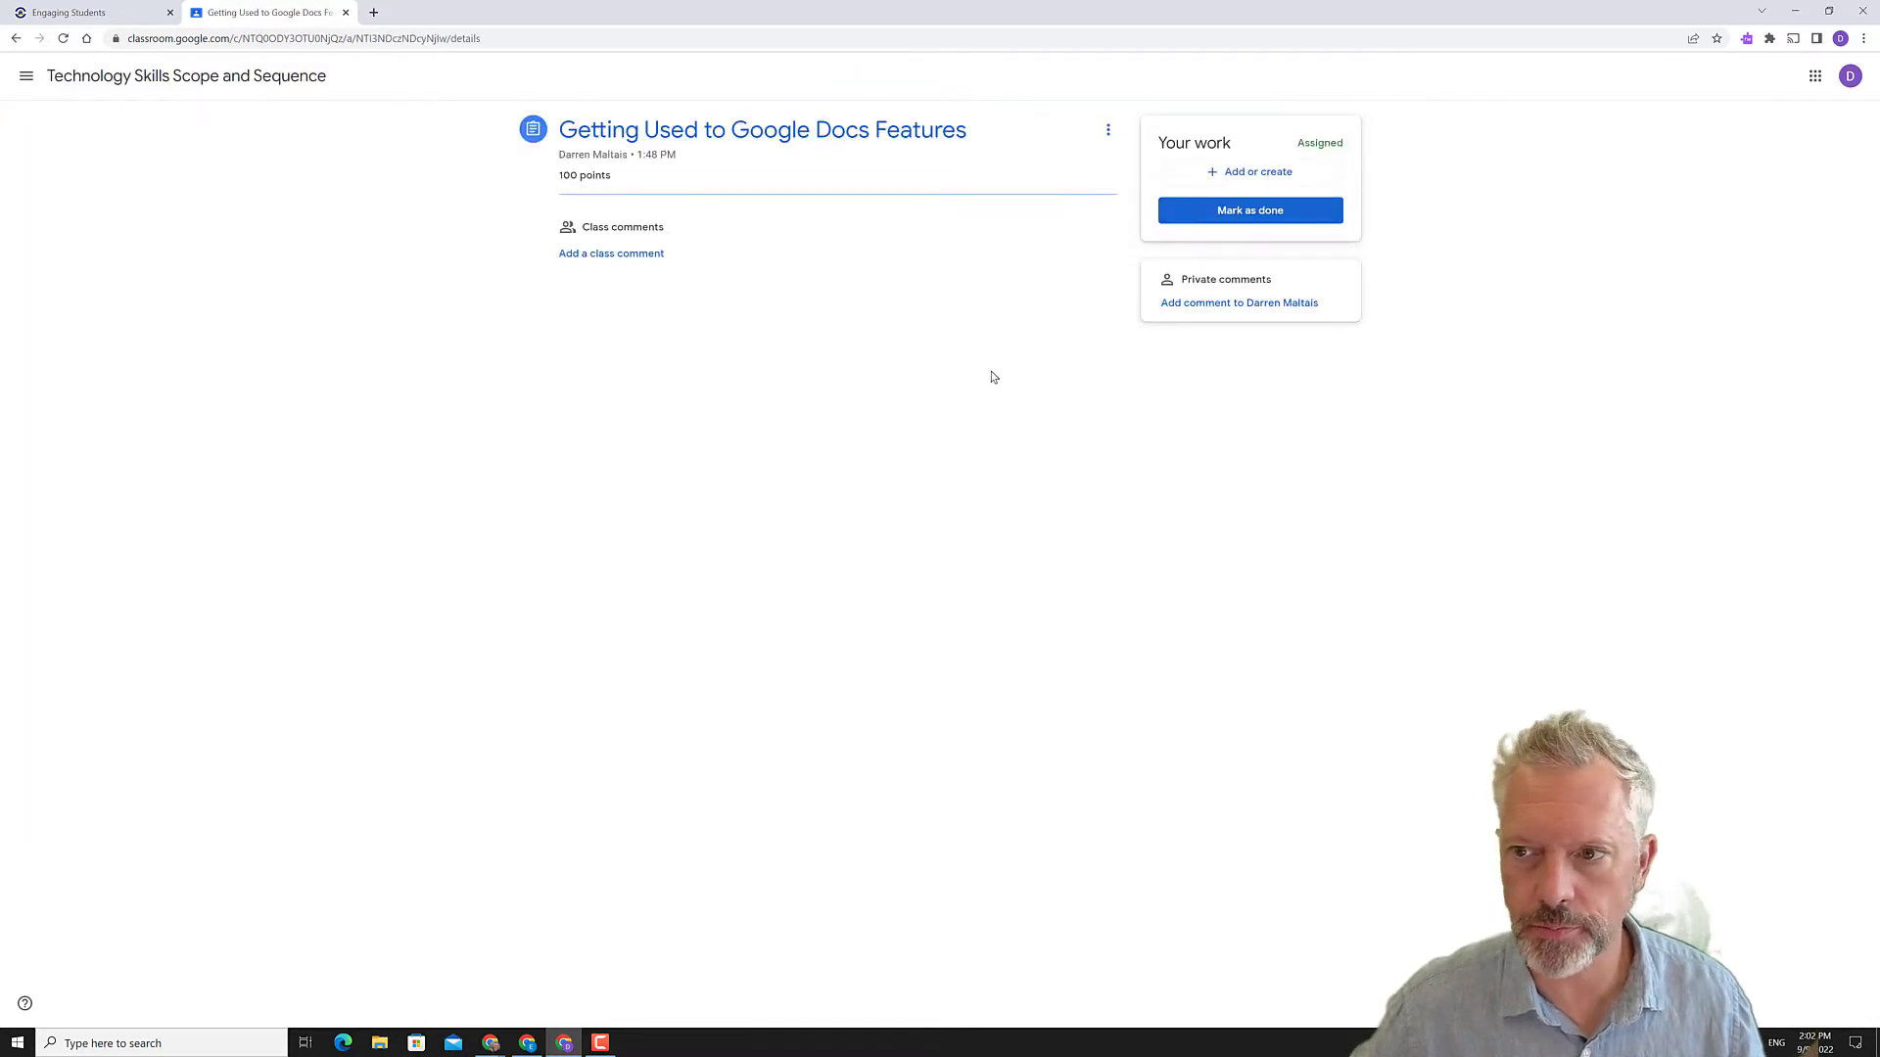
click(1288, 182)
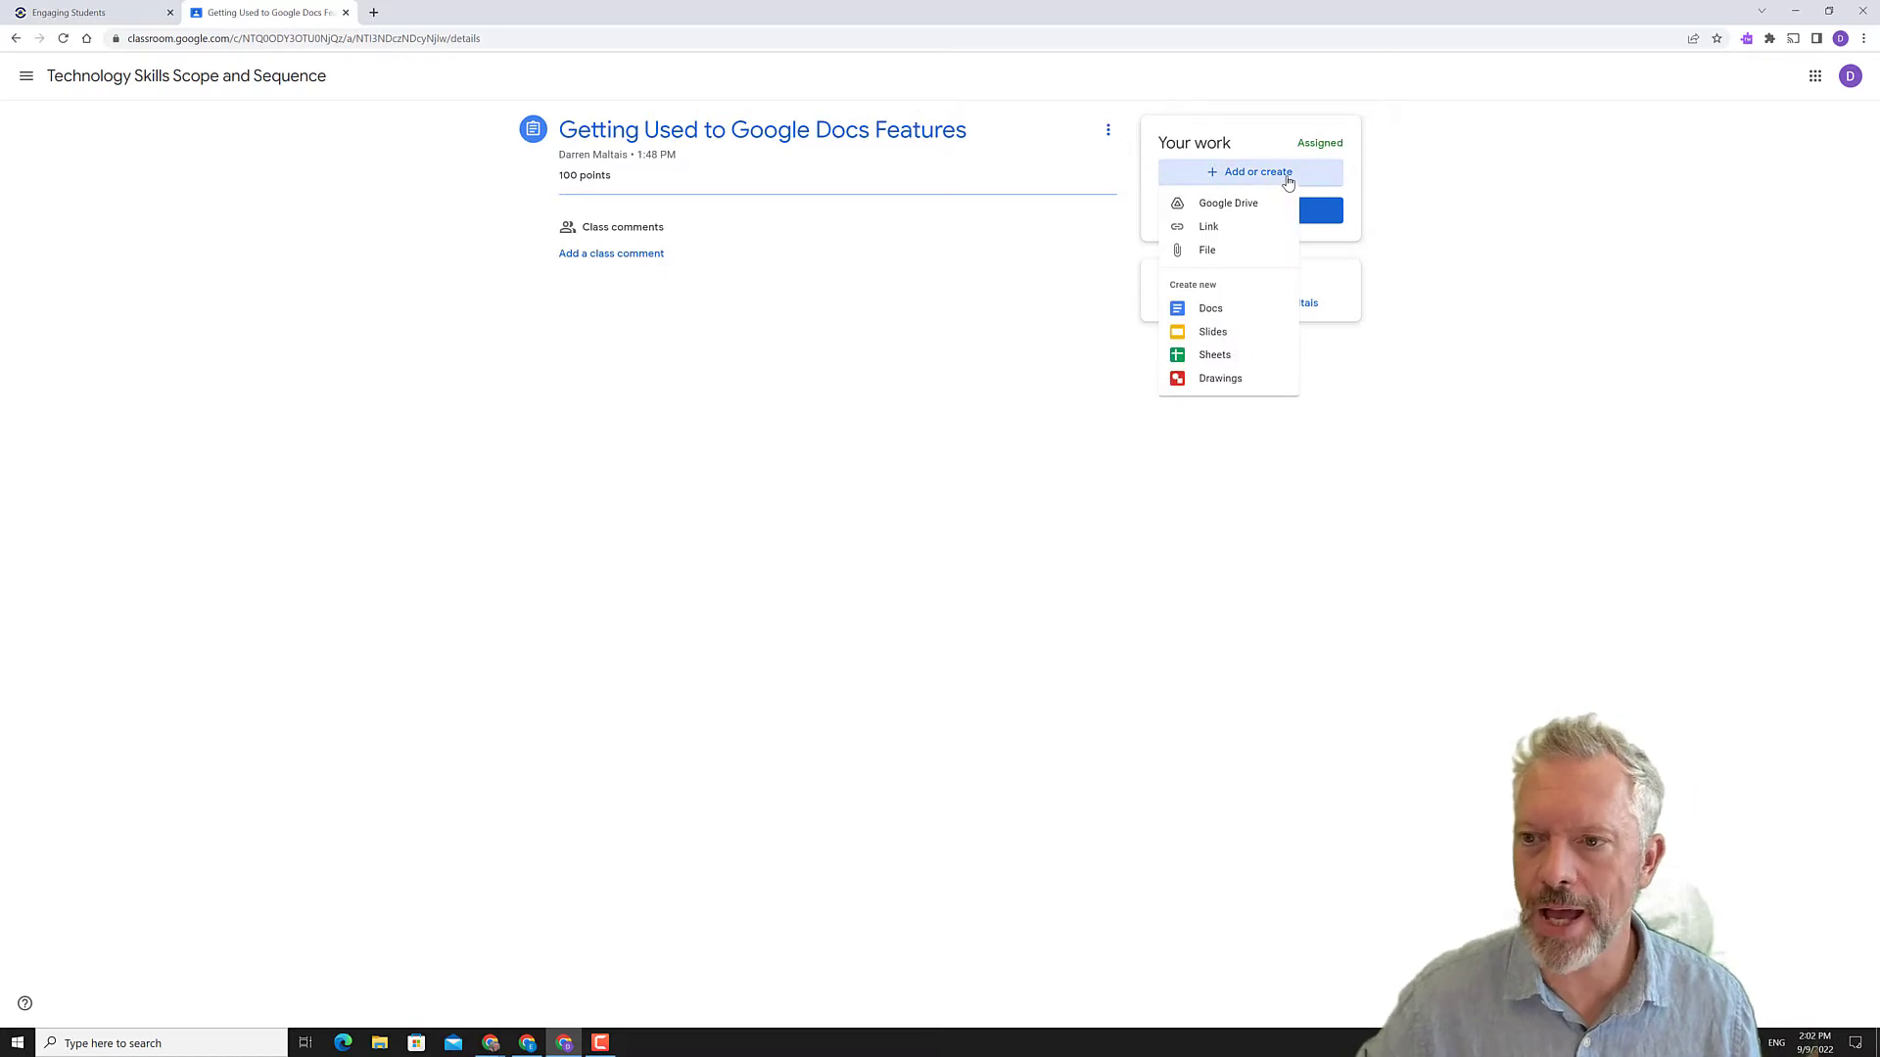
click(1211, 308)
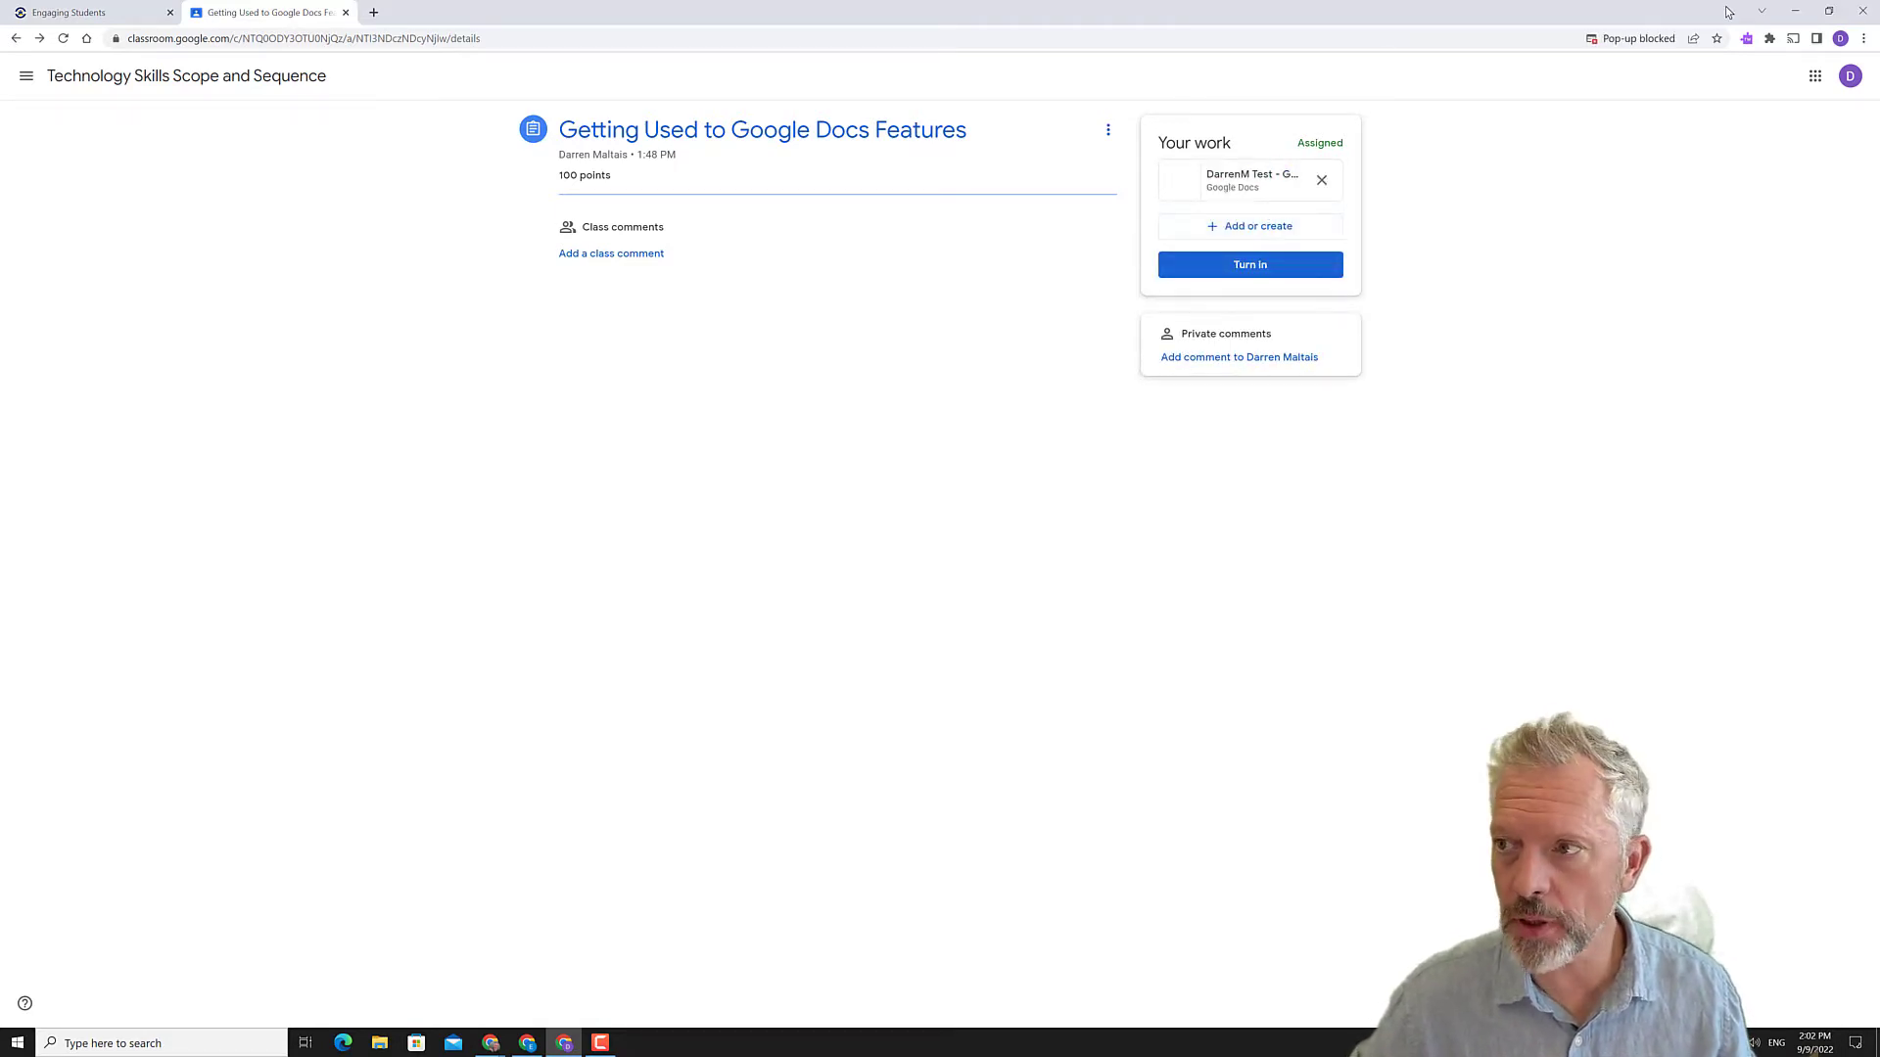
Step: Keep pop-ups blocked for the site and open the Google Docs file attached to the assignment
click(1632, 39)
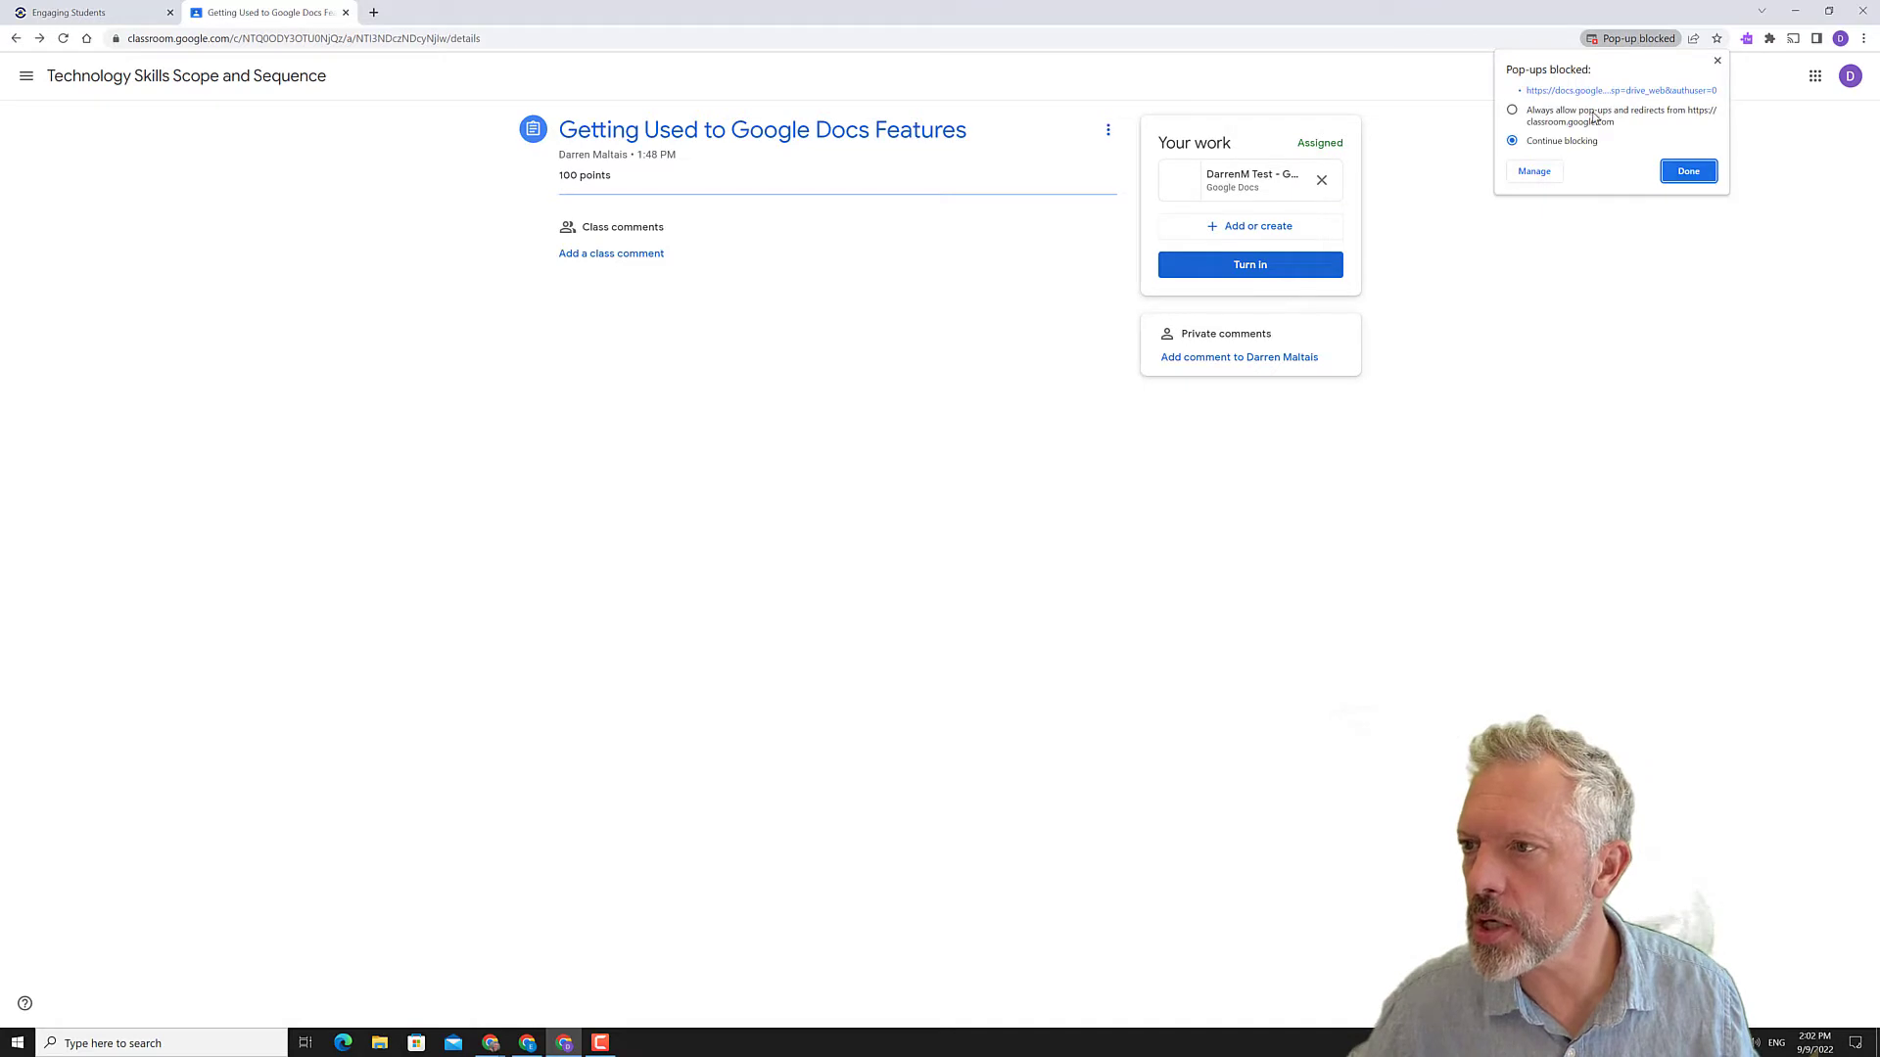
click(1684, 174)
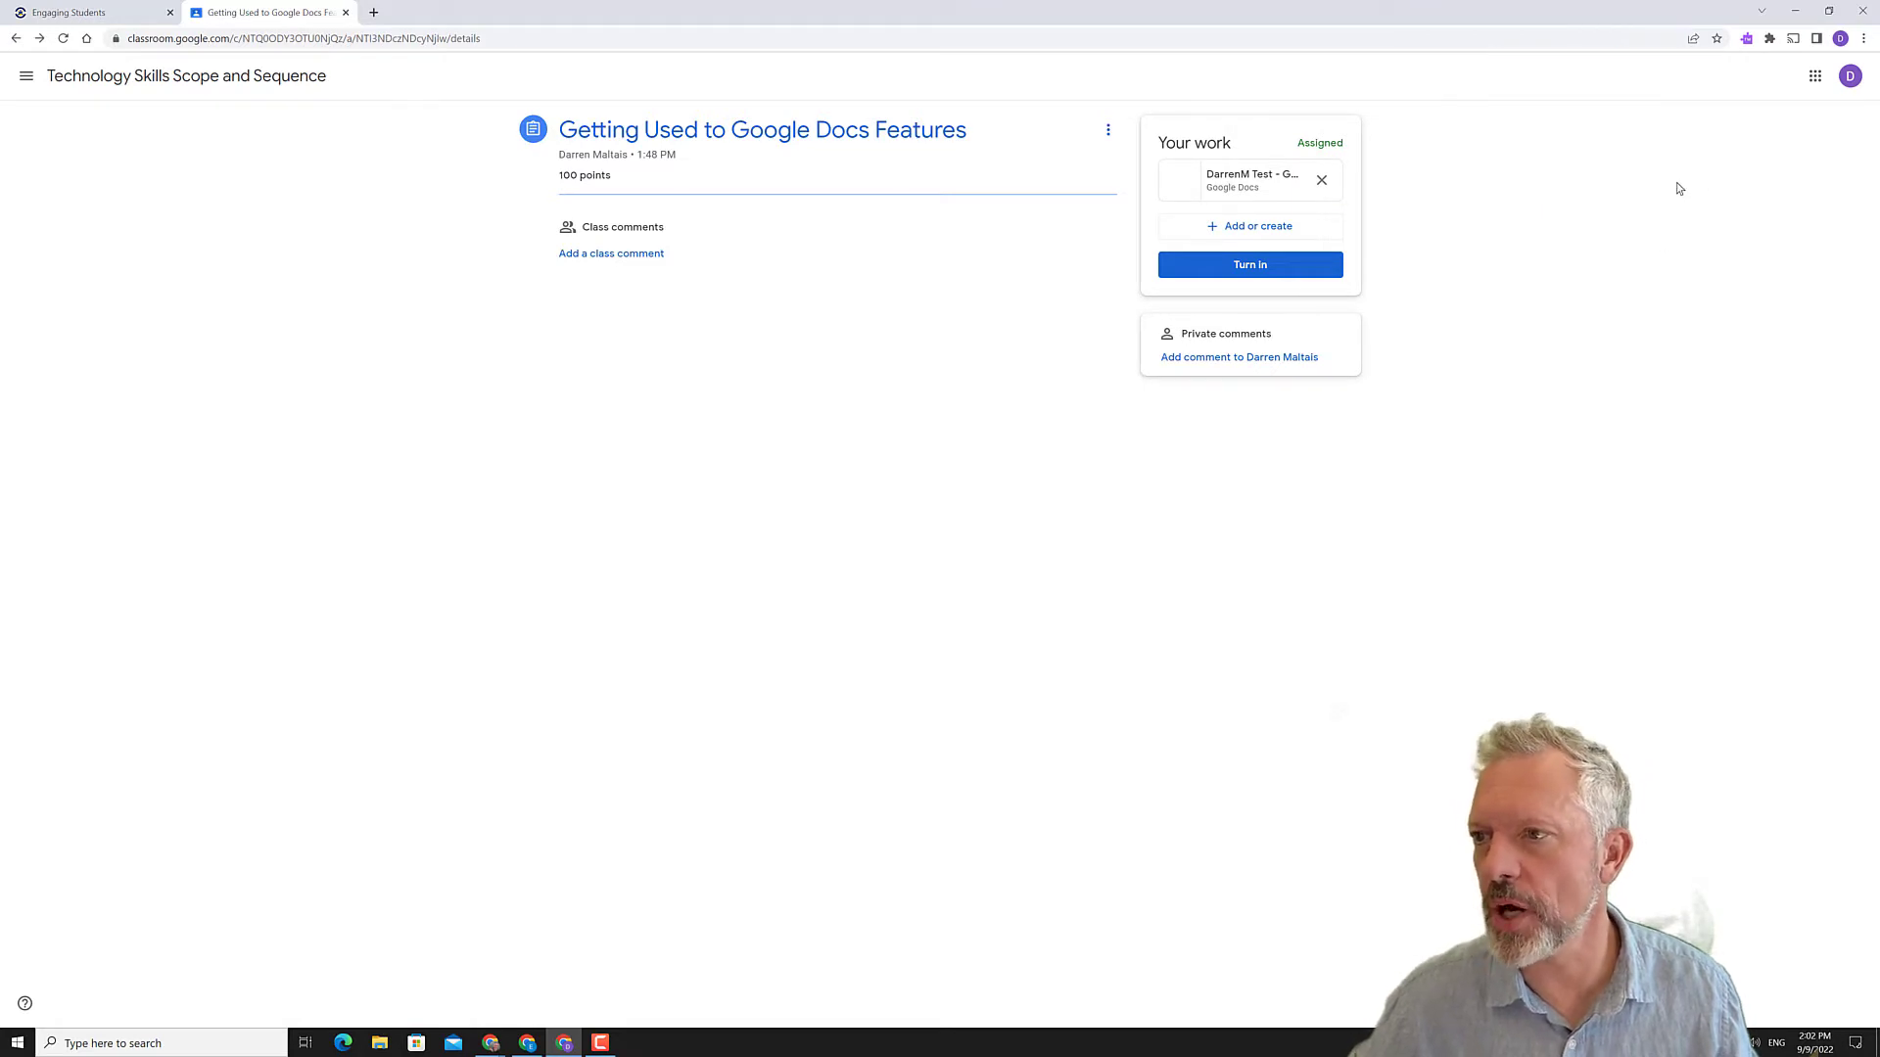
click(1241, 178)
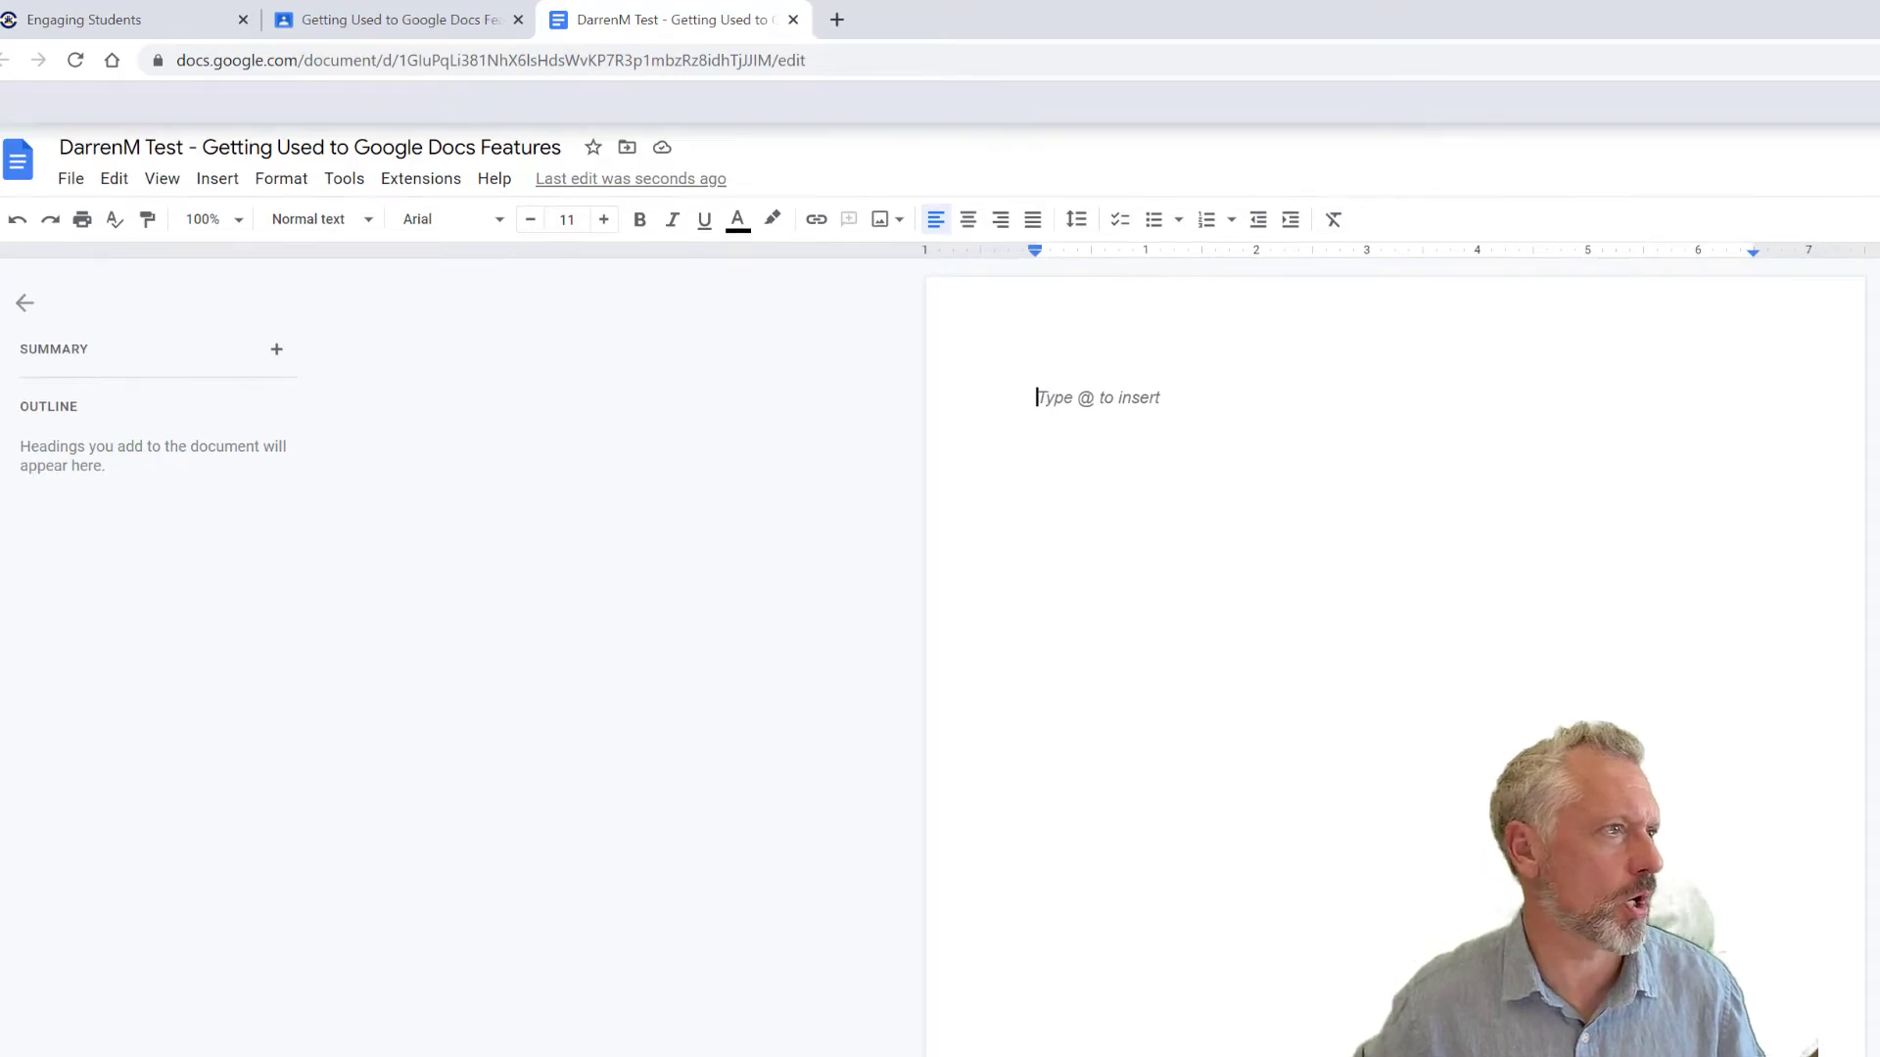
Step: Enter the teacher's title and surname as the first line of the document, correcting the spelling, and start a new line
click(1052, 414)
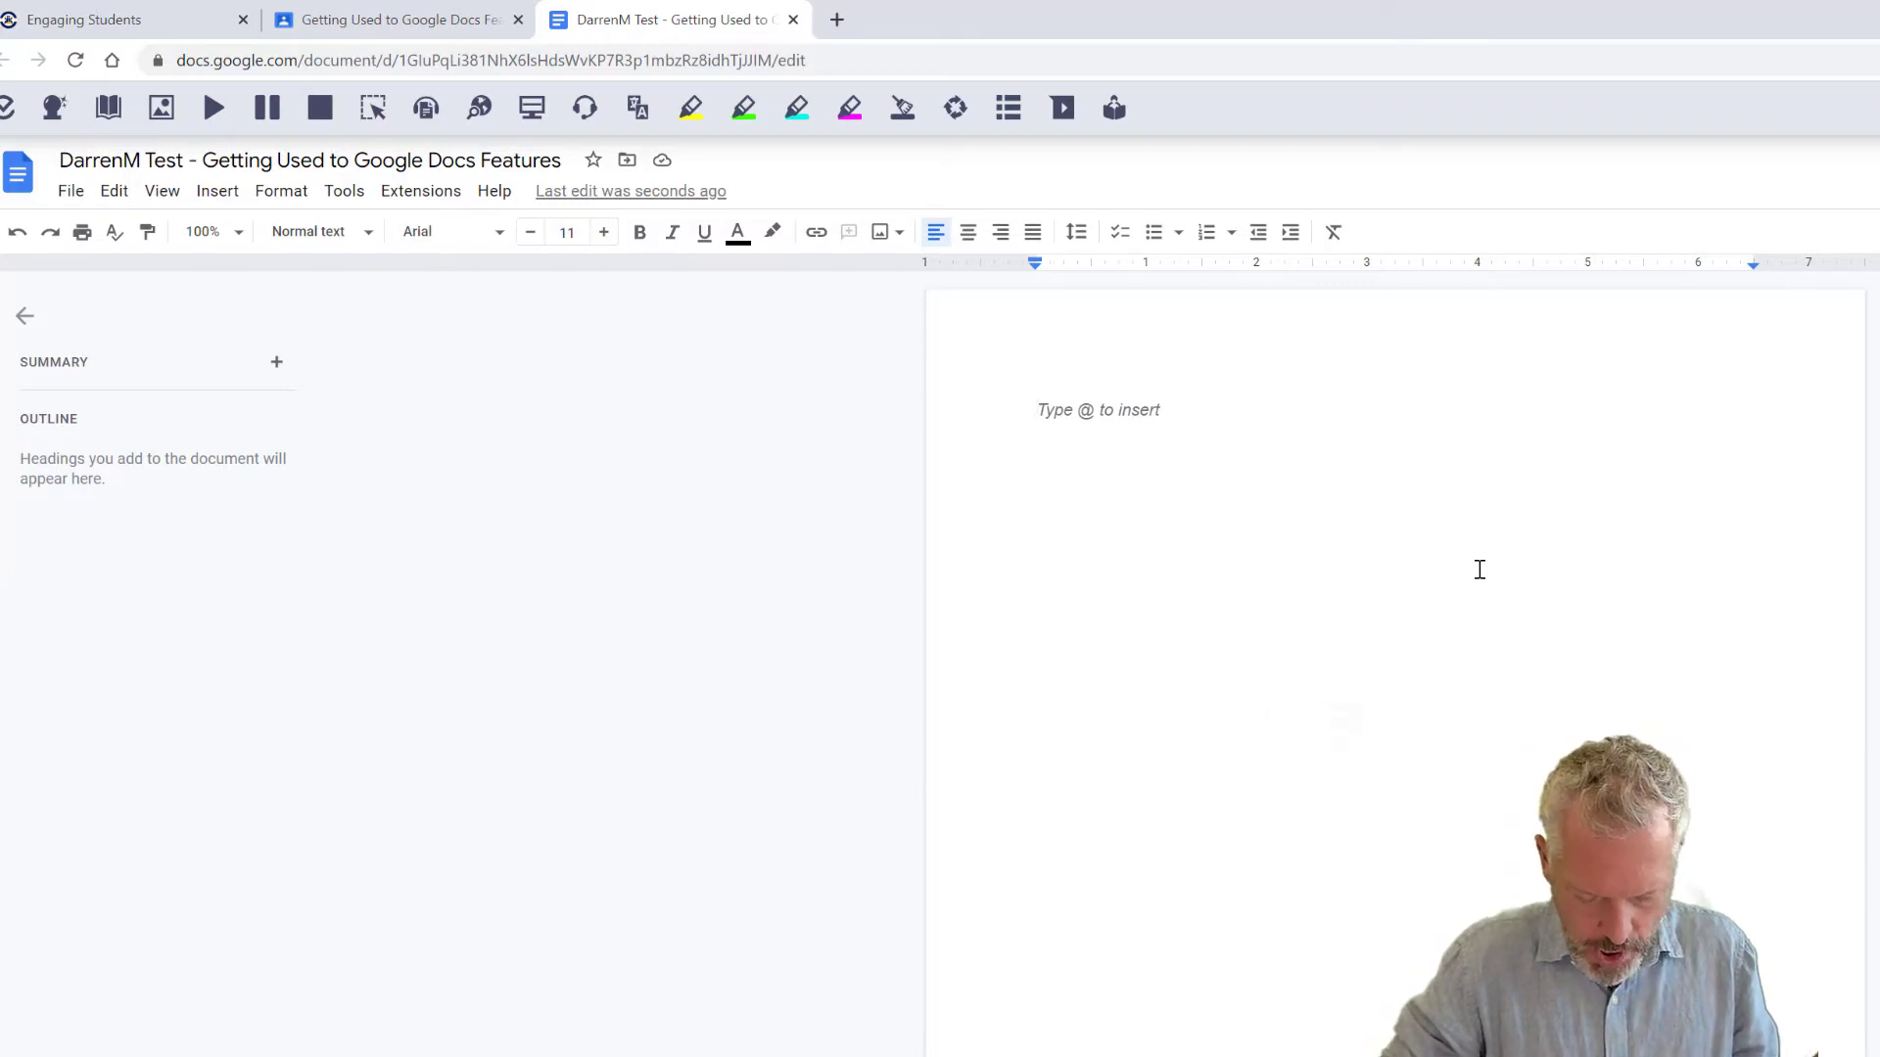
text(Mr. Maltby)
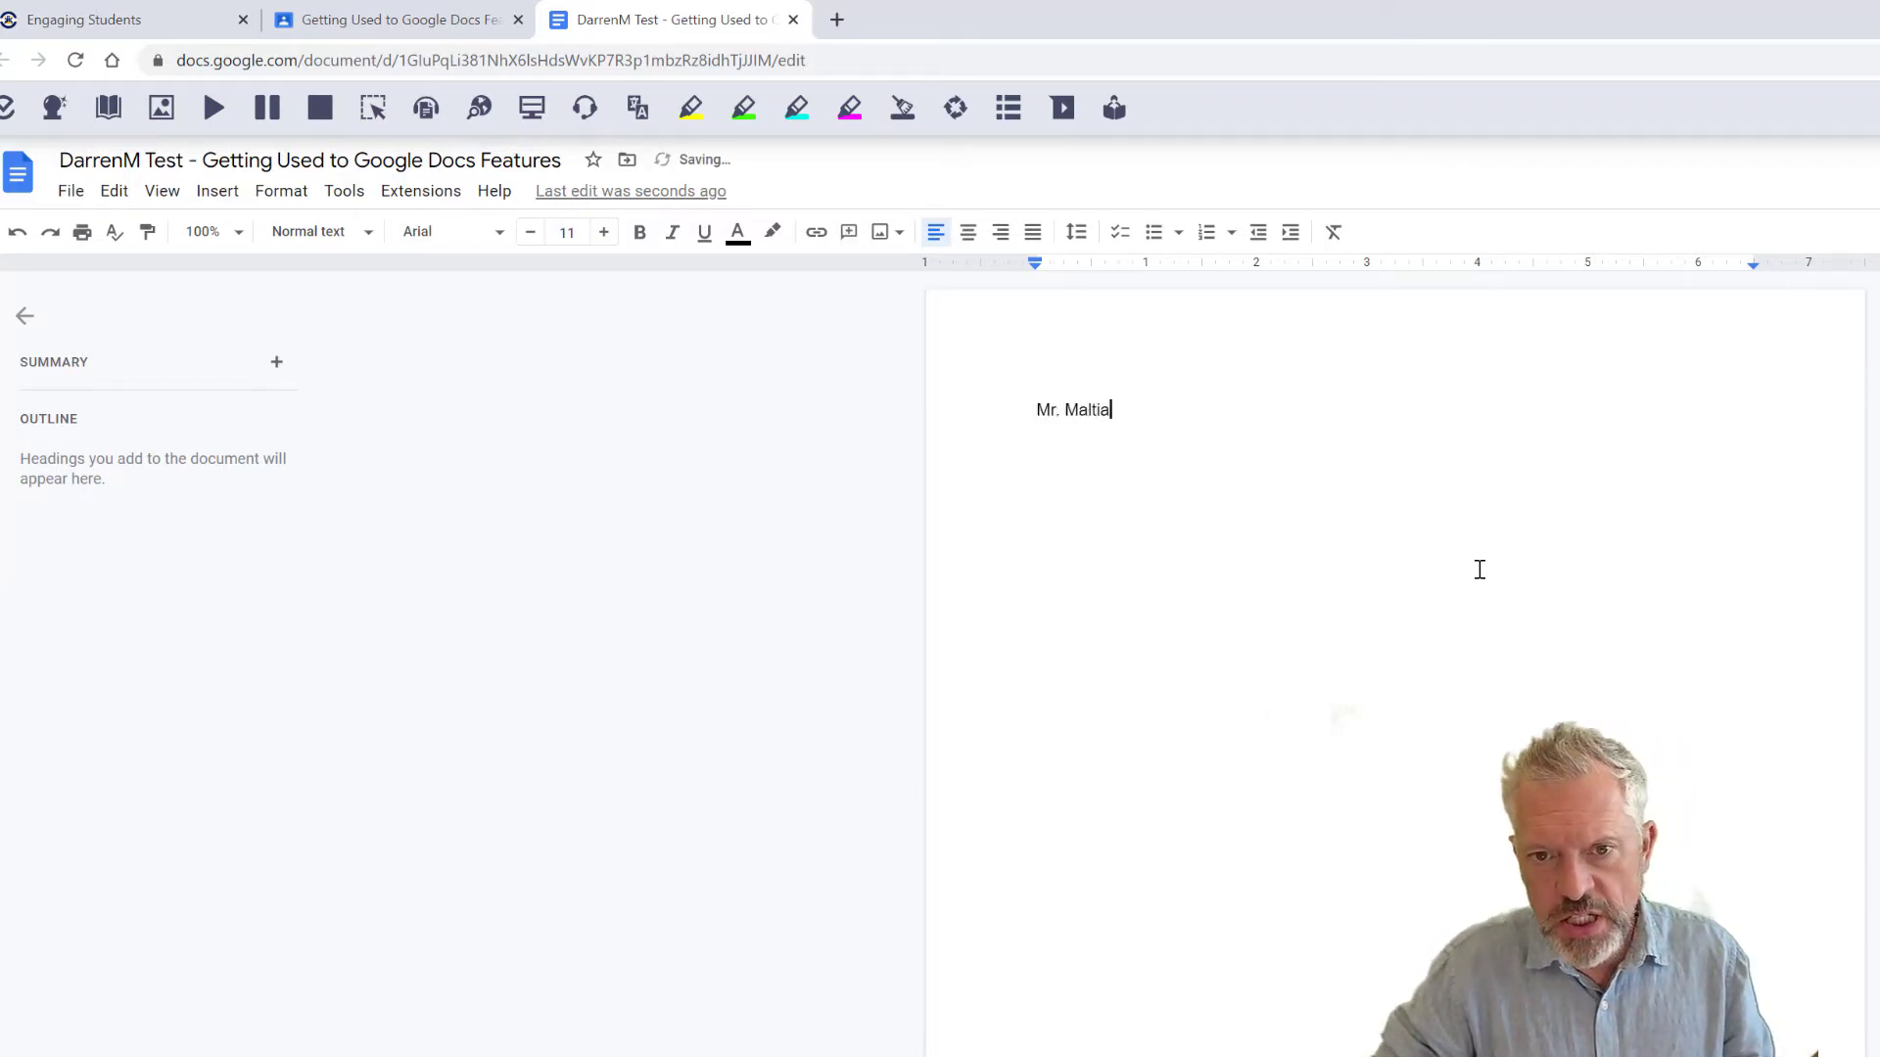
key(BackSpace)
key(BackSpace)
text(ais)
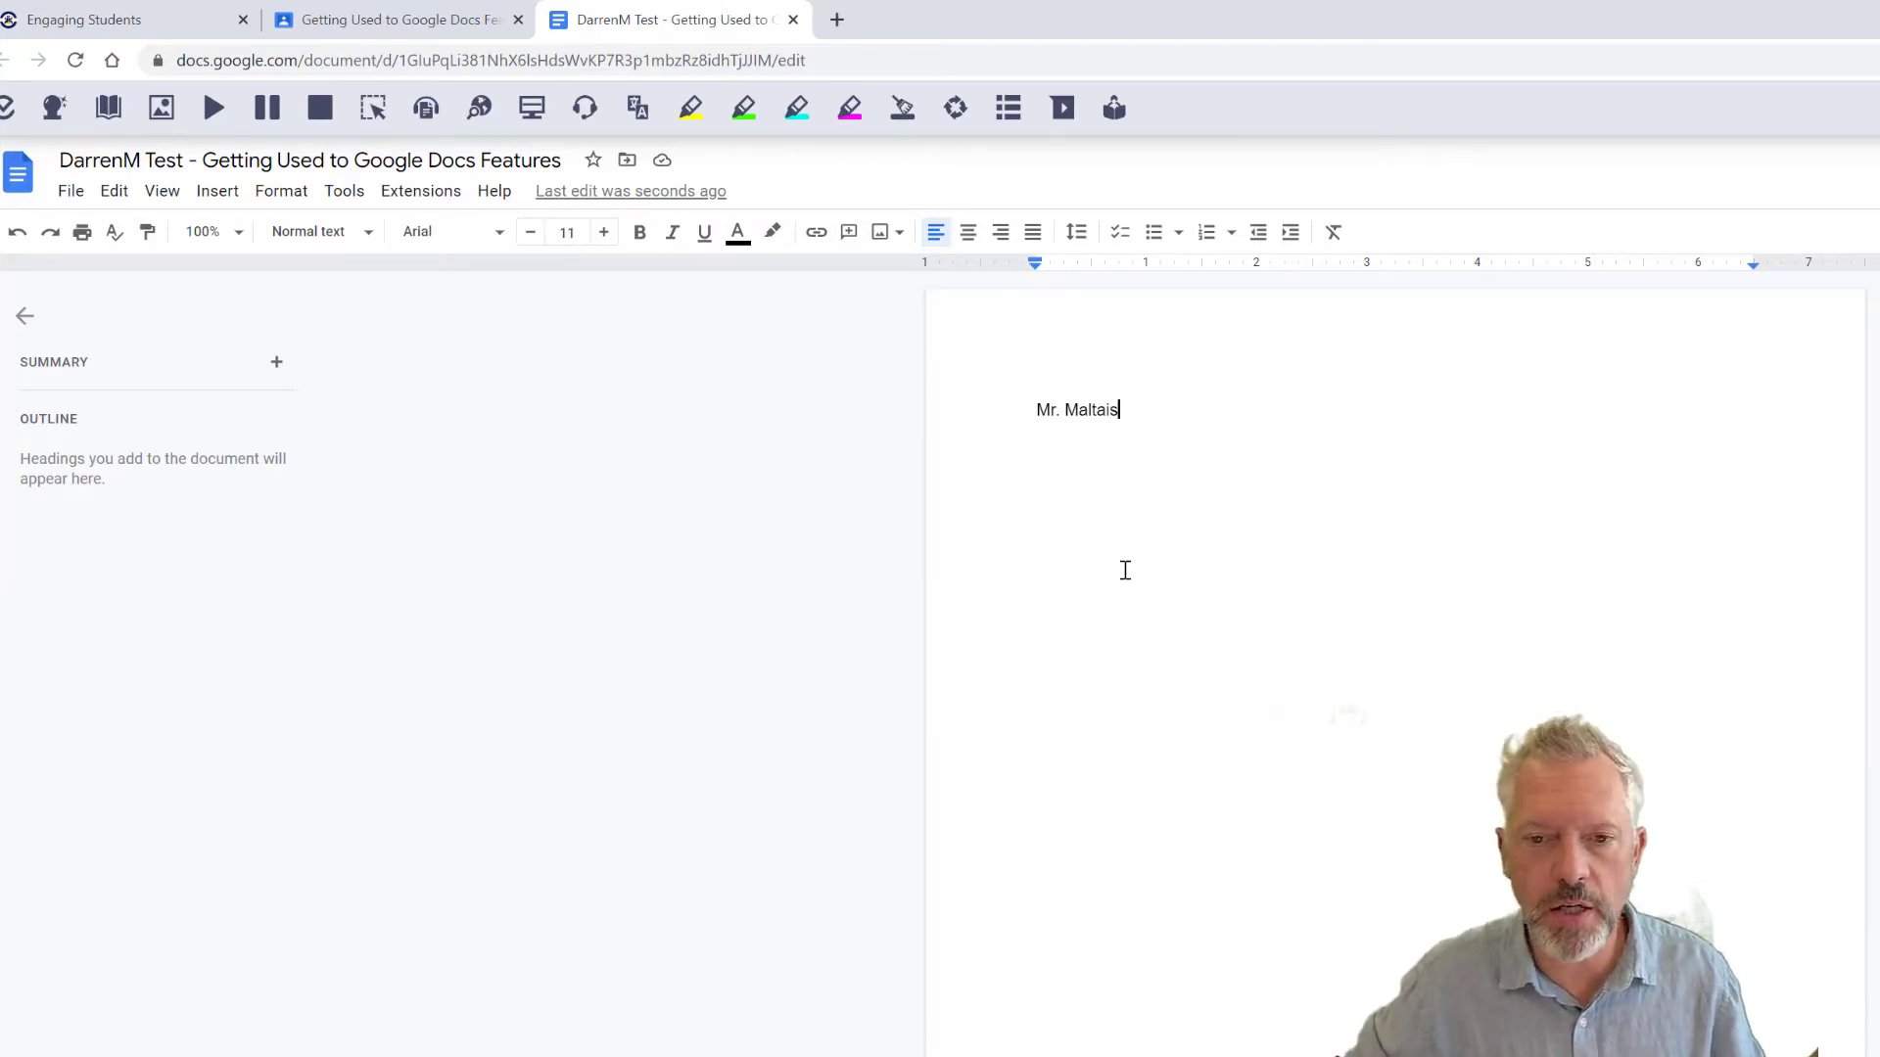
key(Return)
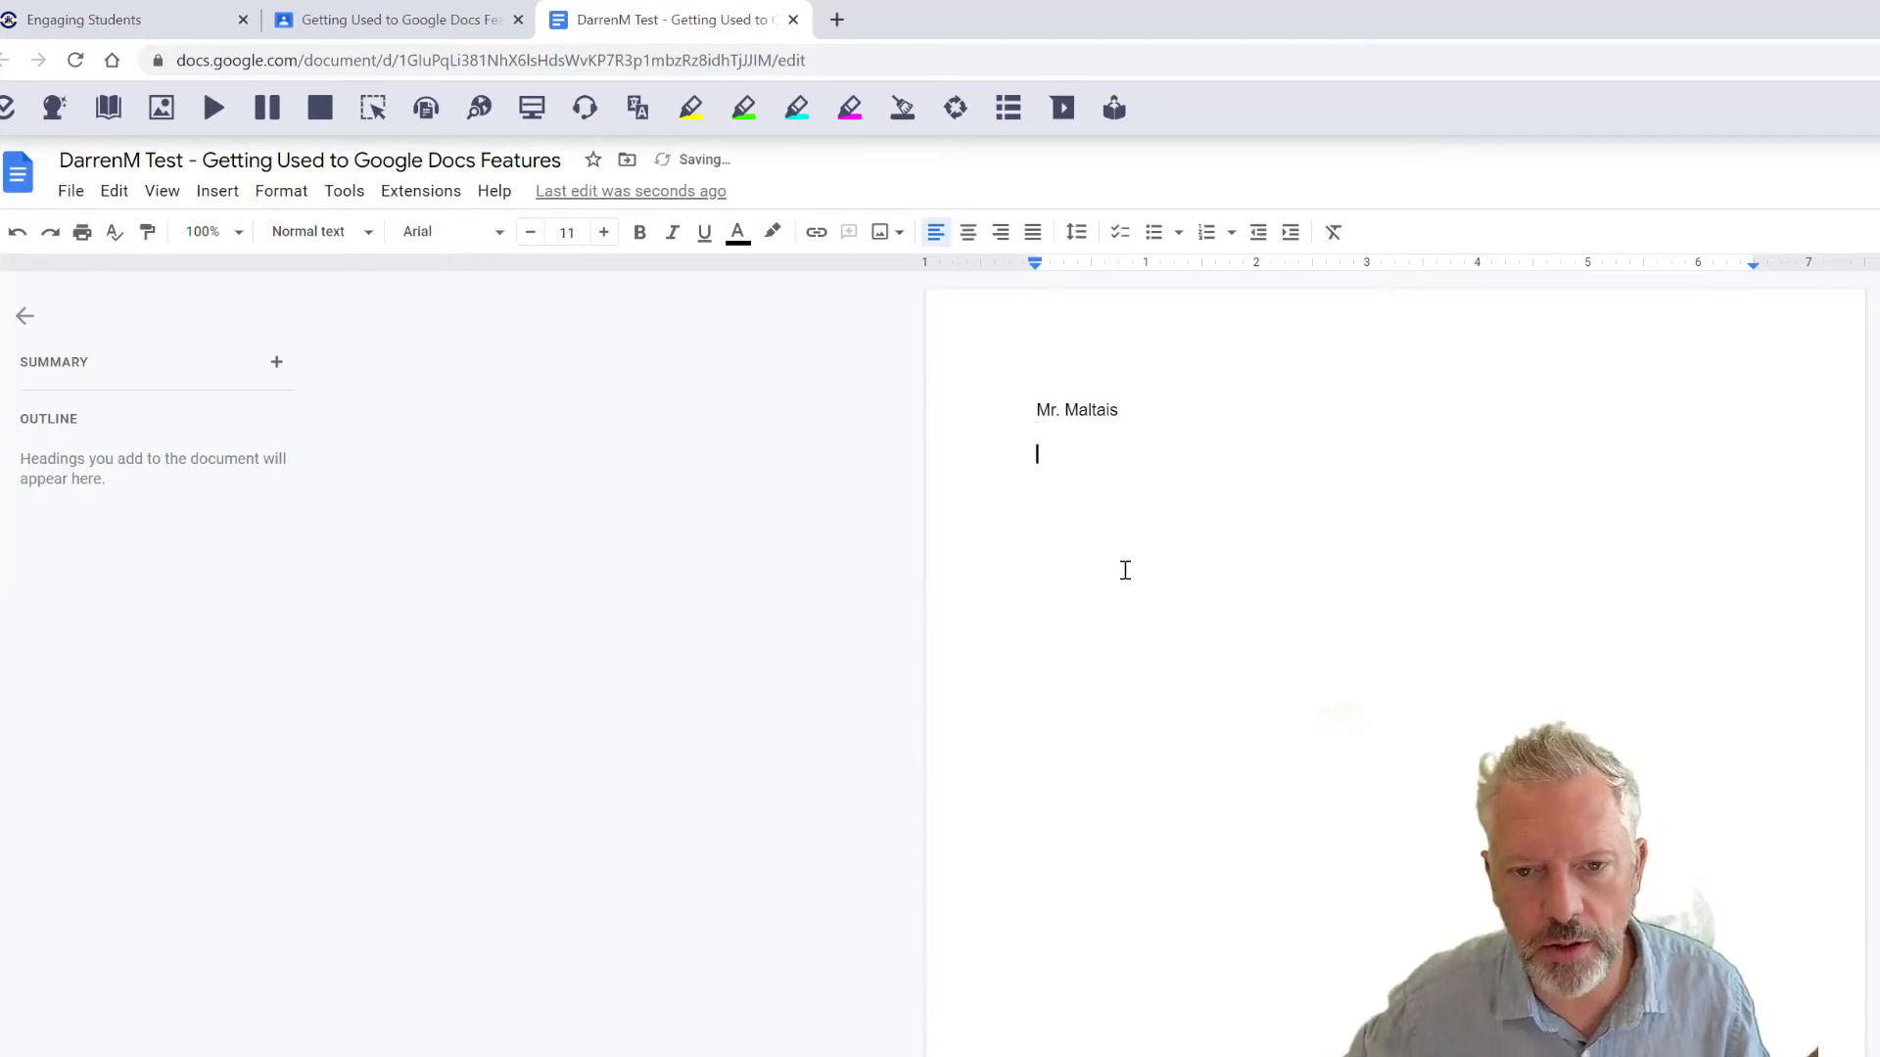
Step: Add three lines below the name, each containing only the letter D
text(d)
key(Return)
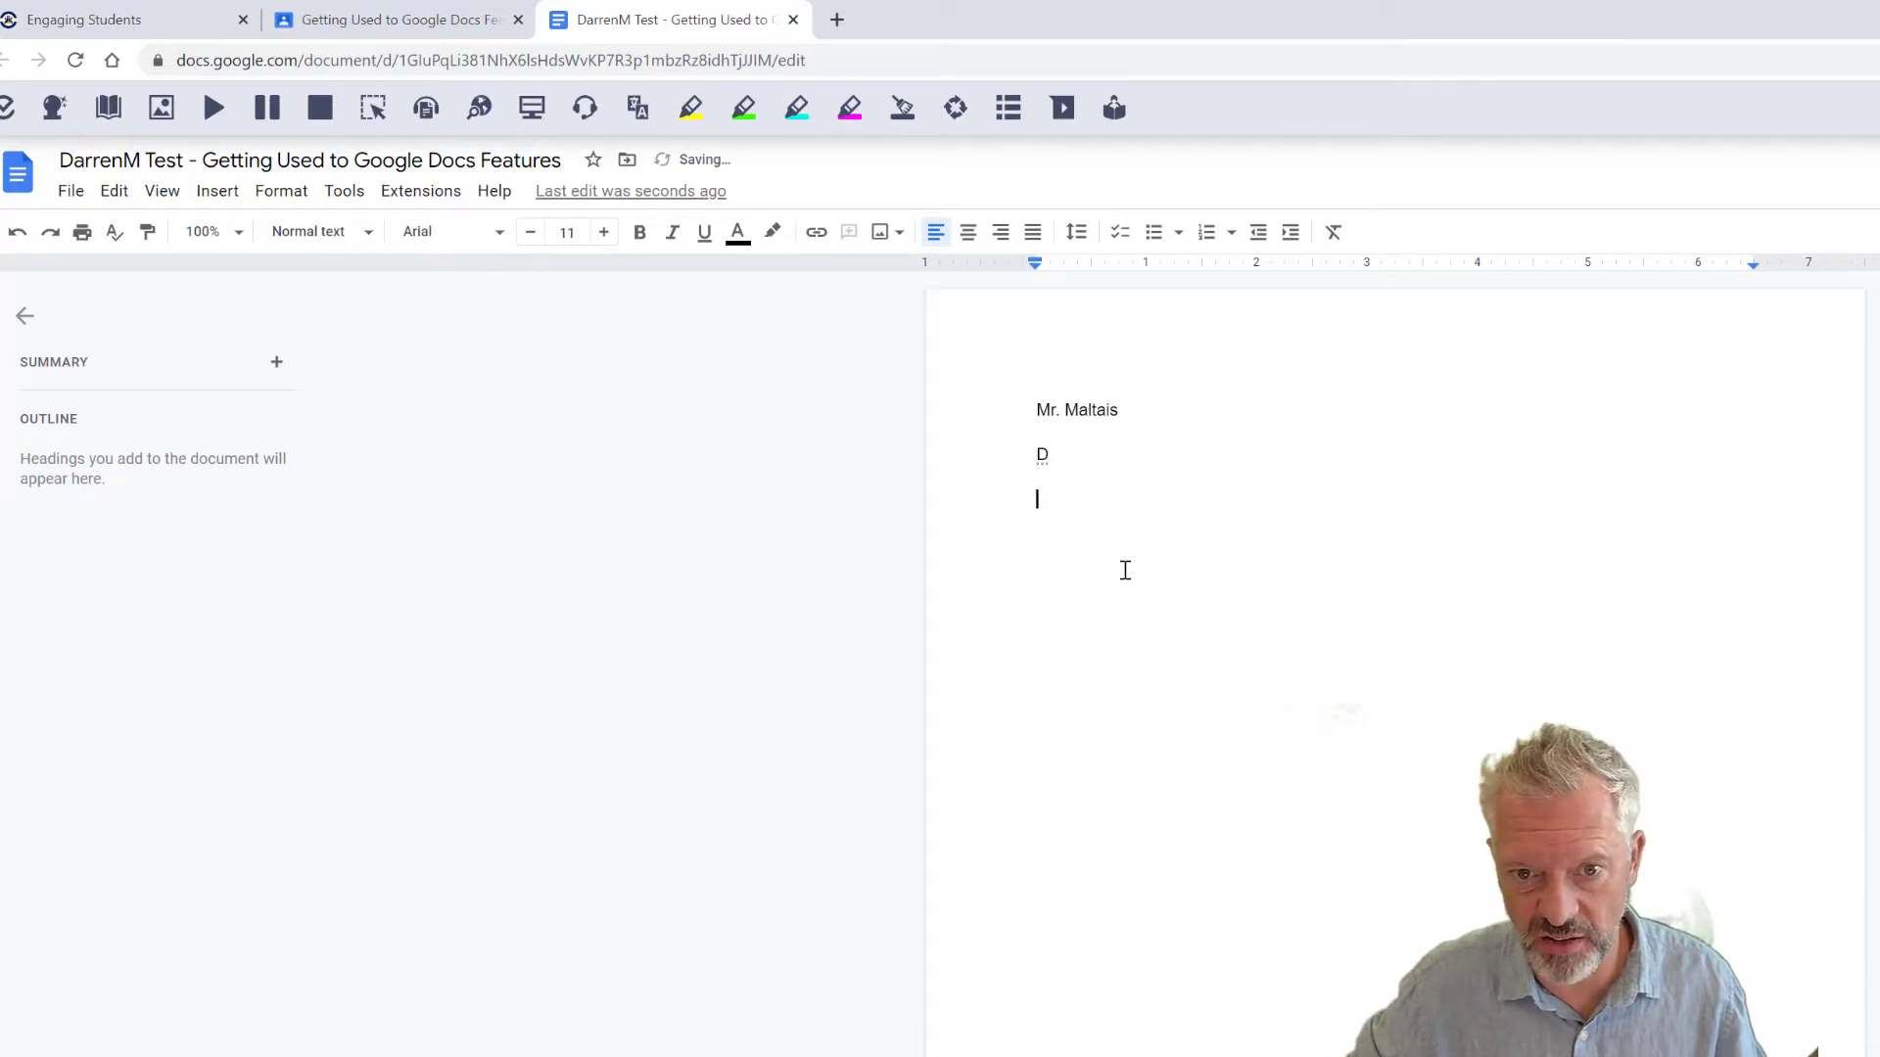
text(d)
key(Return)
text(d)
key(Return)
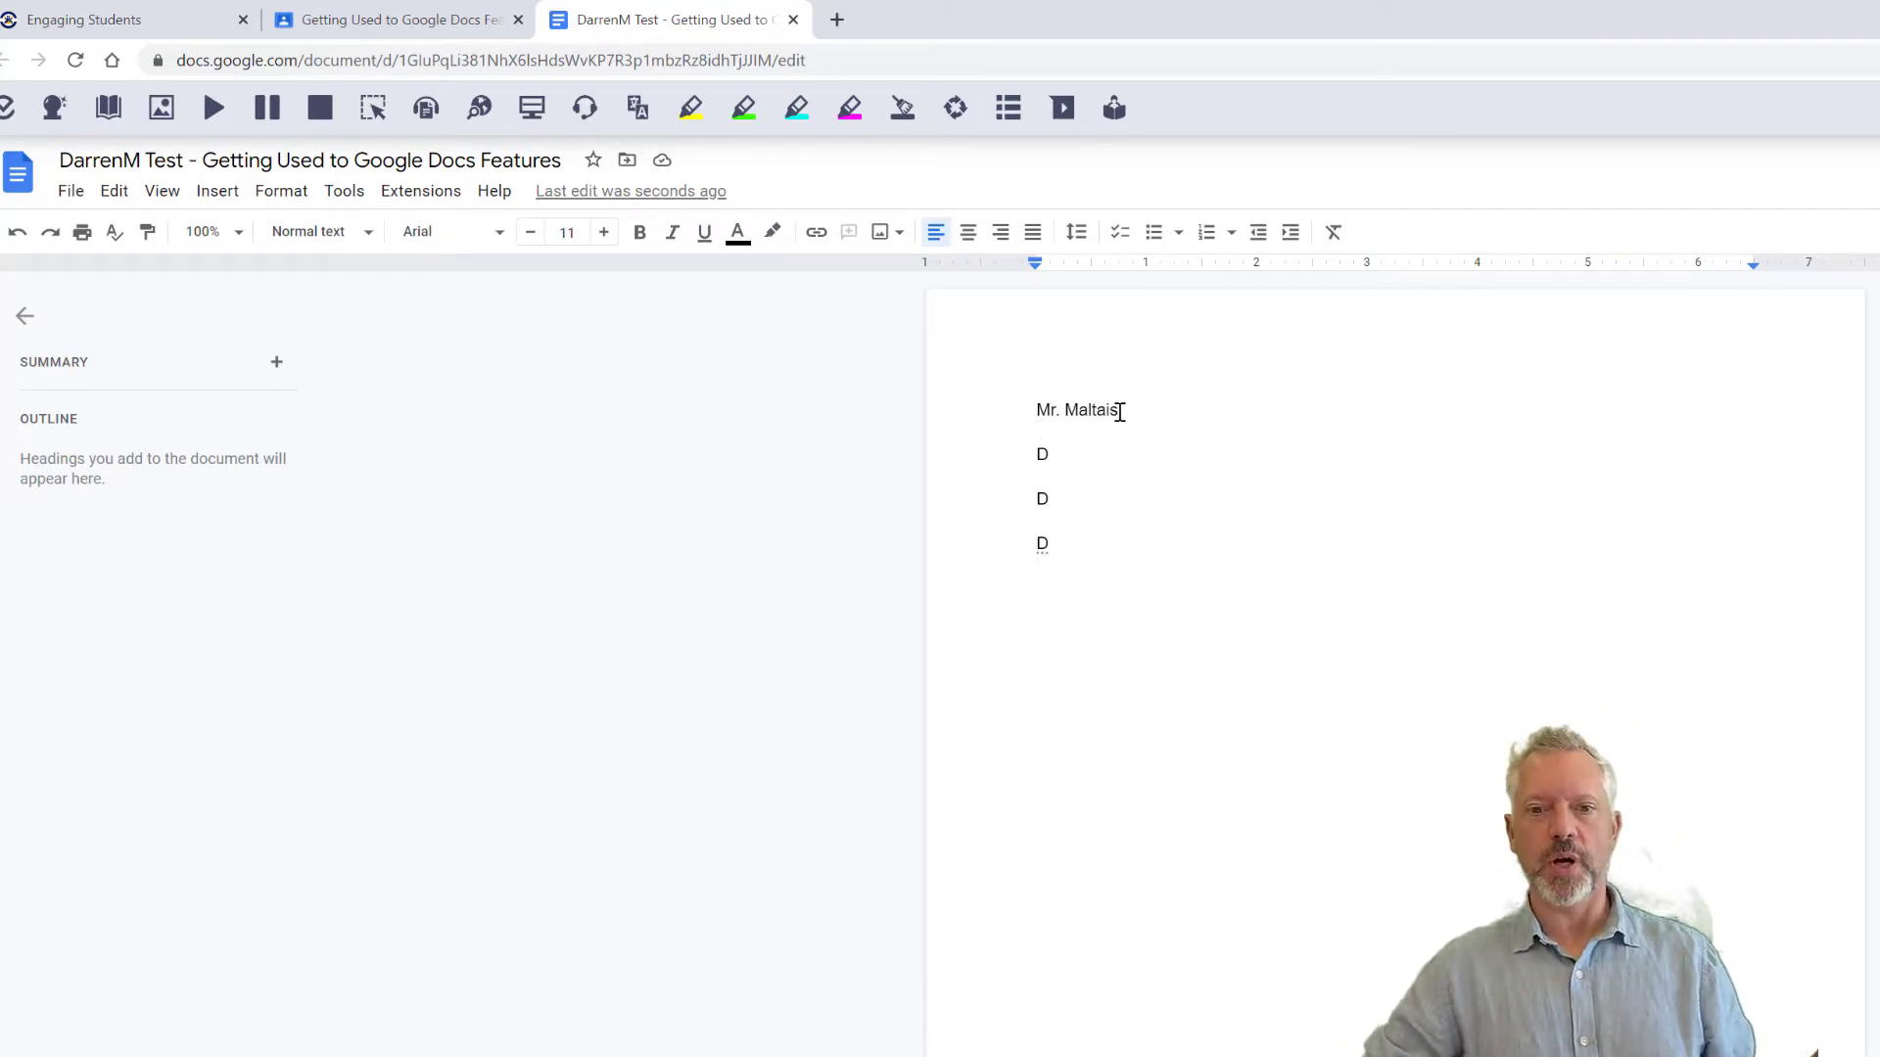
Step: Practise selecting the full name on the first line and clear the selection
drag(1117, 410, 1005, 403)
click(1148, 433)
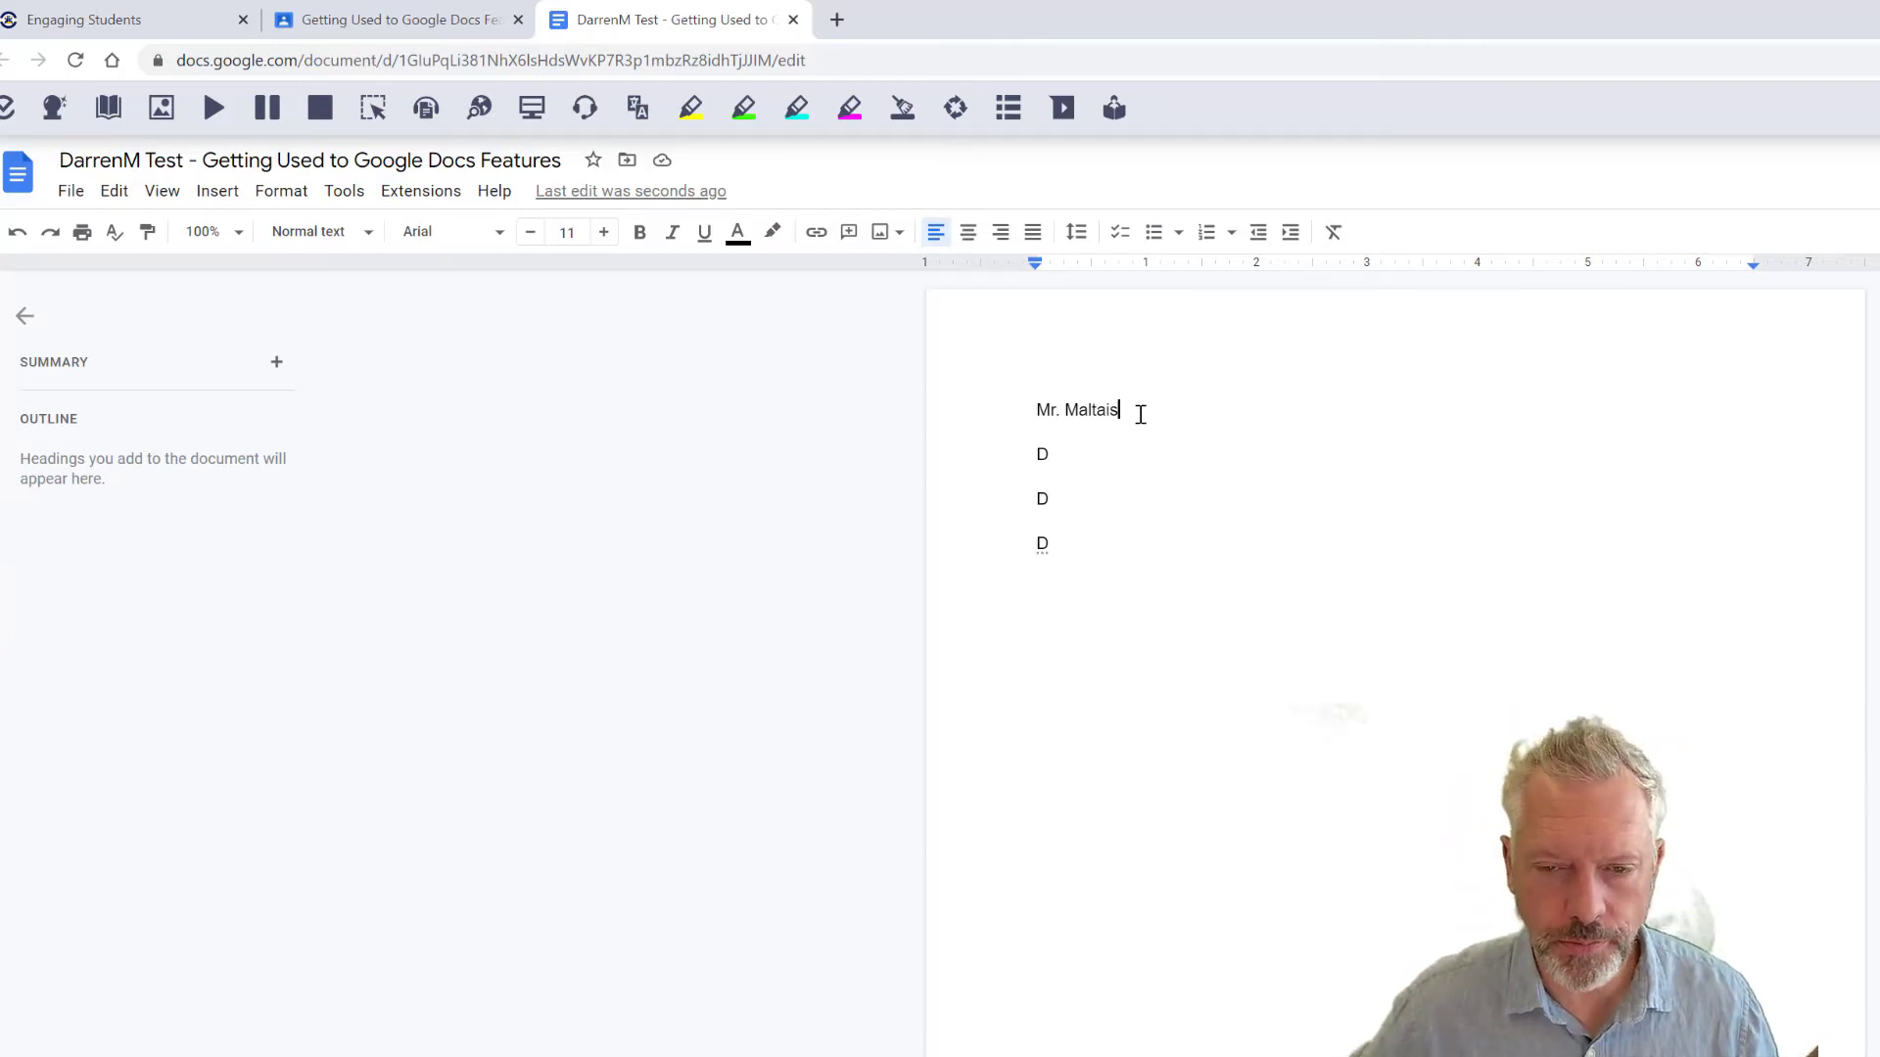
drag(1140, 414, 978, 398)
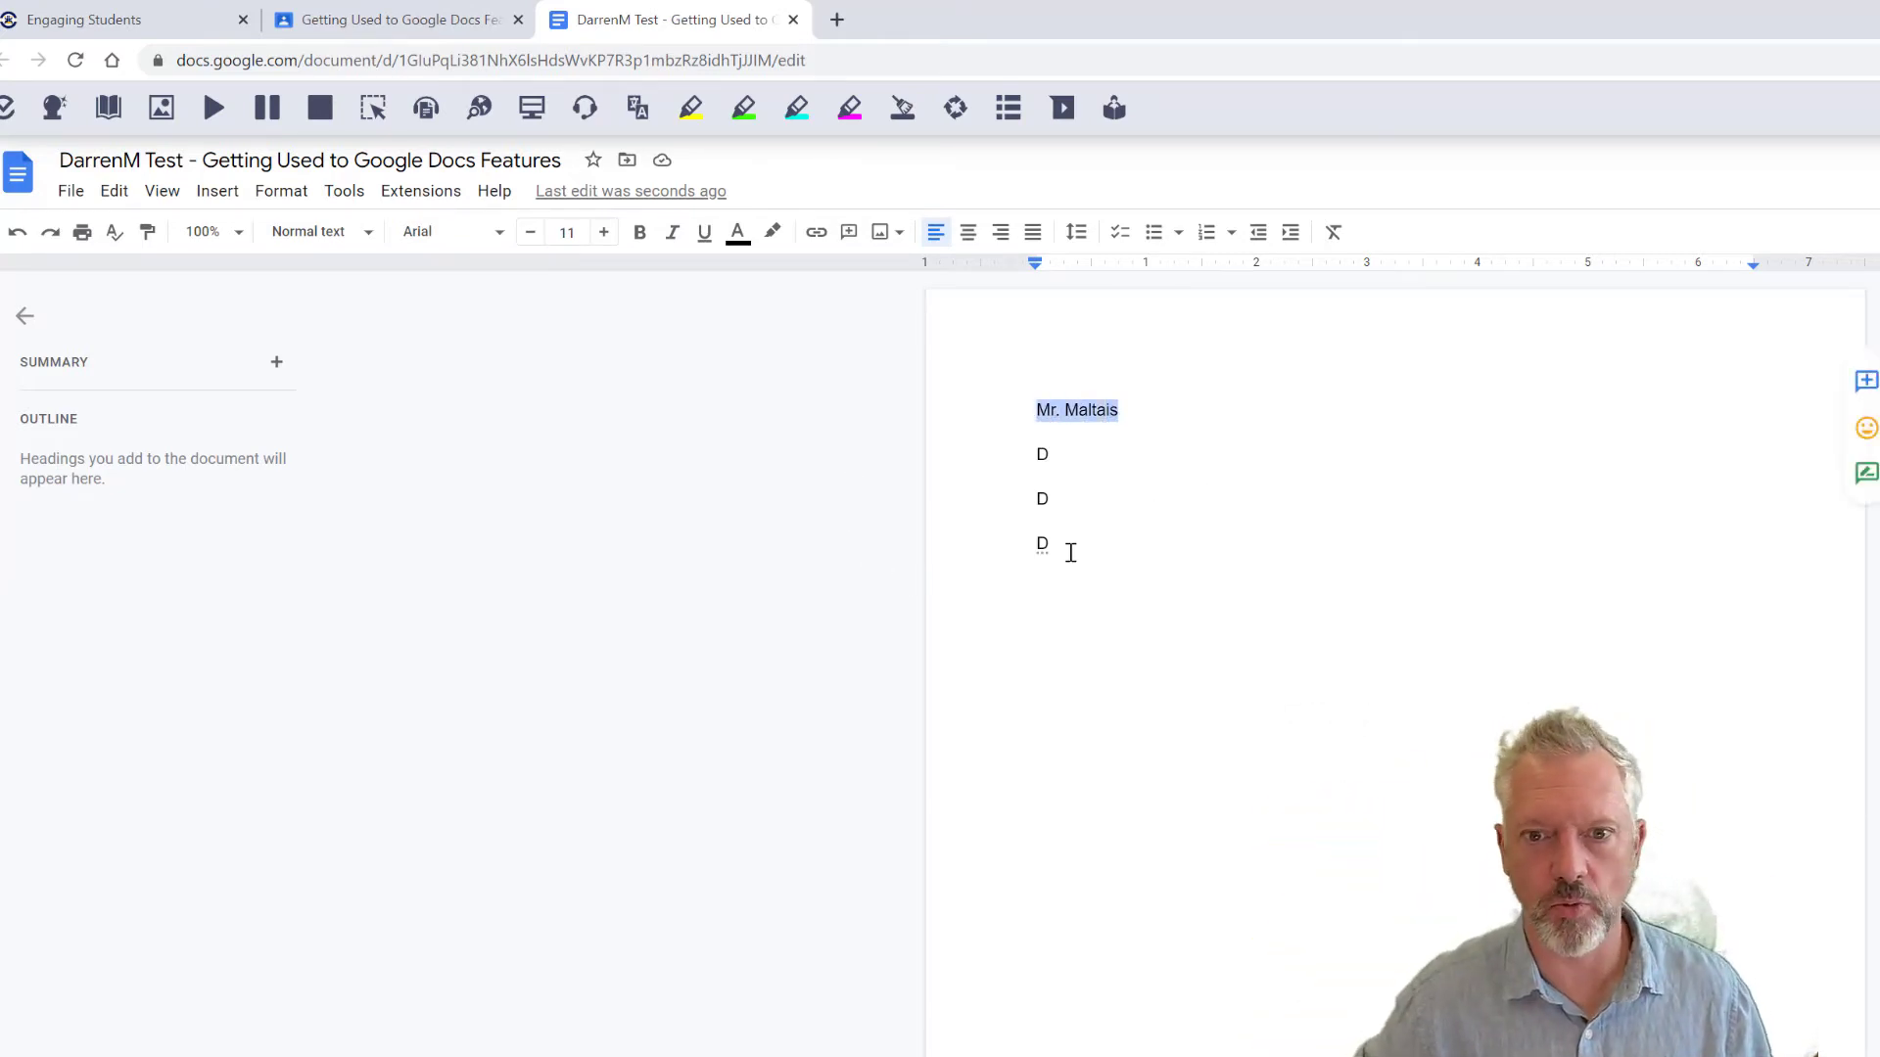
click(1071, 549)
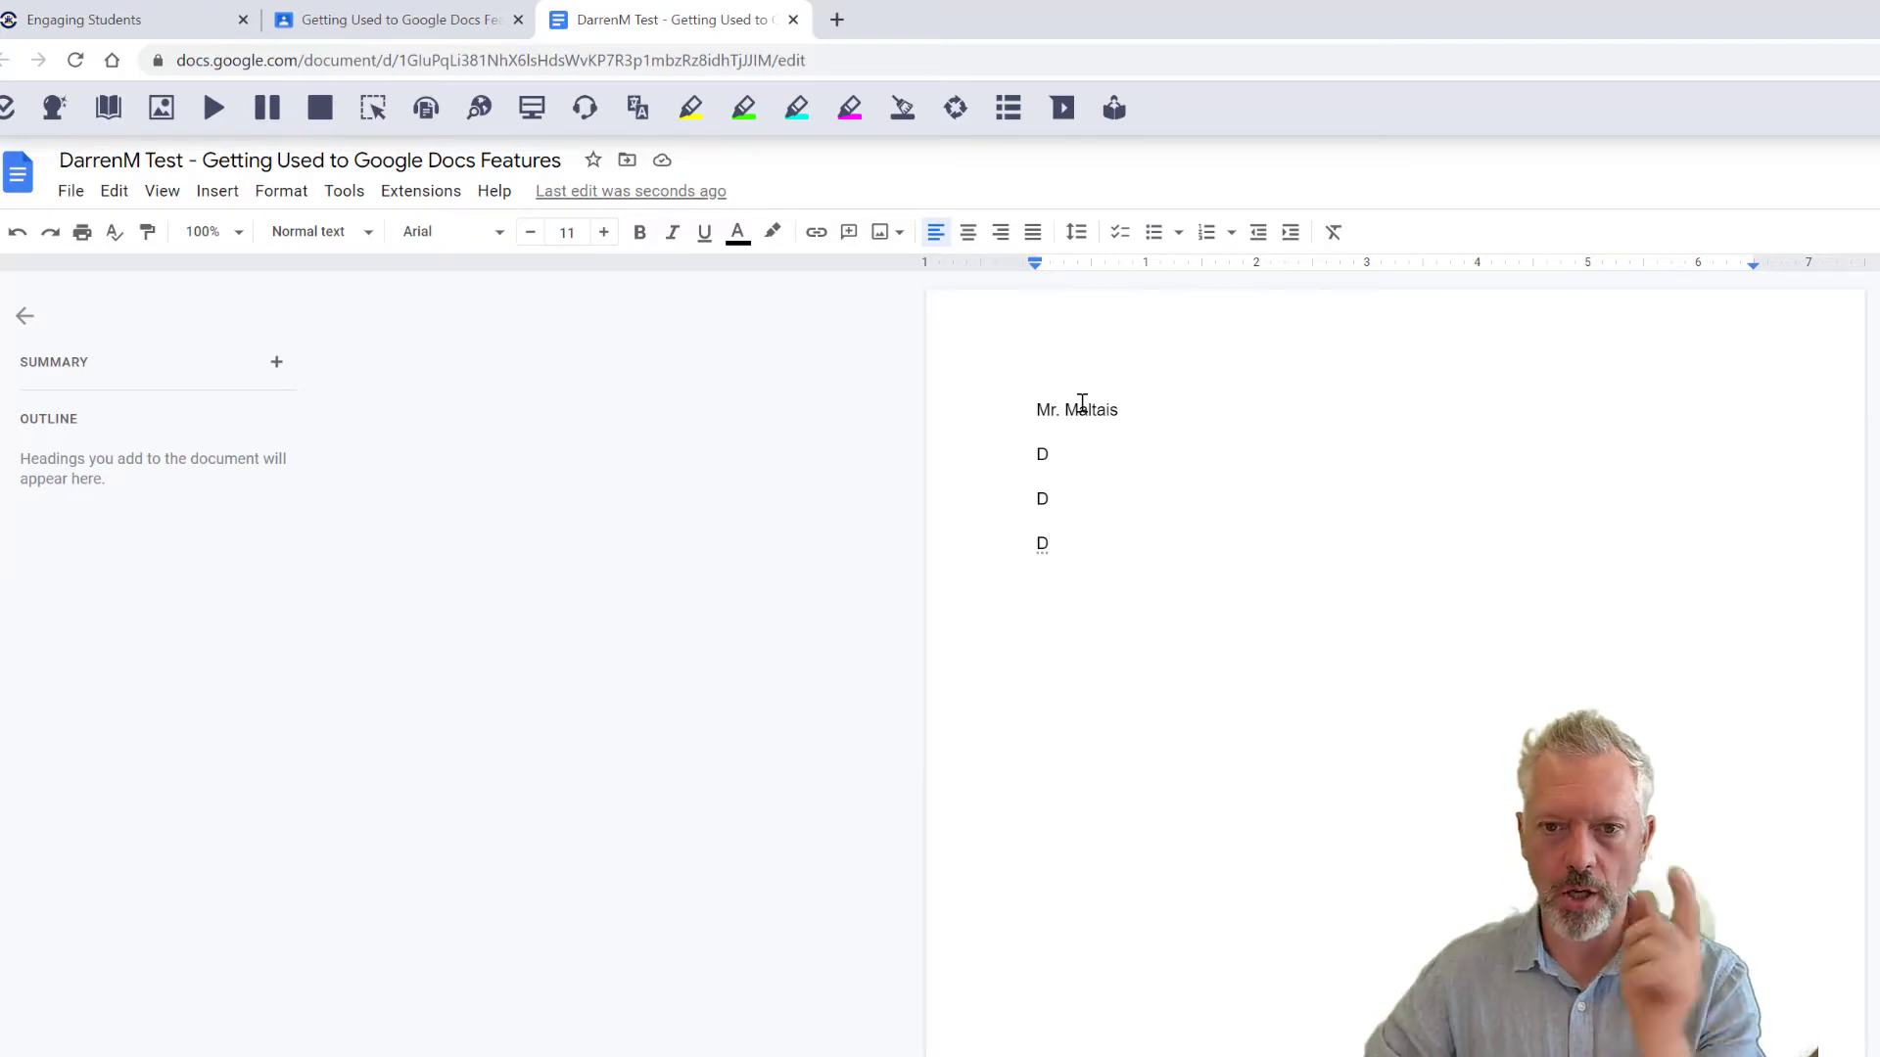
Step: Select only the surname on the first line, followed by the entire first paragraph
double_click(1082, 407)
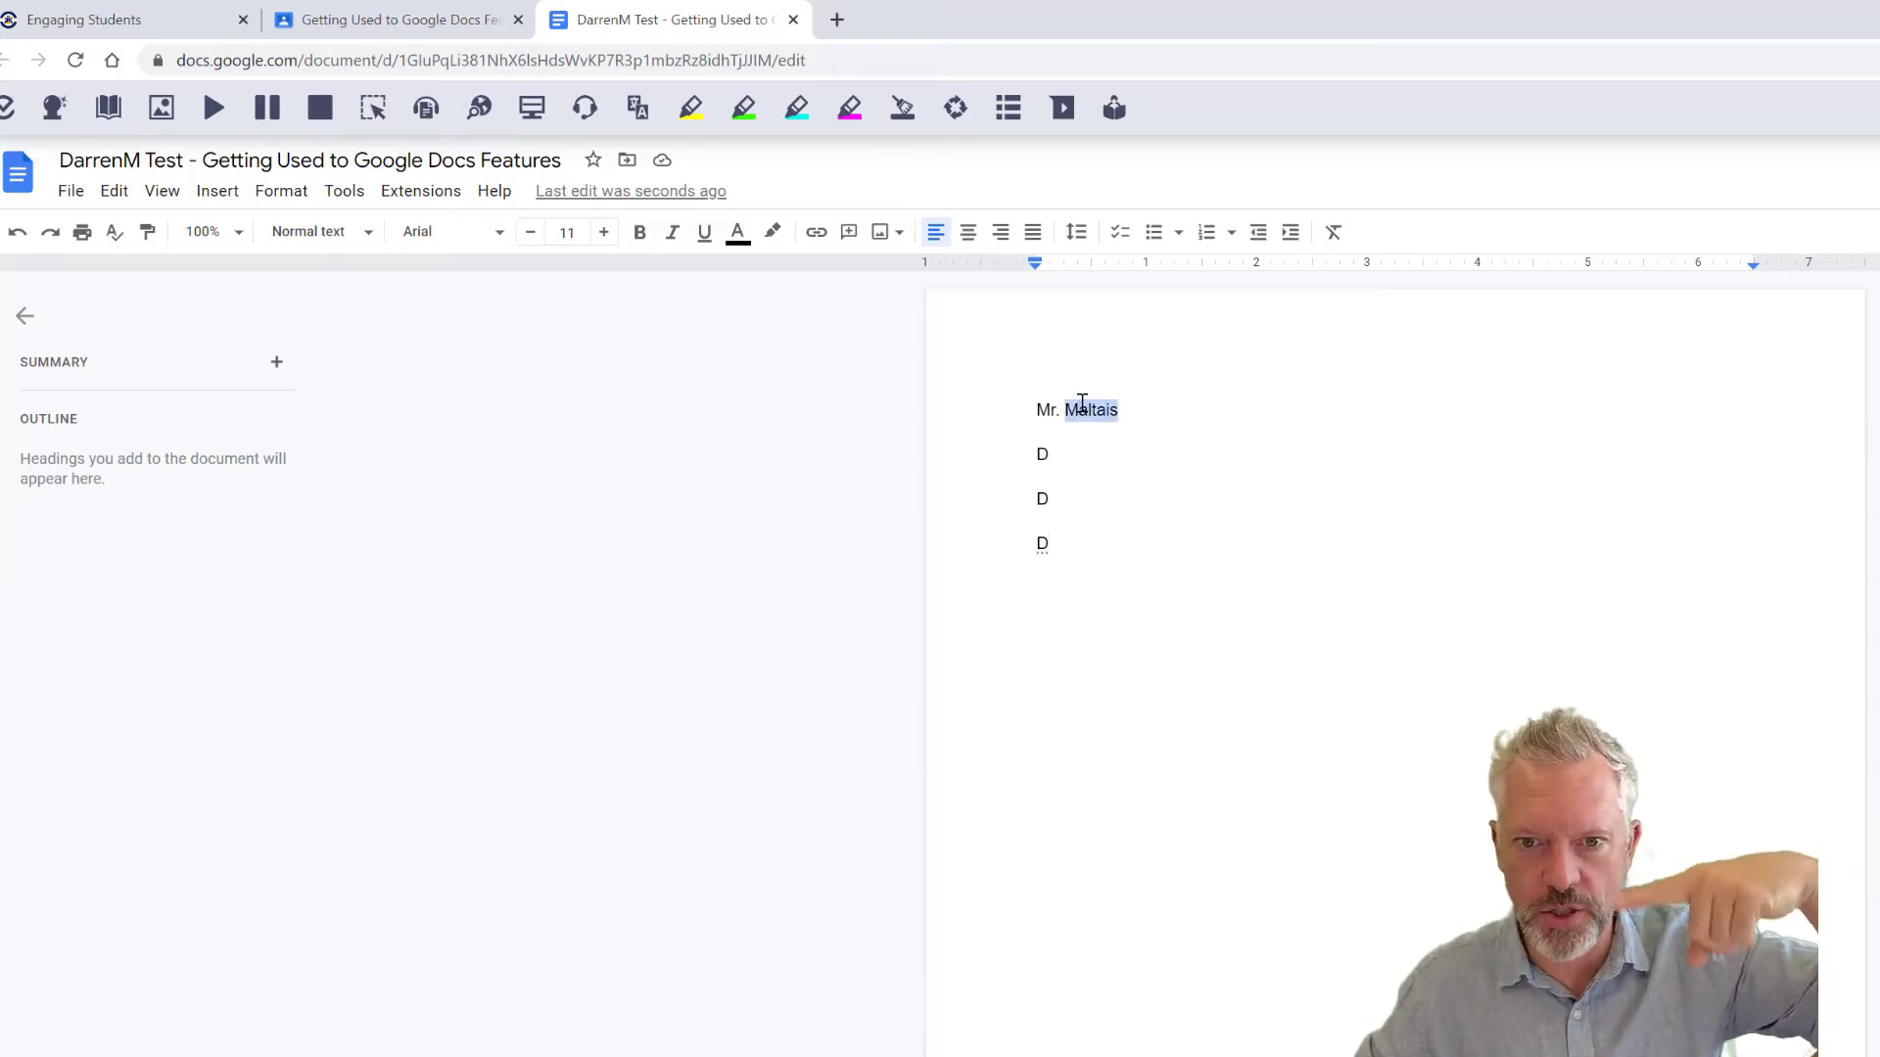
triple_click(1082, 407)
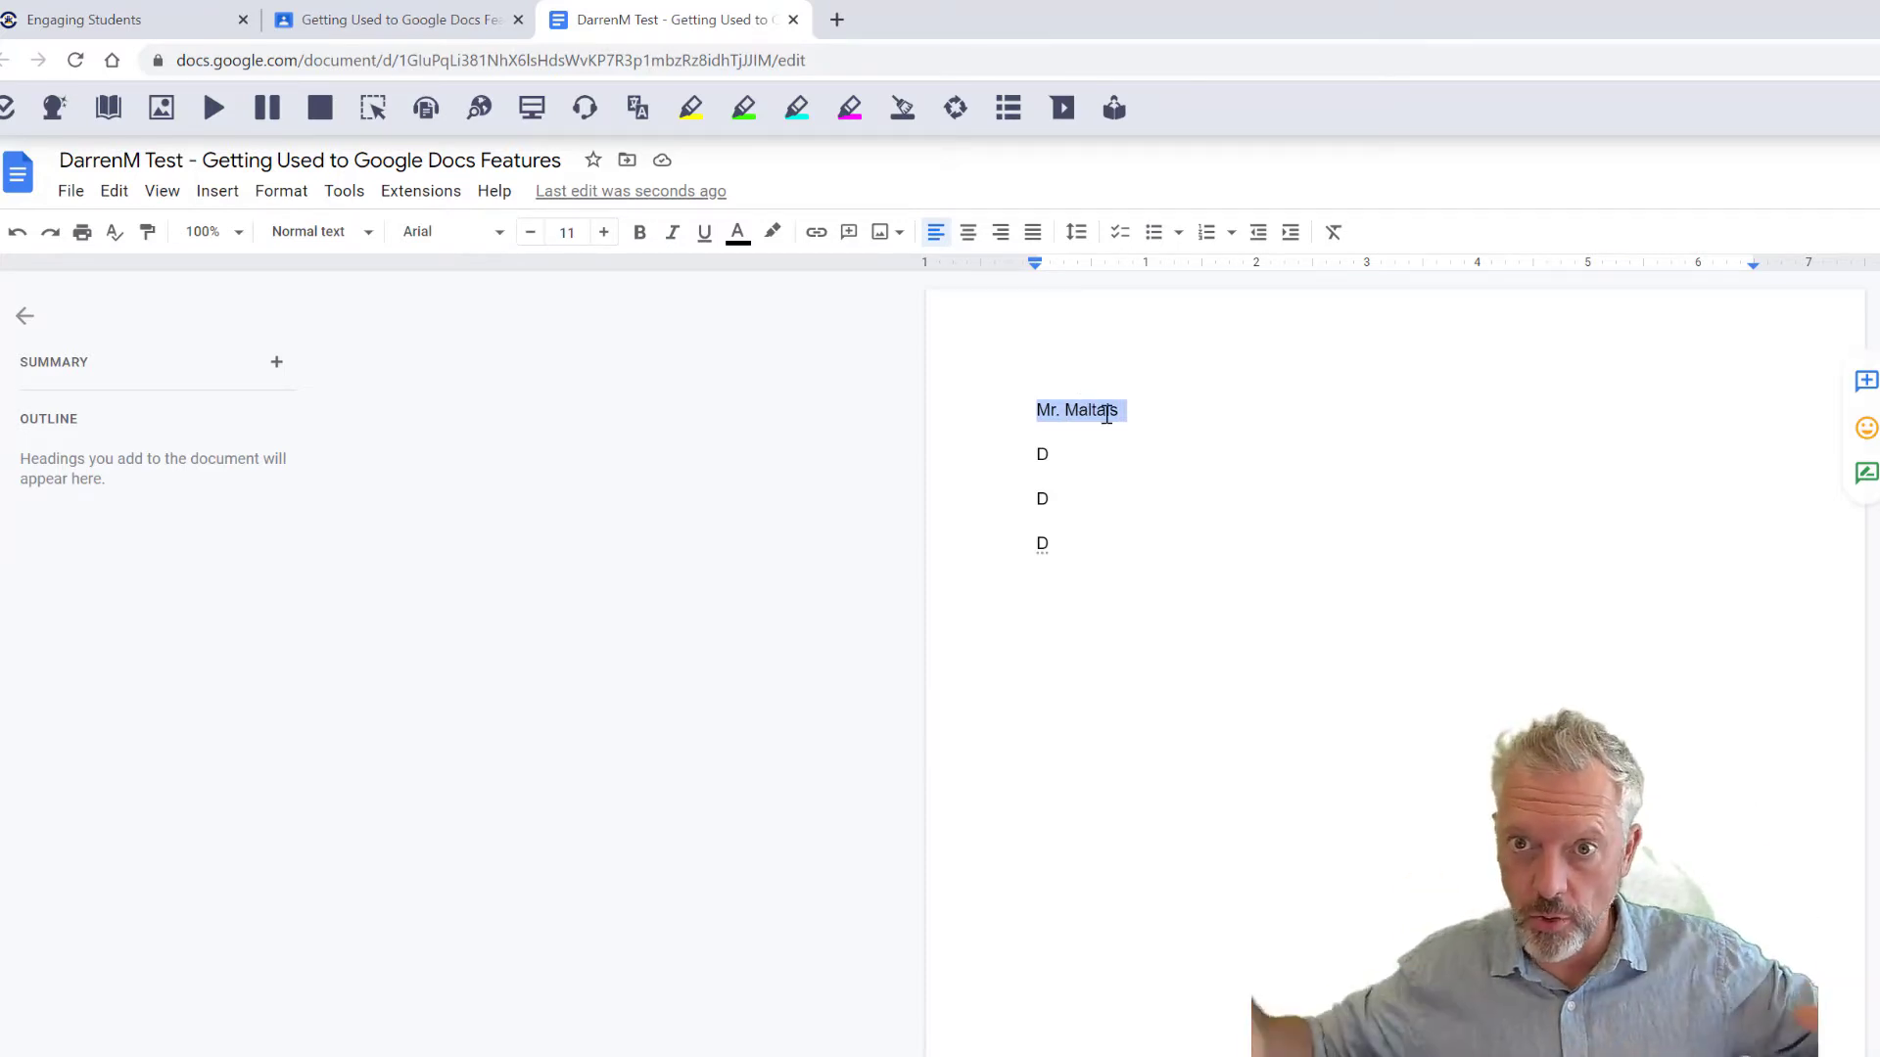
triple_click(1102, 412)
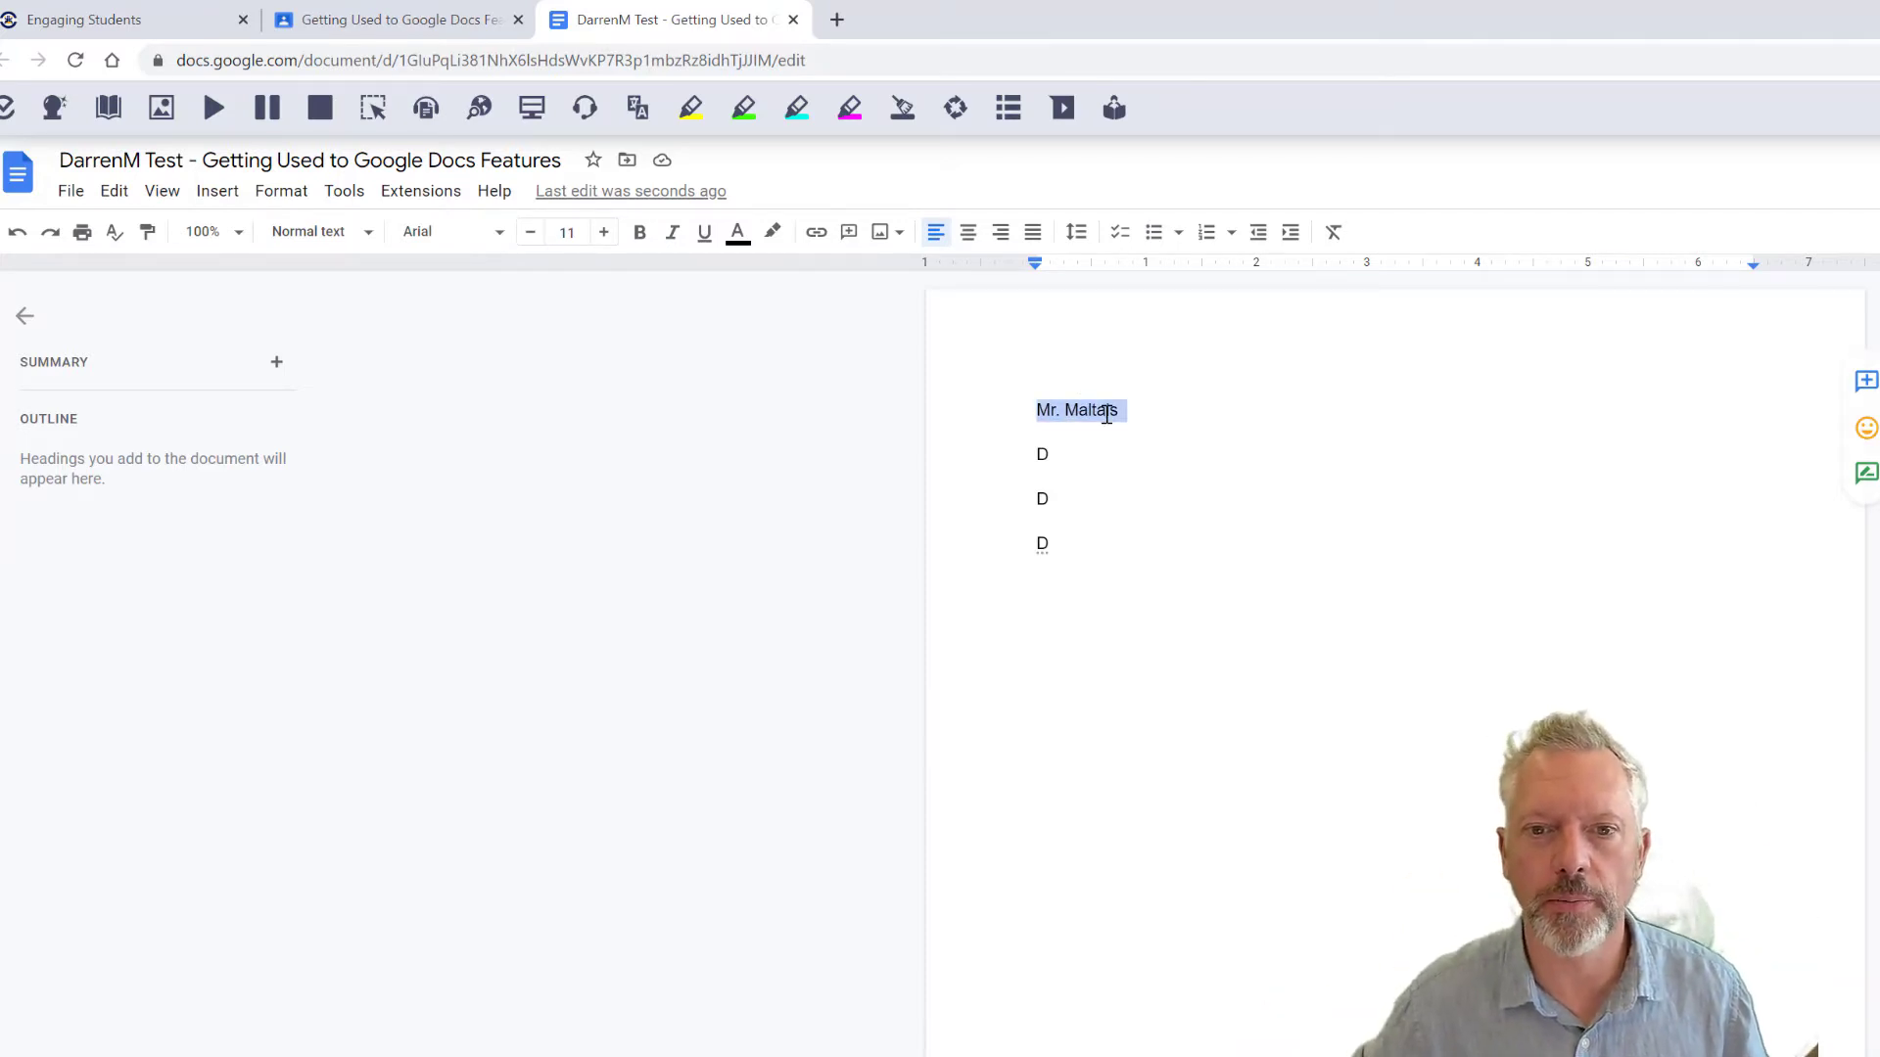
click(1094, 410)
triple_click(1094, 410)
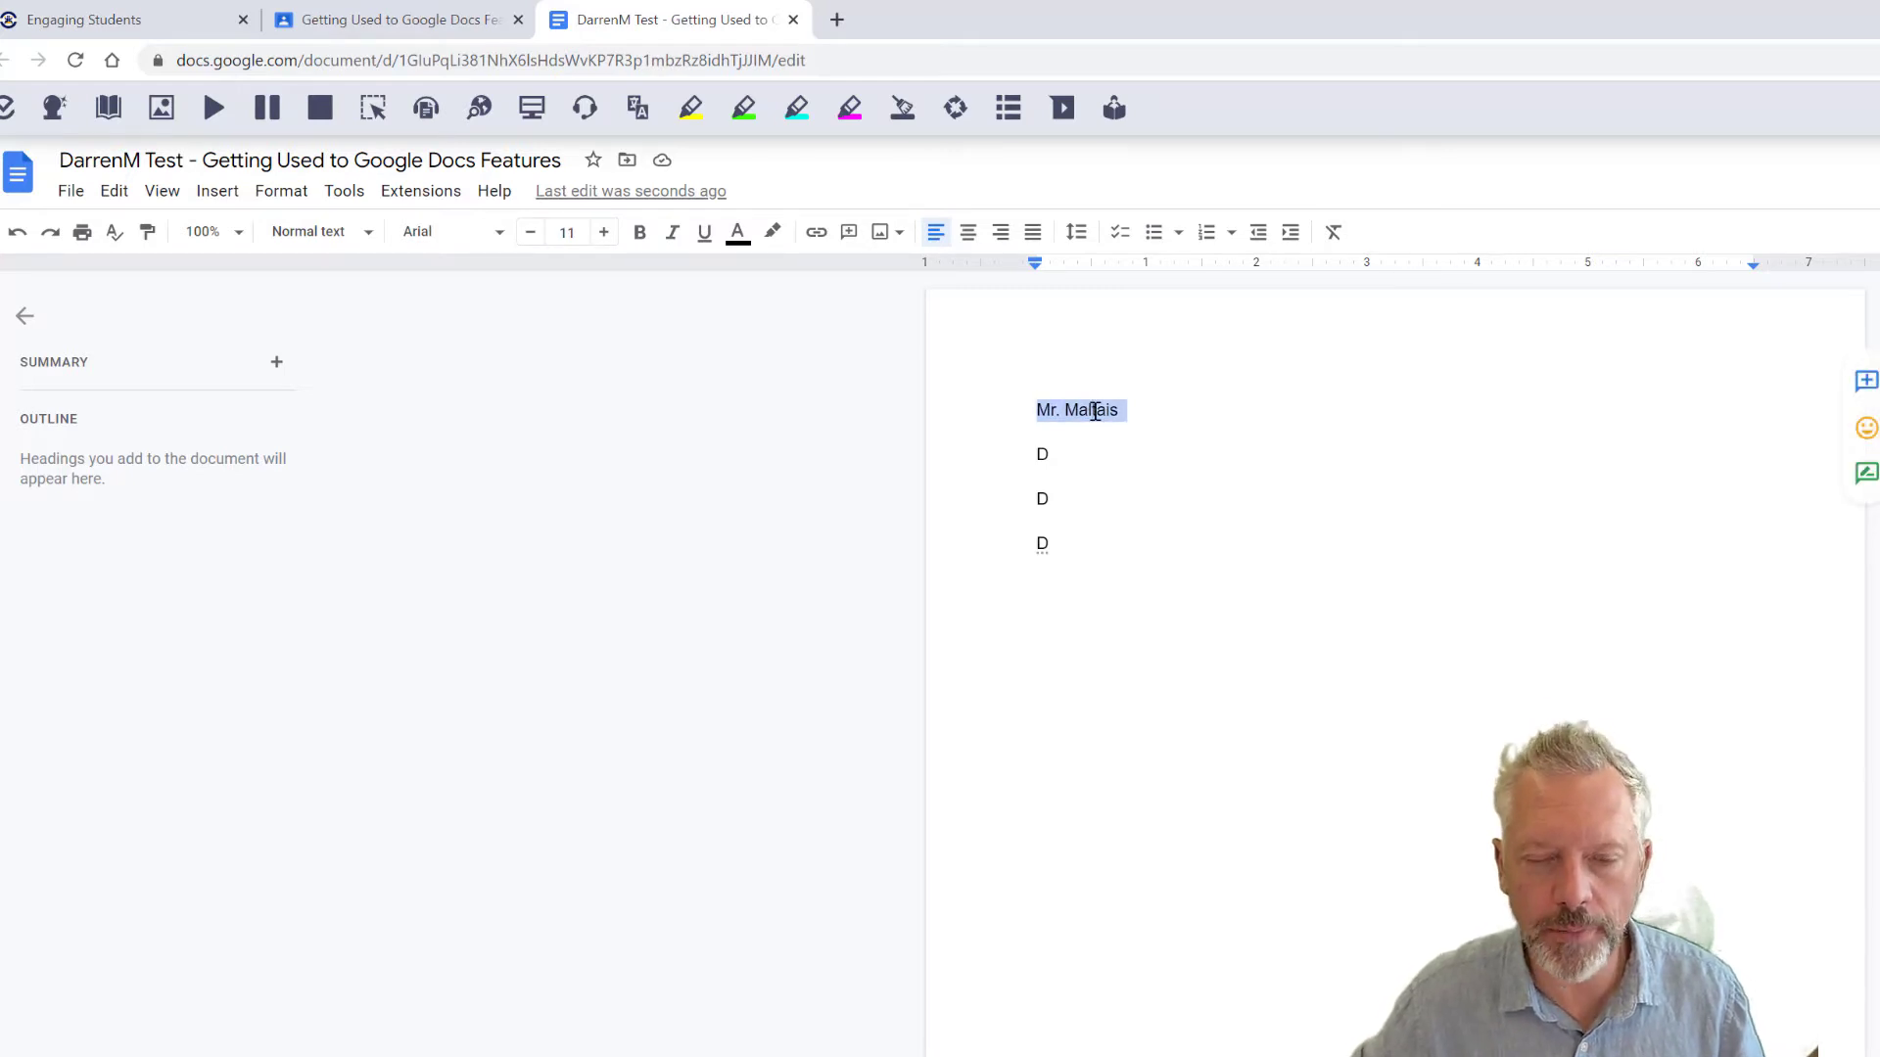
Step: Select the full name on the first line and center it, trying right alignment along the way
click(1121, 410)
drag(1115, 411, 1001, 392)
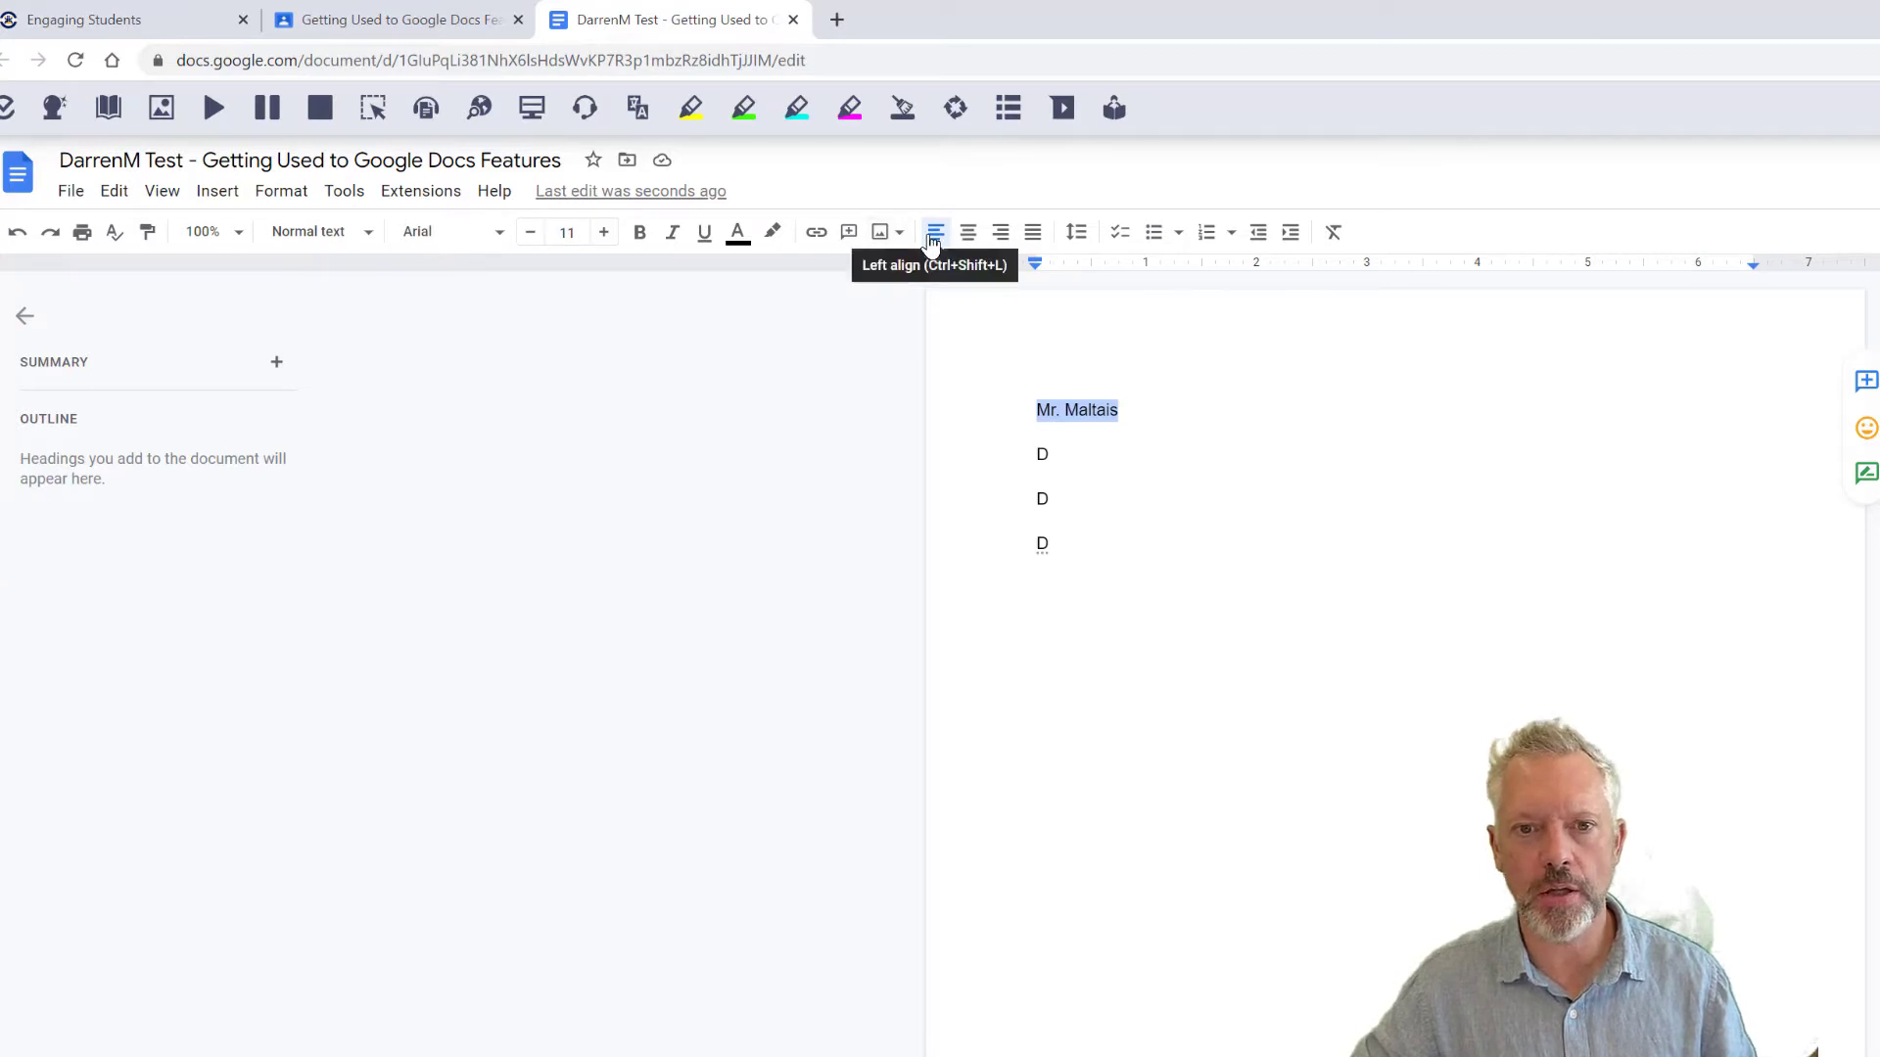
click(966, 238)
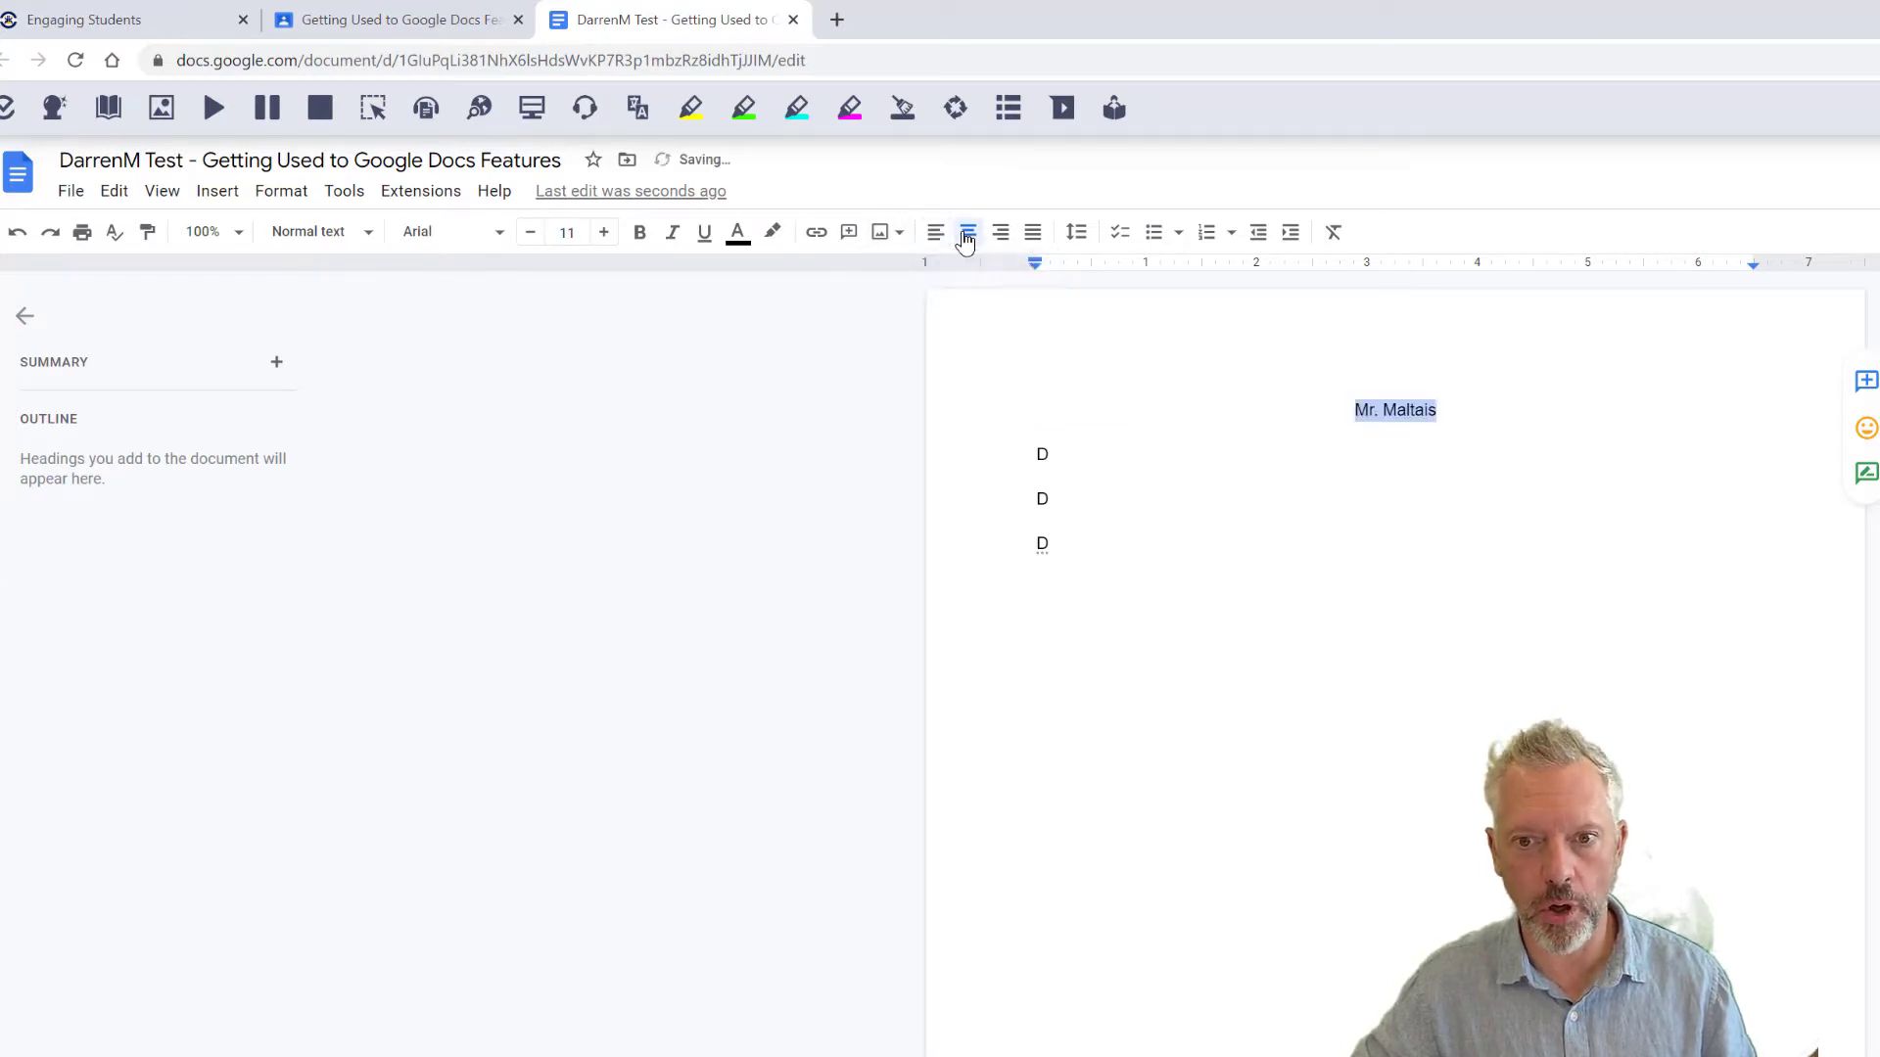
click(1003, 240)
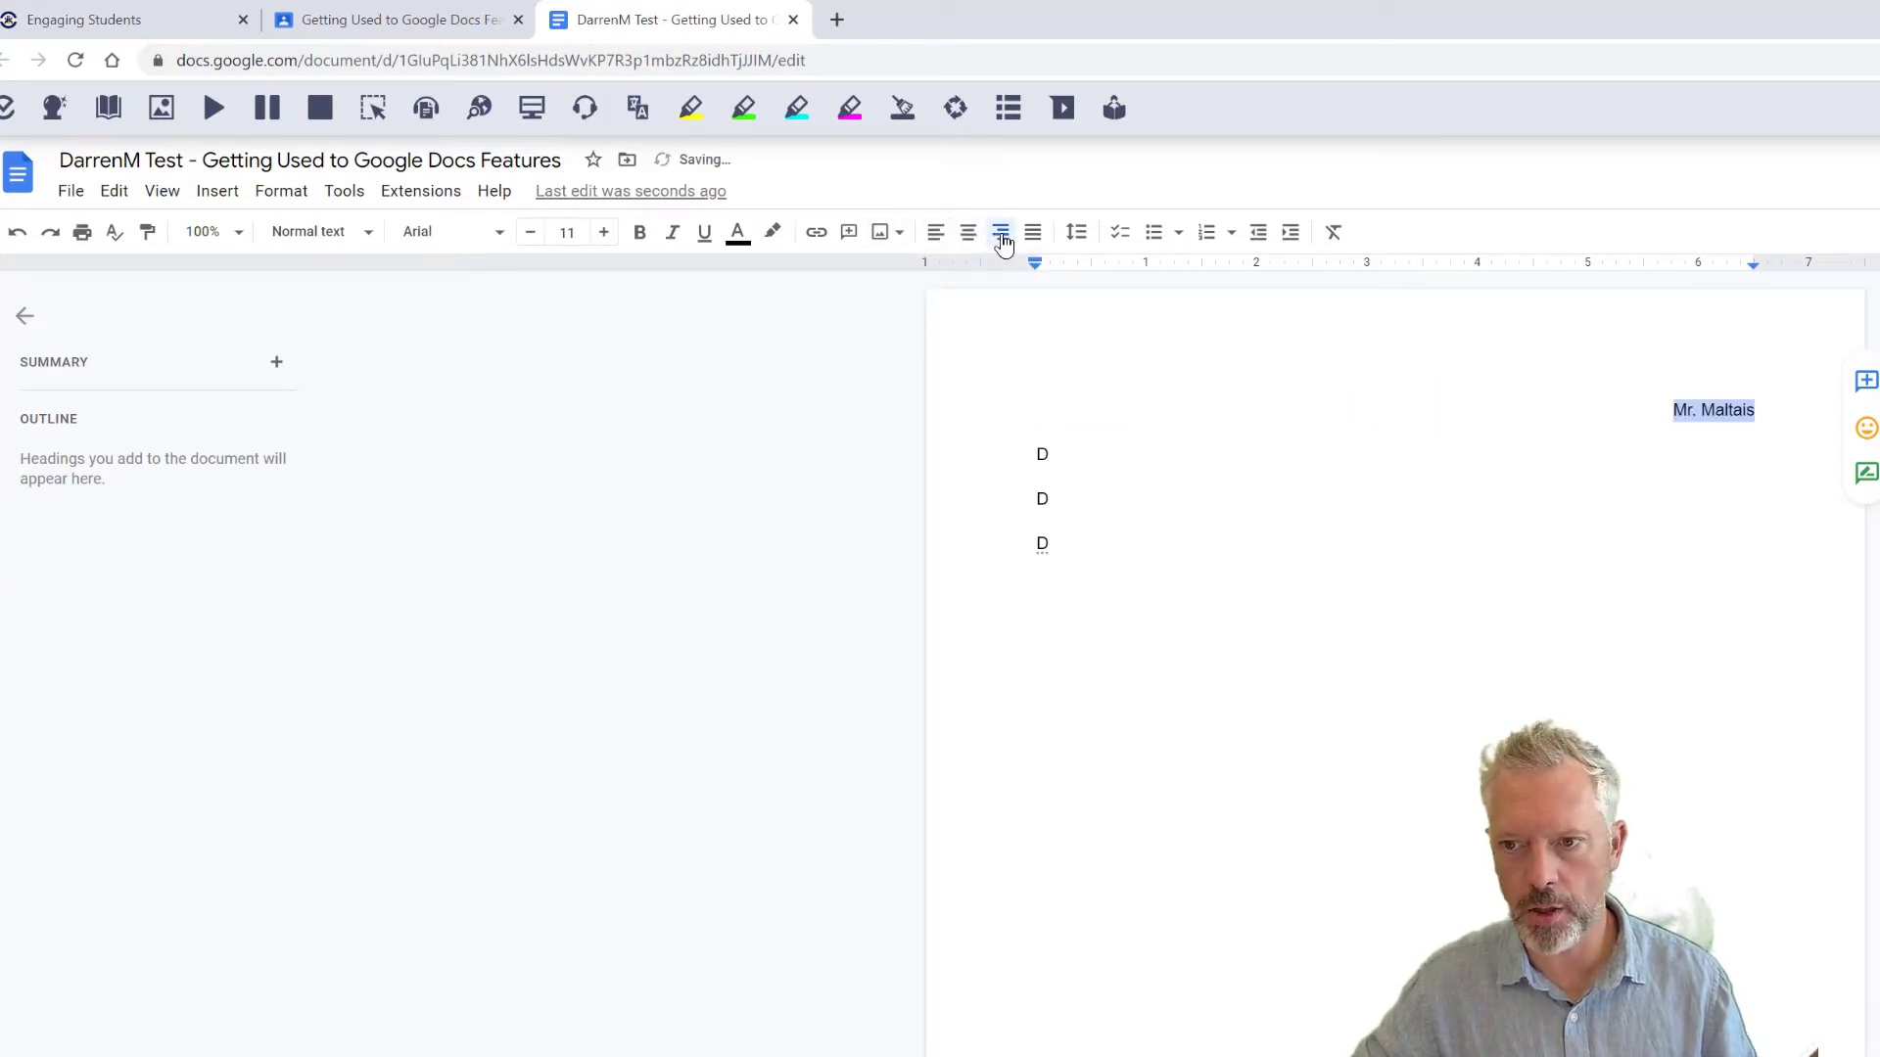
click(968, 239)
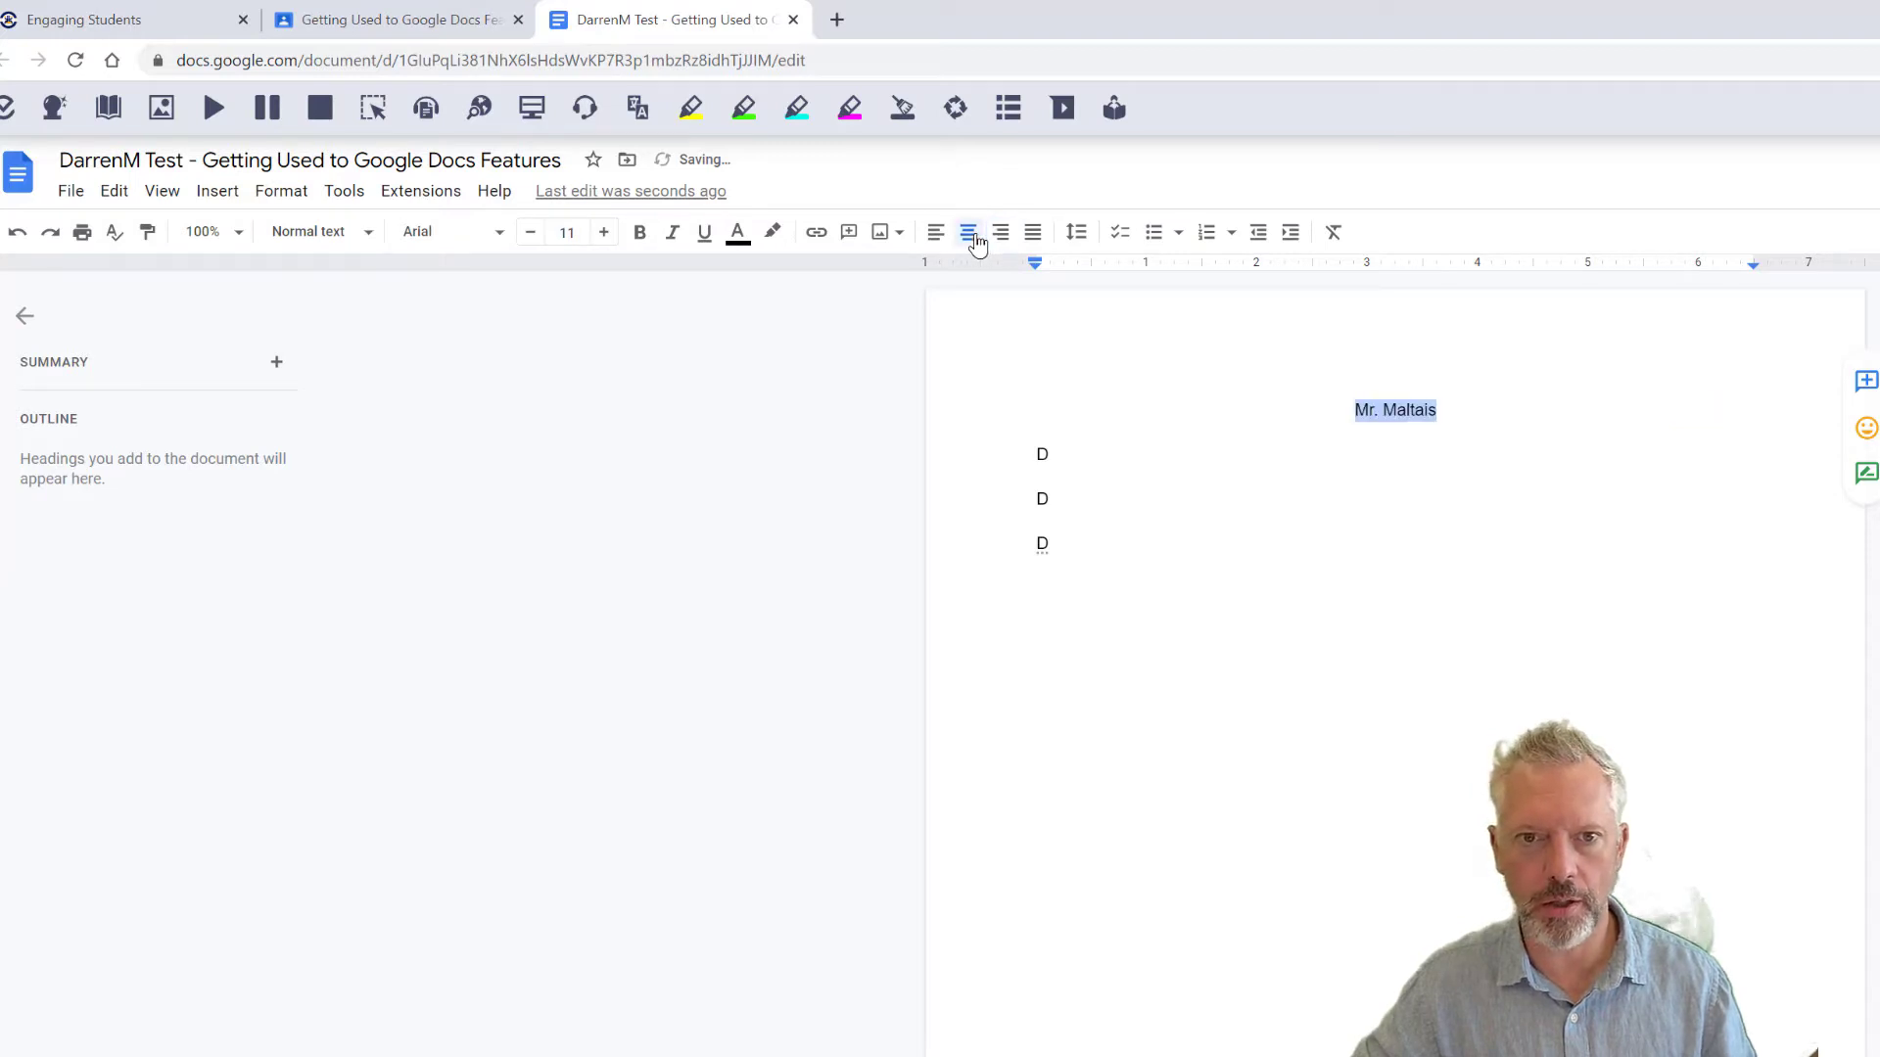
Step: Try left, center and right alignment on the name line in repeated succession
click(944, 243)
click(969, 237)
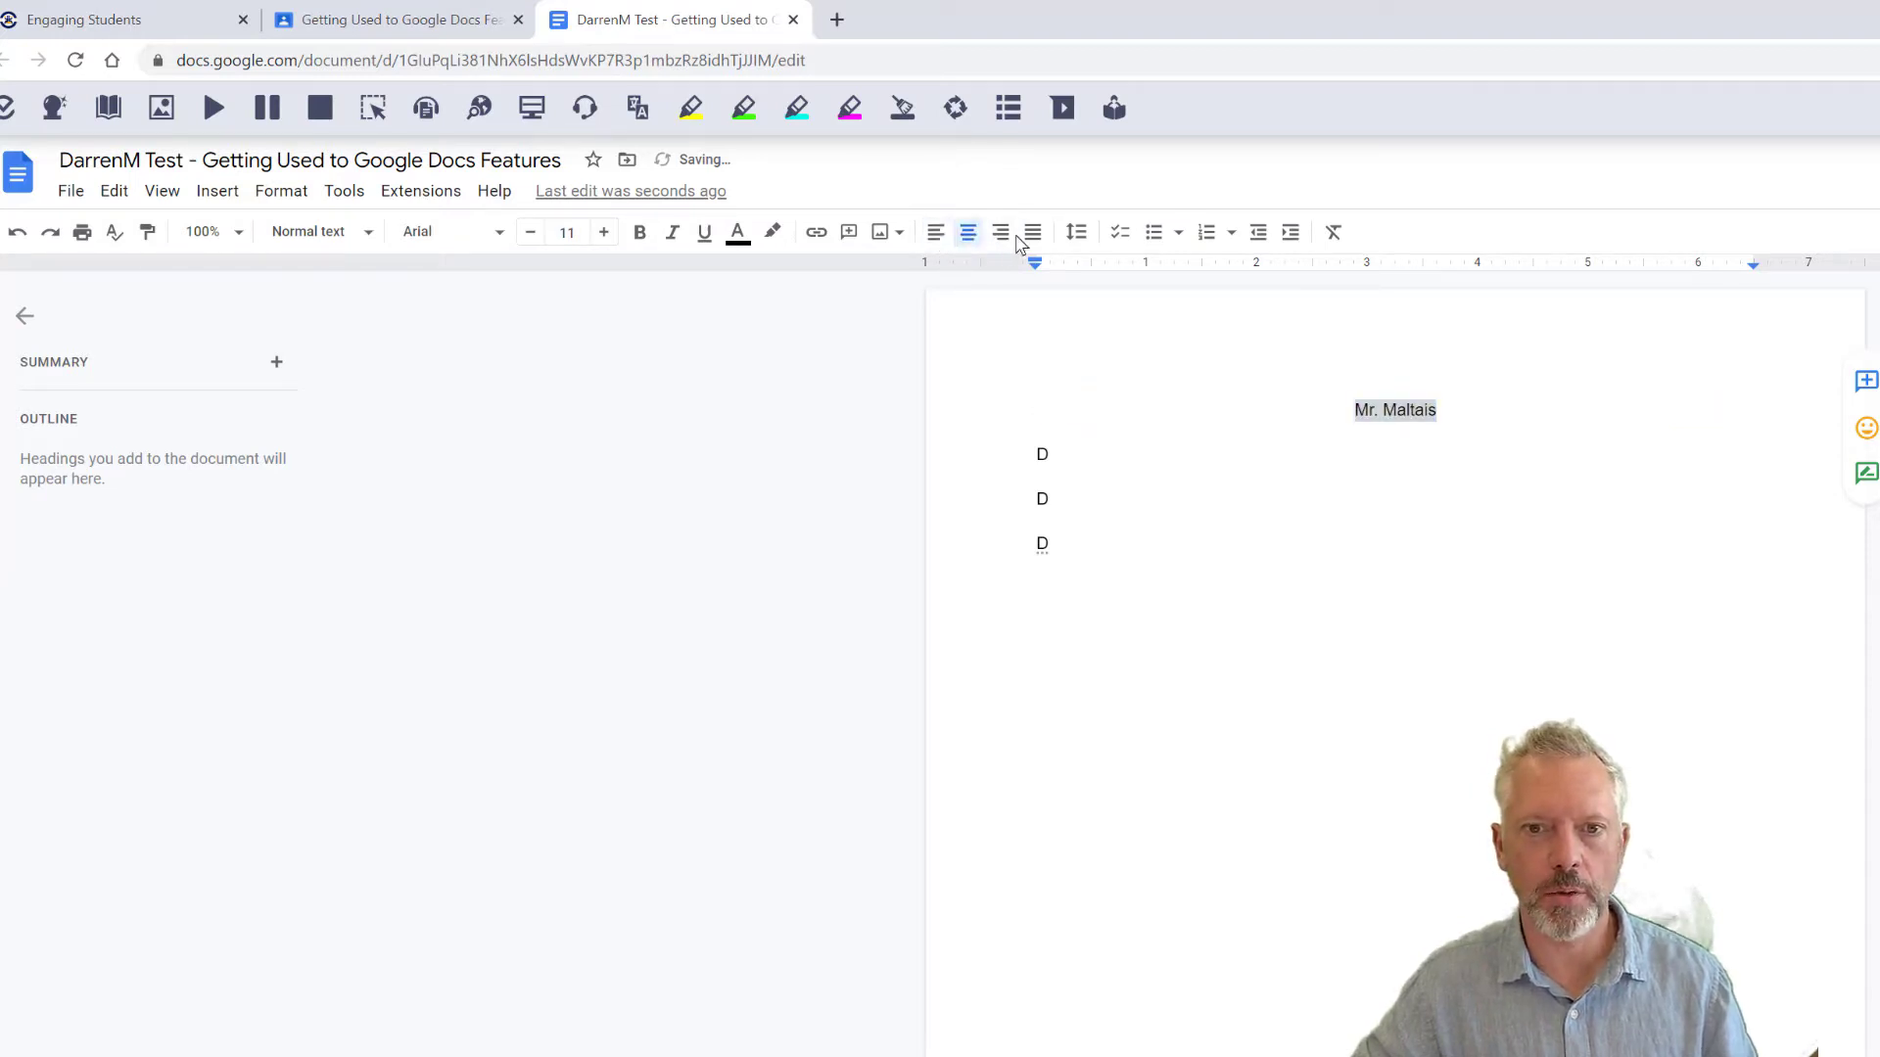
click(1001, 238)
click(972, 238)
click(936, 238)
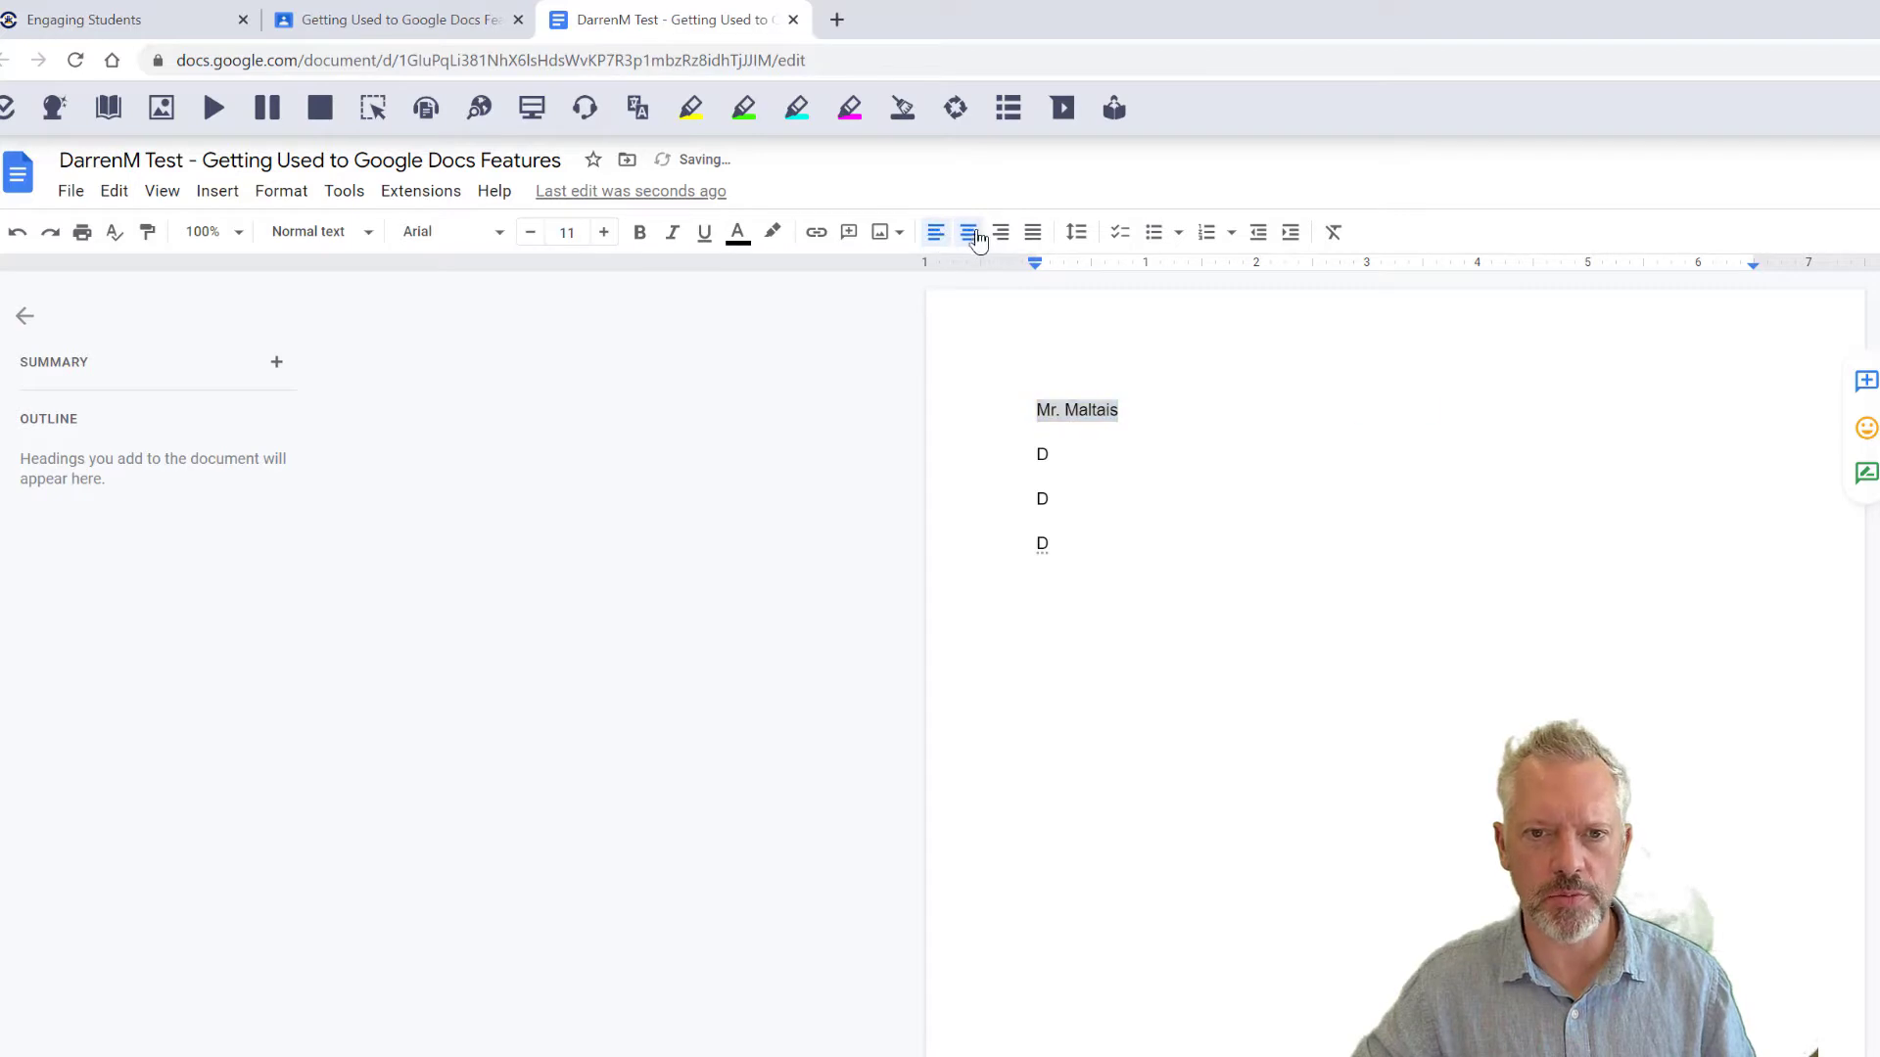
click(968, 238)
click(1001, 238)
click(964, 240)
click(936, 238)
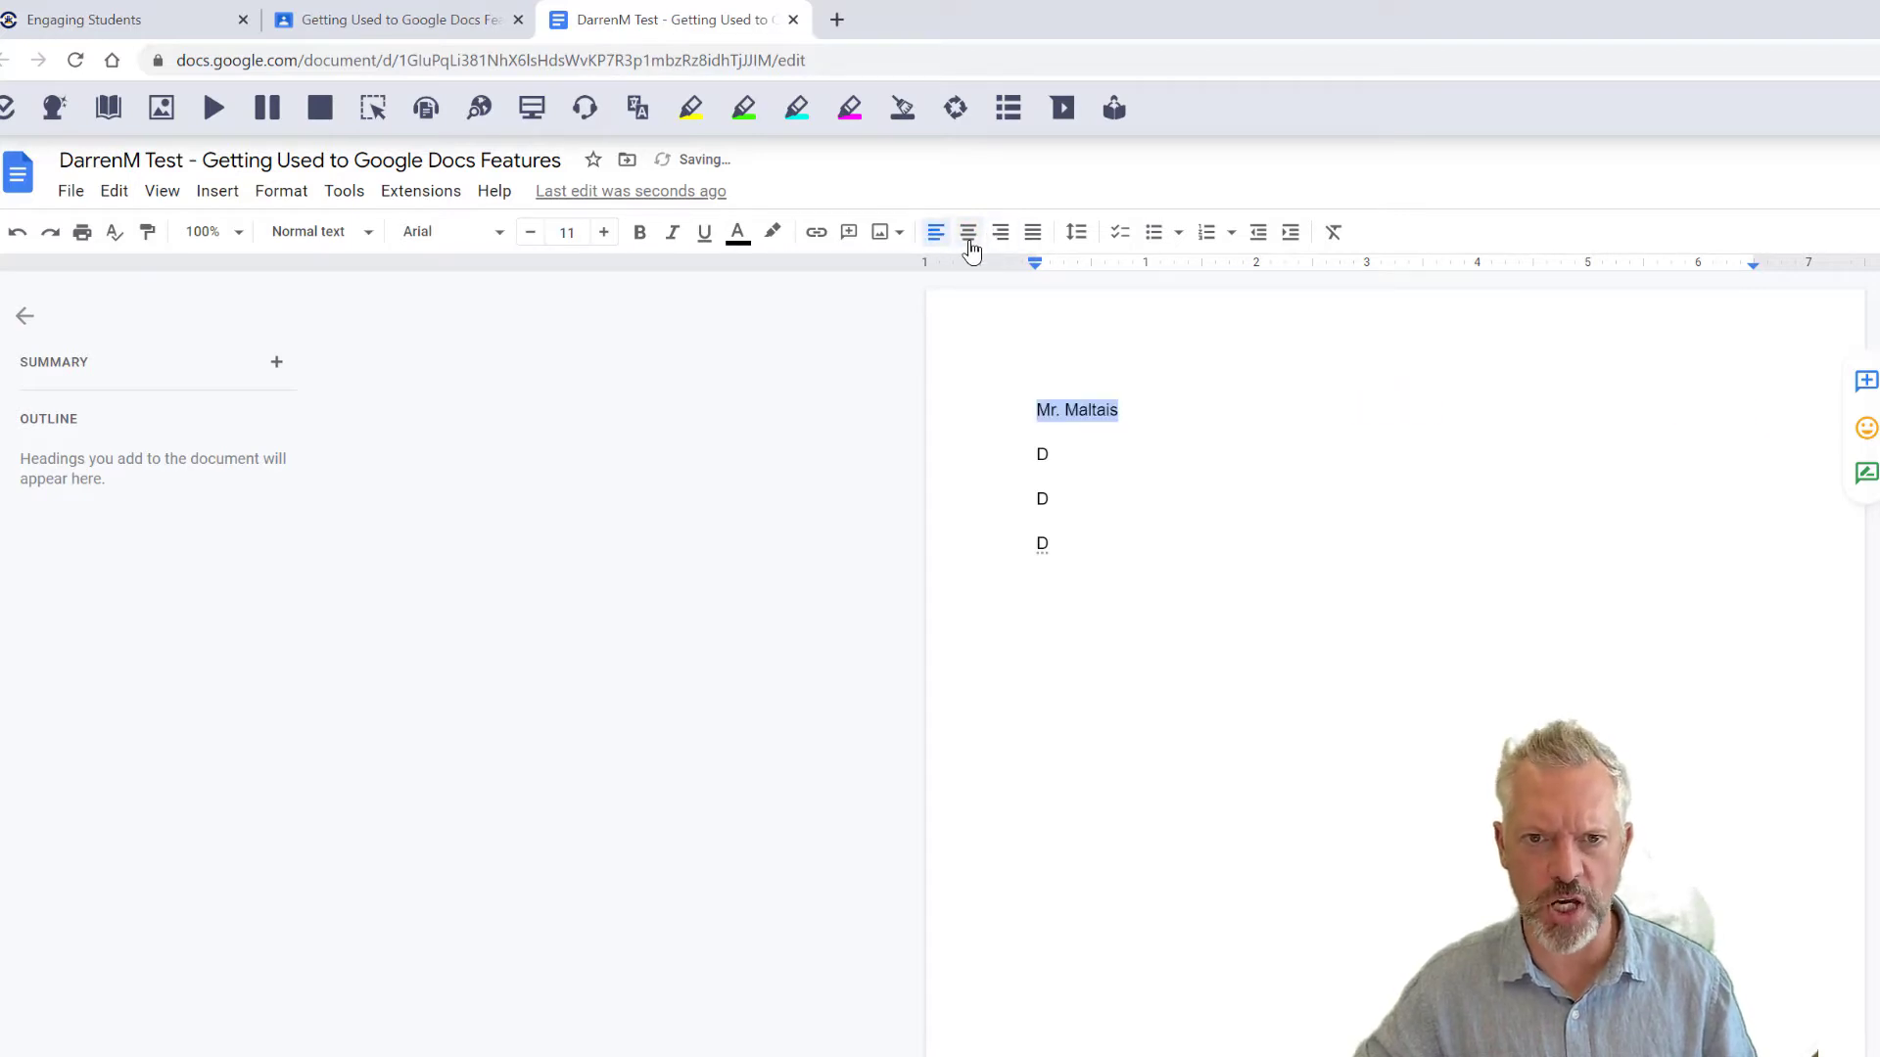
click(969, 238)
click(1000, 238)
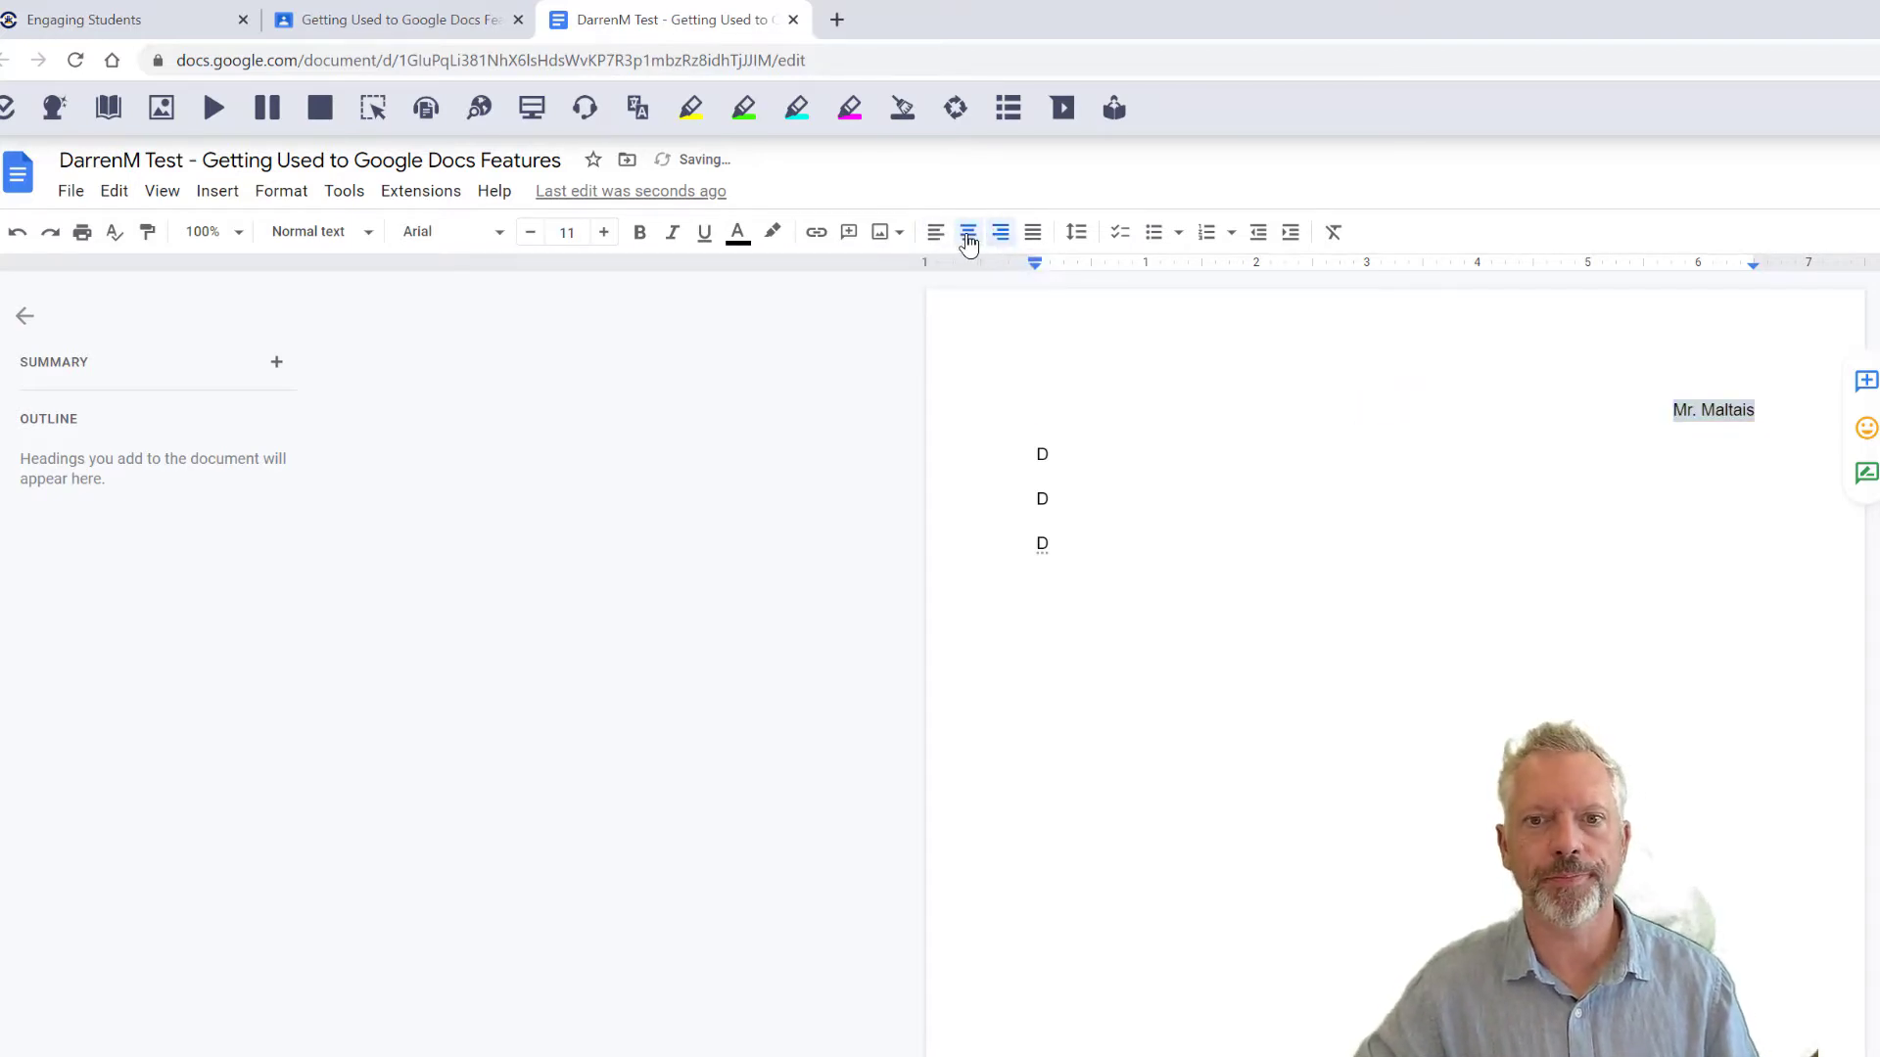
Step: Center the selected name and format it as bold and underlined
click(969, 238)
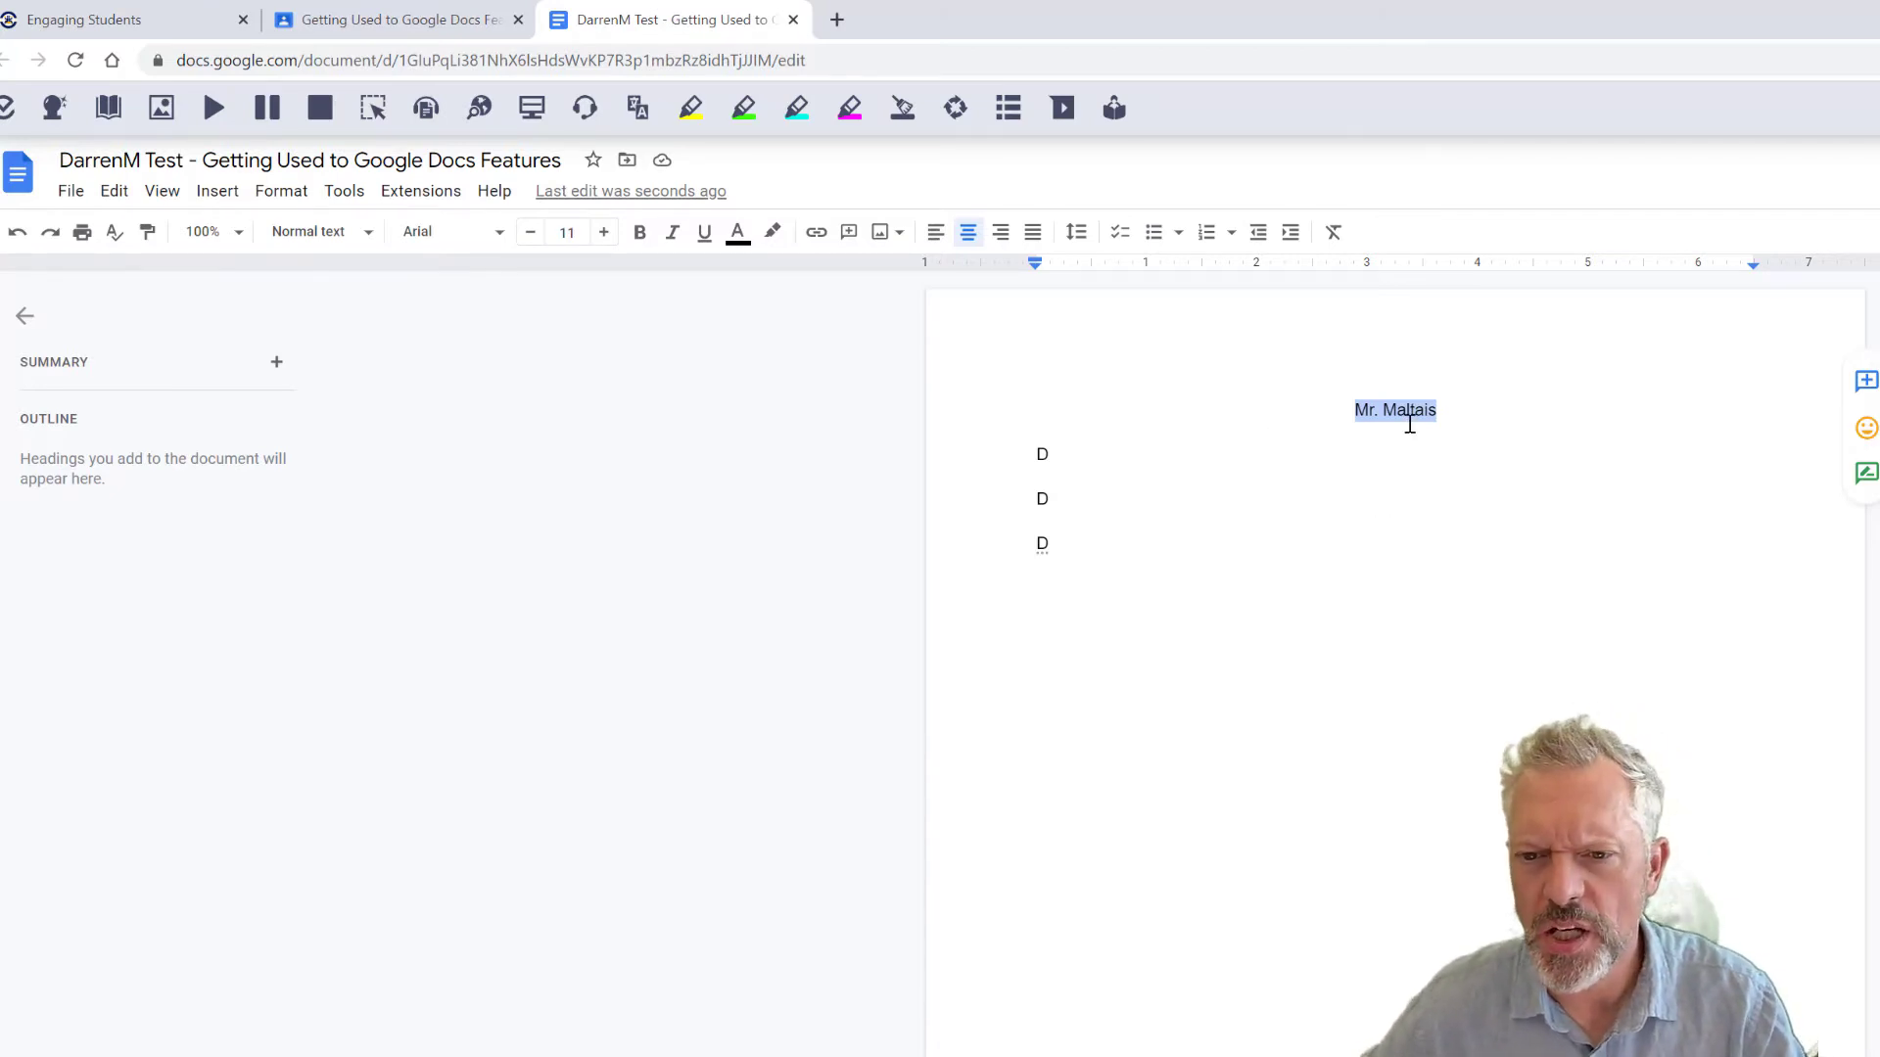
click(640, 234)
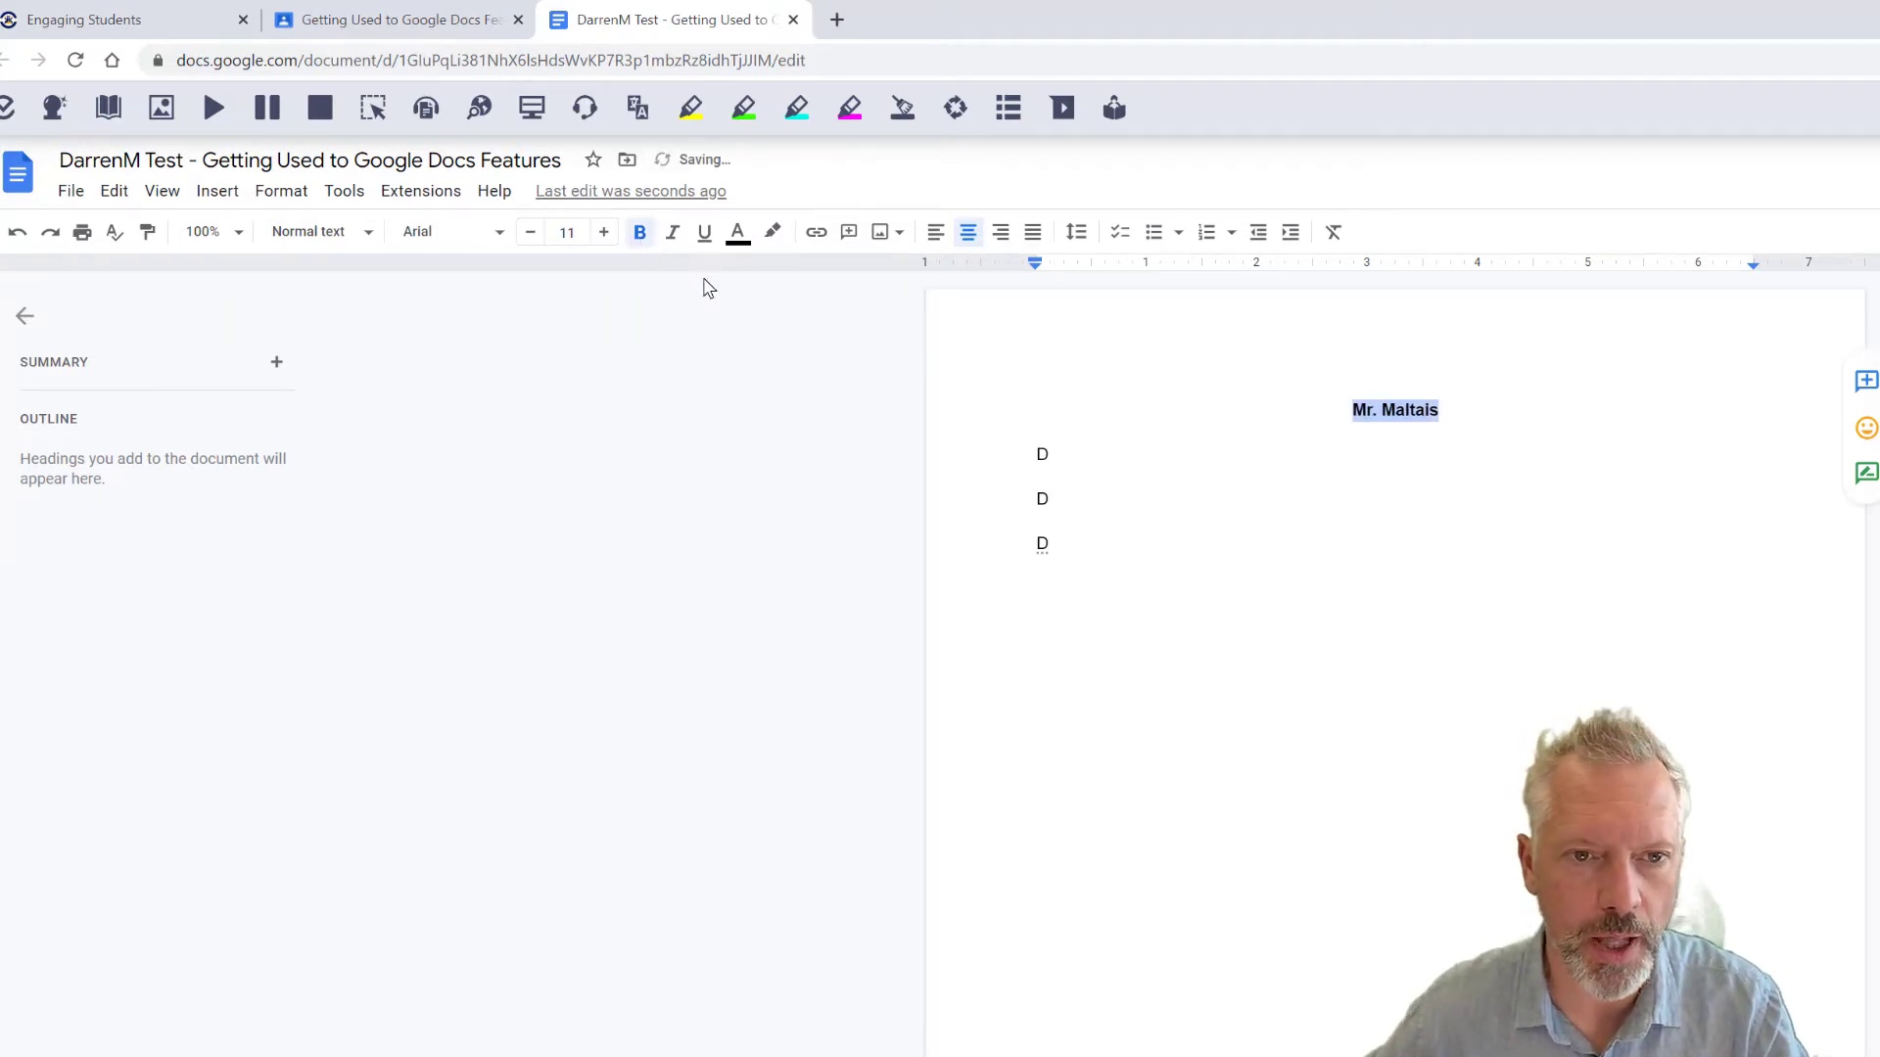
click(704, 239)
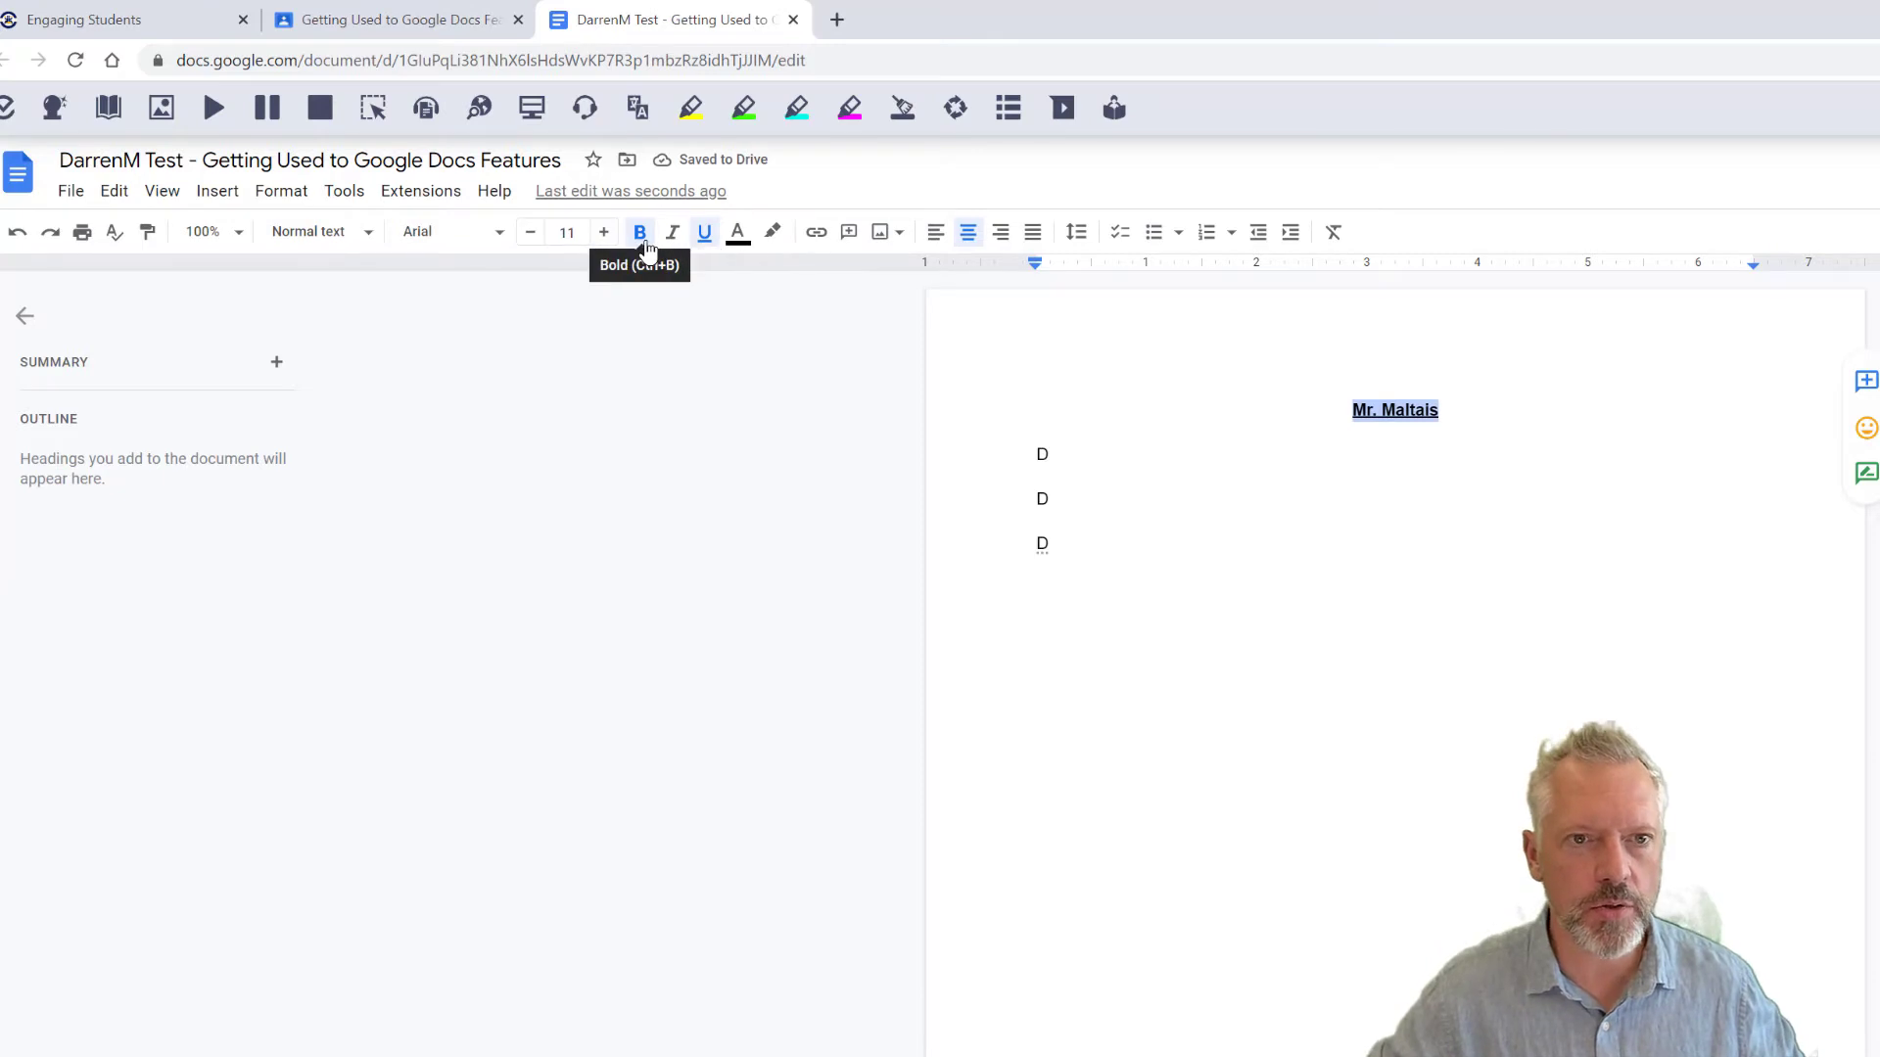
Step: Reselect the full name on the first line and enlarge its font size to 34, overshooting past 37 along the way
click(1444, 541)
drag(1454, 413, 1336, 411)
triple_click(1378, 409)
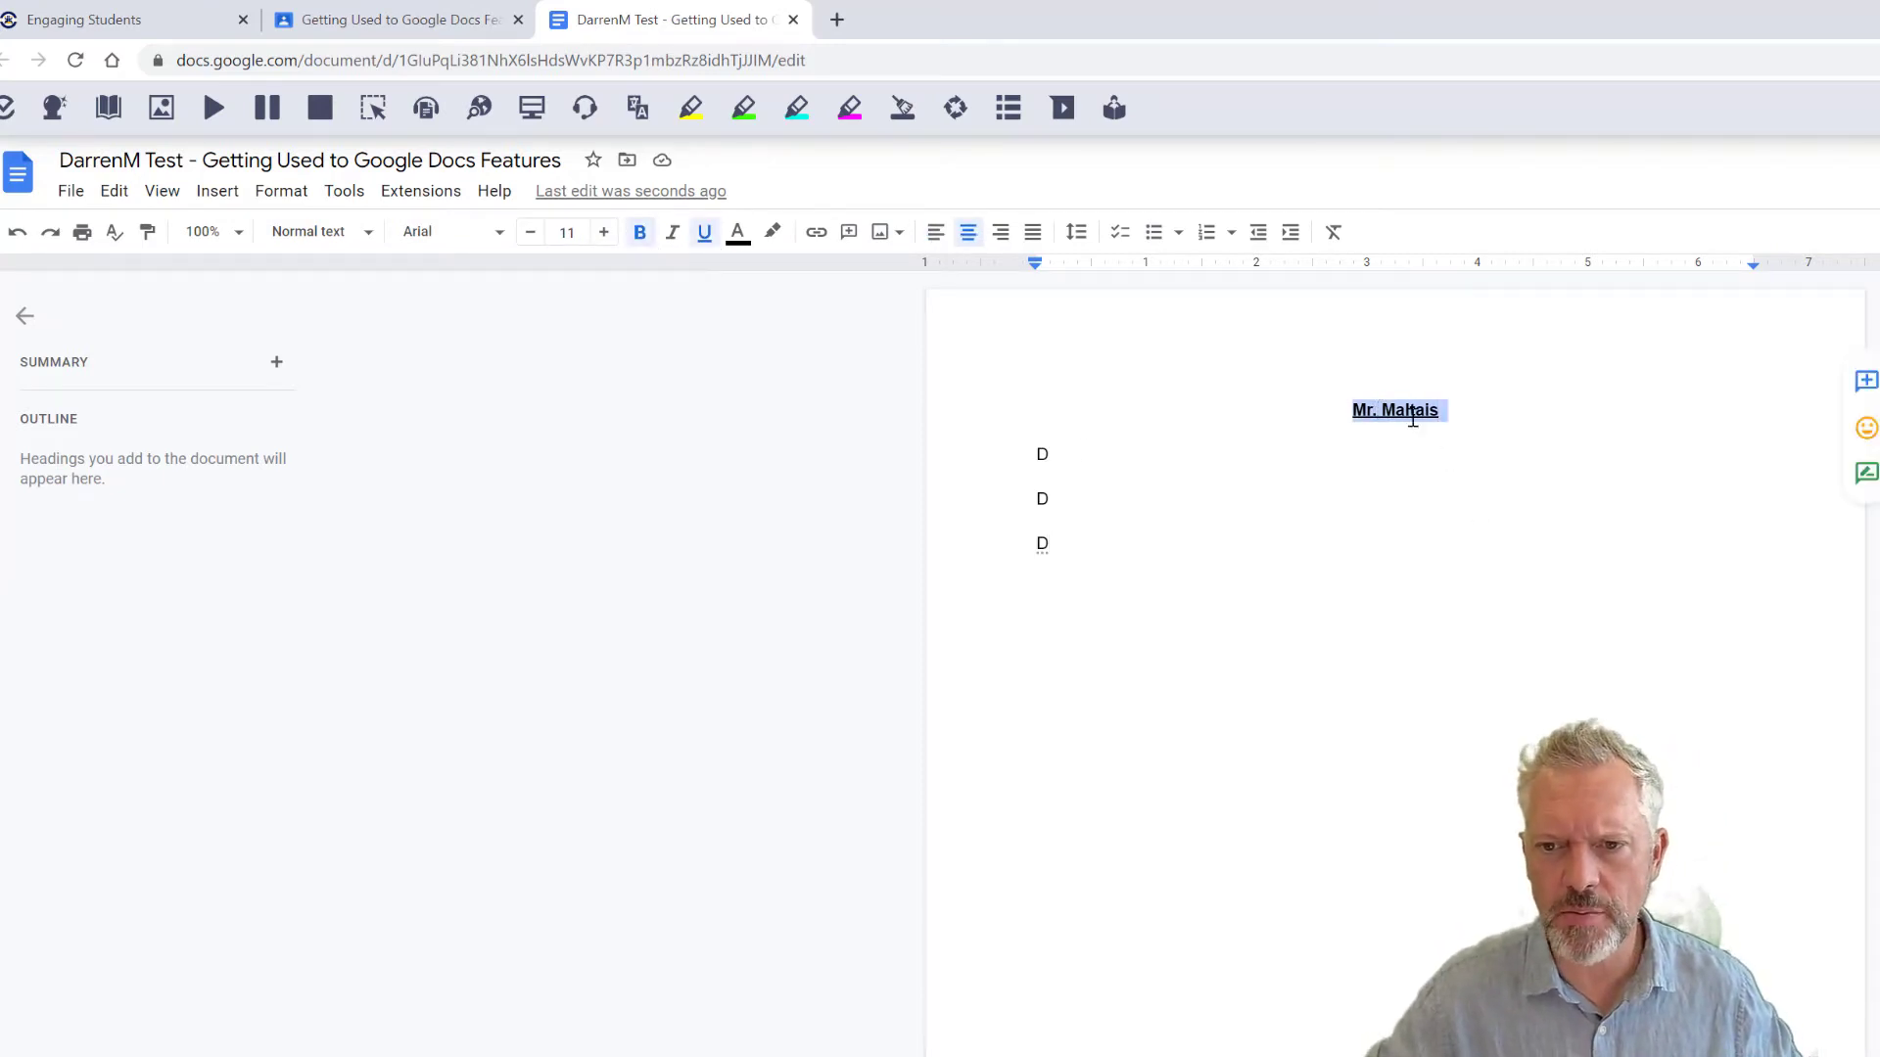
click(1455, 407)
drag(1456, 407, 1346, 410)
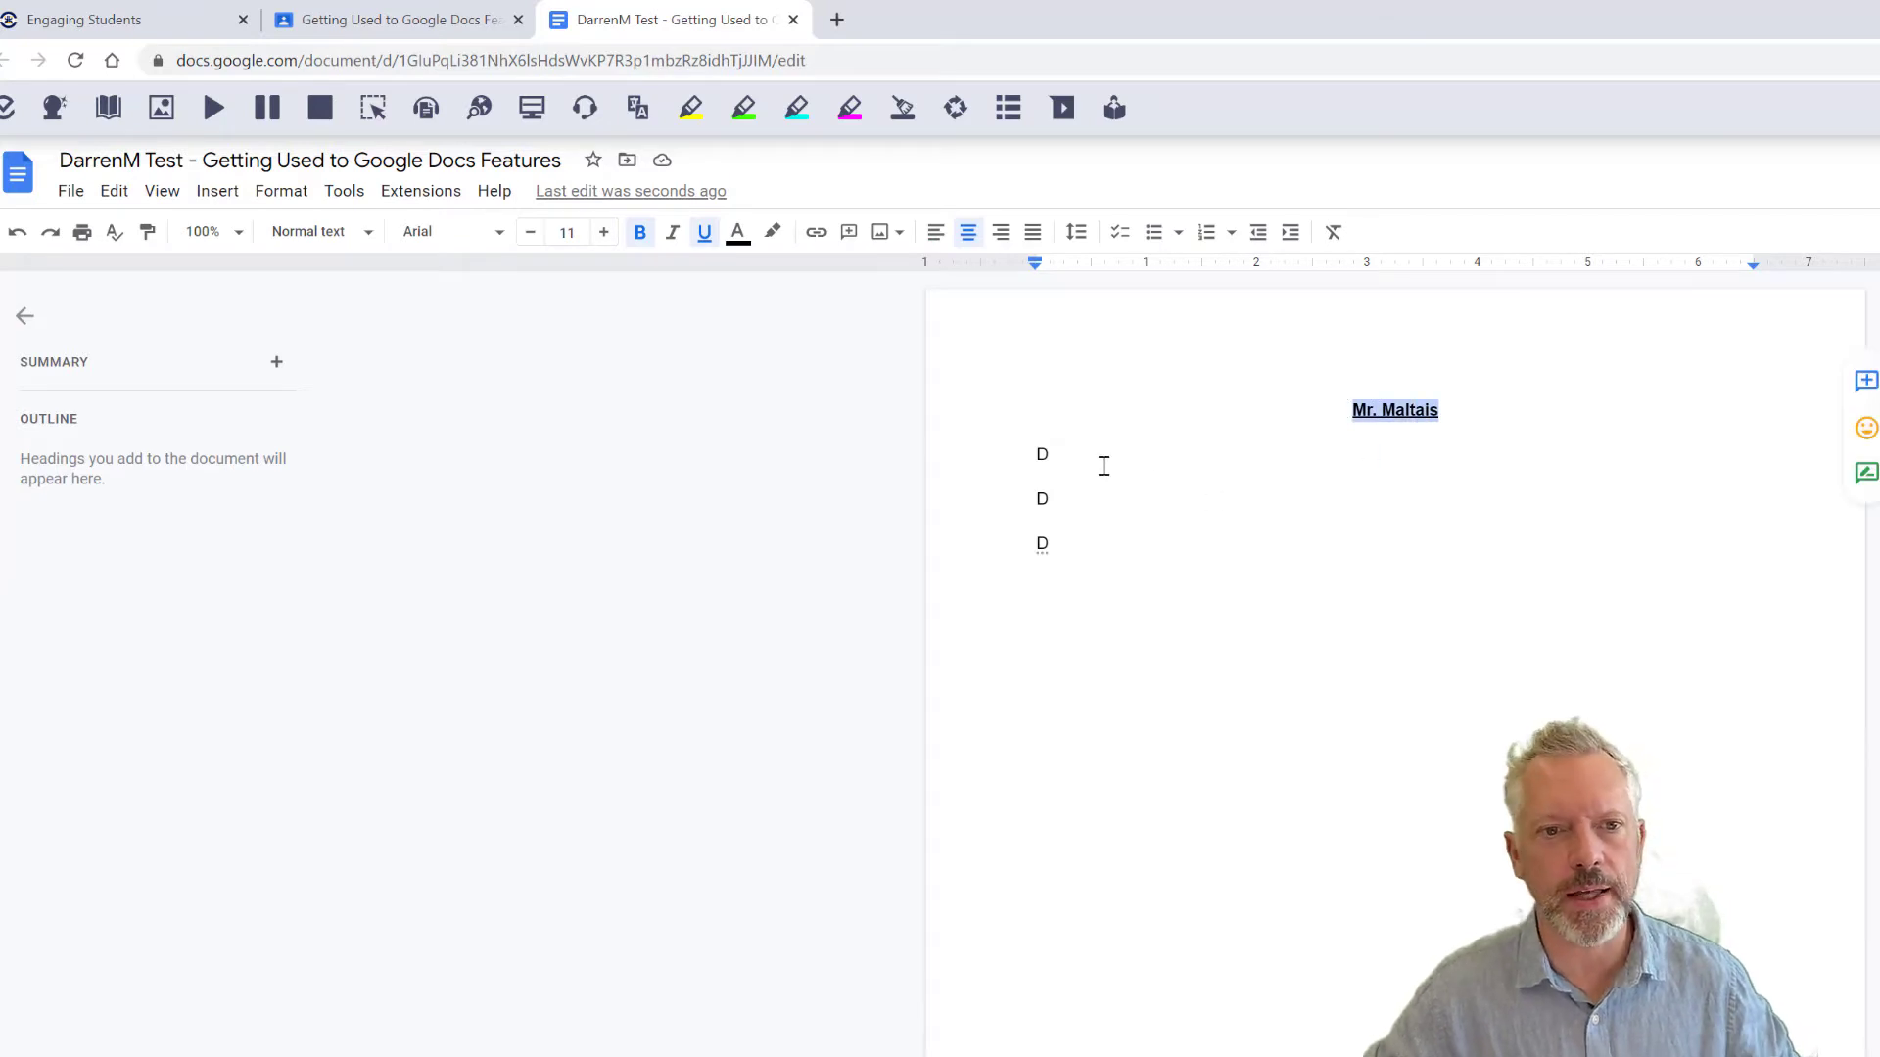
click(605, 236)
click(605, 237)
double_click(605, 237)
click(605, 237)
double_click(605, 237)
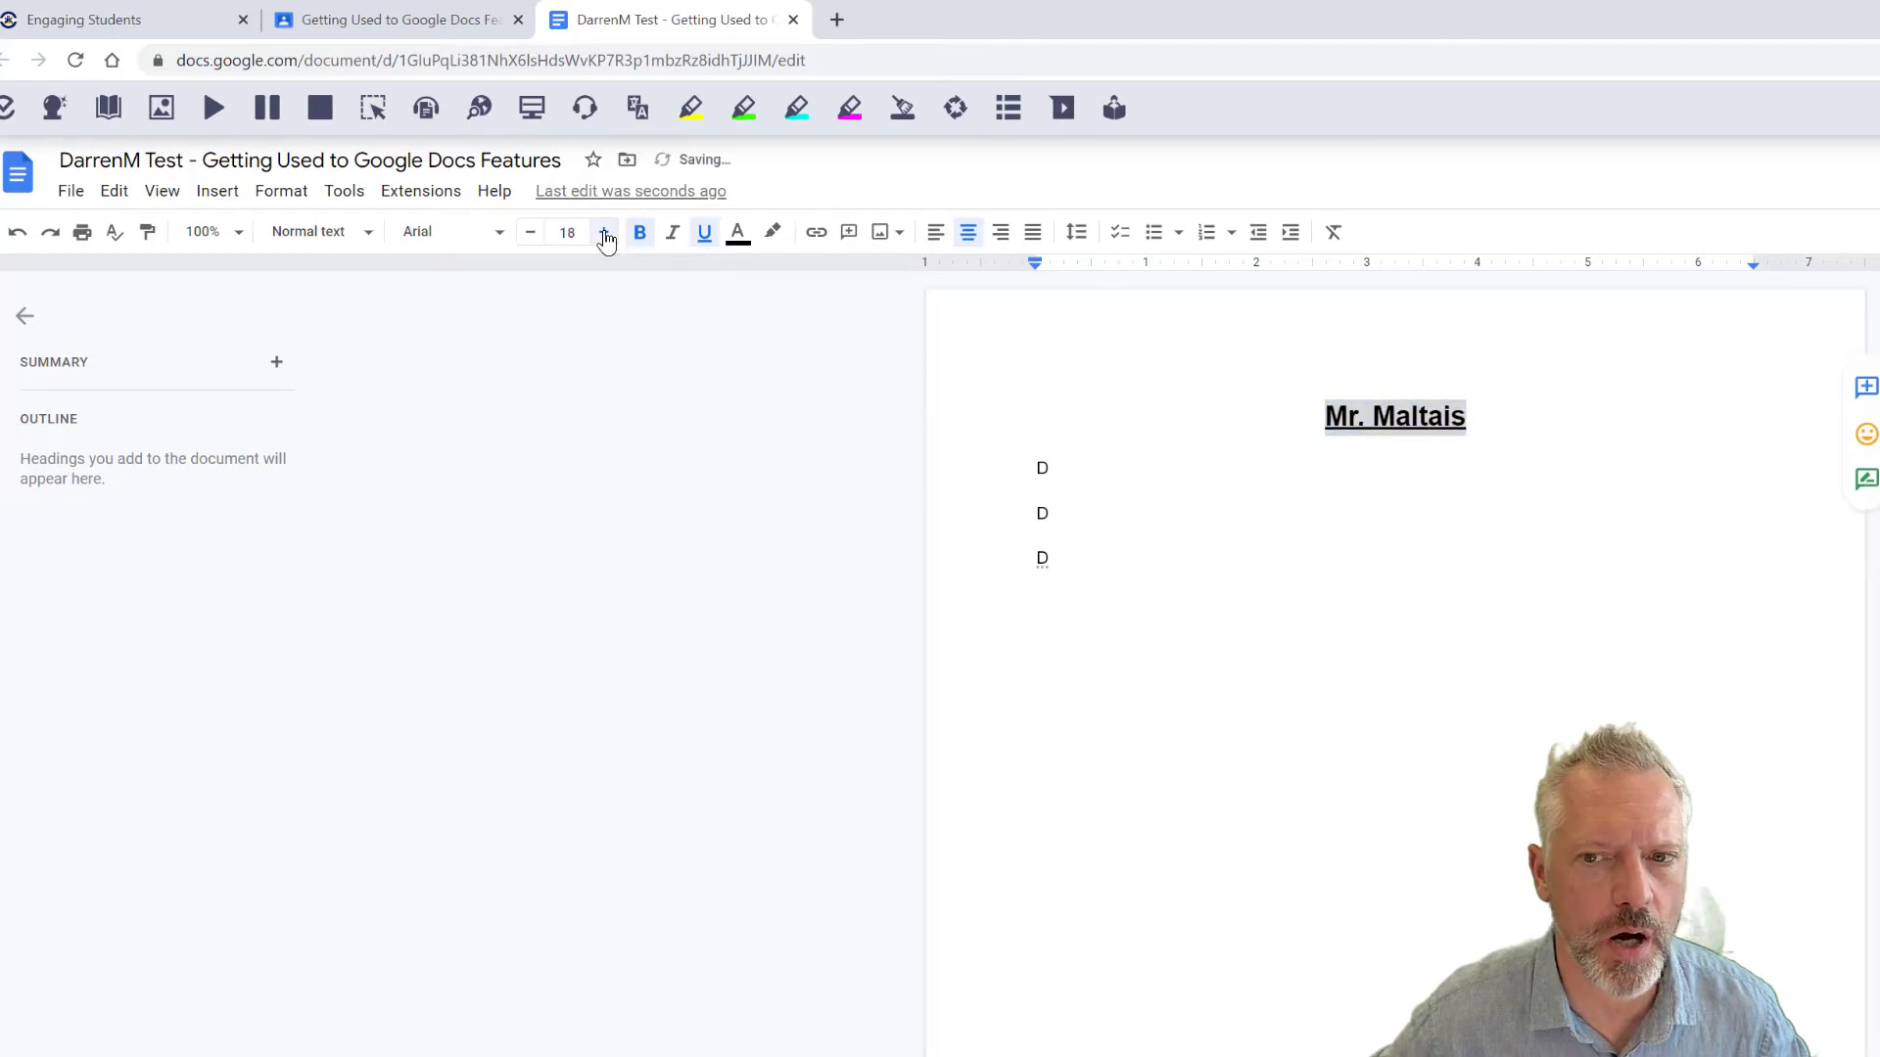
double_click(605, 237)
click(606, 237)
double_click(605, 236)
click(606, 237)
double_click(605, 237)
click(605, 237)
double_click(605, 237)
click(605, 237)
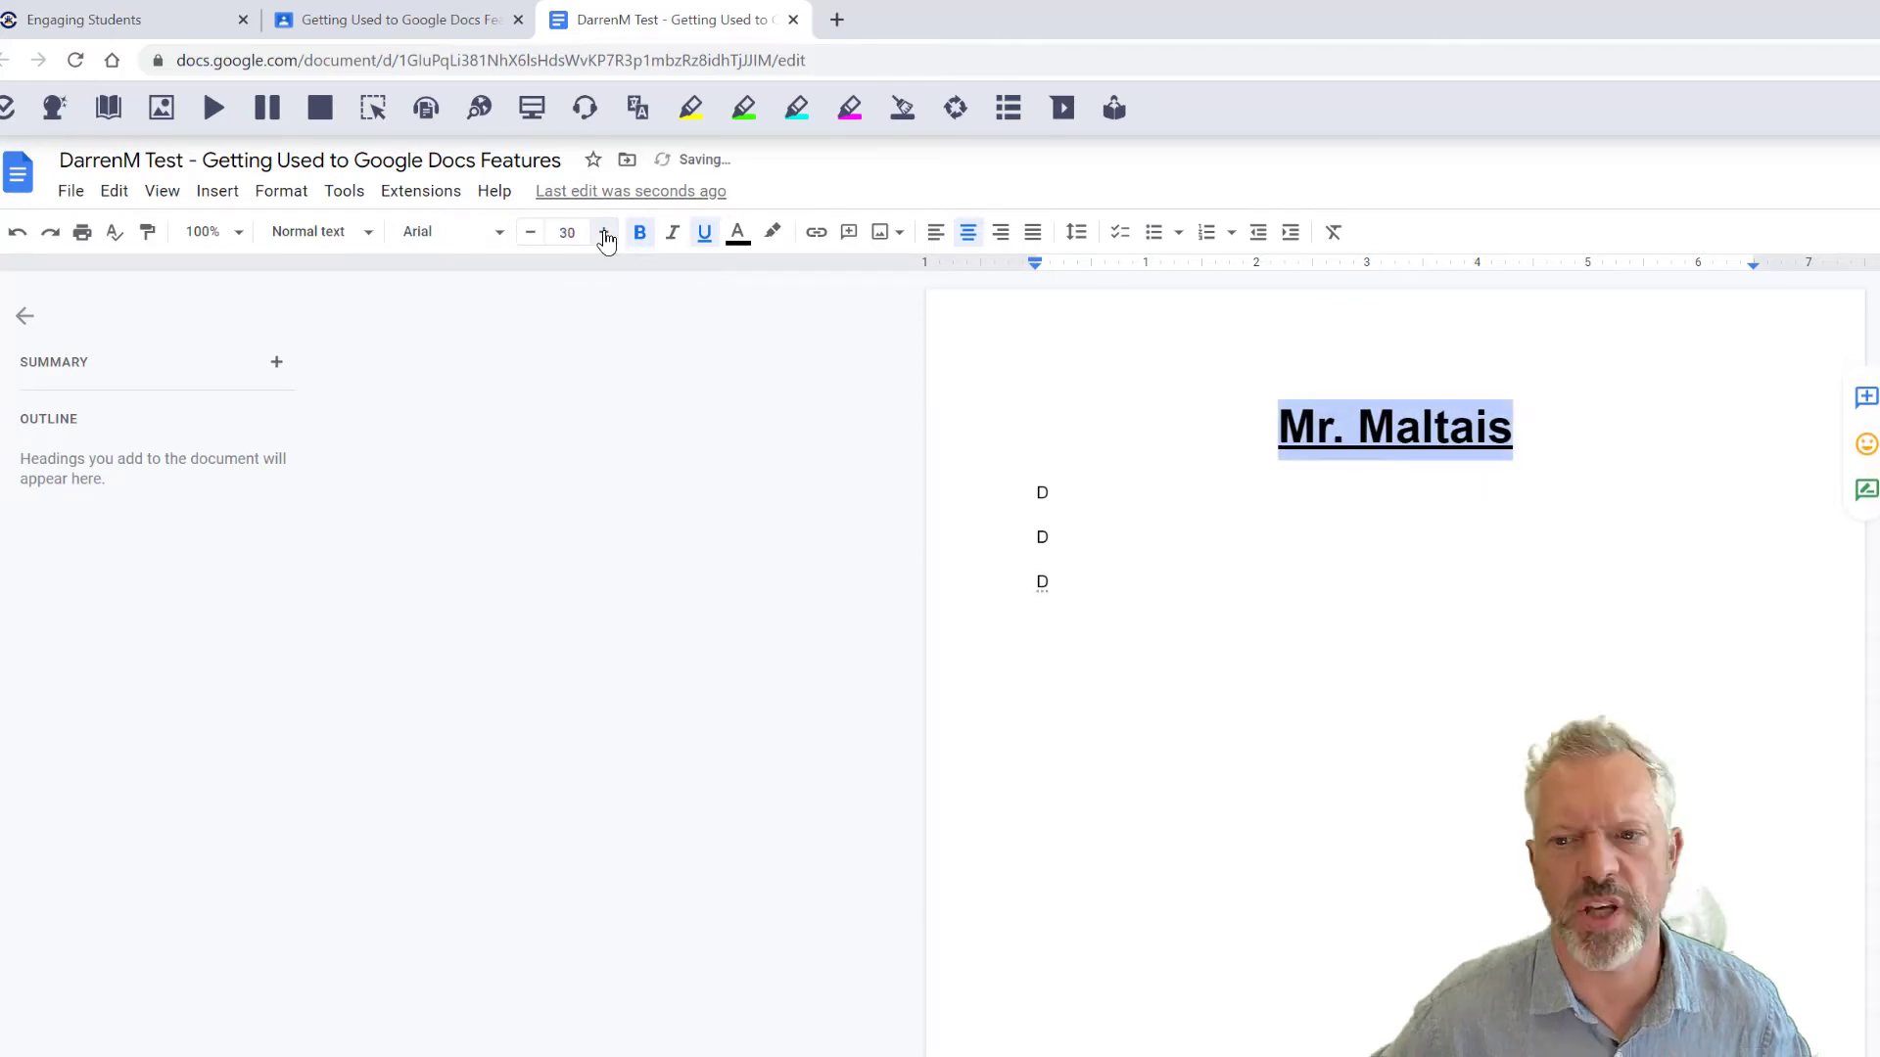
double_click(605, 237)
click(605, 237)
double_click(605, 237)
double_click(605, 237)
click(605, 236)
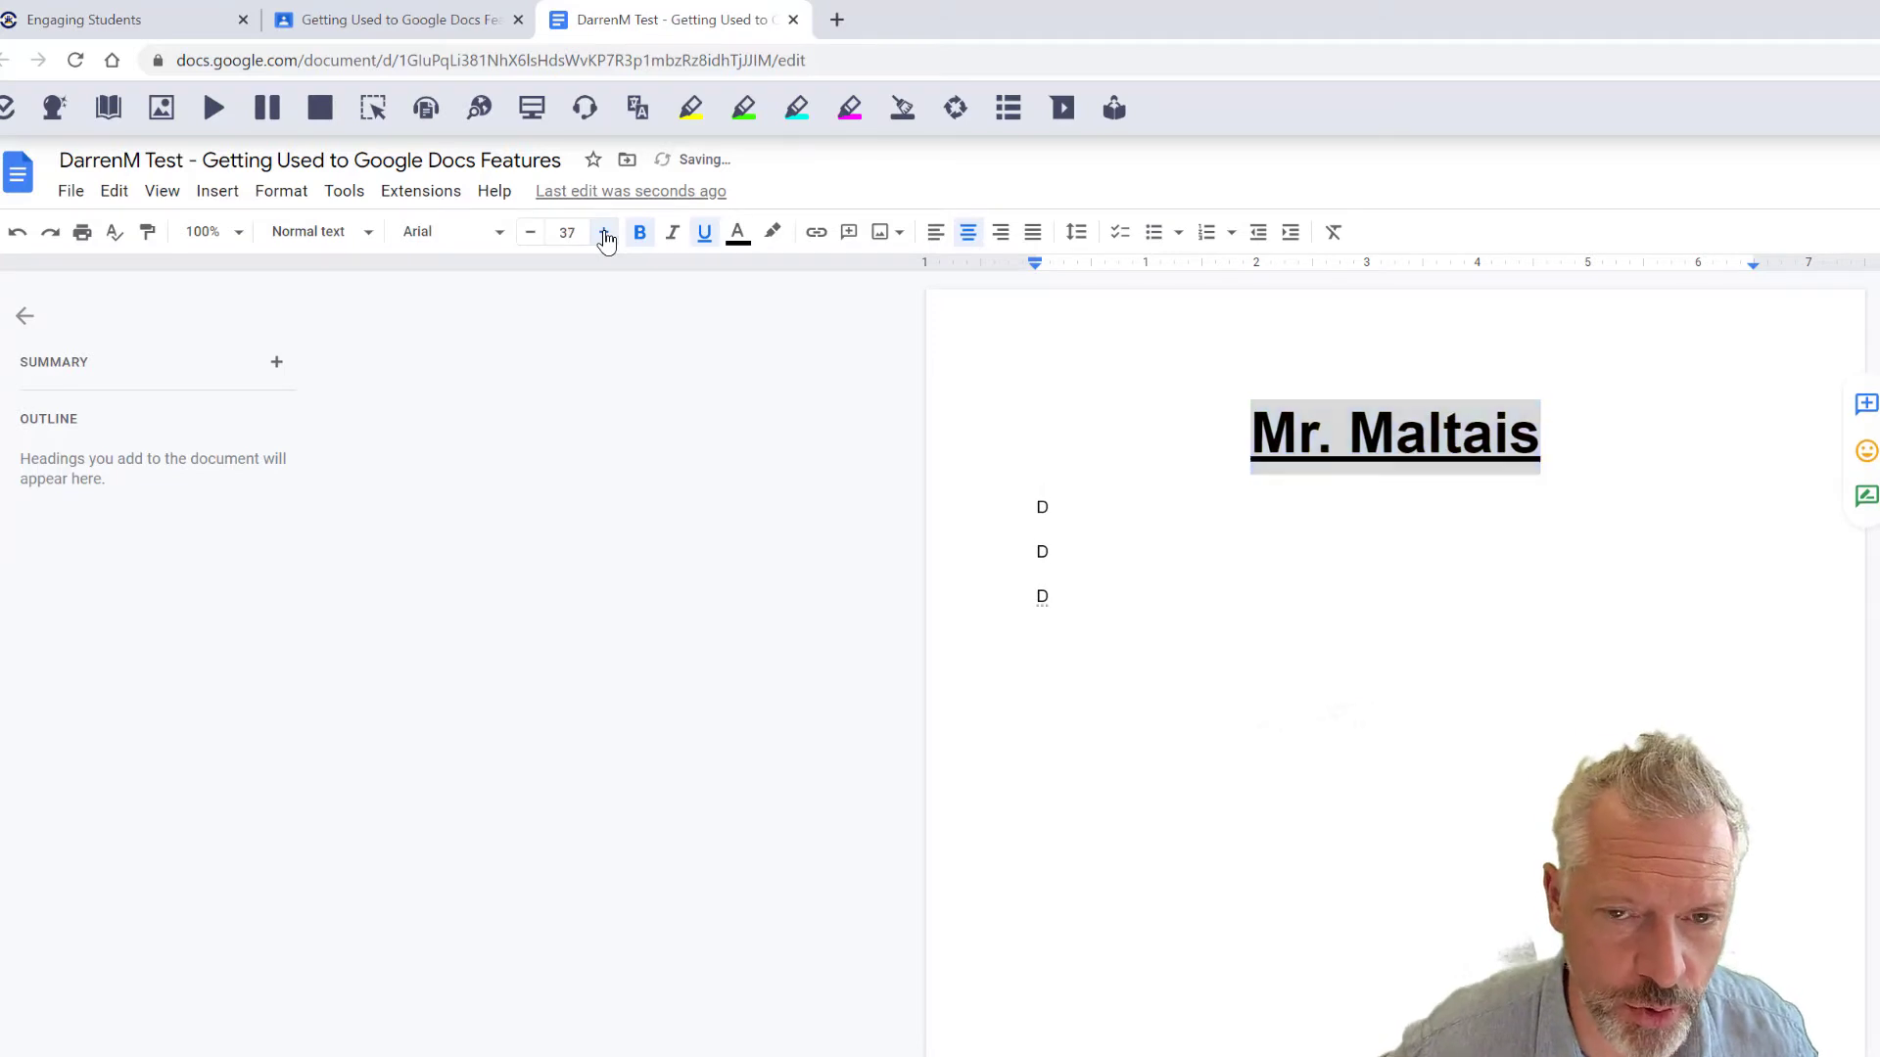
double_click(605, 237)
double_click(531, 233)
double_click(531, 233)
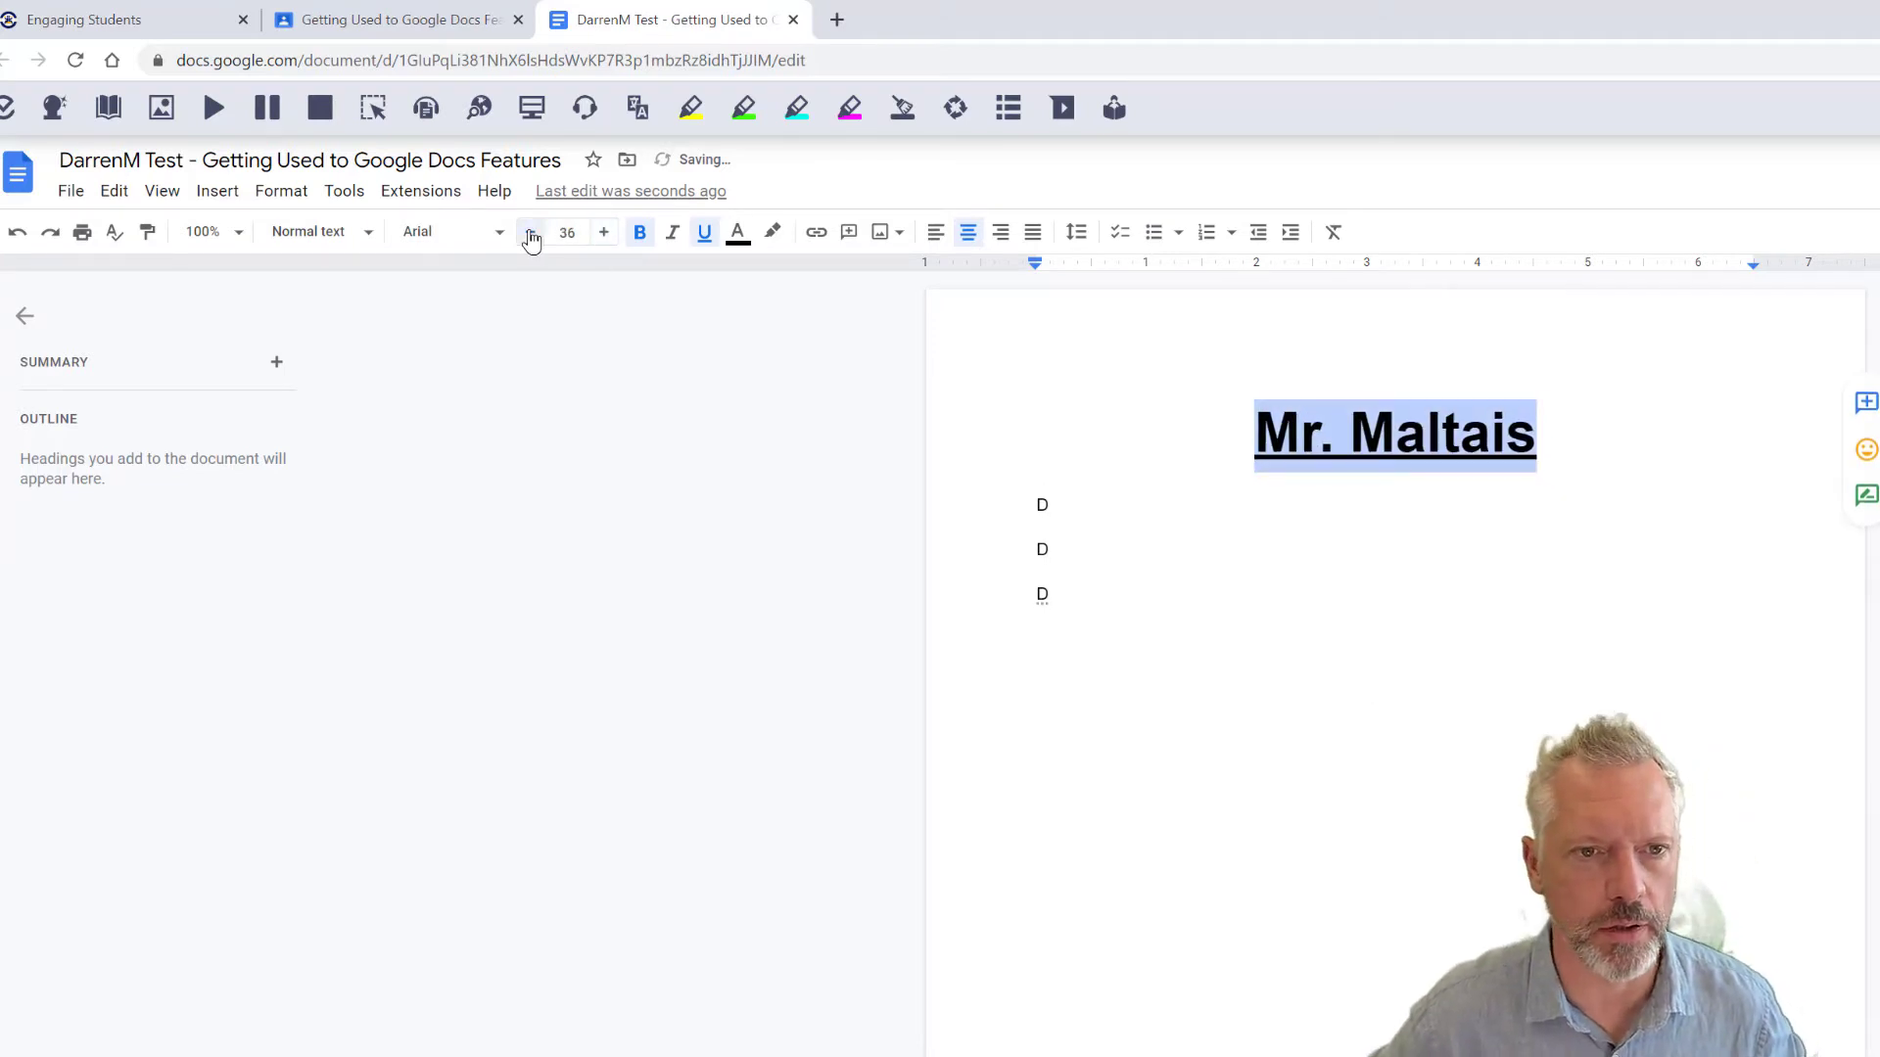
click(530, 233)
click(531, 235)
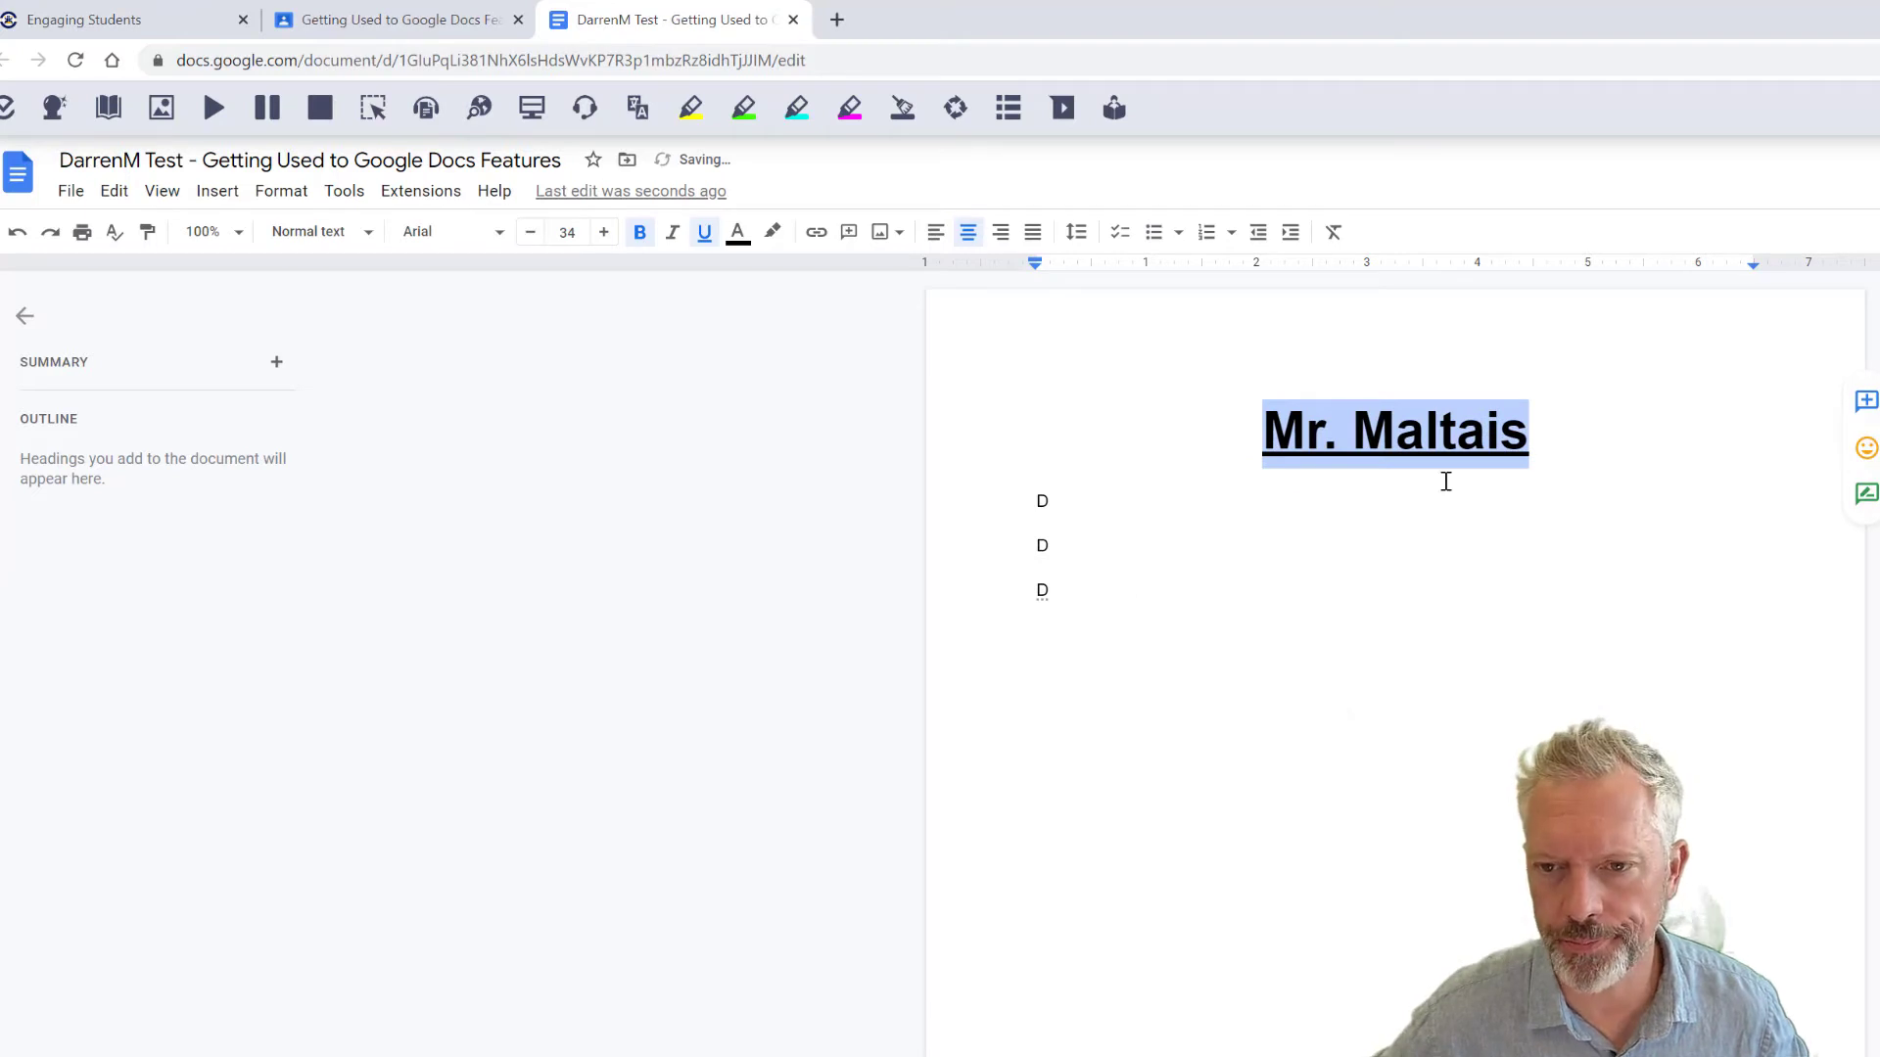
Step: Select the name on the first line again and reduce its font size to 21
drag(1536, 428, 1212, 434)
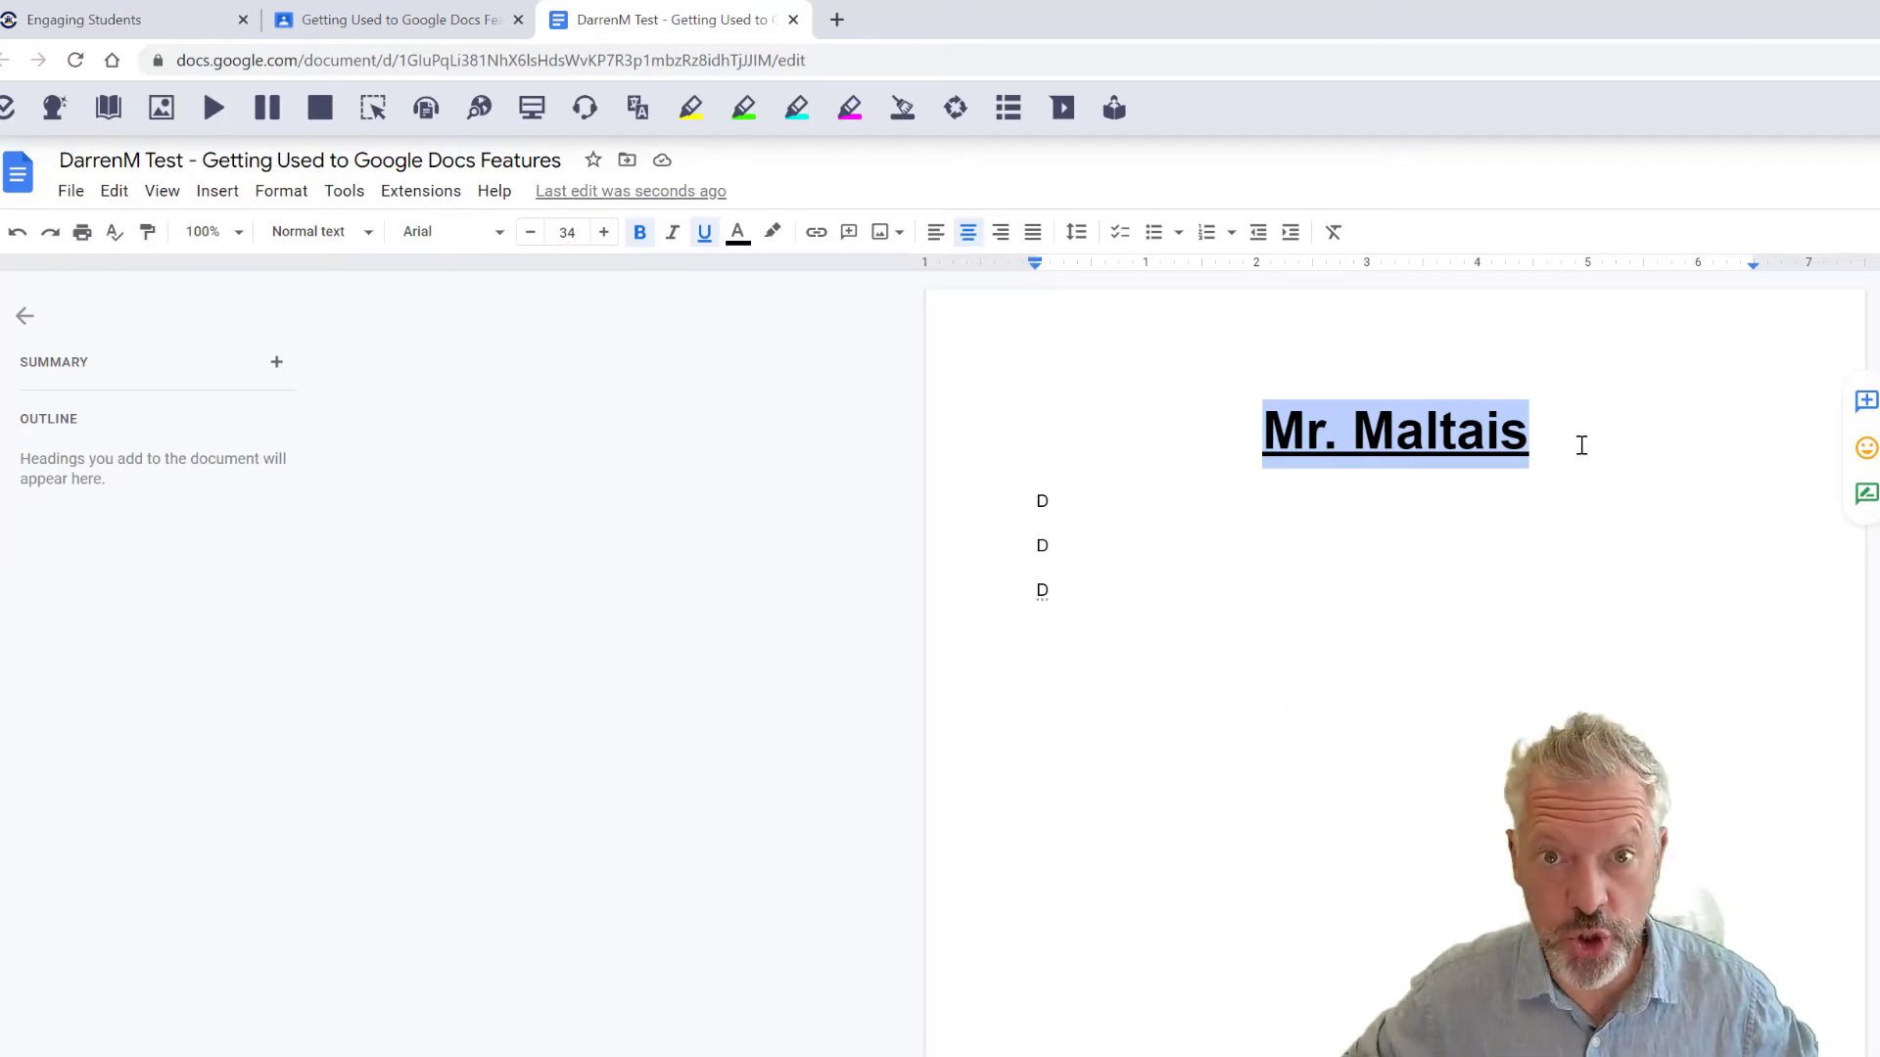
key(ctrl+shift+comma)
key(ctrl+shift+comma)
key(ctrl+shift+comma)
key(ctrl+shift+comma)
key(ctrl+shift+comma)
key(ctrl+shift+comma)
key(ctrl+shift+comma)
key(ctrl+shift+comma)
key(ctrl+shift+comma)
key(ctrl+shift+comma)
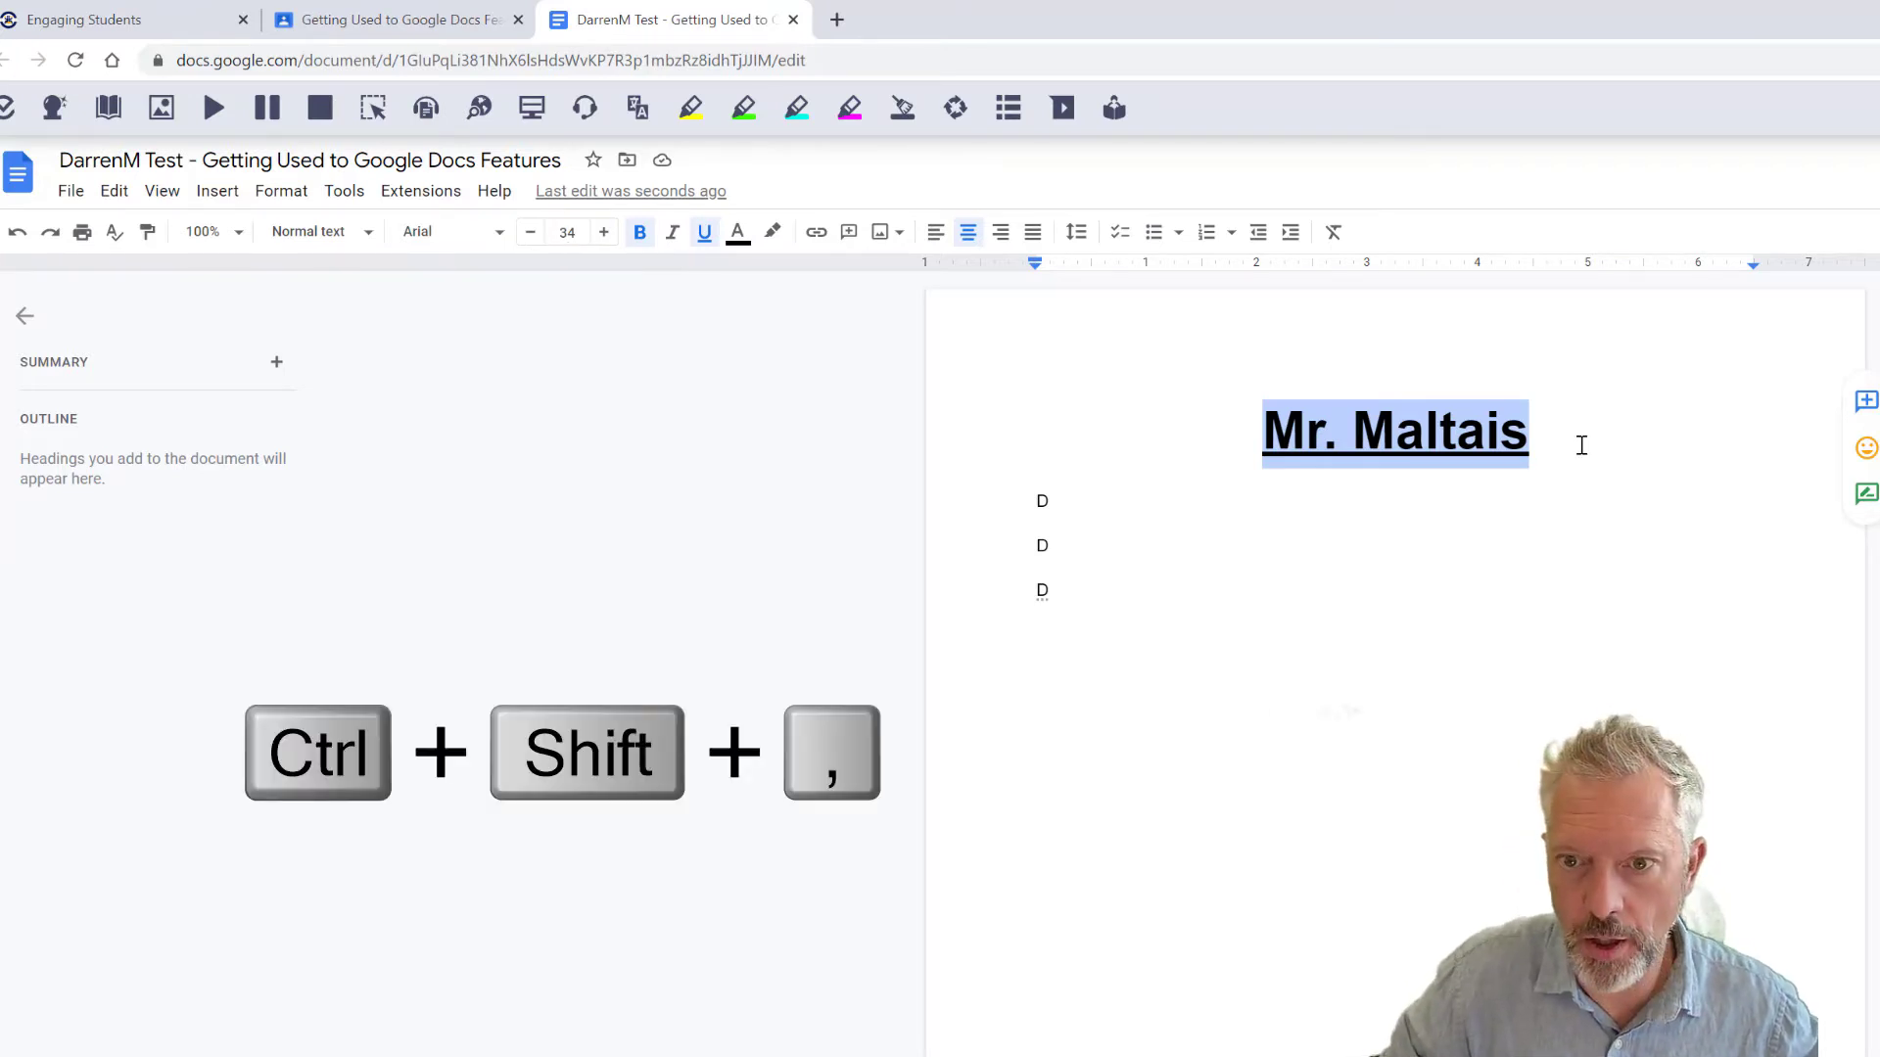
key(ctrl+shift+comma)
key(ctrl+shift+comma)
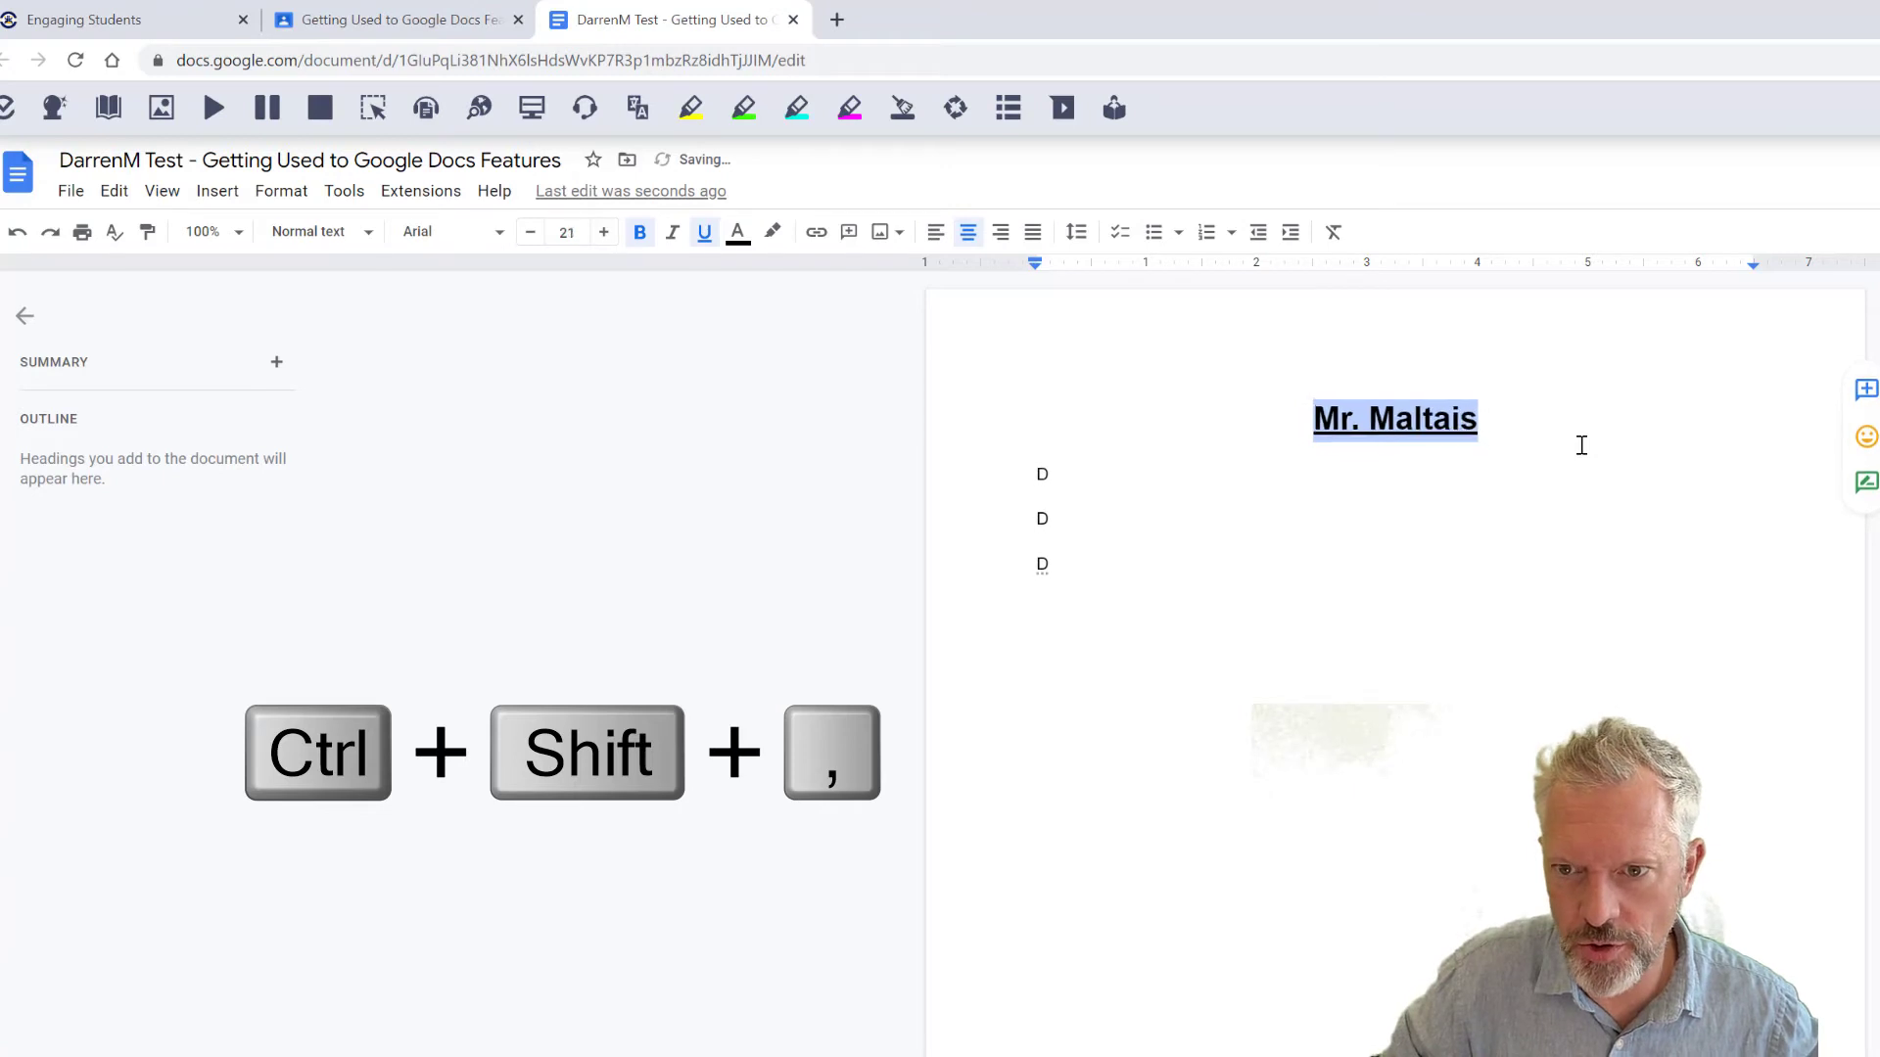
Step: Increase the selected name's font size to 33
key(ctrl+shift+period)
key(ctrl+shift+period)
key(ctrl+shift+period)
key(ctrl+shift+period)
key(ctrl+shift+period)
key(ctrl+shift+period)
key(ctrl+shift+period)
key(ctrl+shift+period)
key(ctrl+shift+period)
key(ctrl+shift+period)
key(ctrl+shift+period)
key(ctrl+shift+period)
key(ctrl+shift+period)
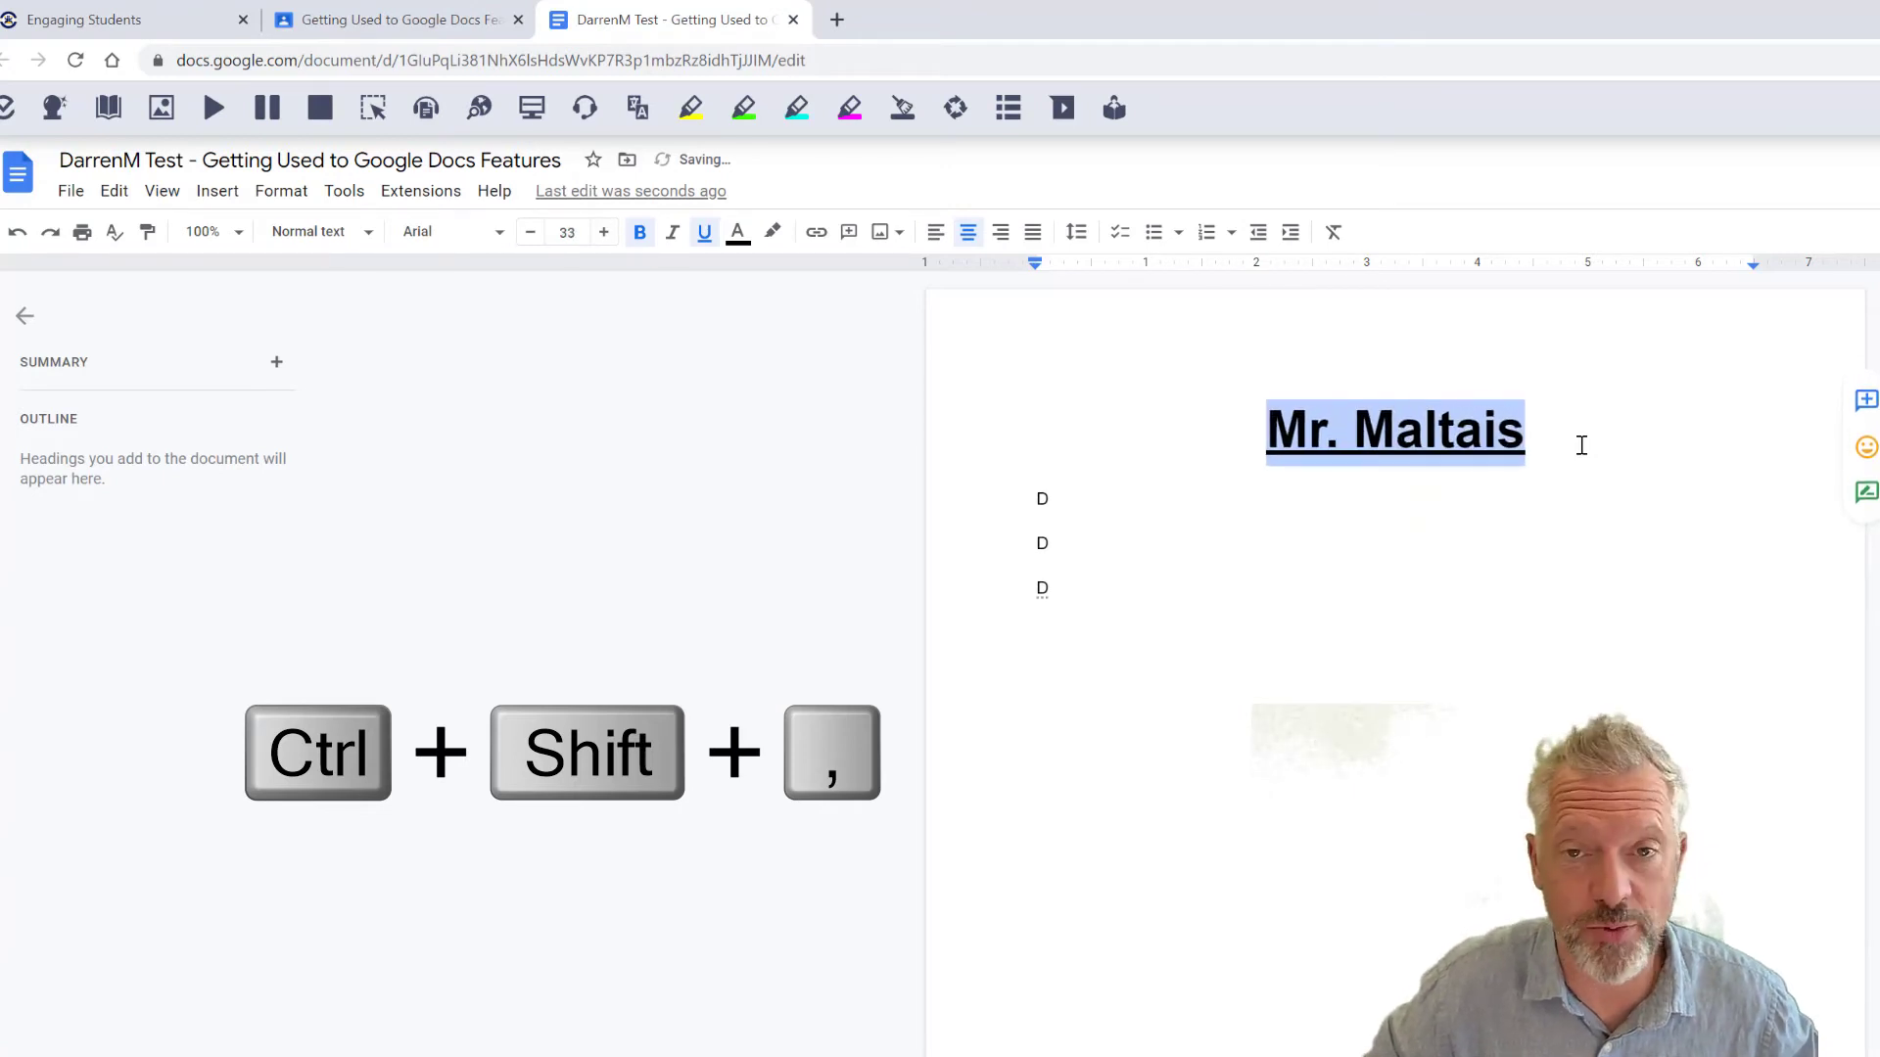
Step: Decrease the selected name's font size to 27
key(ctrl+shift+comma)
key(ctrl+shift+comma)
key(ctrl+shift+comma)
key(ctrl+shift+comma)
key(ctrl+shift+comma)
key(ctrl+shift+comma)
key(ctrl+shift+comma)
key(ctrl+shift+comma)
key(ctrl+shift+comma)
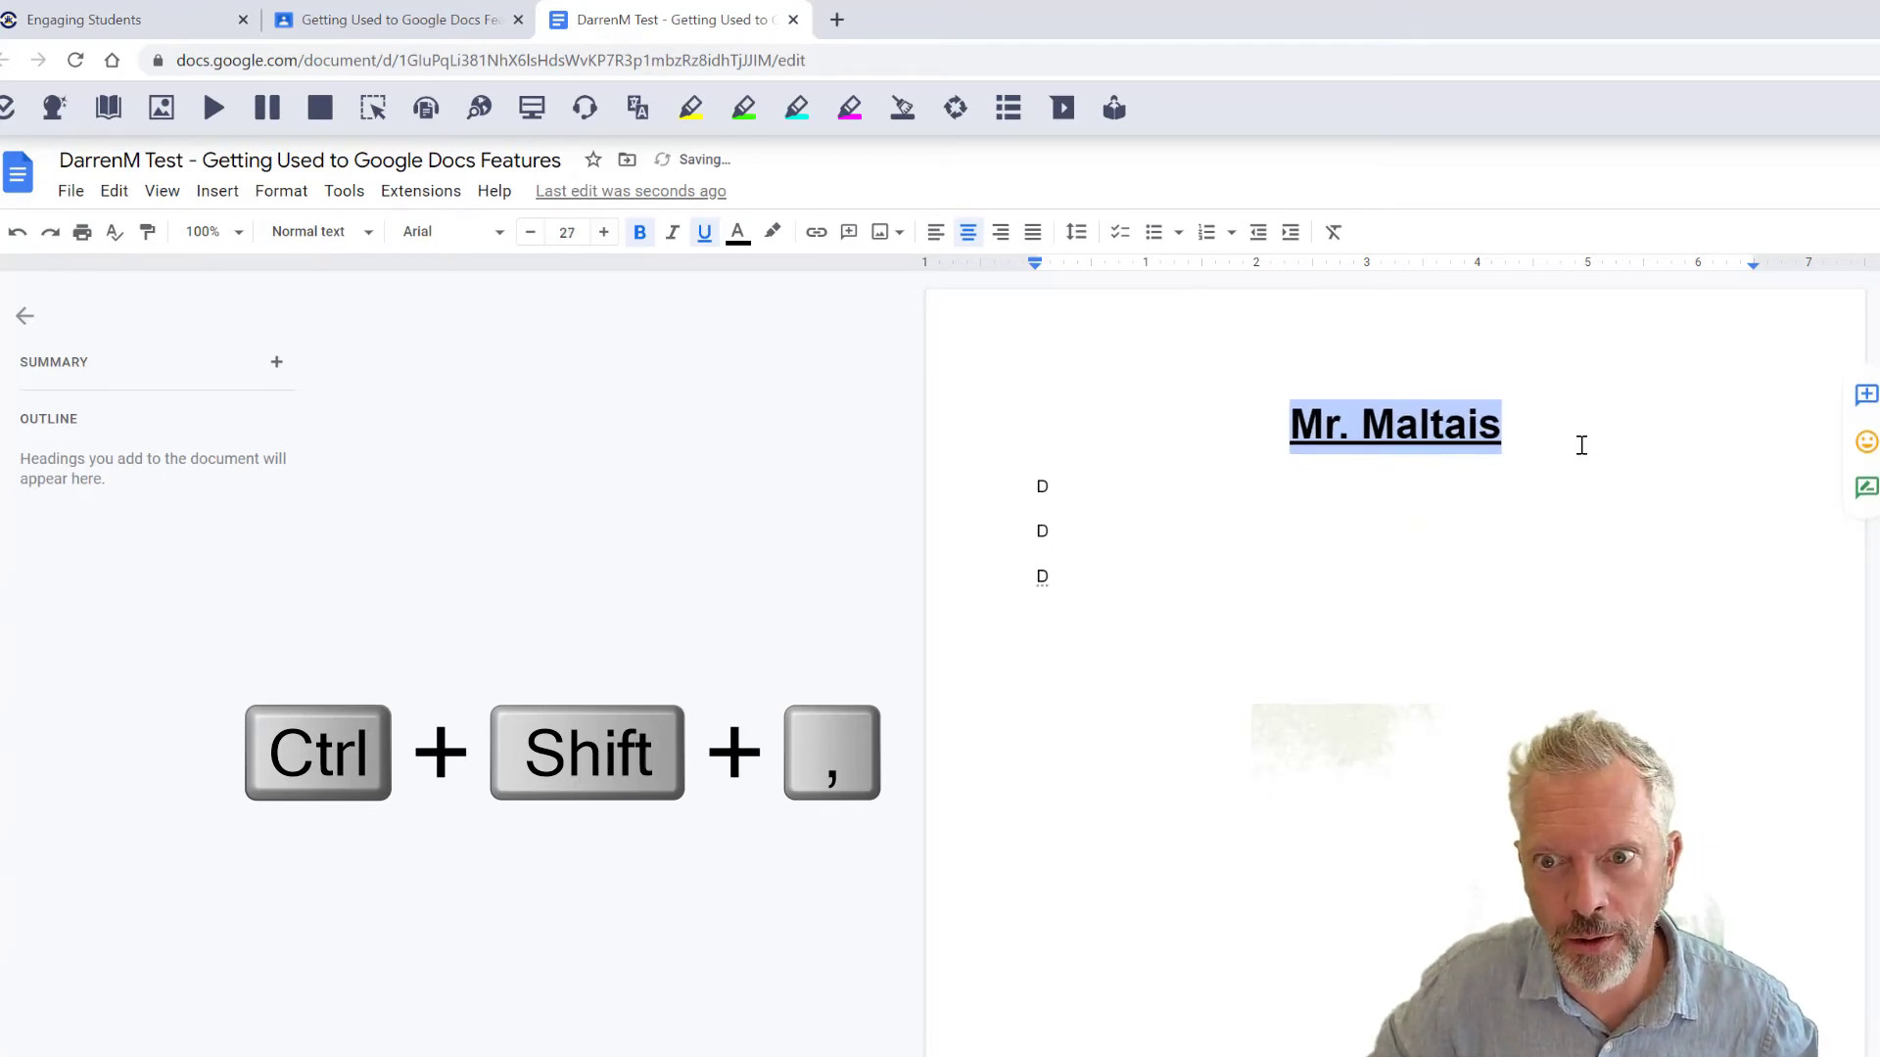
Step: Increase the selected name's font size to 32
key(ctrl+shift+period)
key(ctrl+shift+period)
key(ctrl+shift+period)
key(ctrl+shift+period)
key(ctrl+shift+period)
key(ctrl+shift+period)
key(ctrl+shift+period)
key(ctrl+shift+period)
key(ctrl+shift+period)
key(ctrl+shift+period)
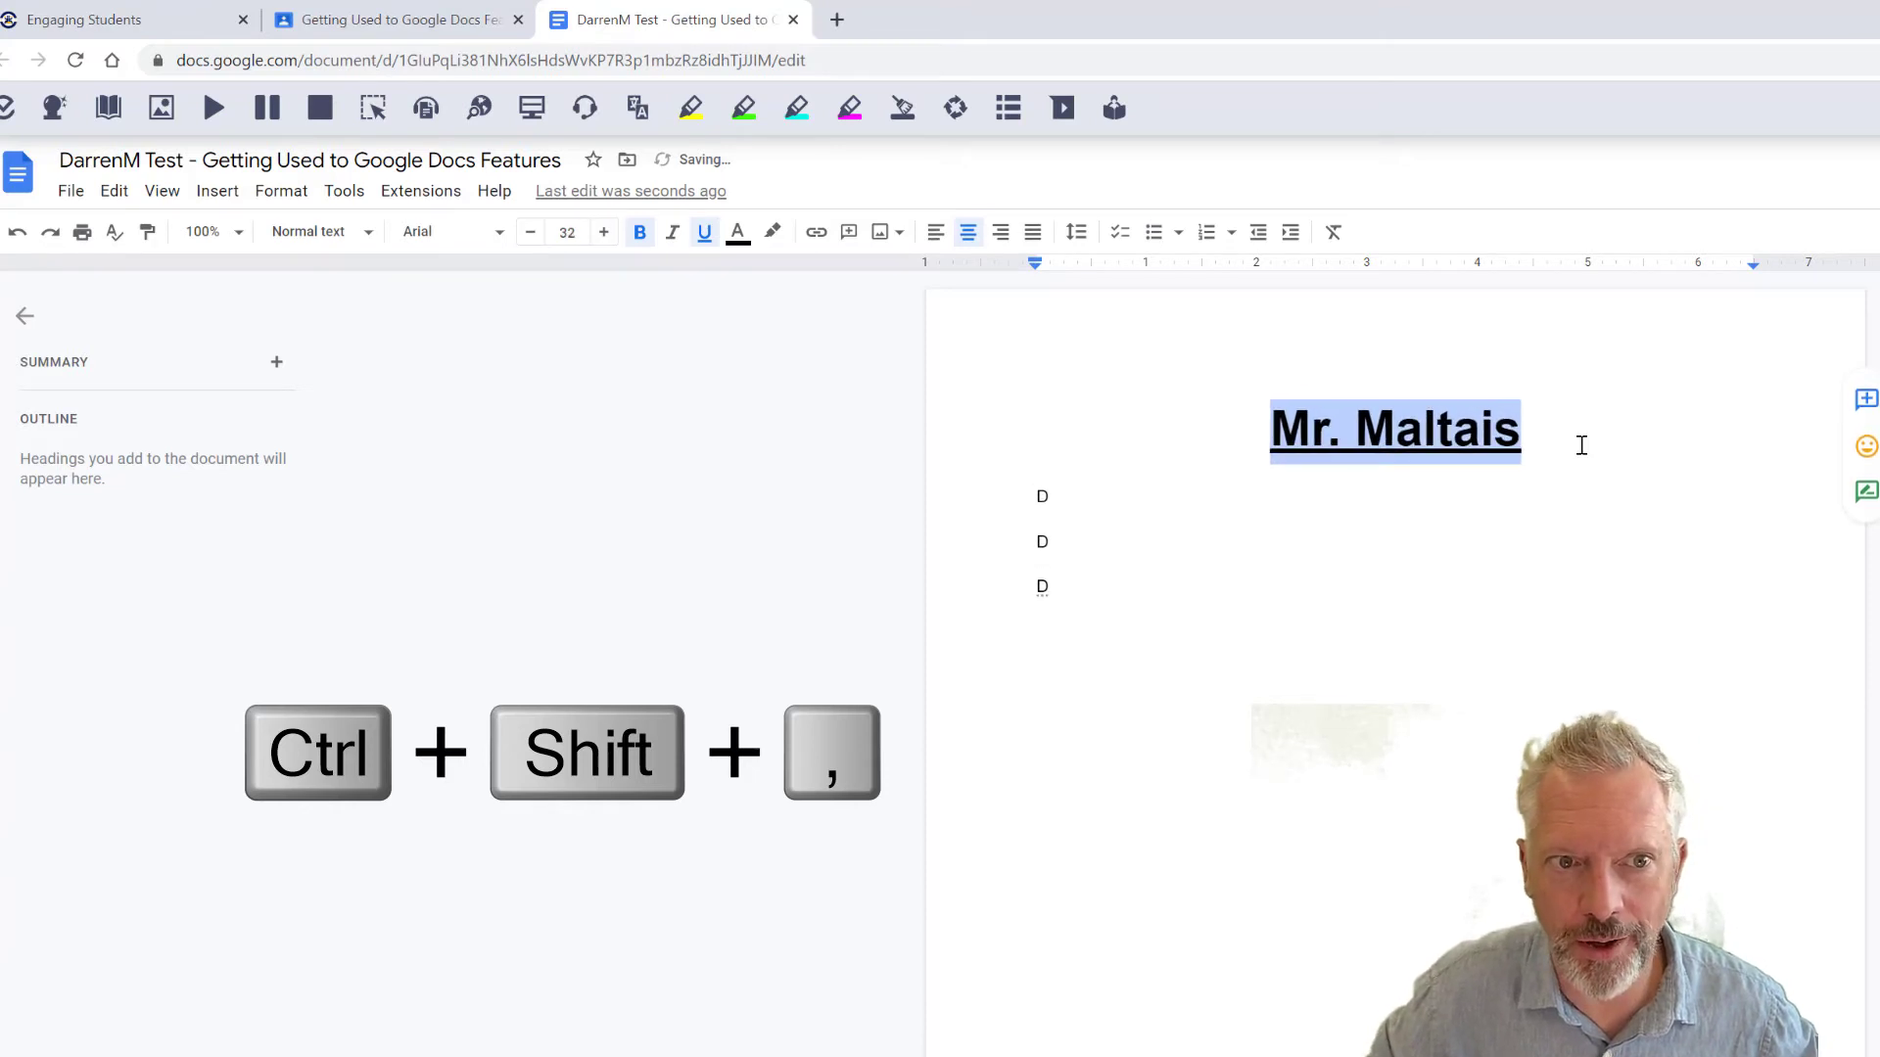
Step: Shrink and enlarge the selected name by a few sizes, finishing at font size 34
key(ctrl+shift+comma)
key(ctrl+shift+comma)
key(ctrl+shift+comma)
key(ctrl+shift+comma)
key(ctrl+shift+period)
key(ctrl+shift+period)
key(ctrl+shift+period)
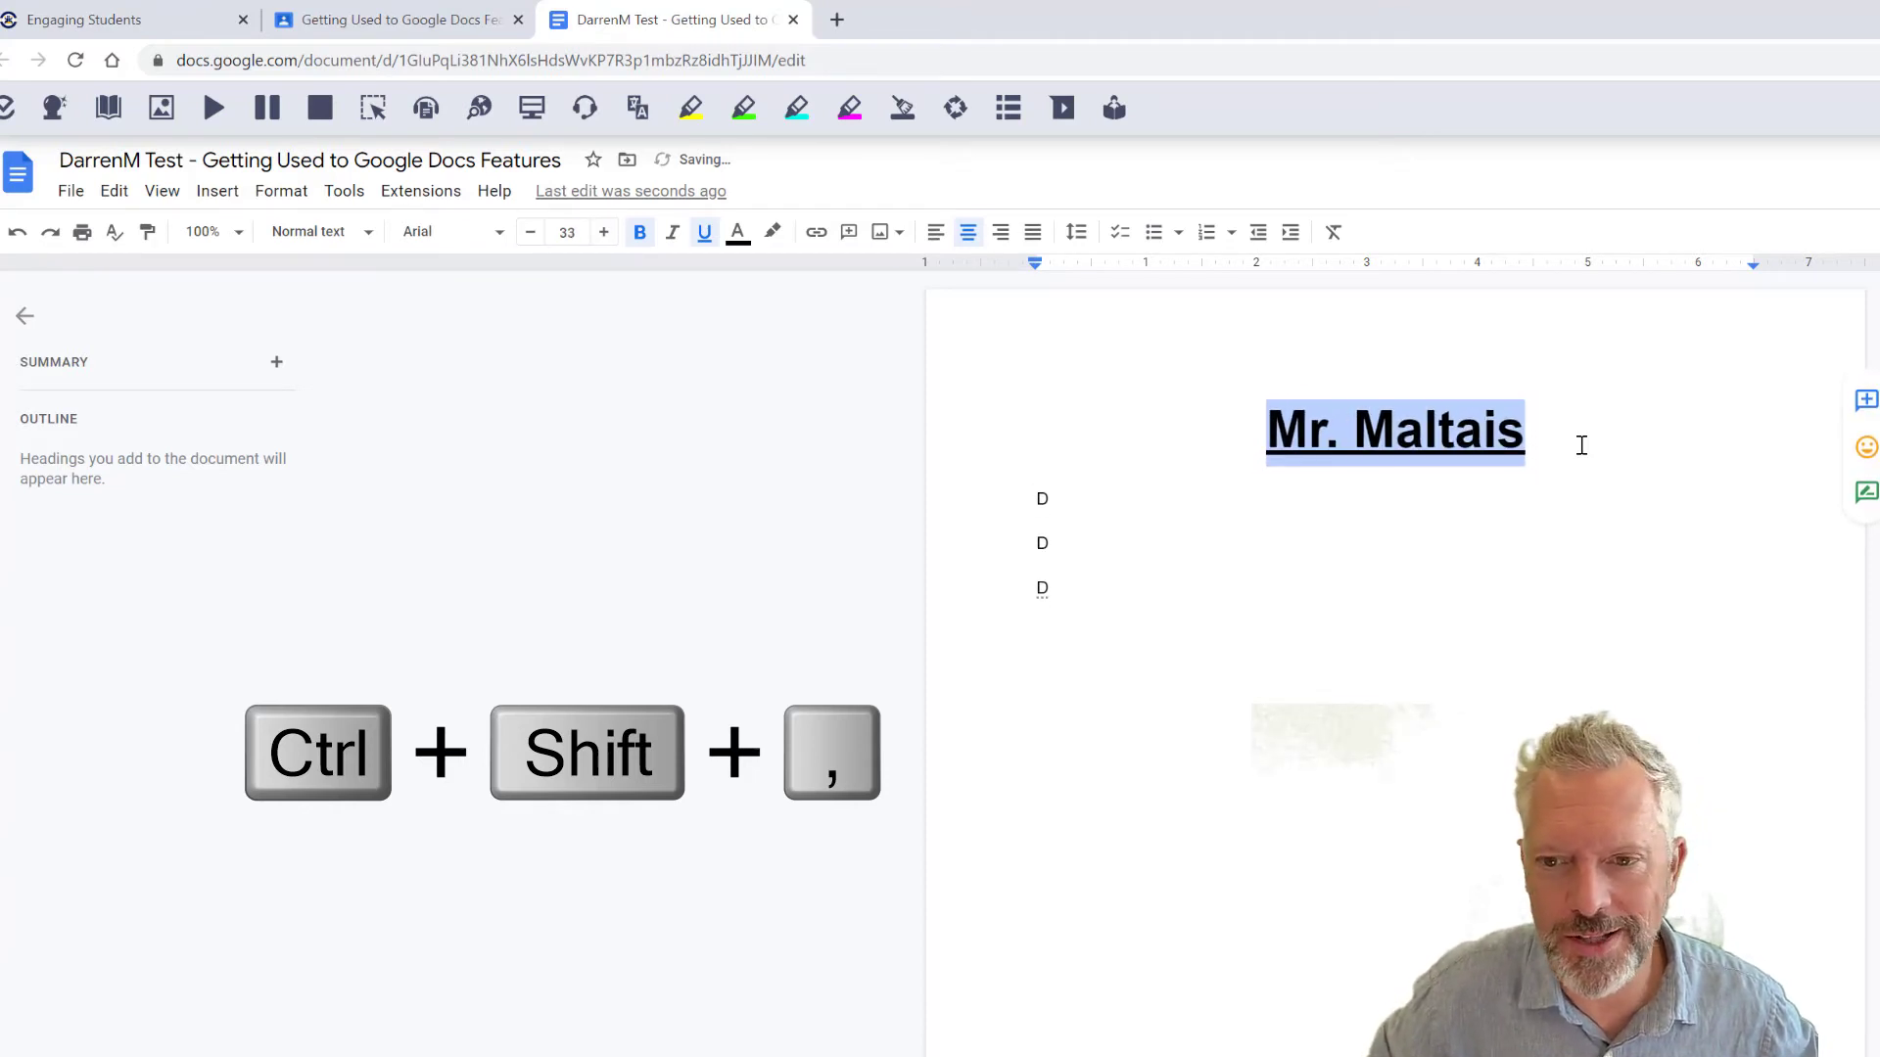
key(ctrl+shift+comma)
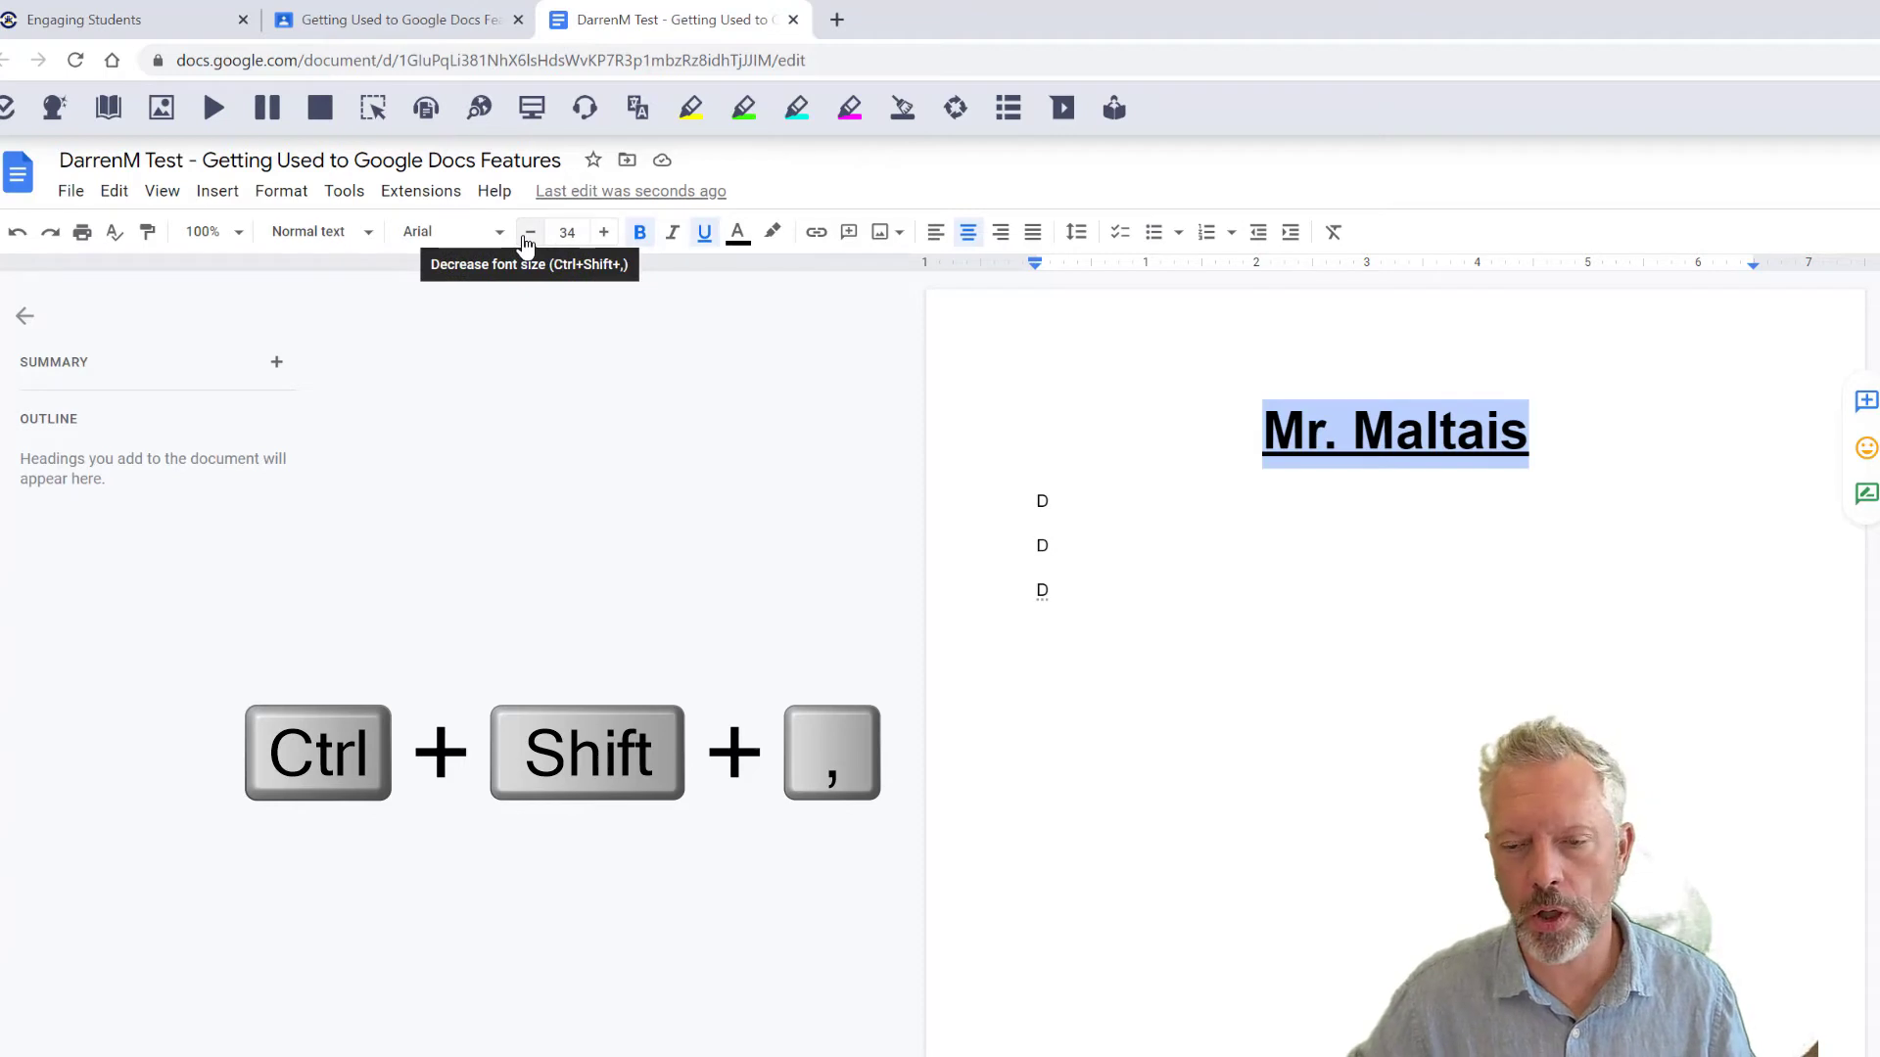
Step: Color the selected name dark purple, trying dark teal along the way, and deselect it
click(739, 235)
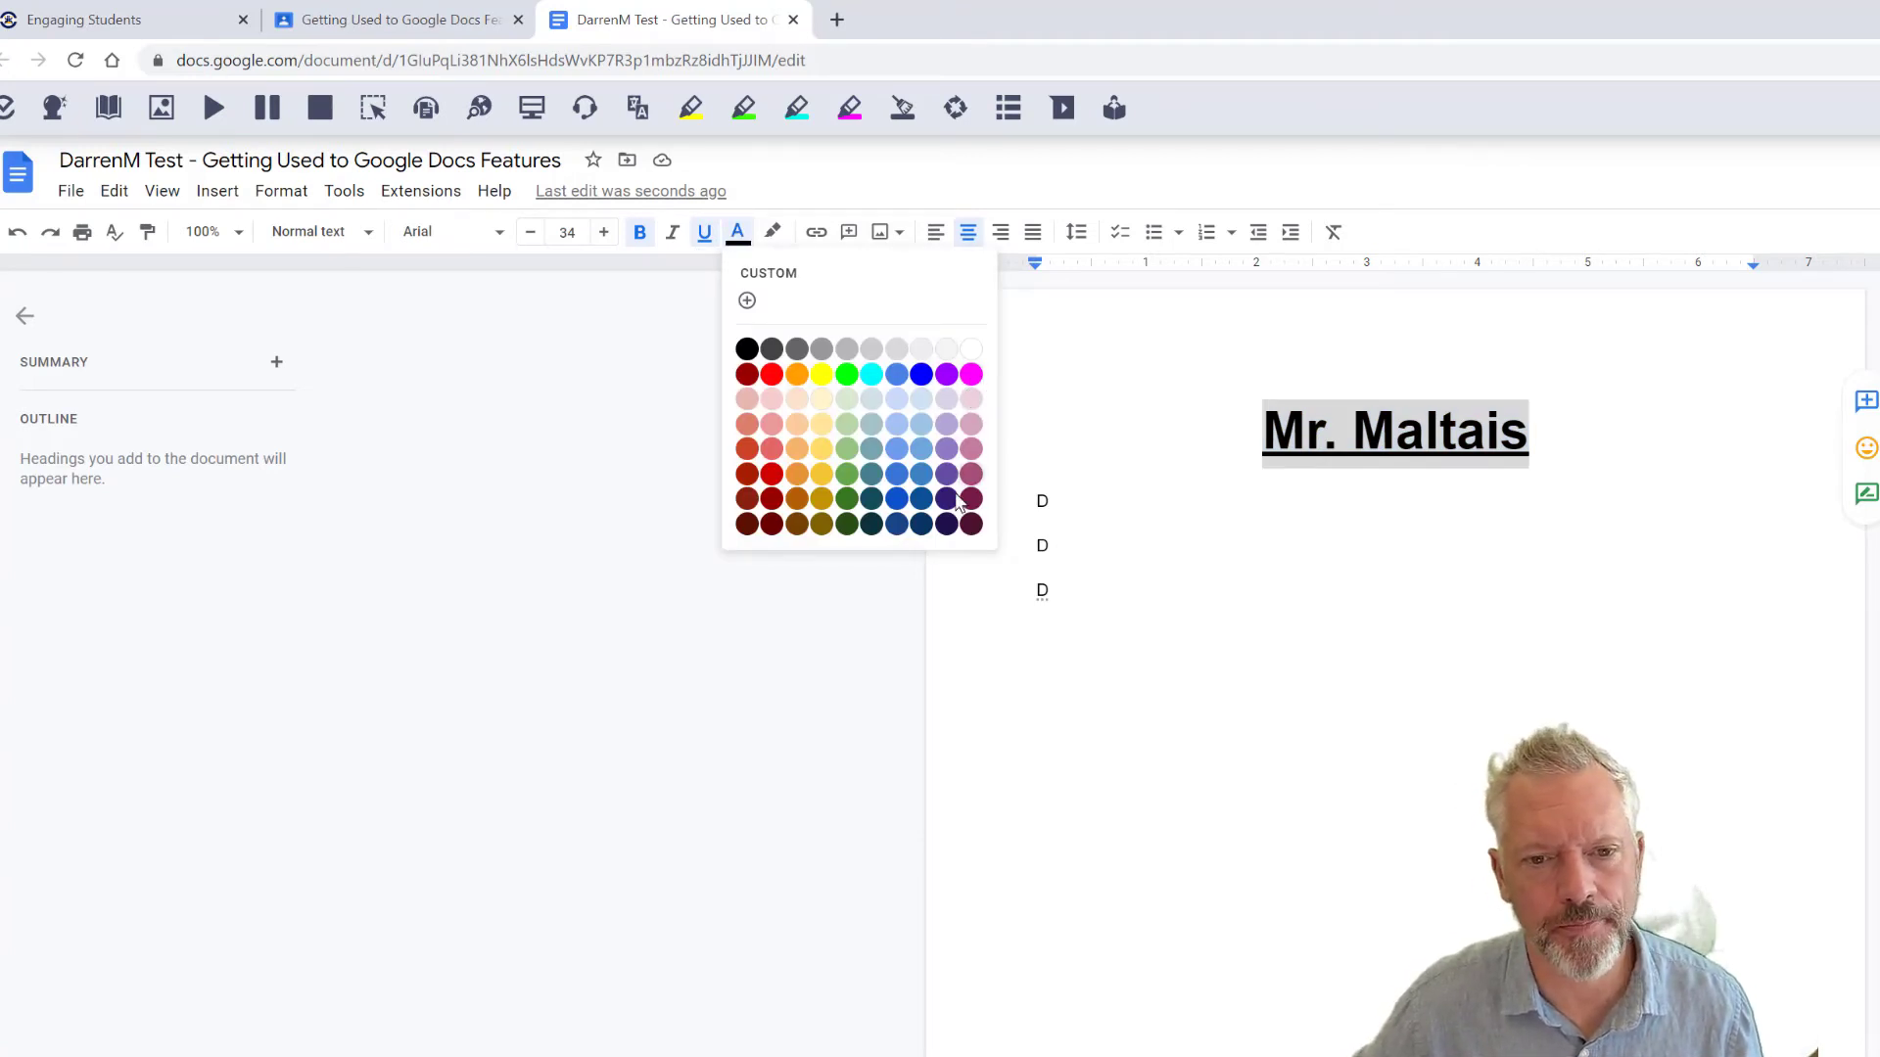
click(872, 501)
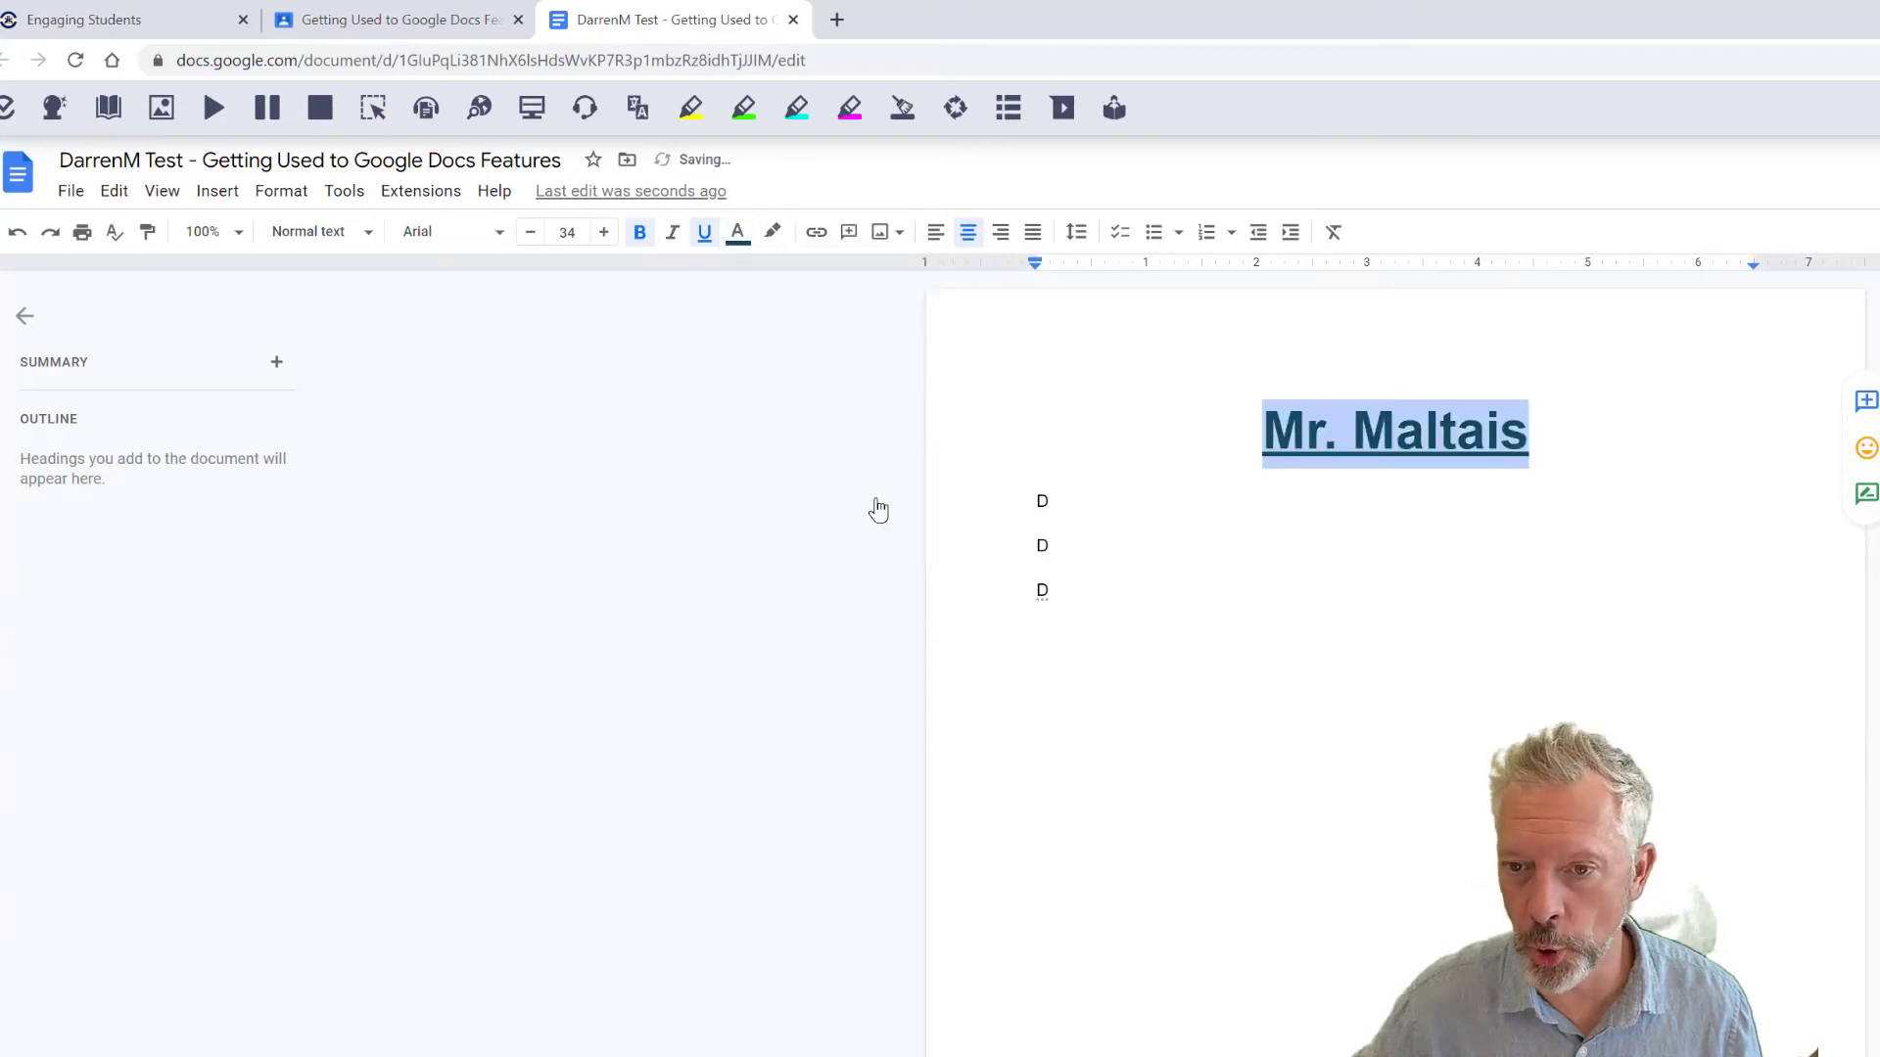
click(738, 236)
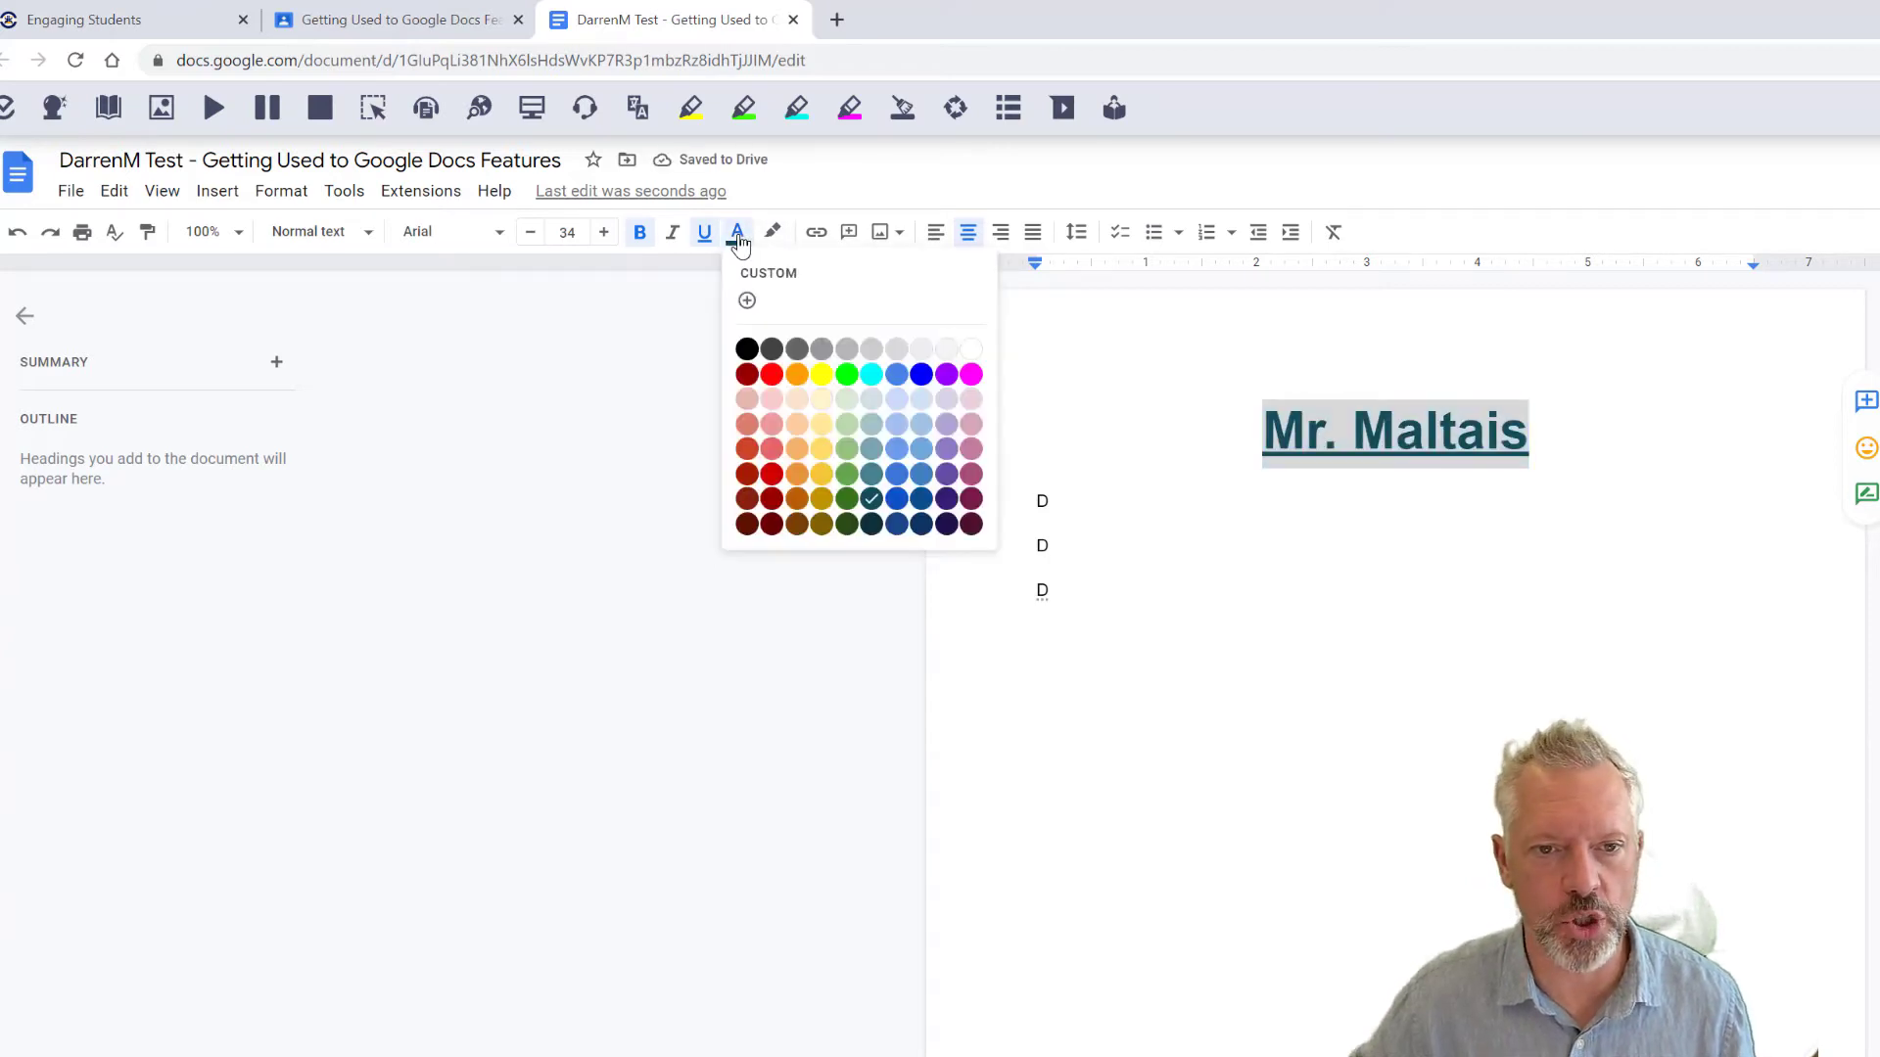
click(947, 499)
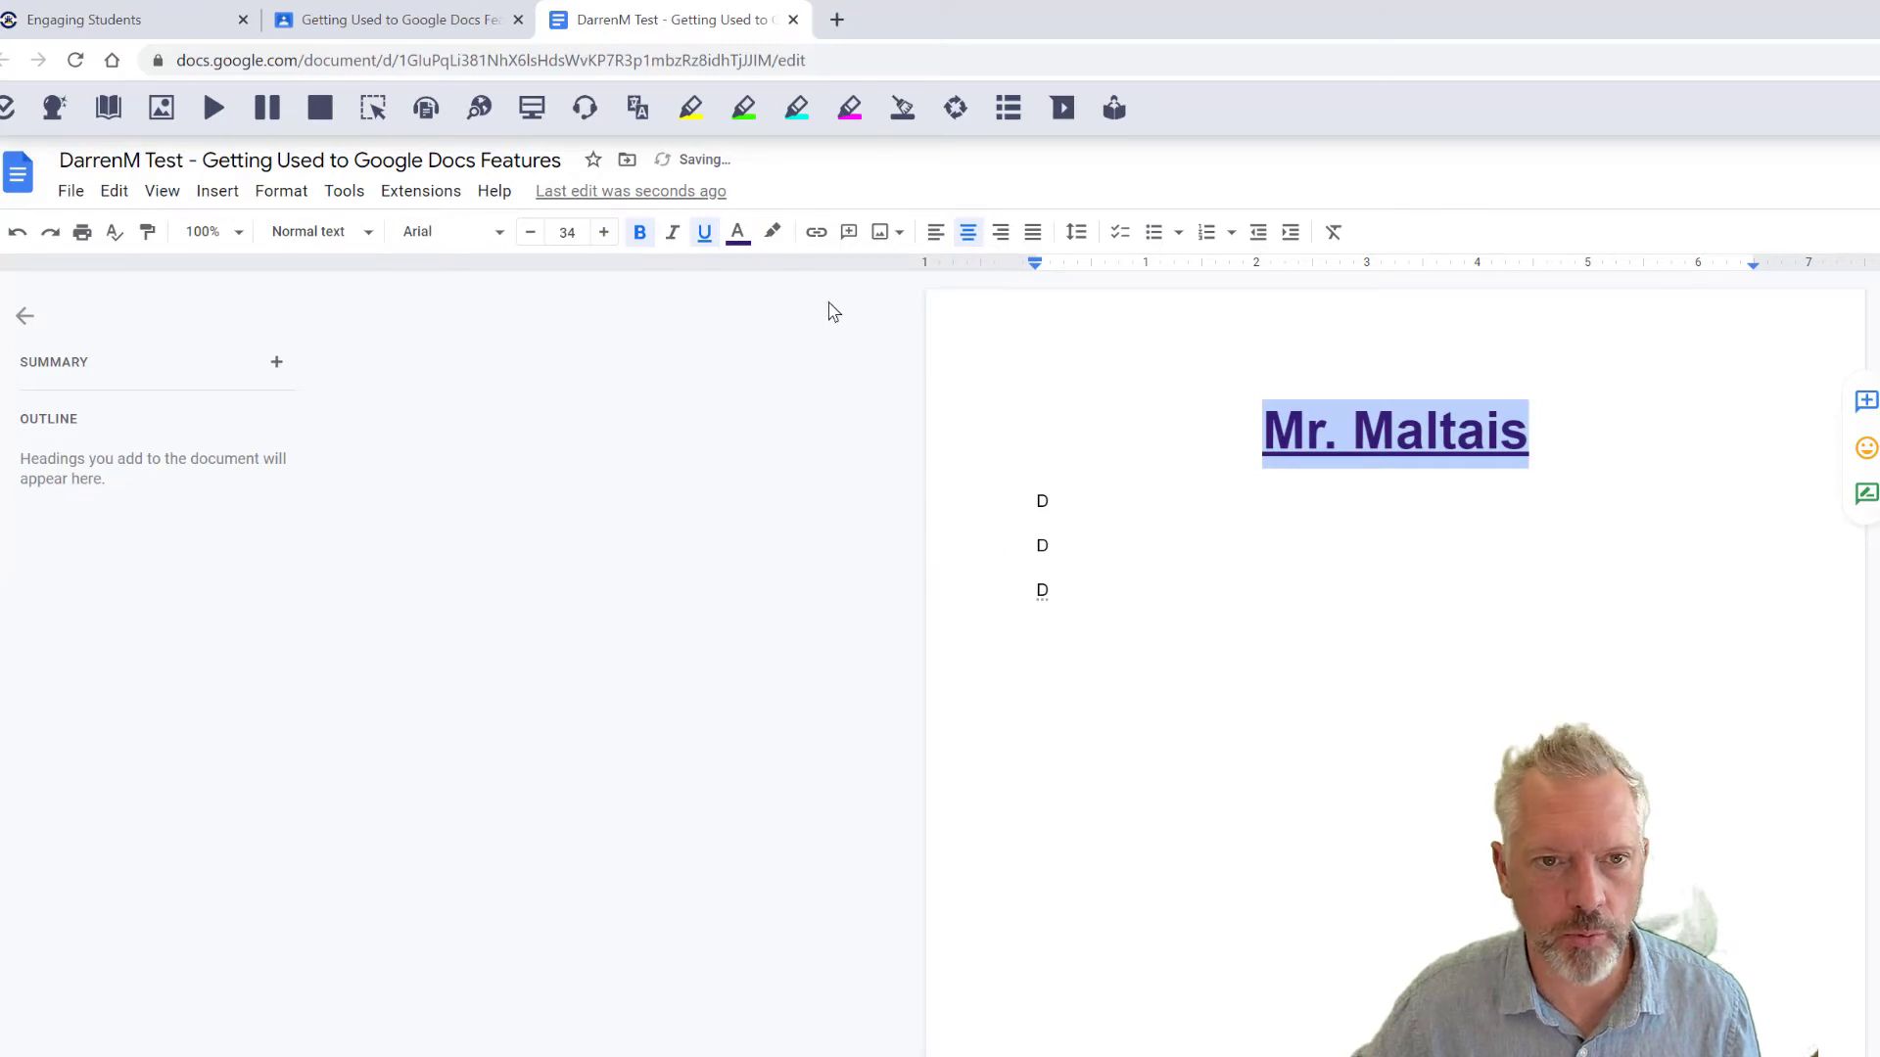
click(1184, 537)
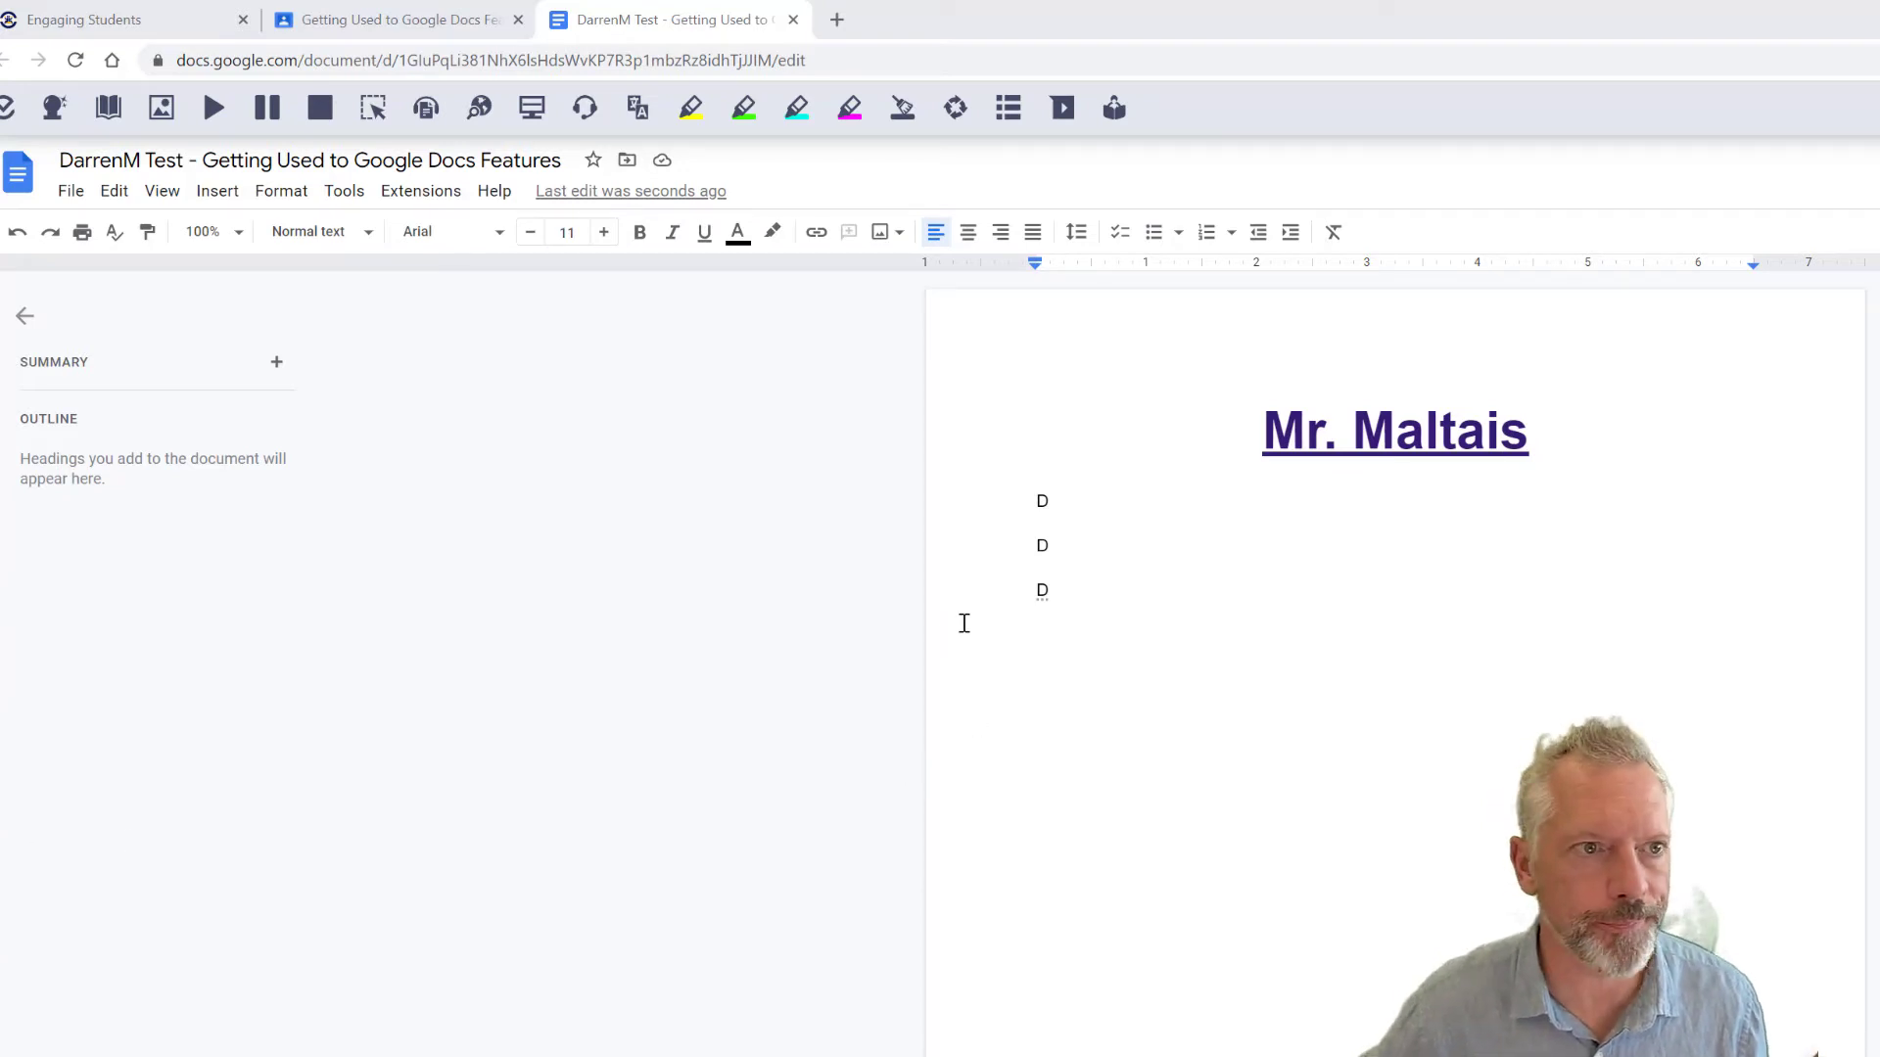
Step: Select the entire first line containing the name and open the extended font catalogue
click(1344, 434)
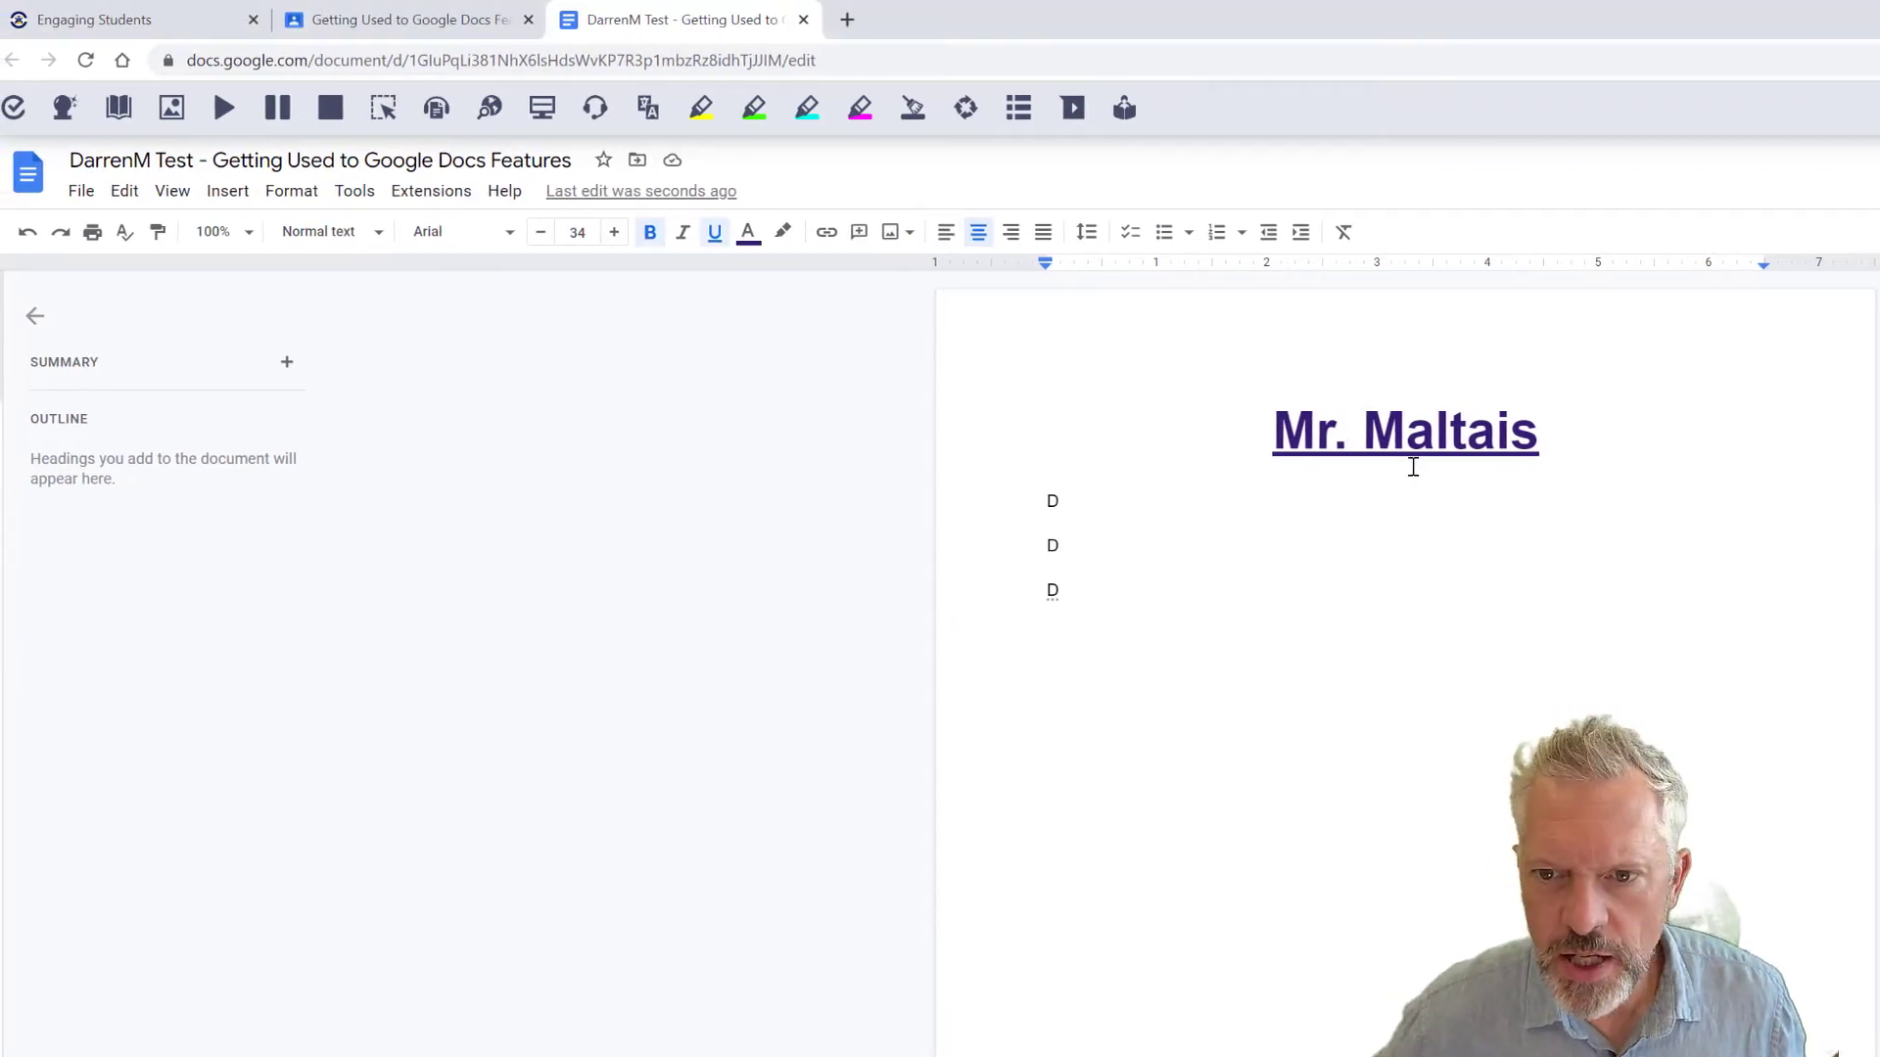
click(1407, 445)
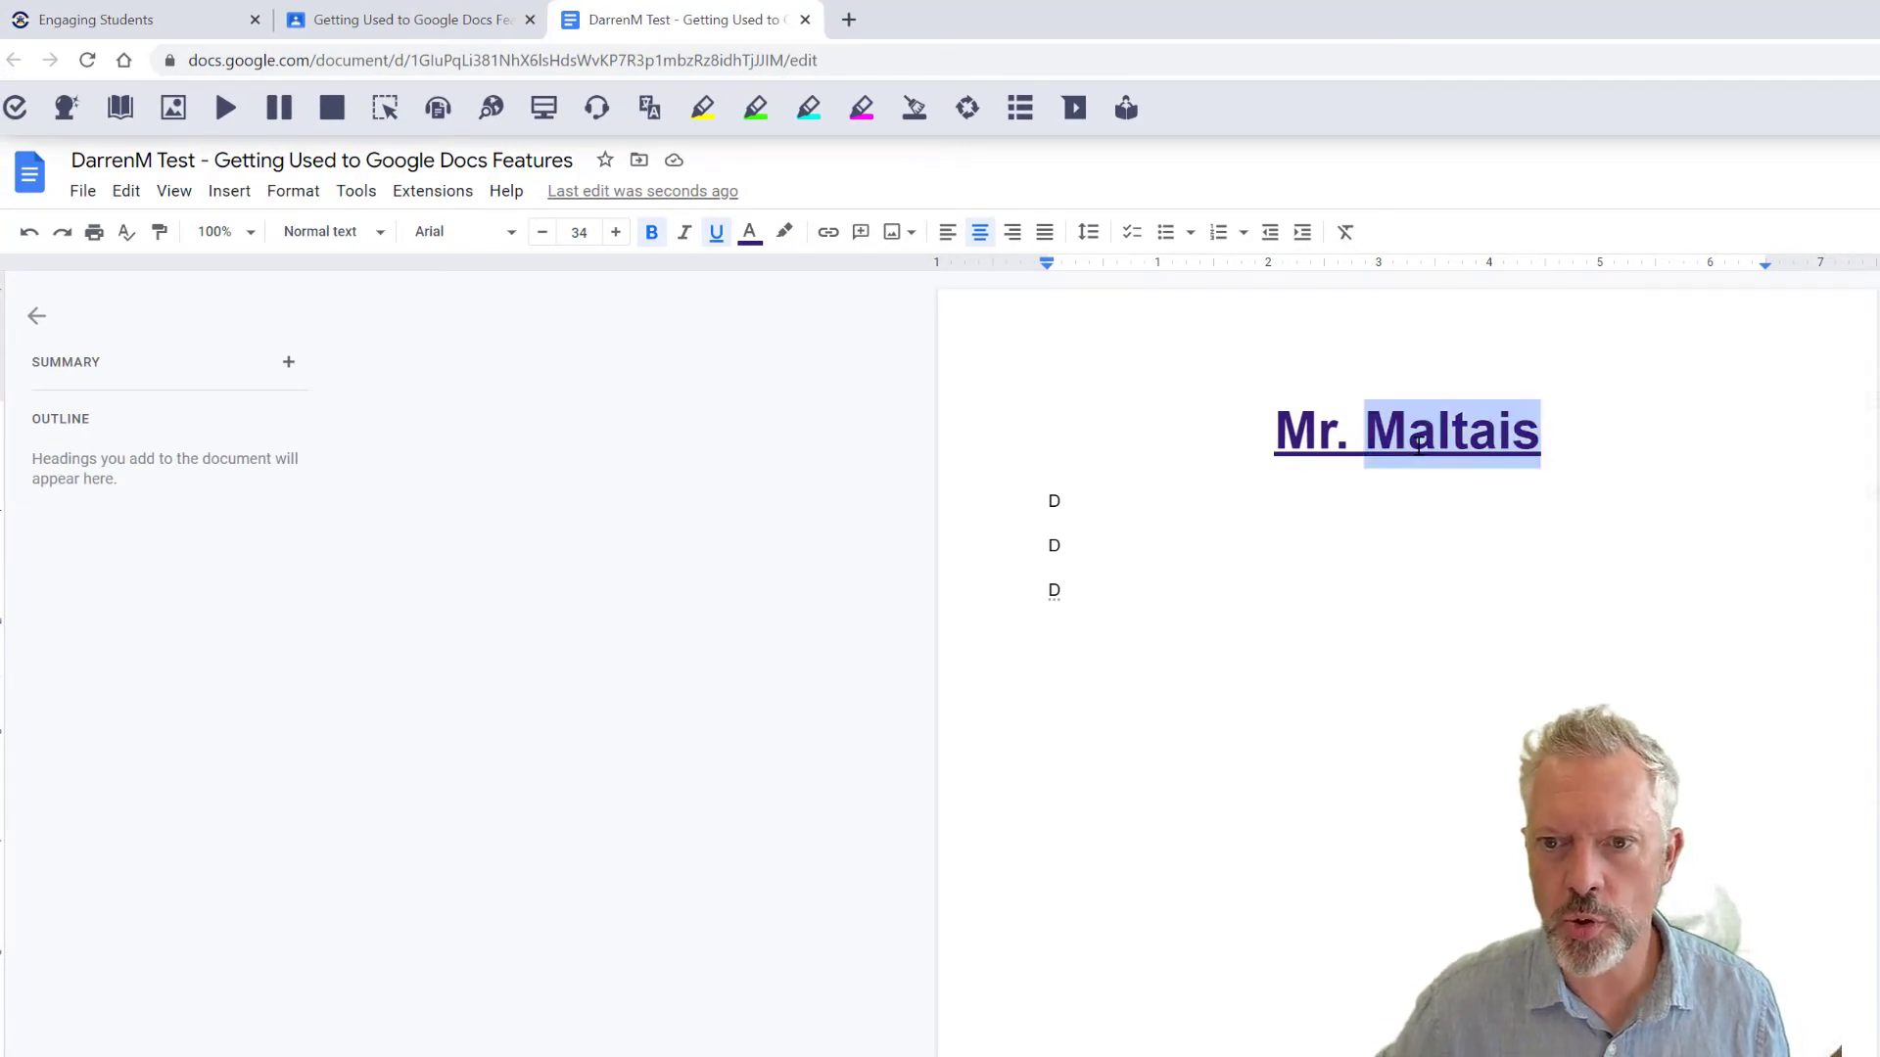
triple_click(1416, 446)
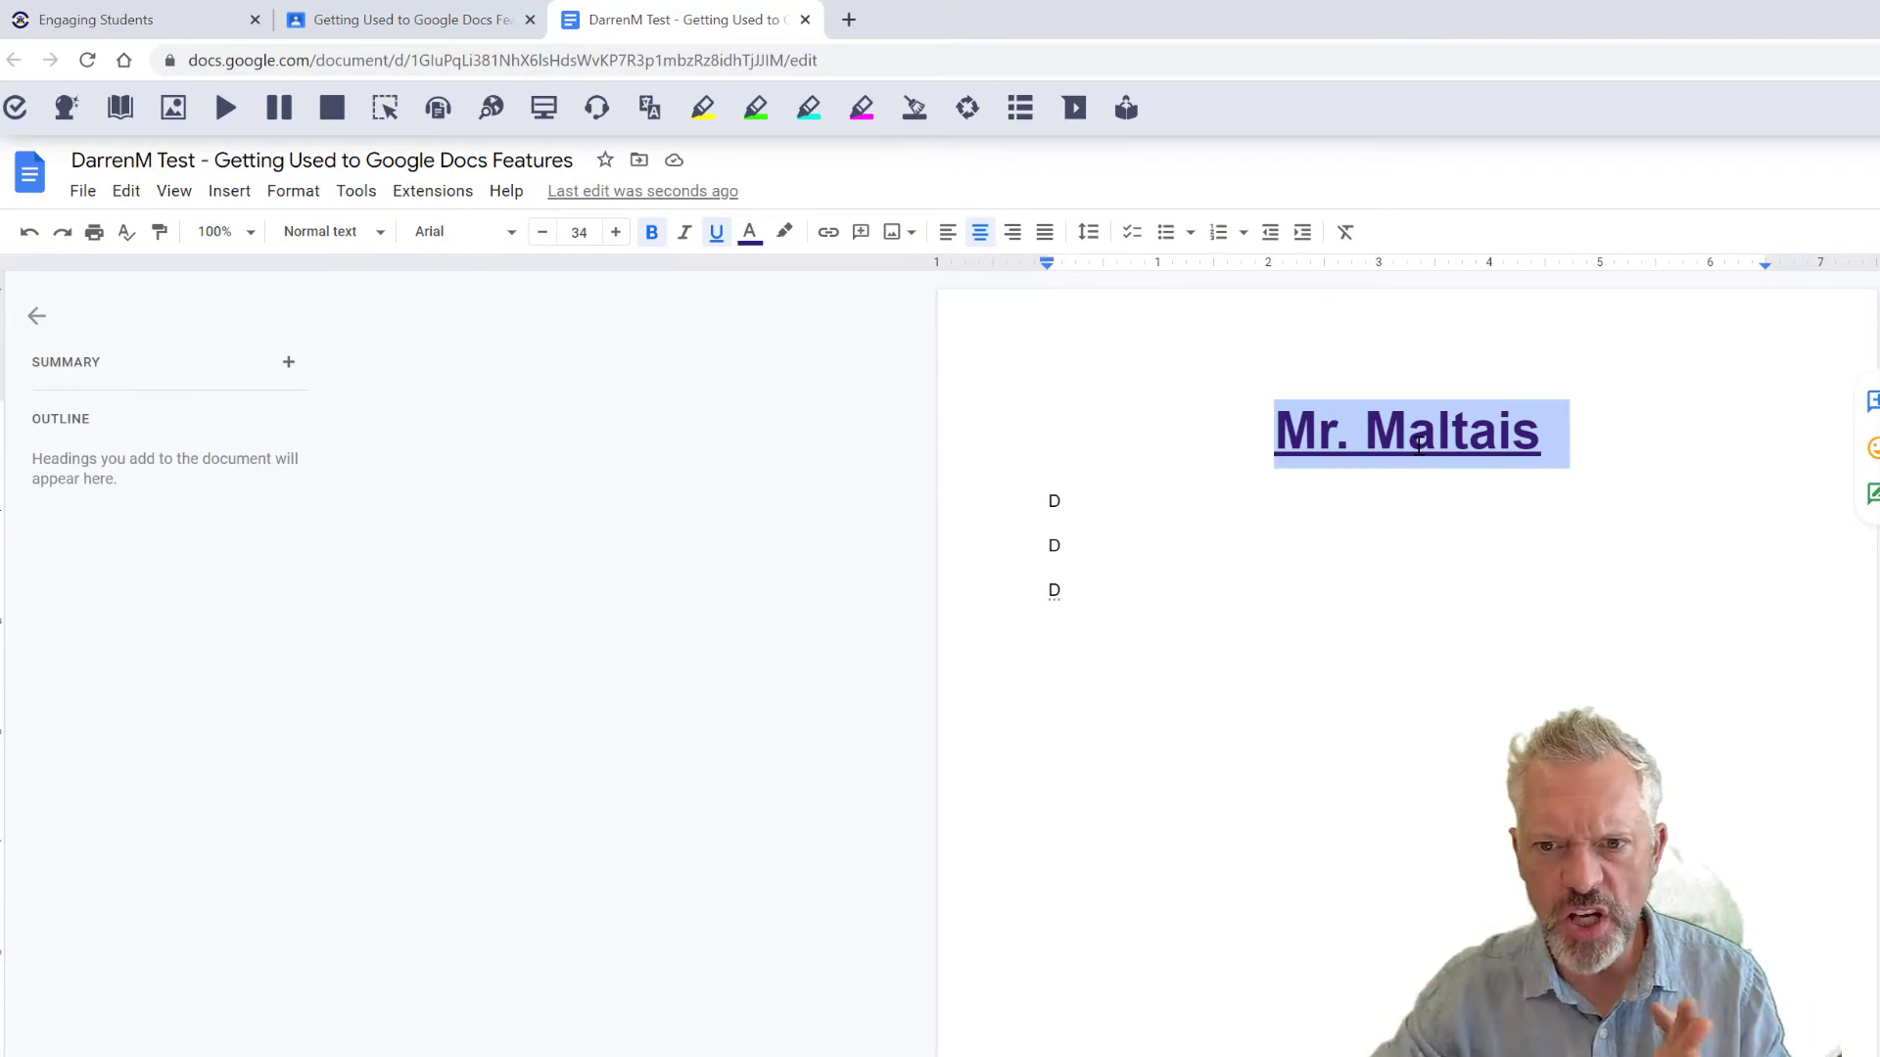
click(507, 240)
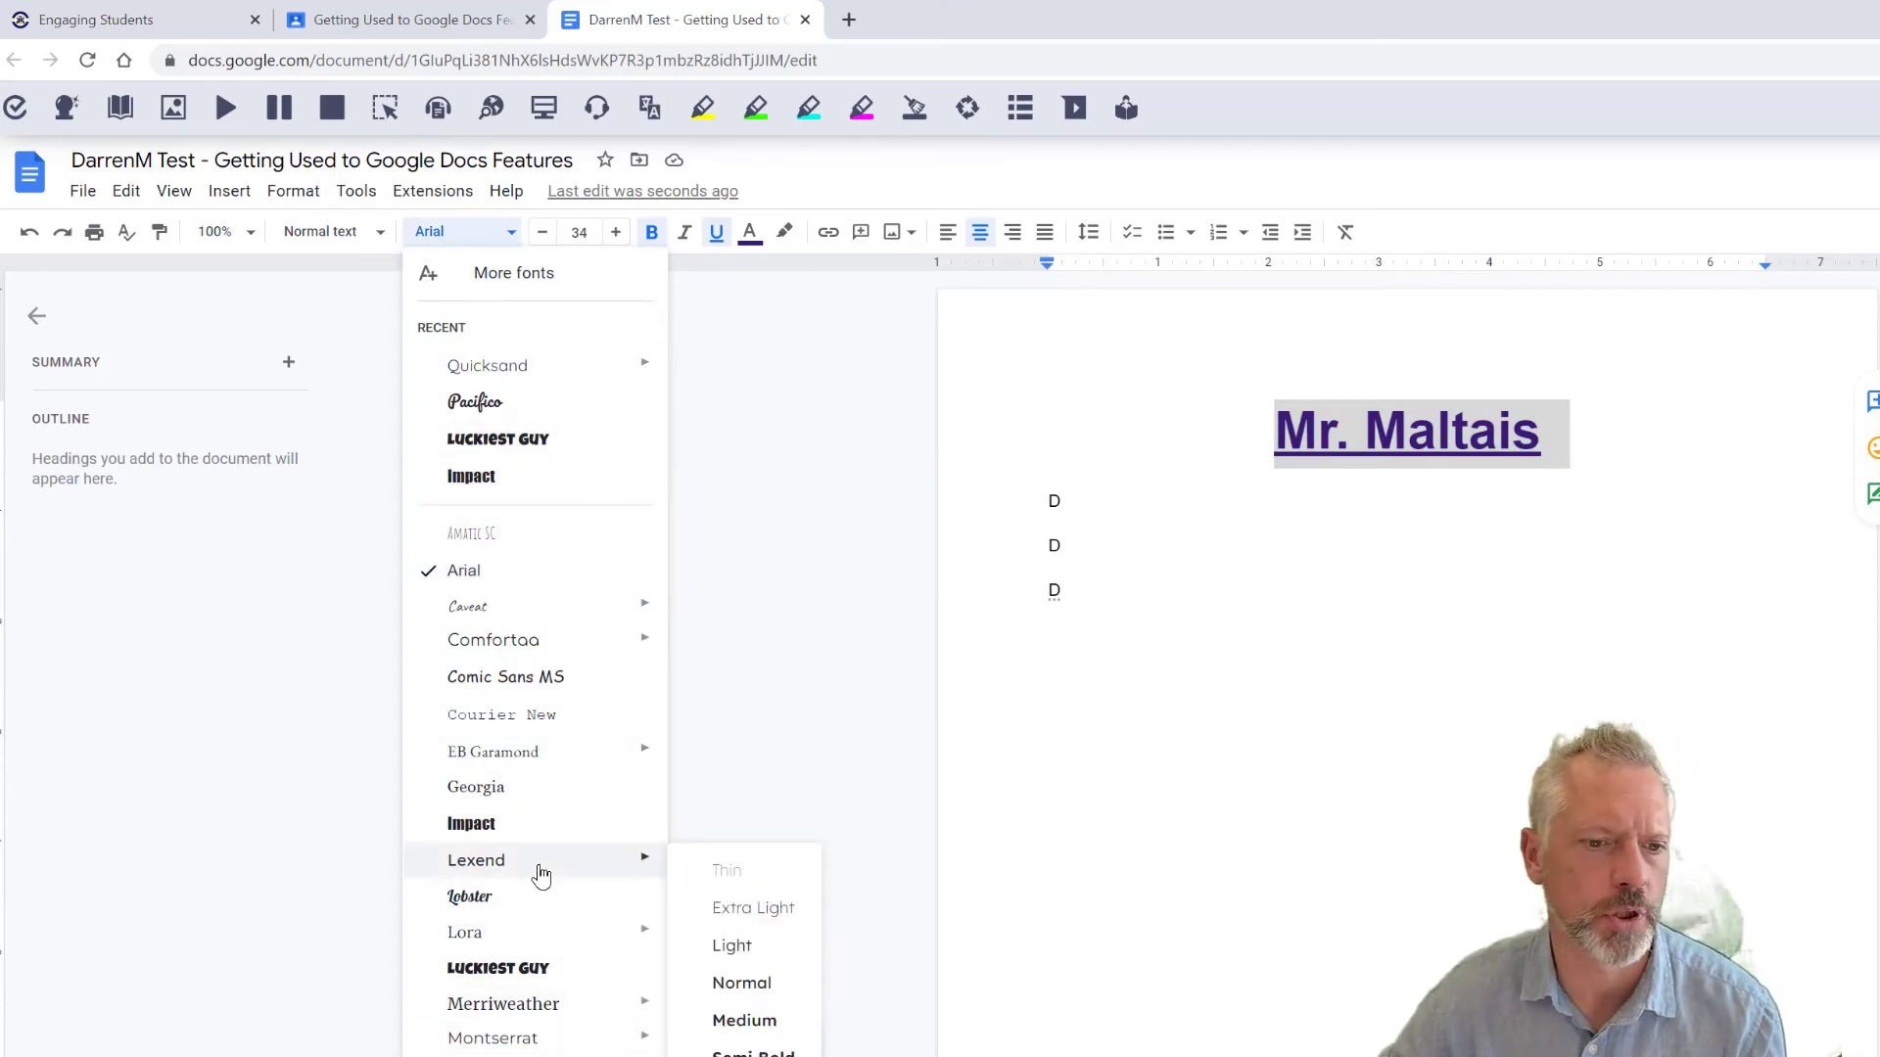
mouse_move(502, 737)
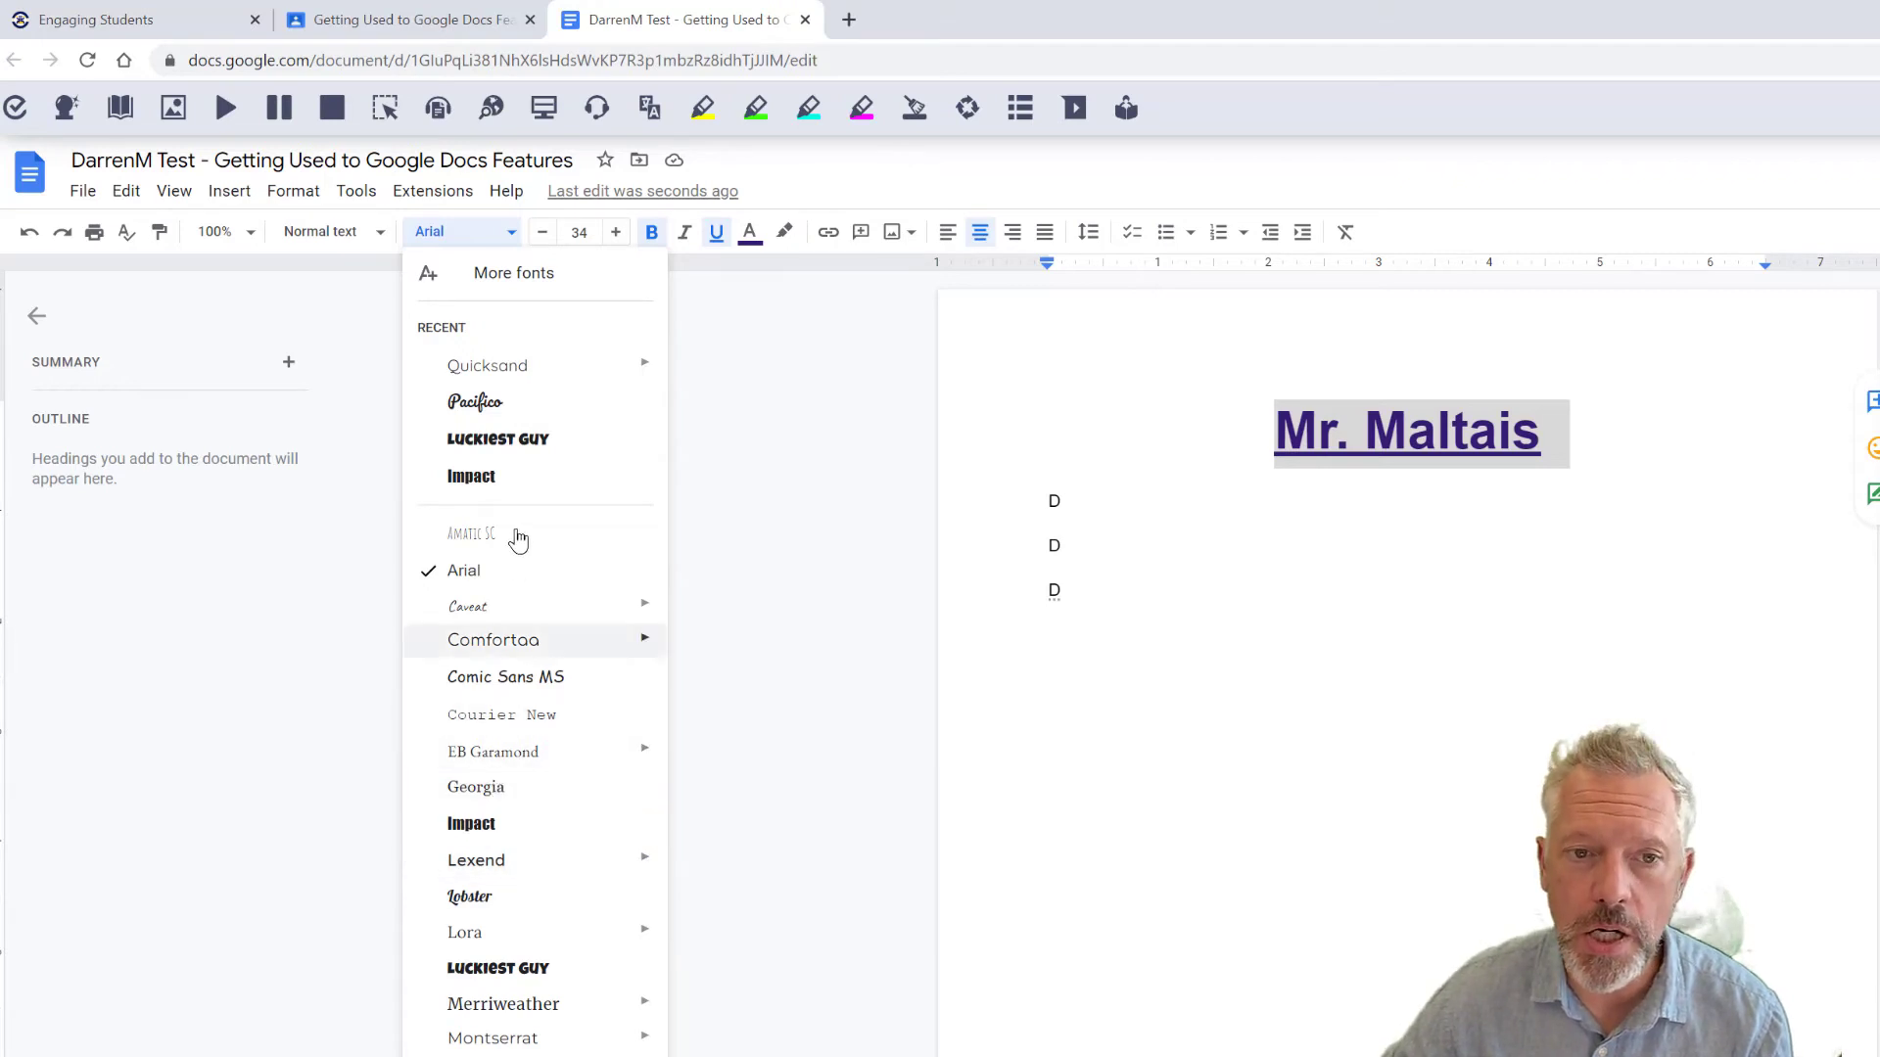
click(512, 284)
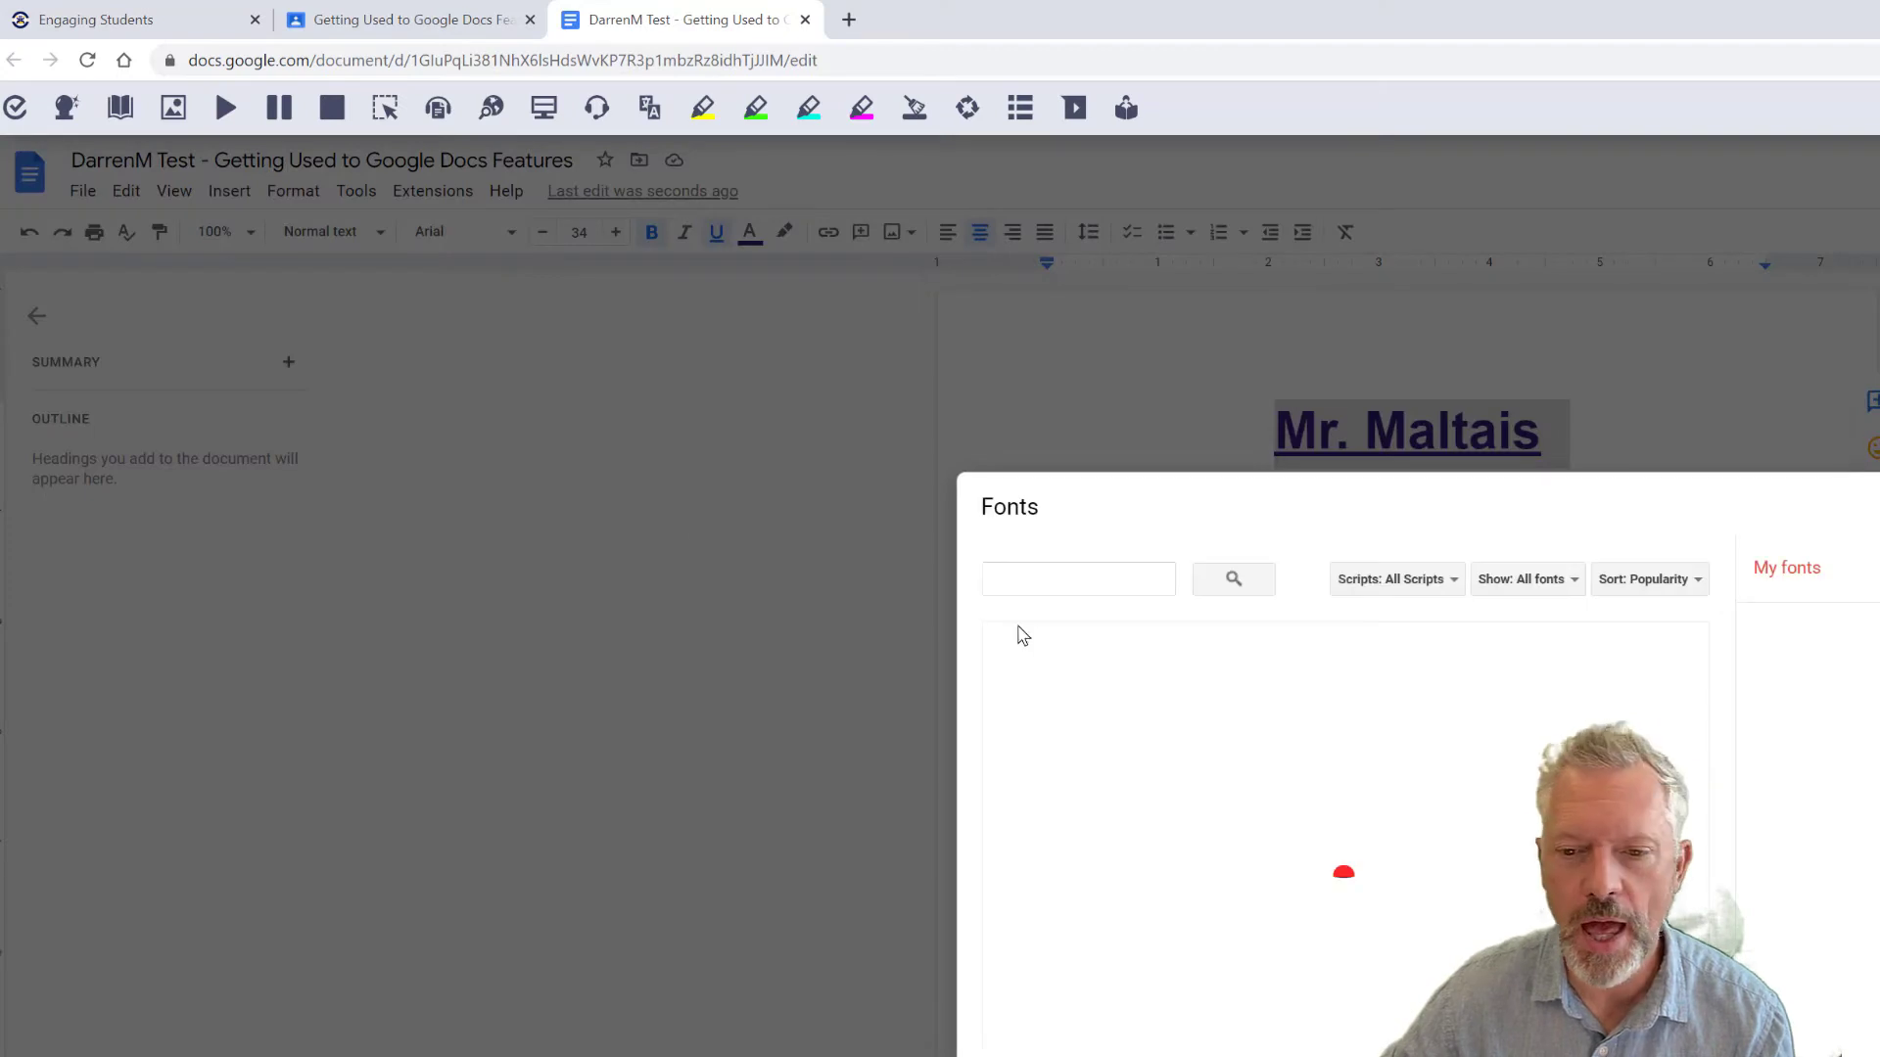
Step: Filter the font catalogue to Display fonts and browse through the available typefaces
click(1545, 581)
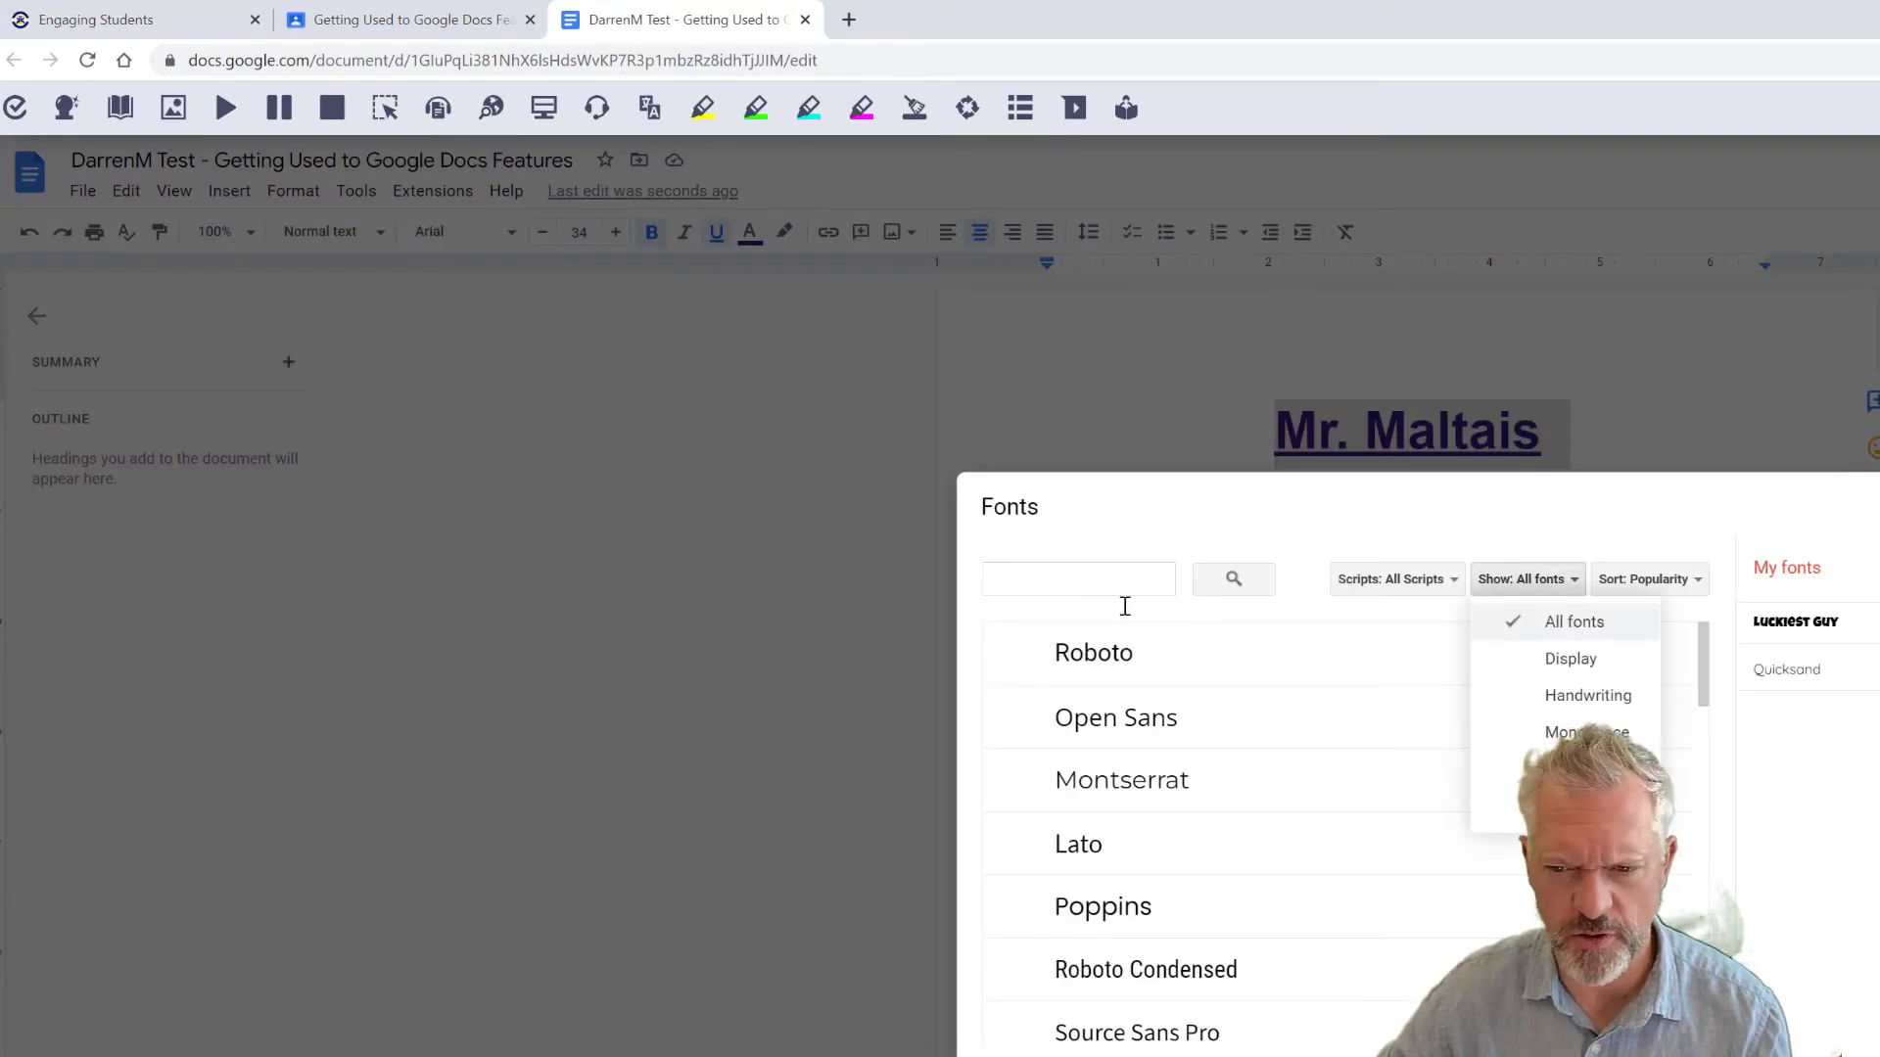
click(1575, 660)
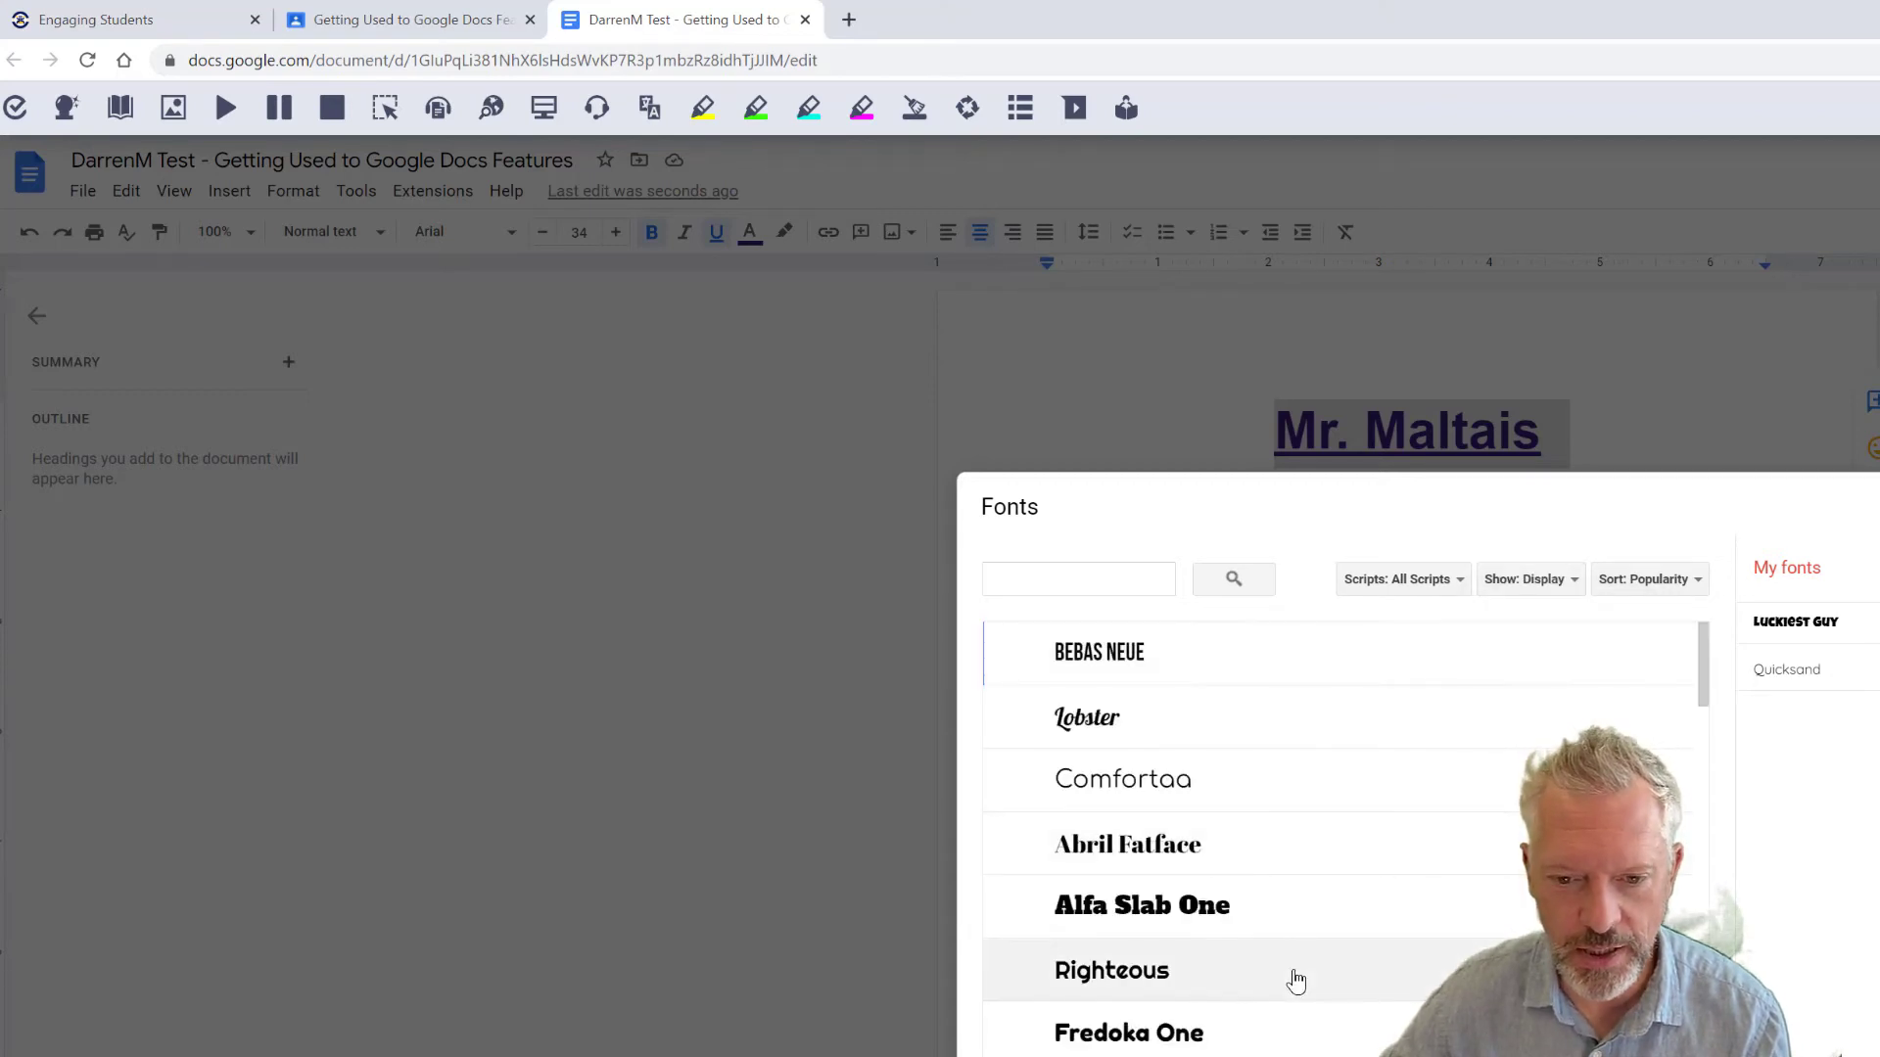
scroll(1293, 978, down, 5)
scroll(1295, 980, down, 10)
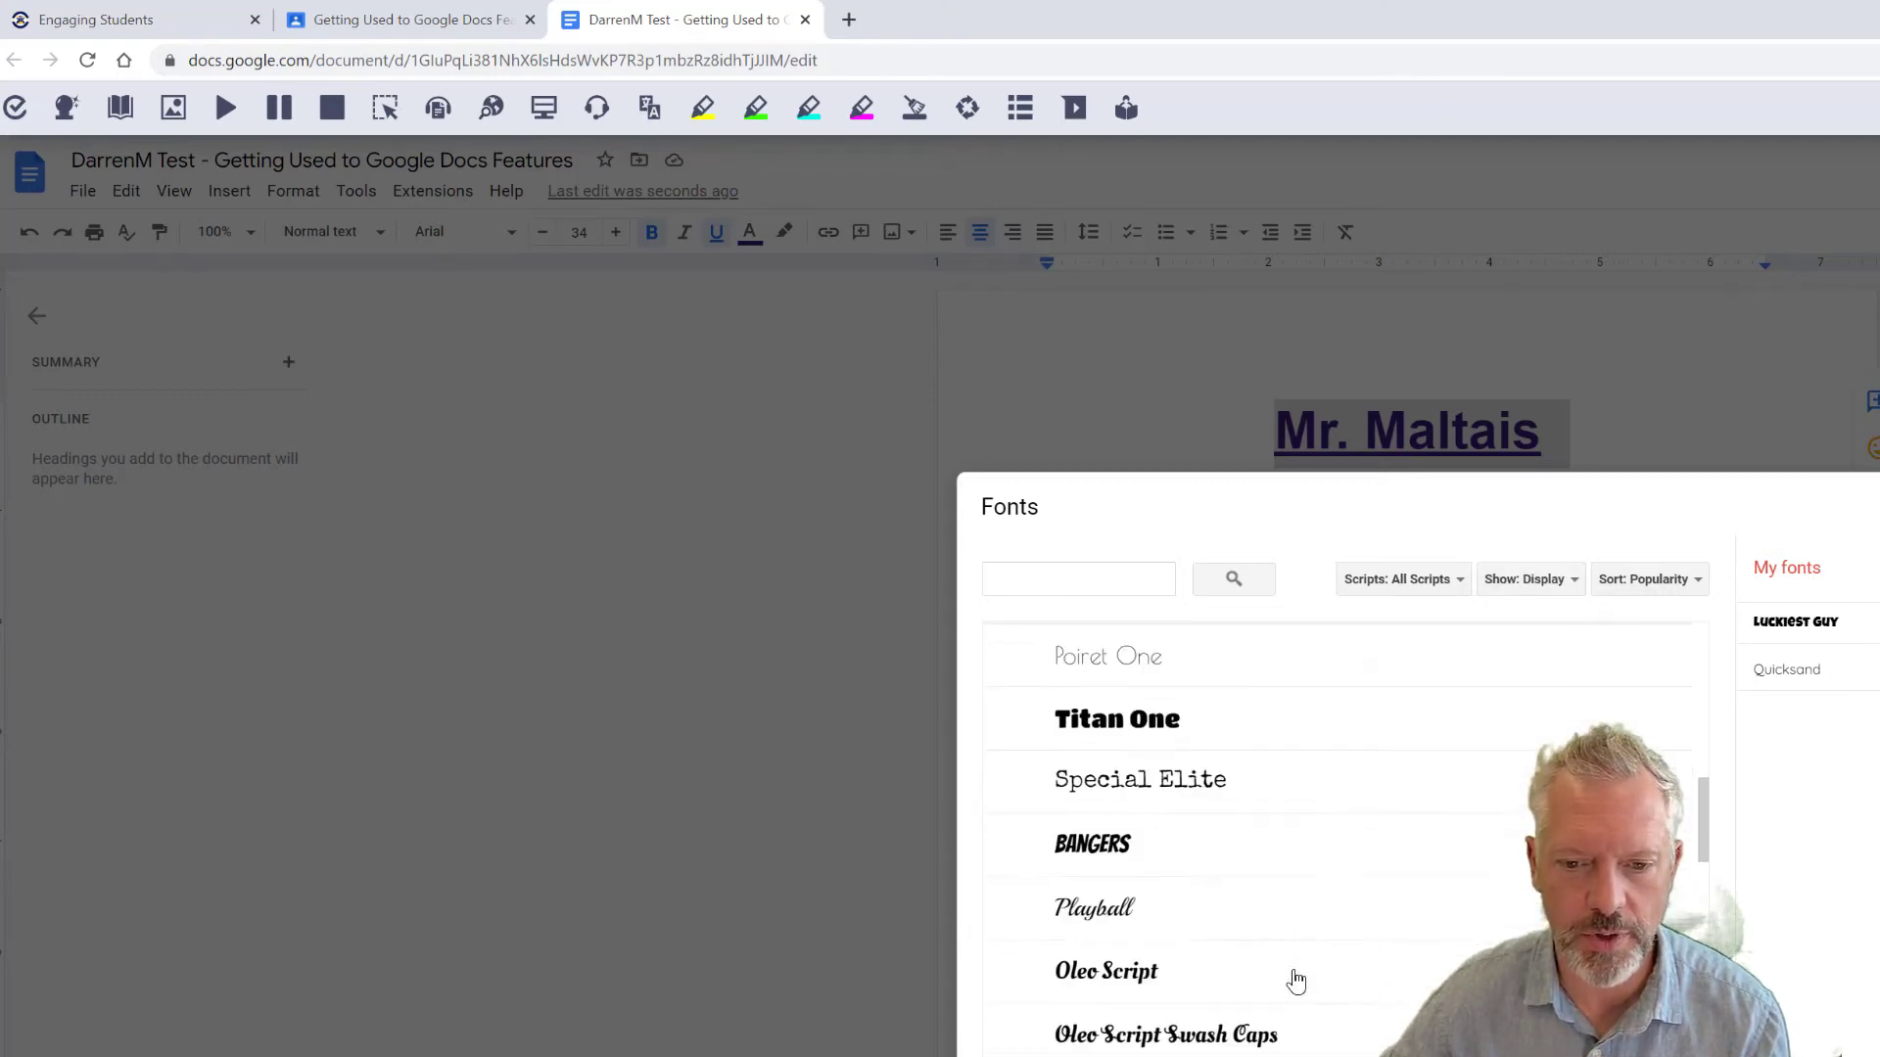
scroll(1295, 981, down, 8)
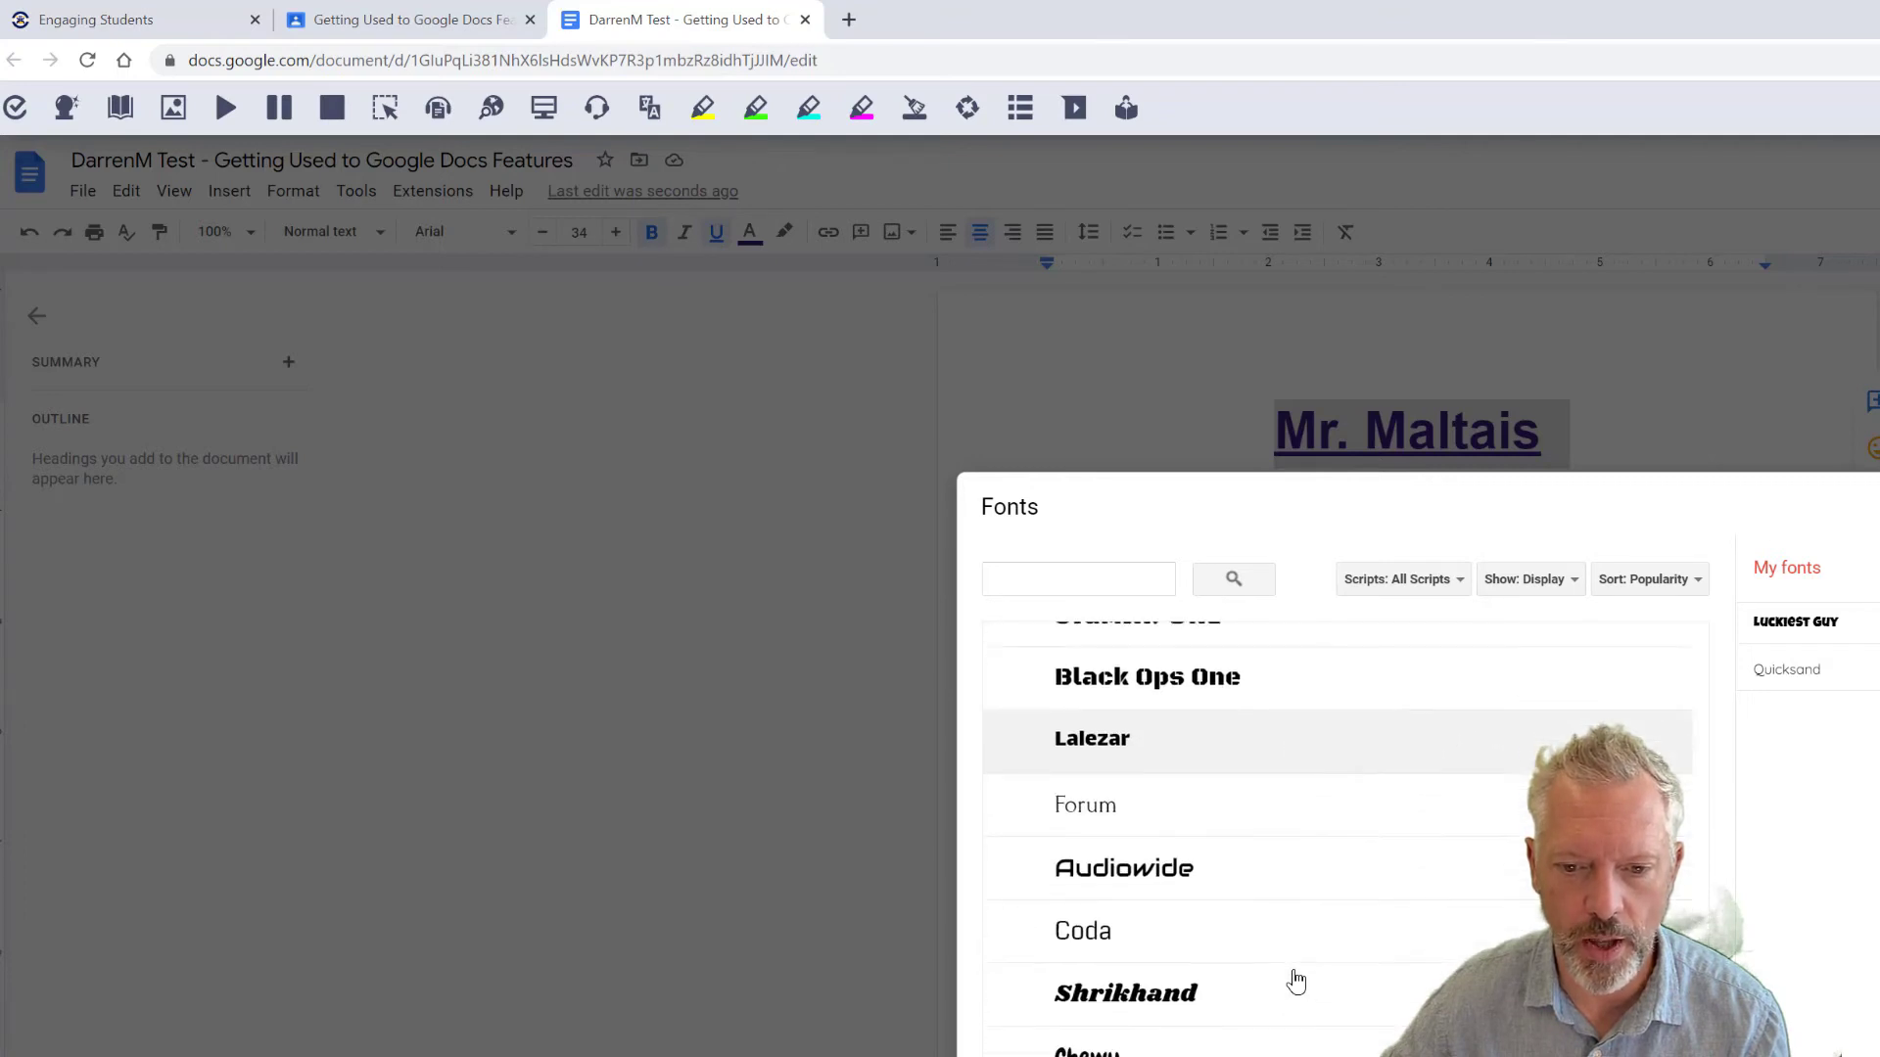
scroll(1296, 980, down, 5)
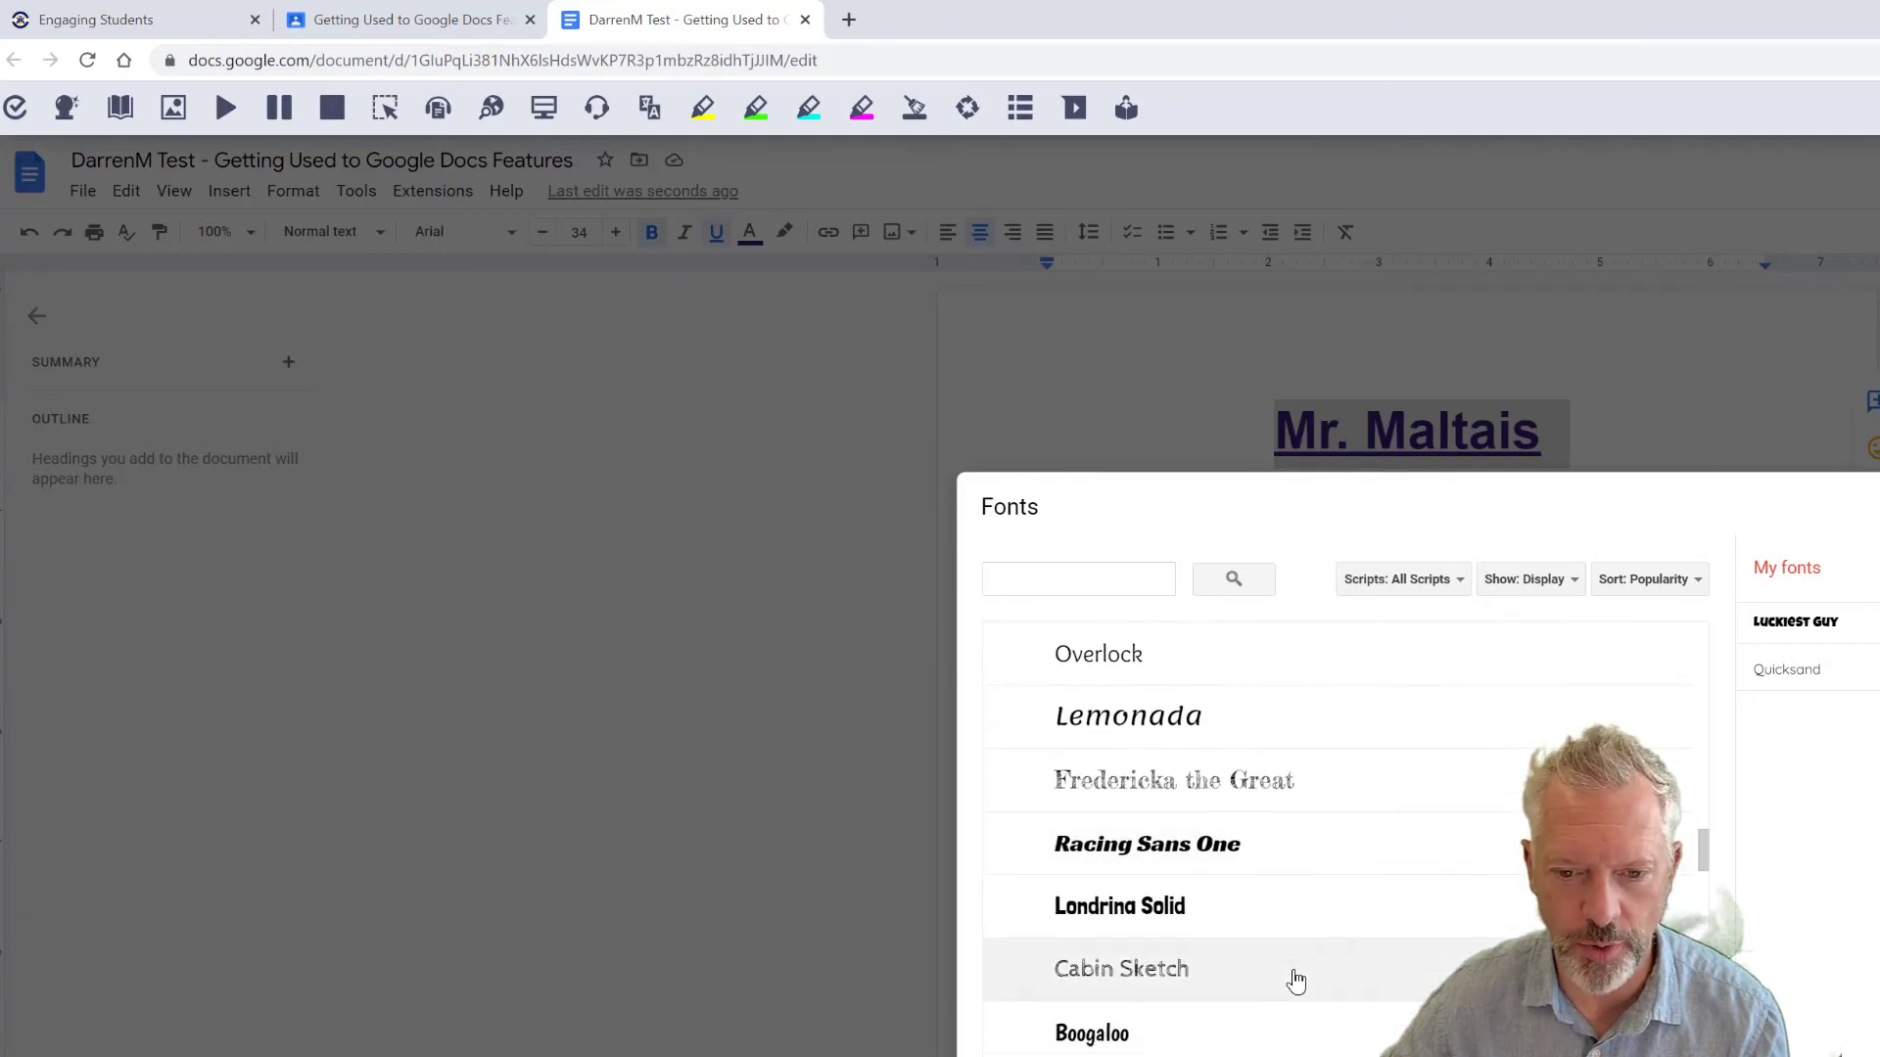
scroll(1295, 980, down, 6)
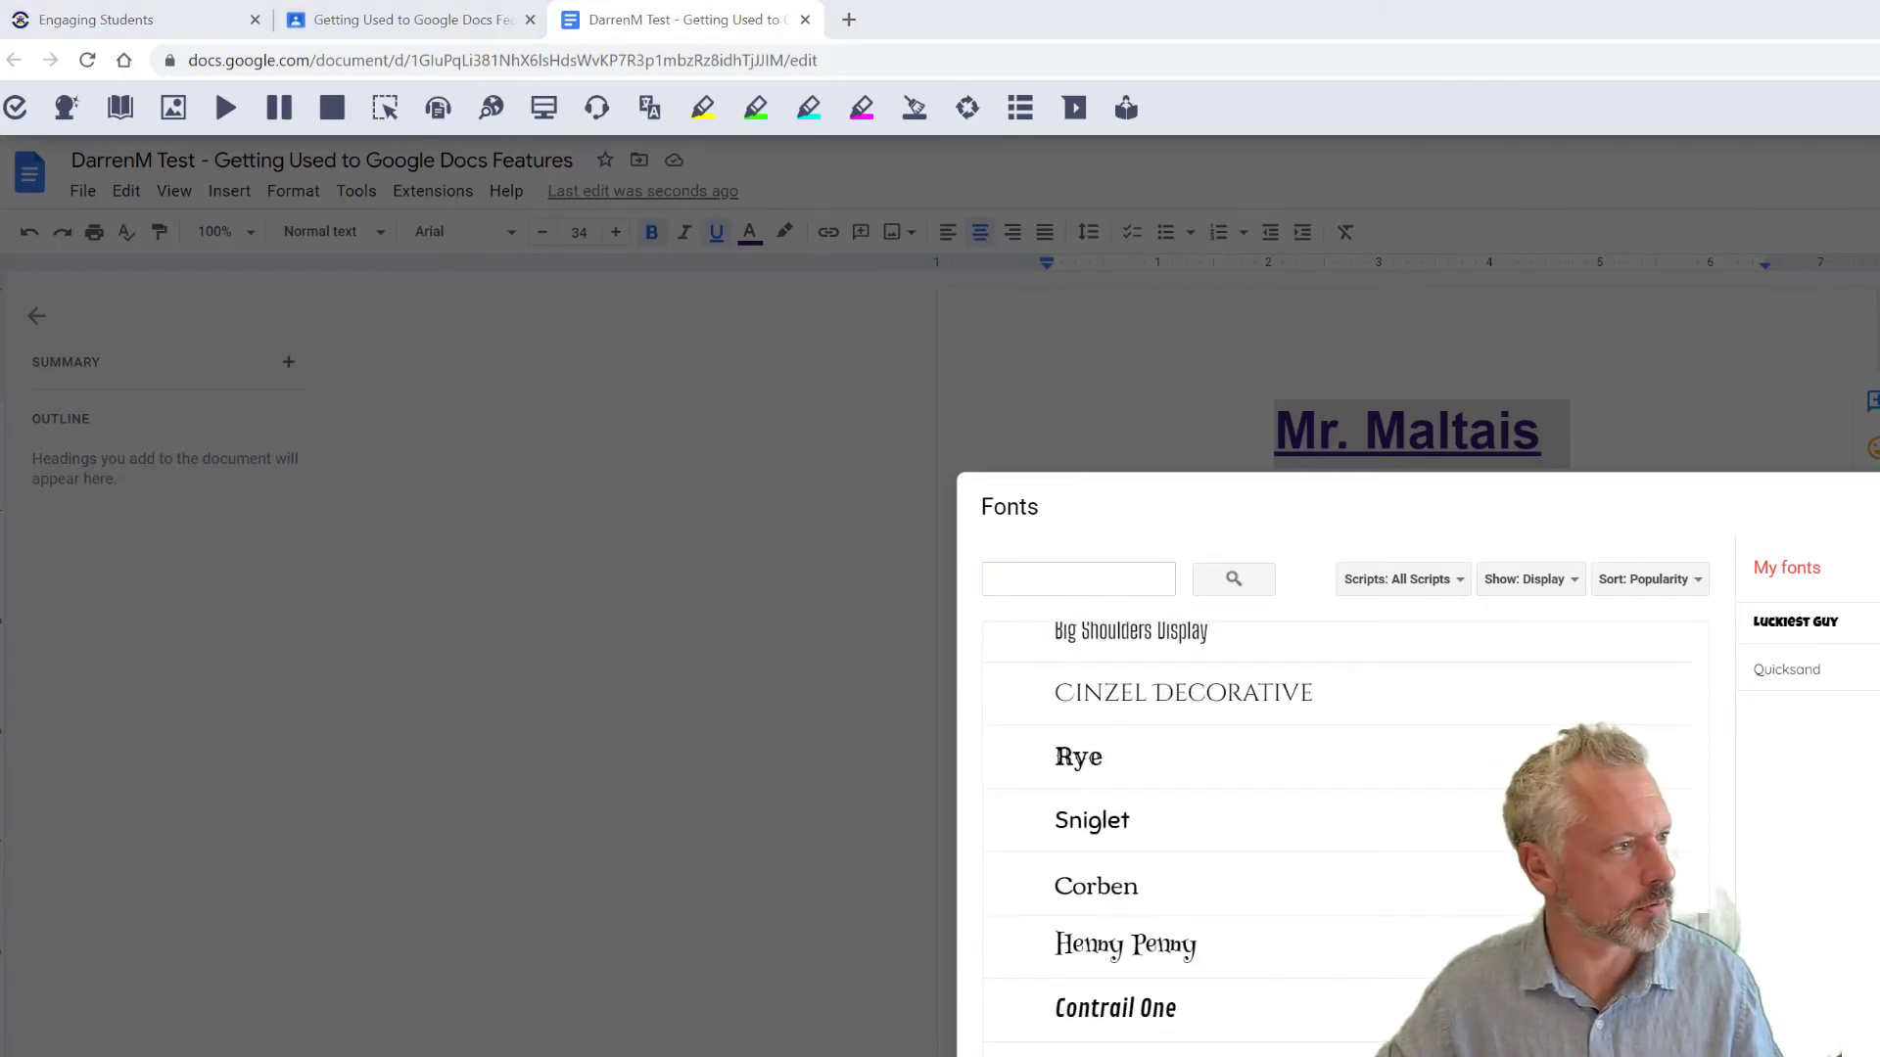
Step: Search the font catalogue for "chel" and apply Chelsea Market to the selected name
click(1093, 588)
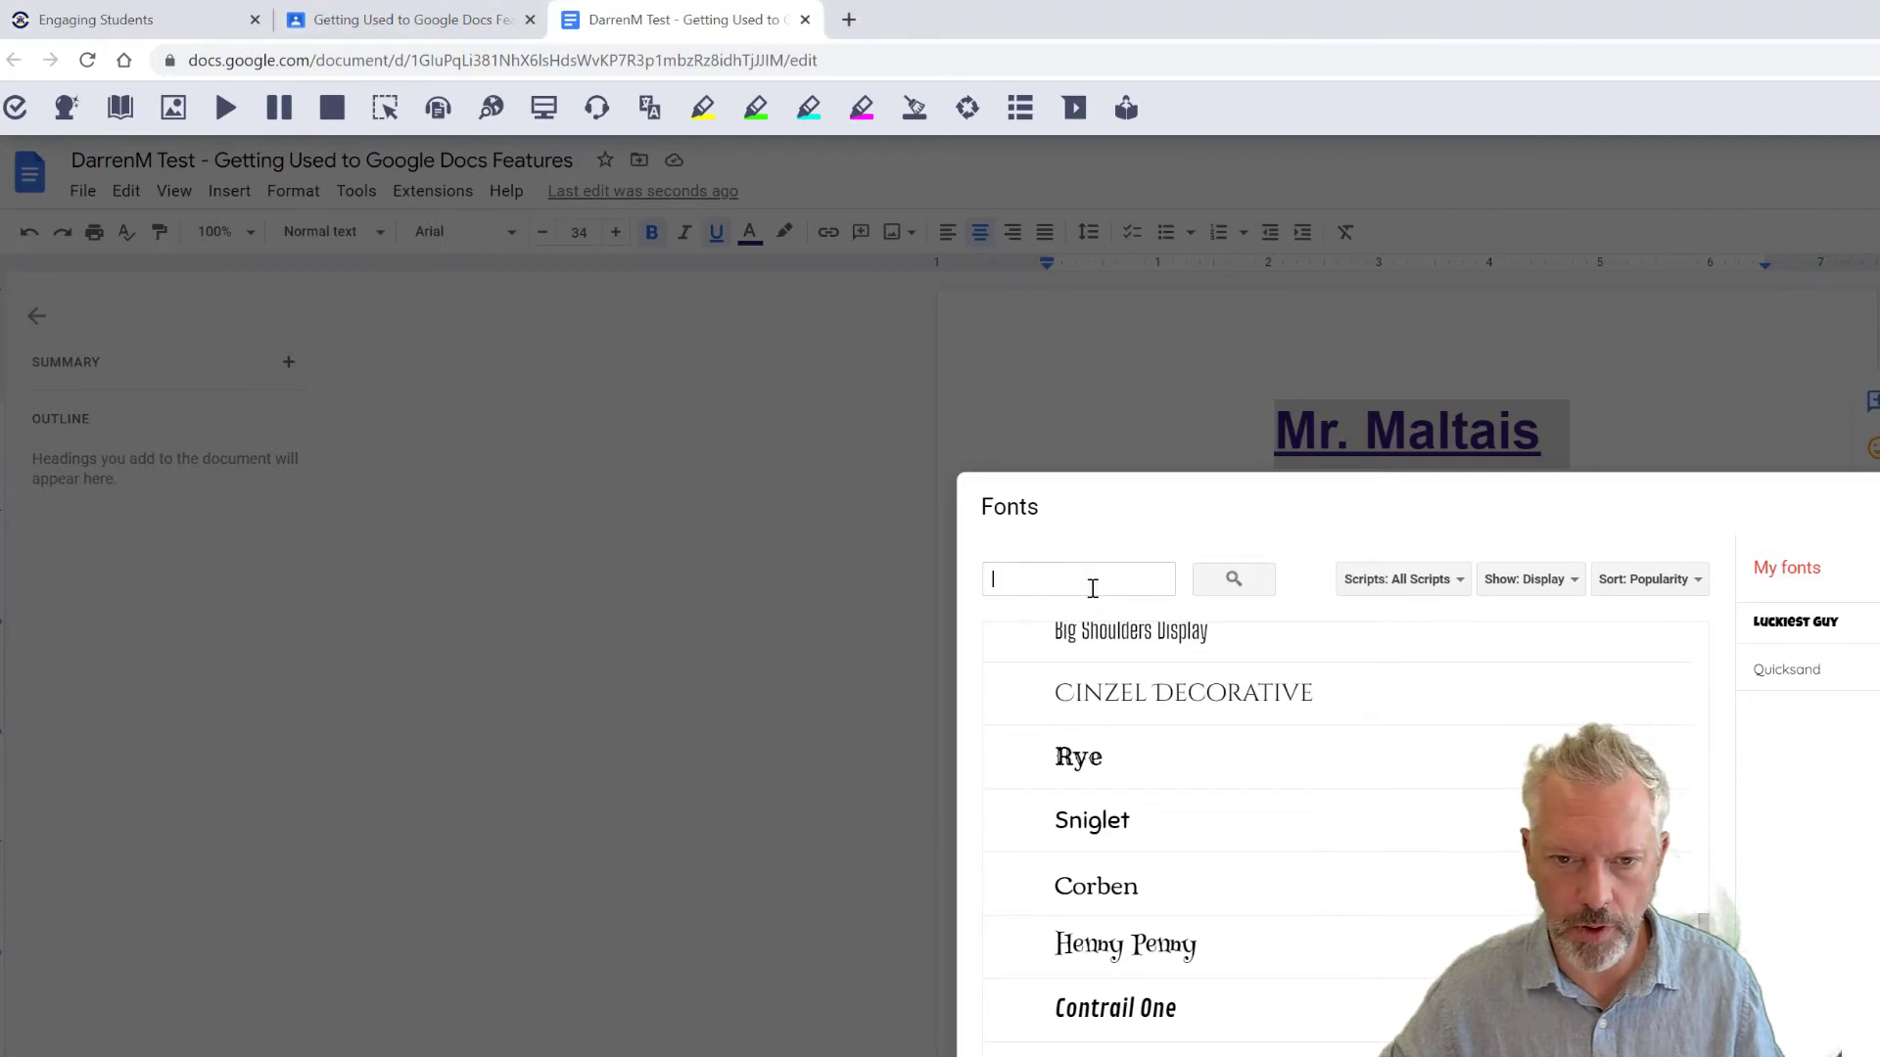
text(chel)
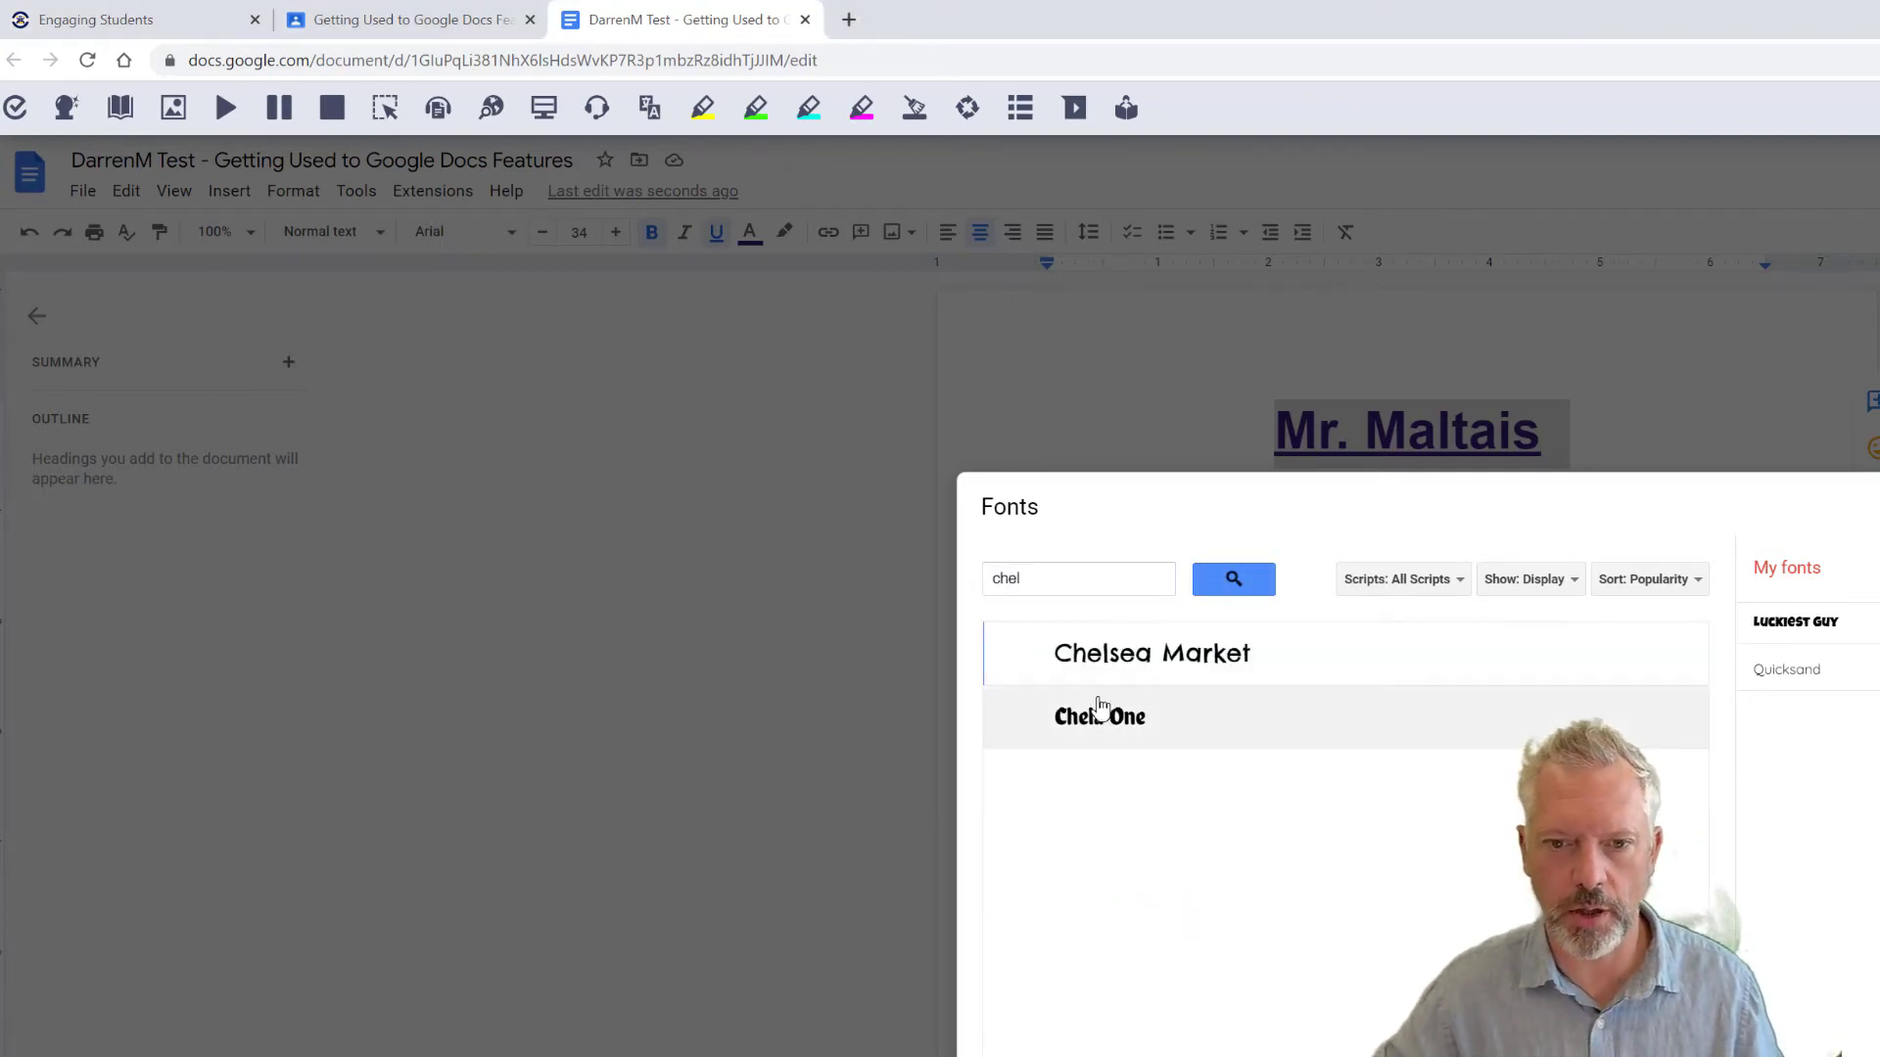
click(1104, 653)
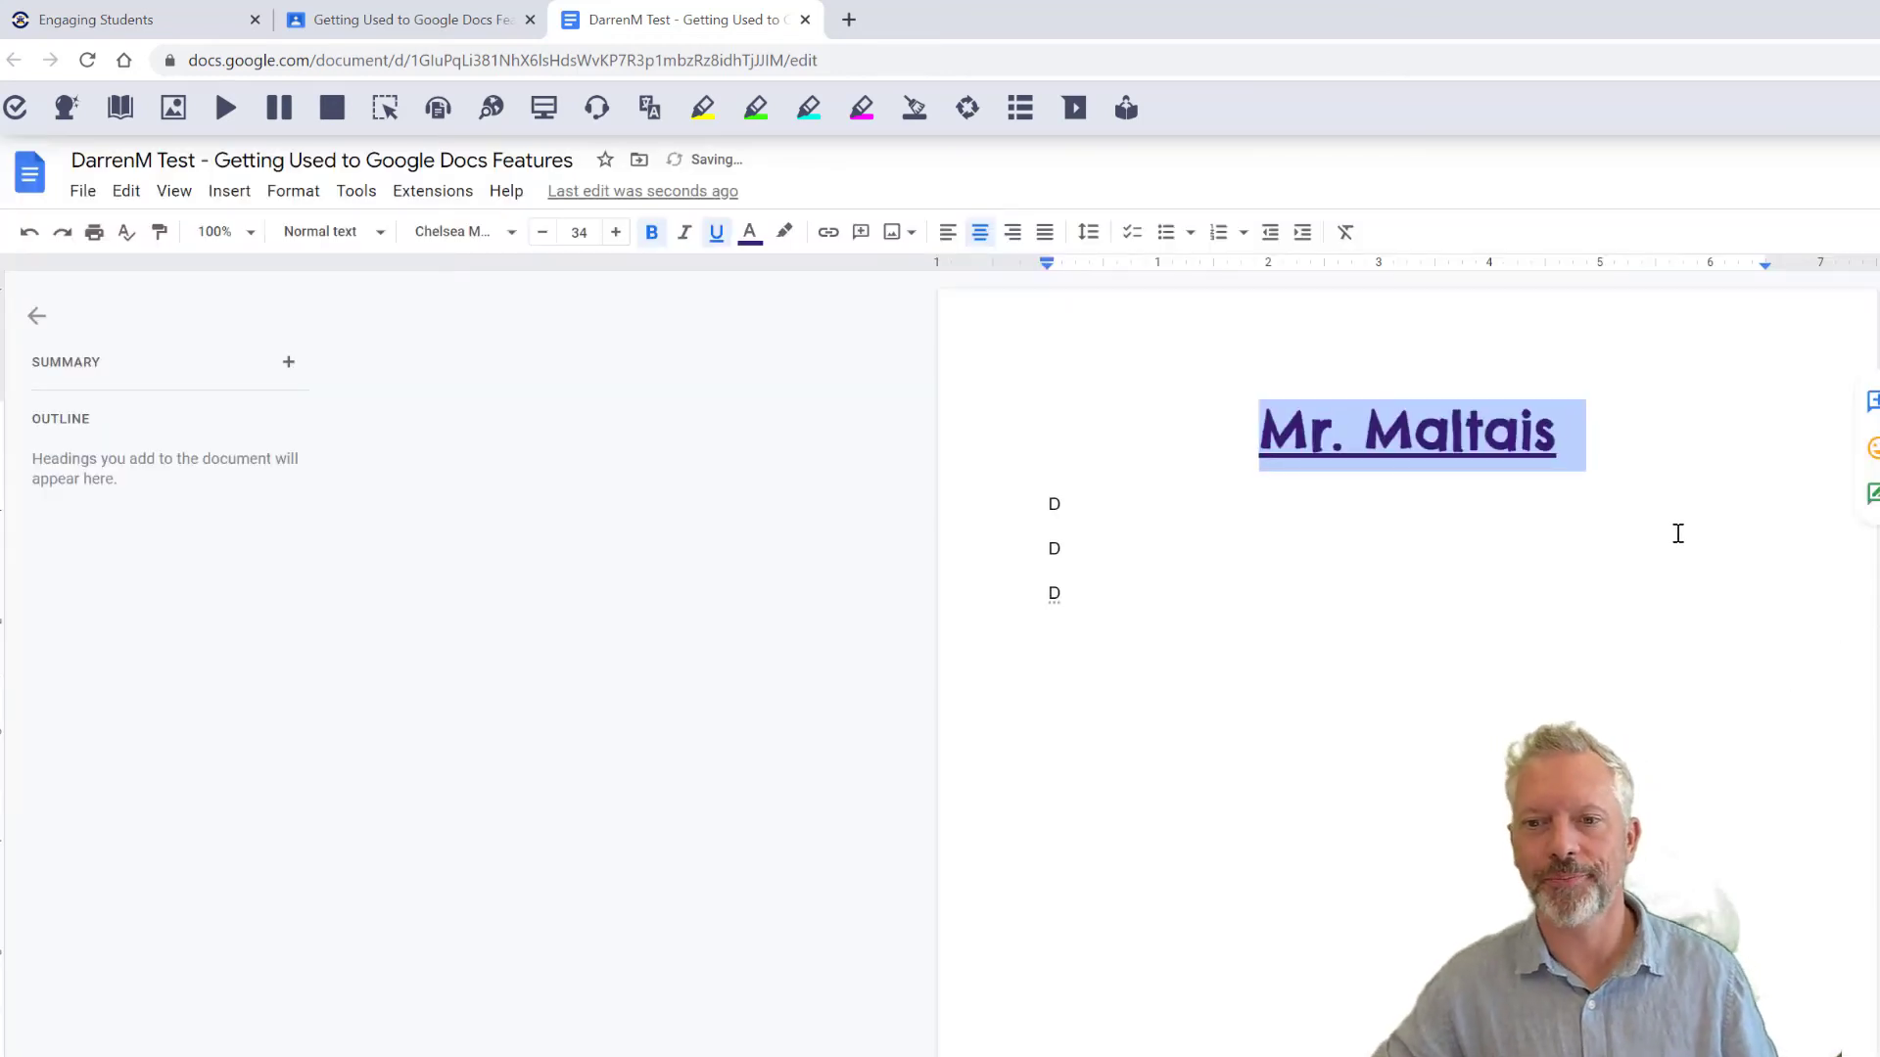
Step: Replace the first D below the name using voice typing, dictating "This is my voice" and "I'm typing with my voice."
click(1678, 533)
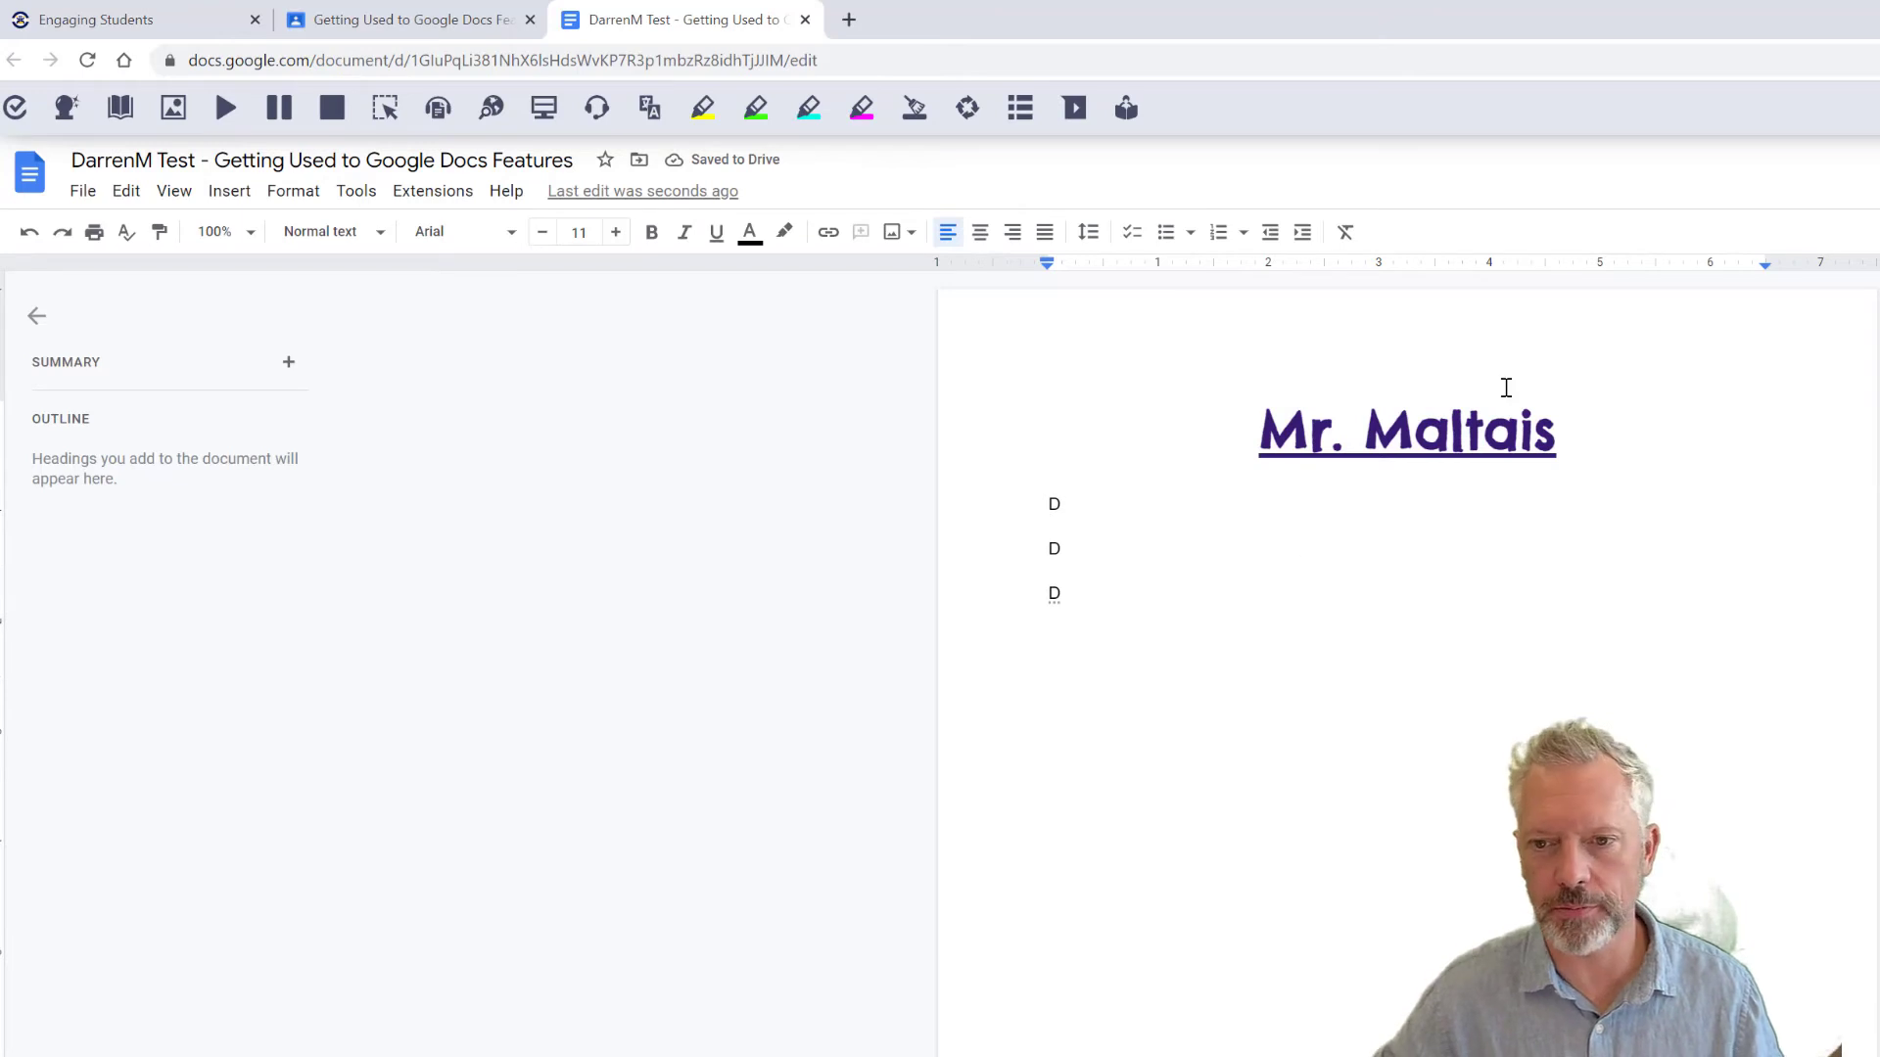
drag(1067, 503, 1041, 503)
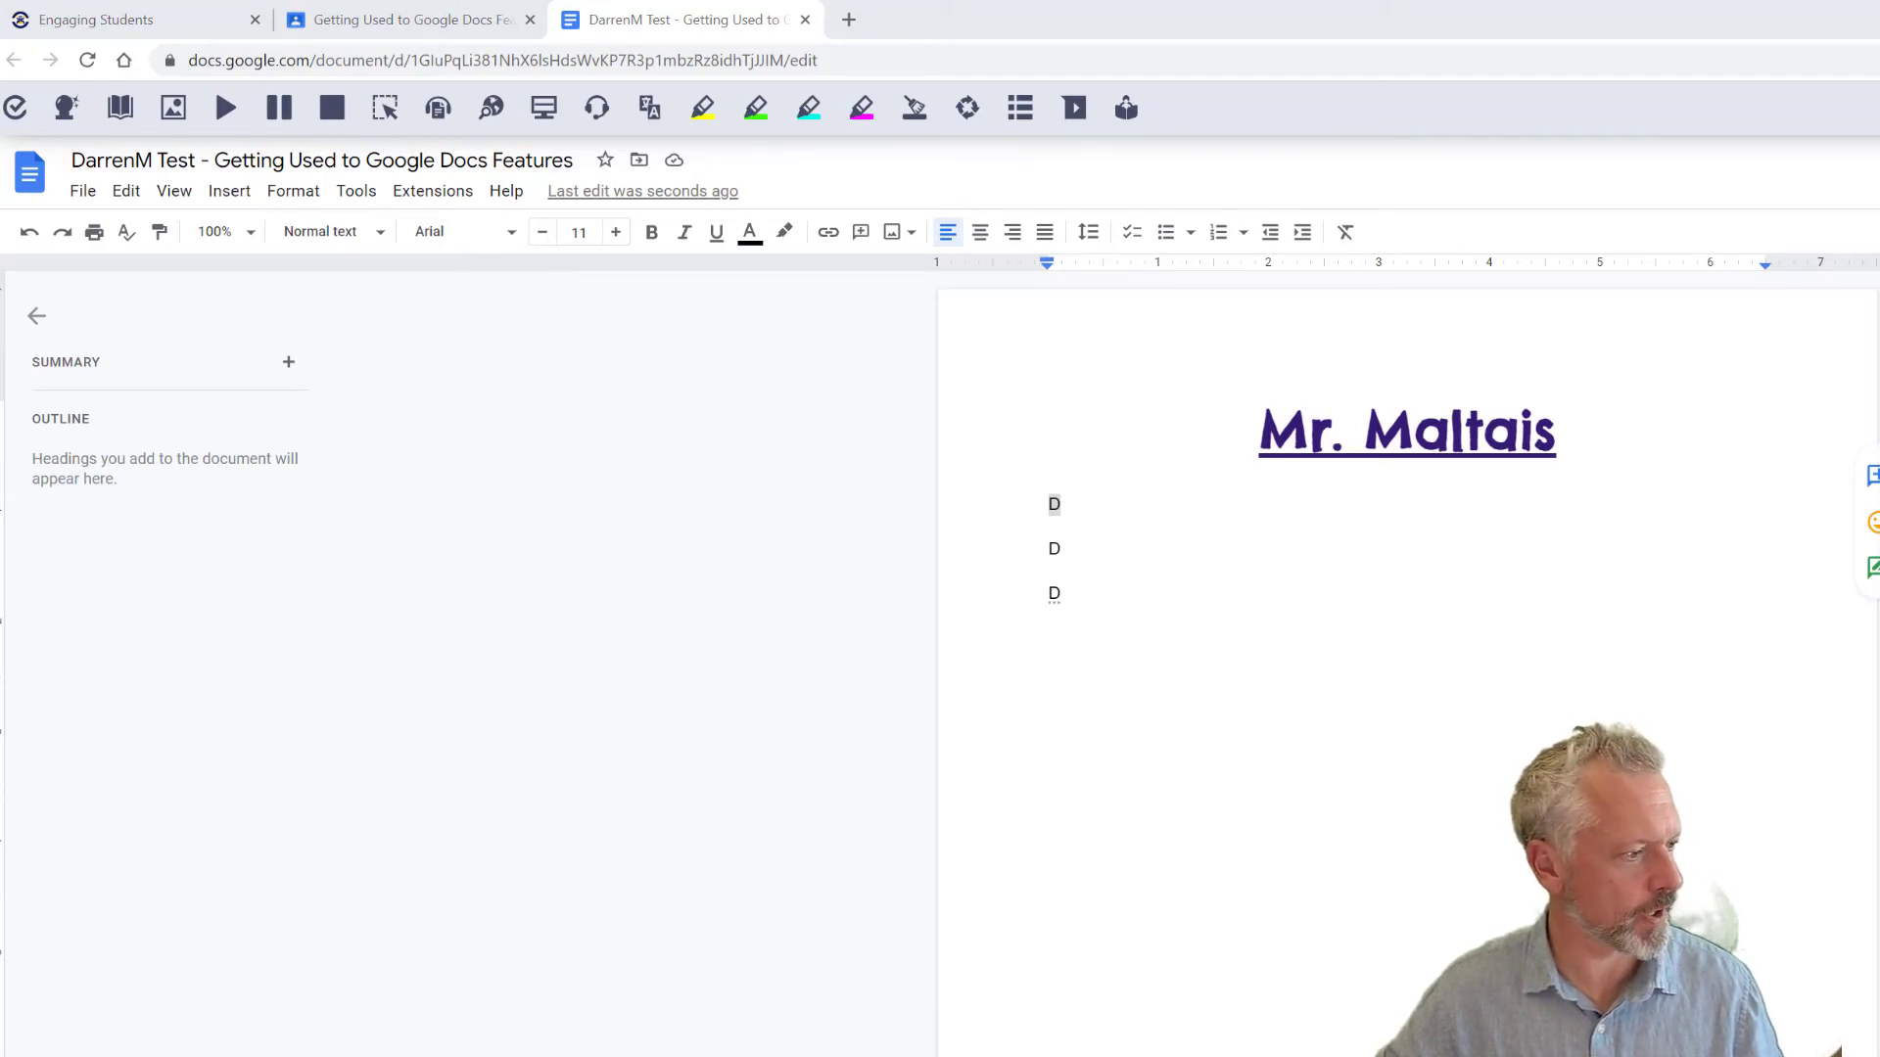
click(1072, 509)
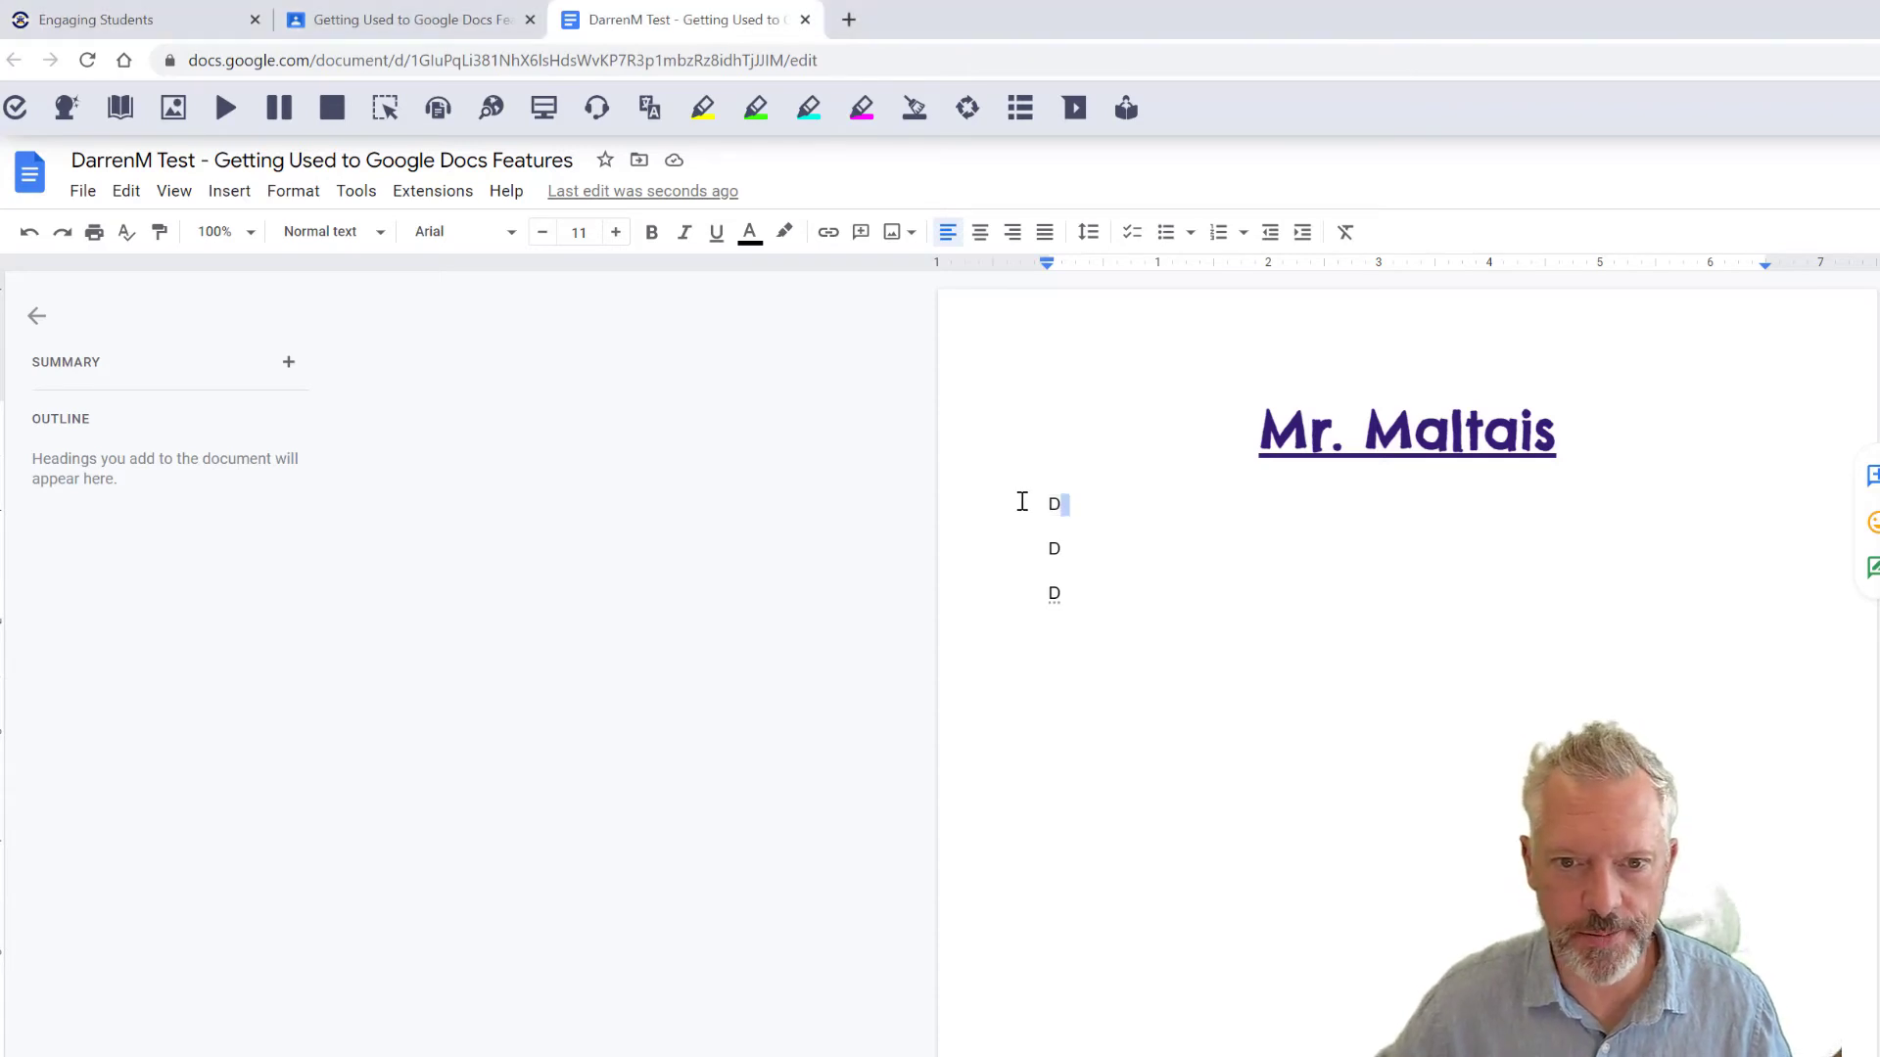
double_click(1053, 505)
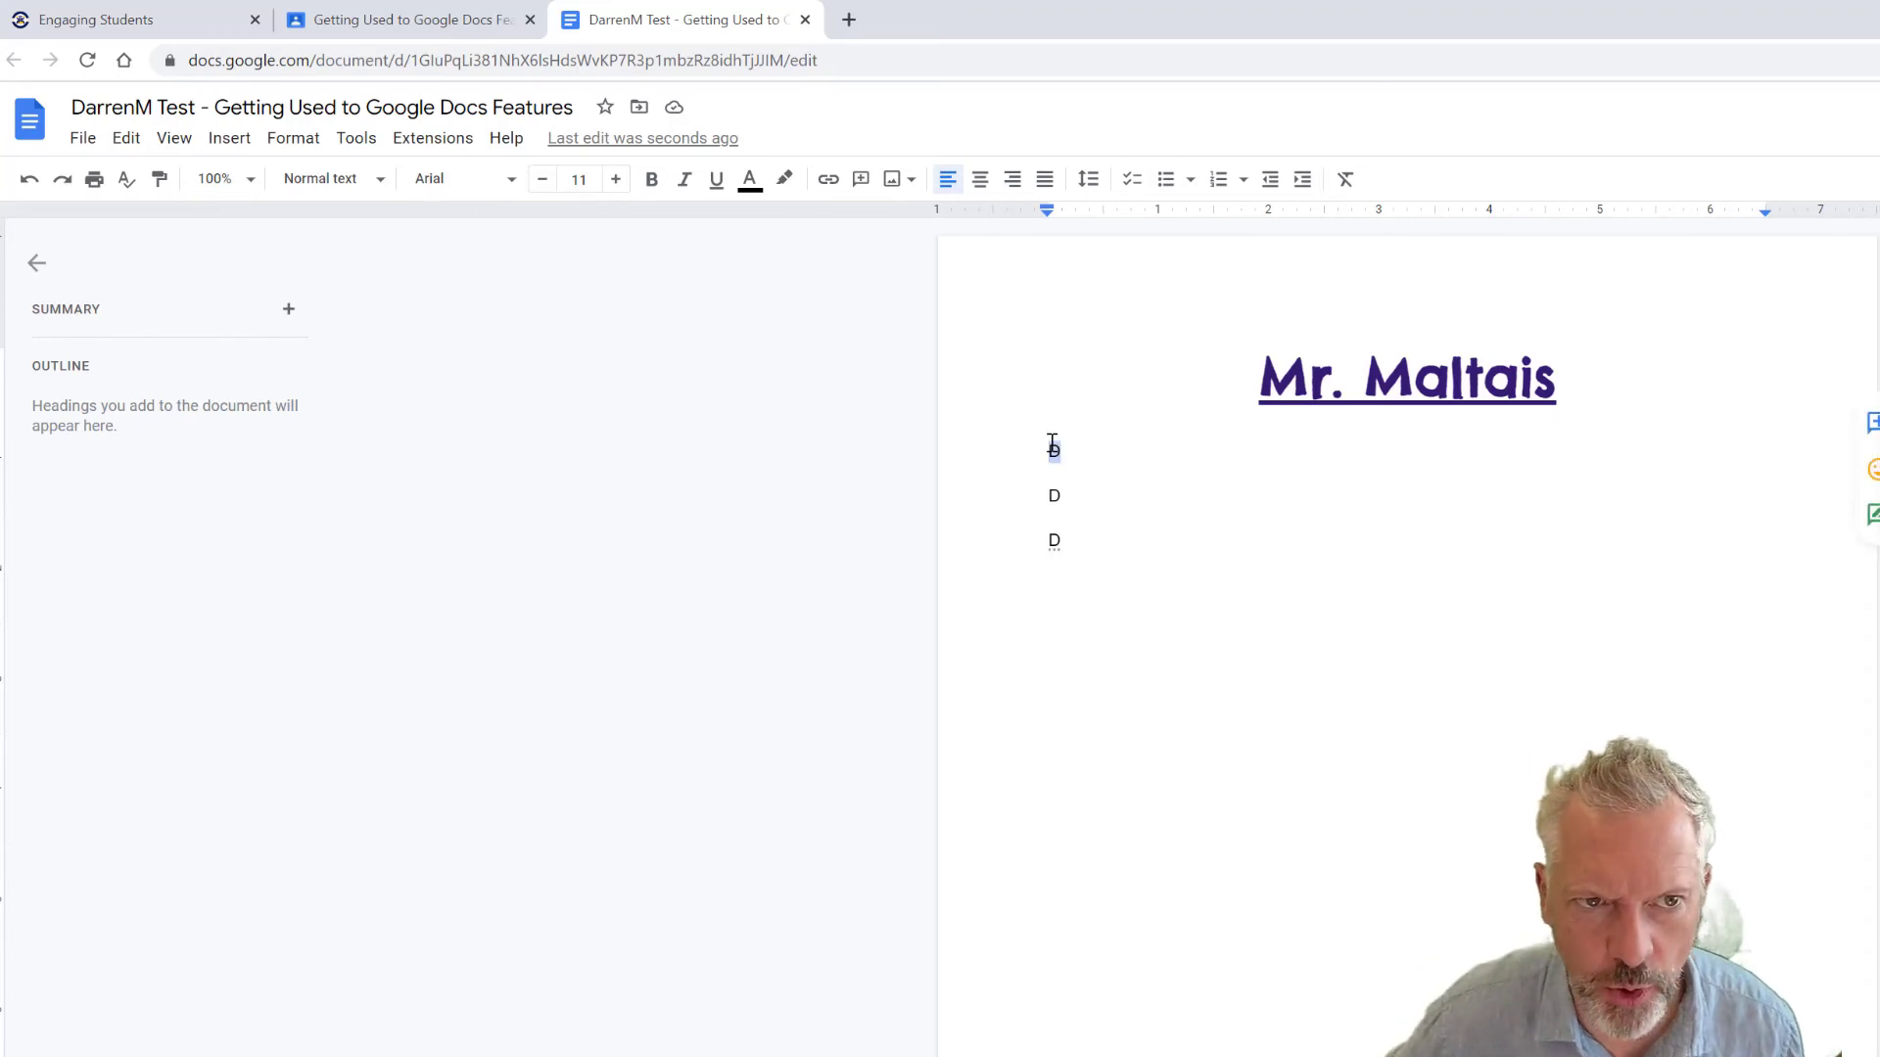
drag(1067, 456, 1041, 457)
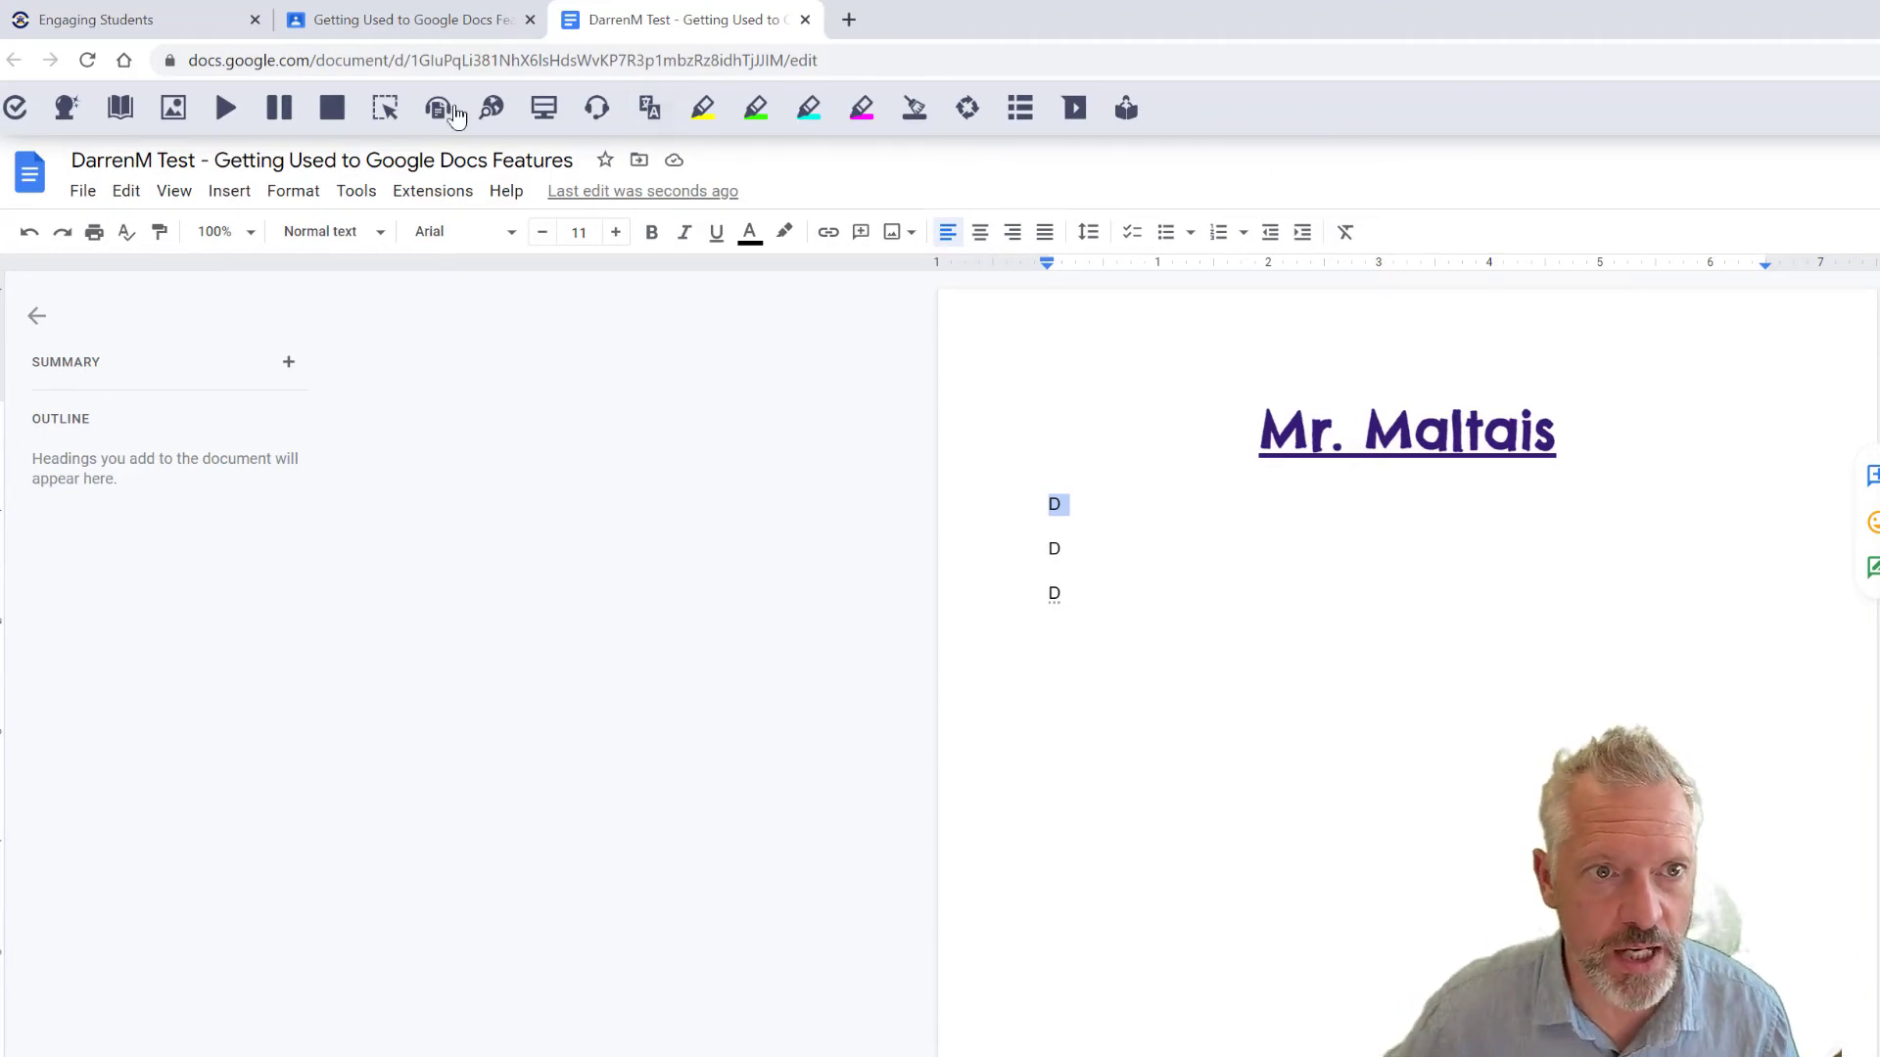
click(599, 110)
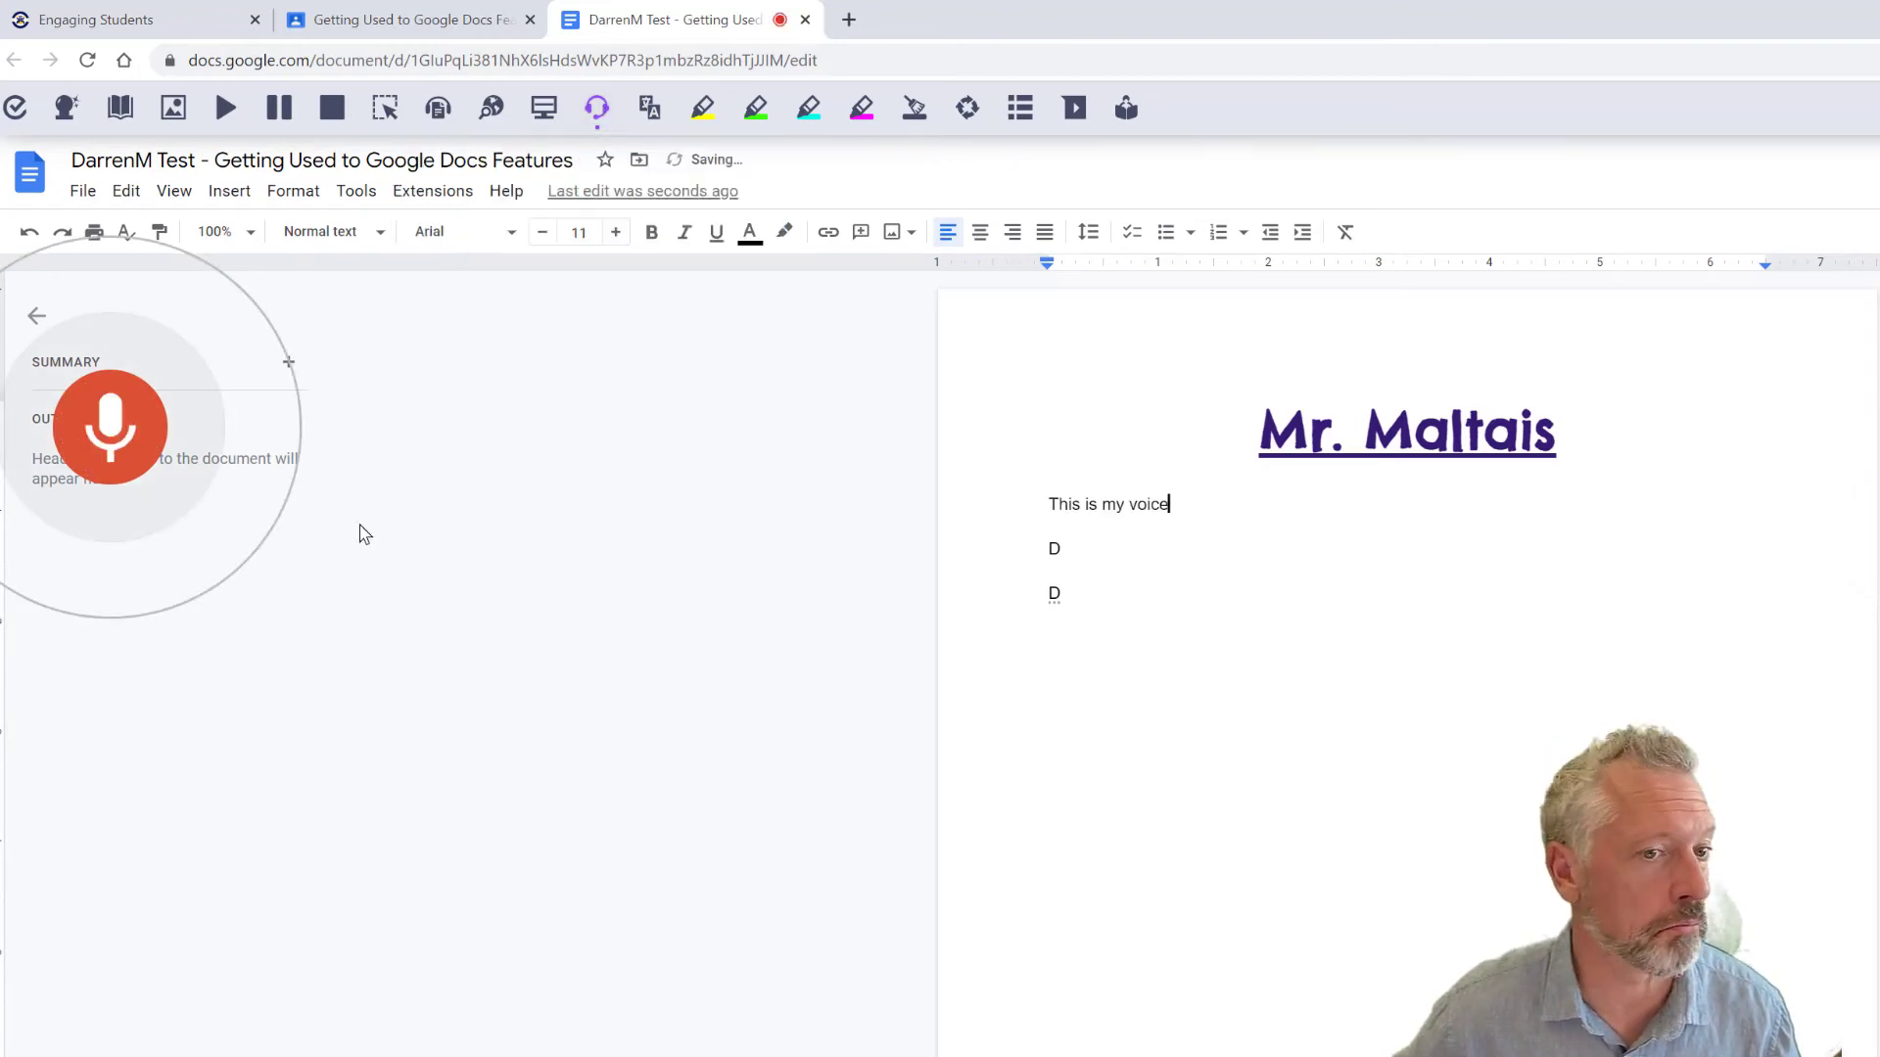
click(136, 453)
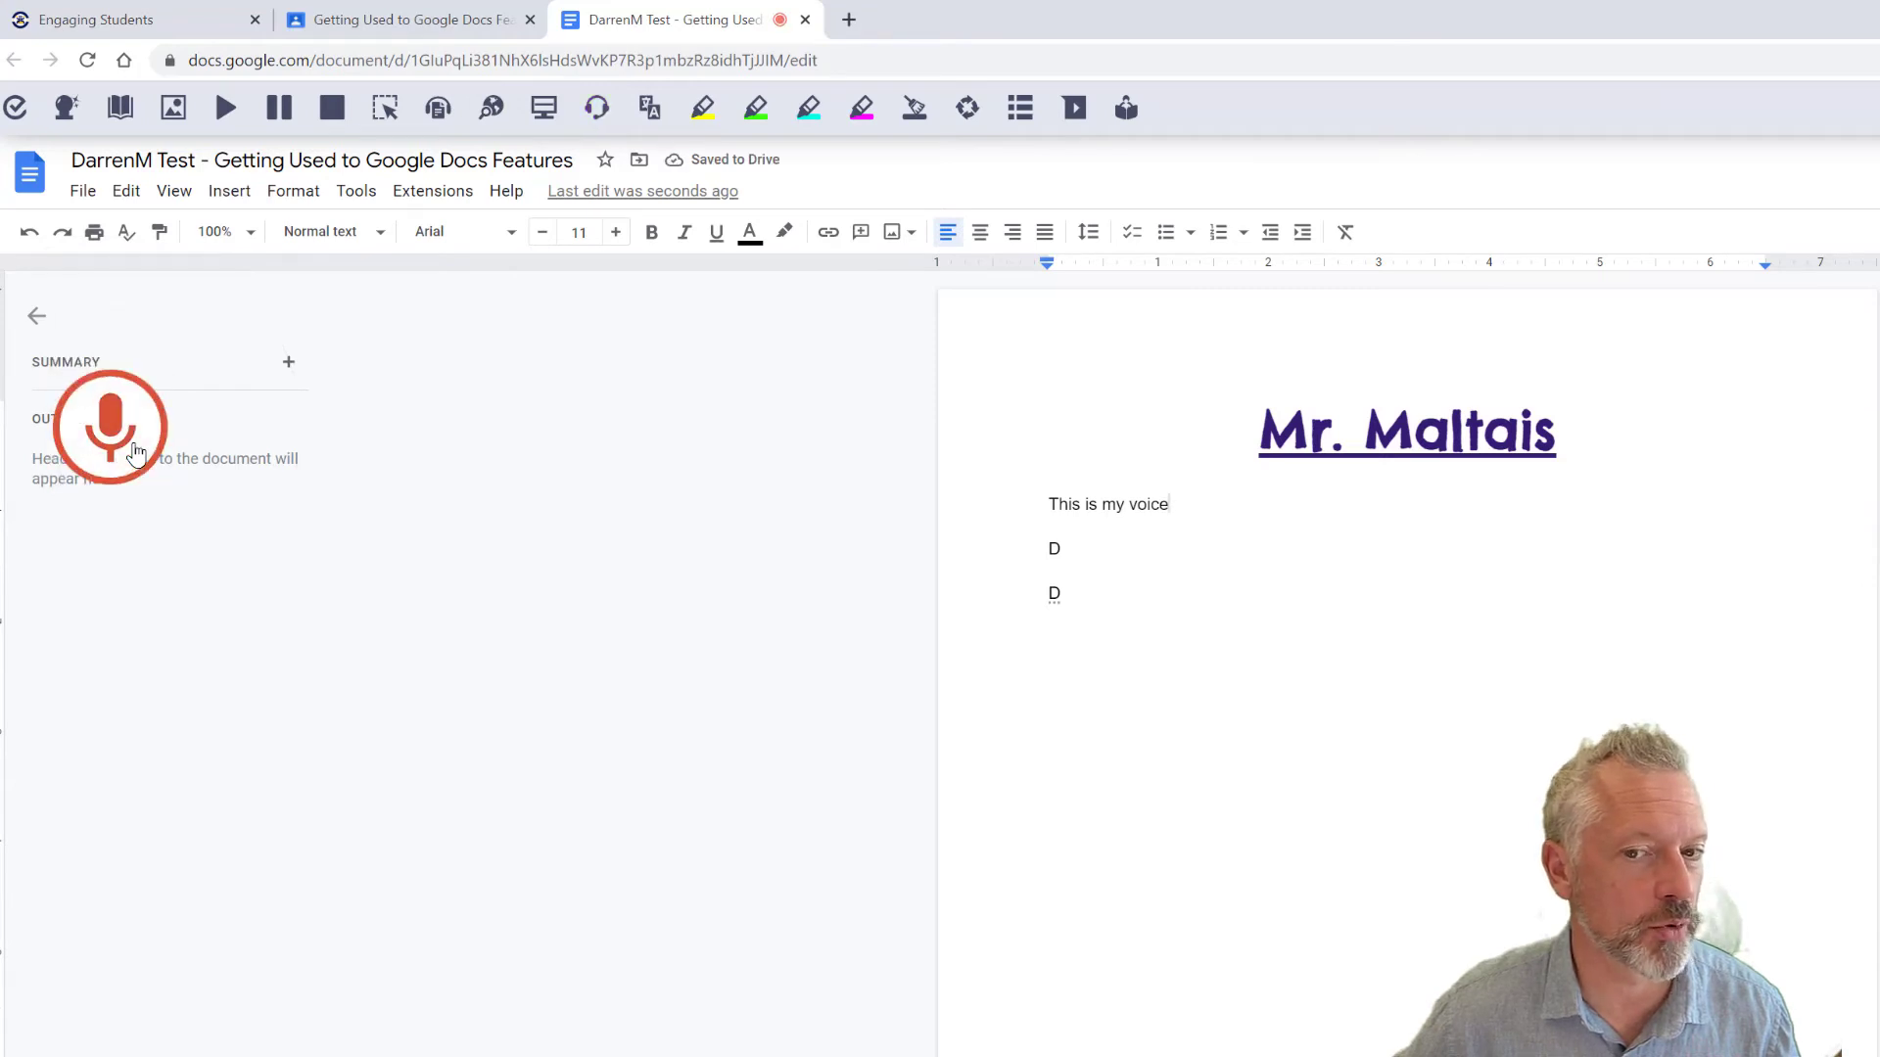
click(136, 452)
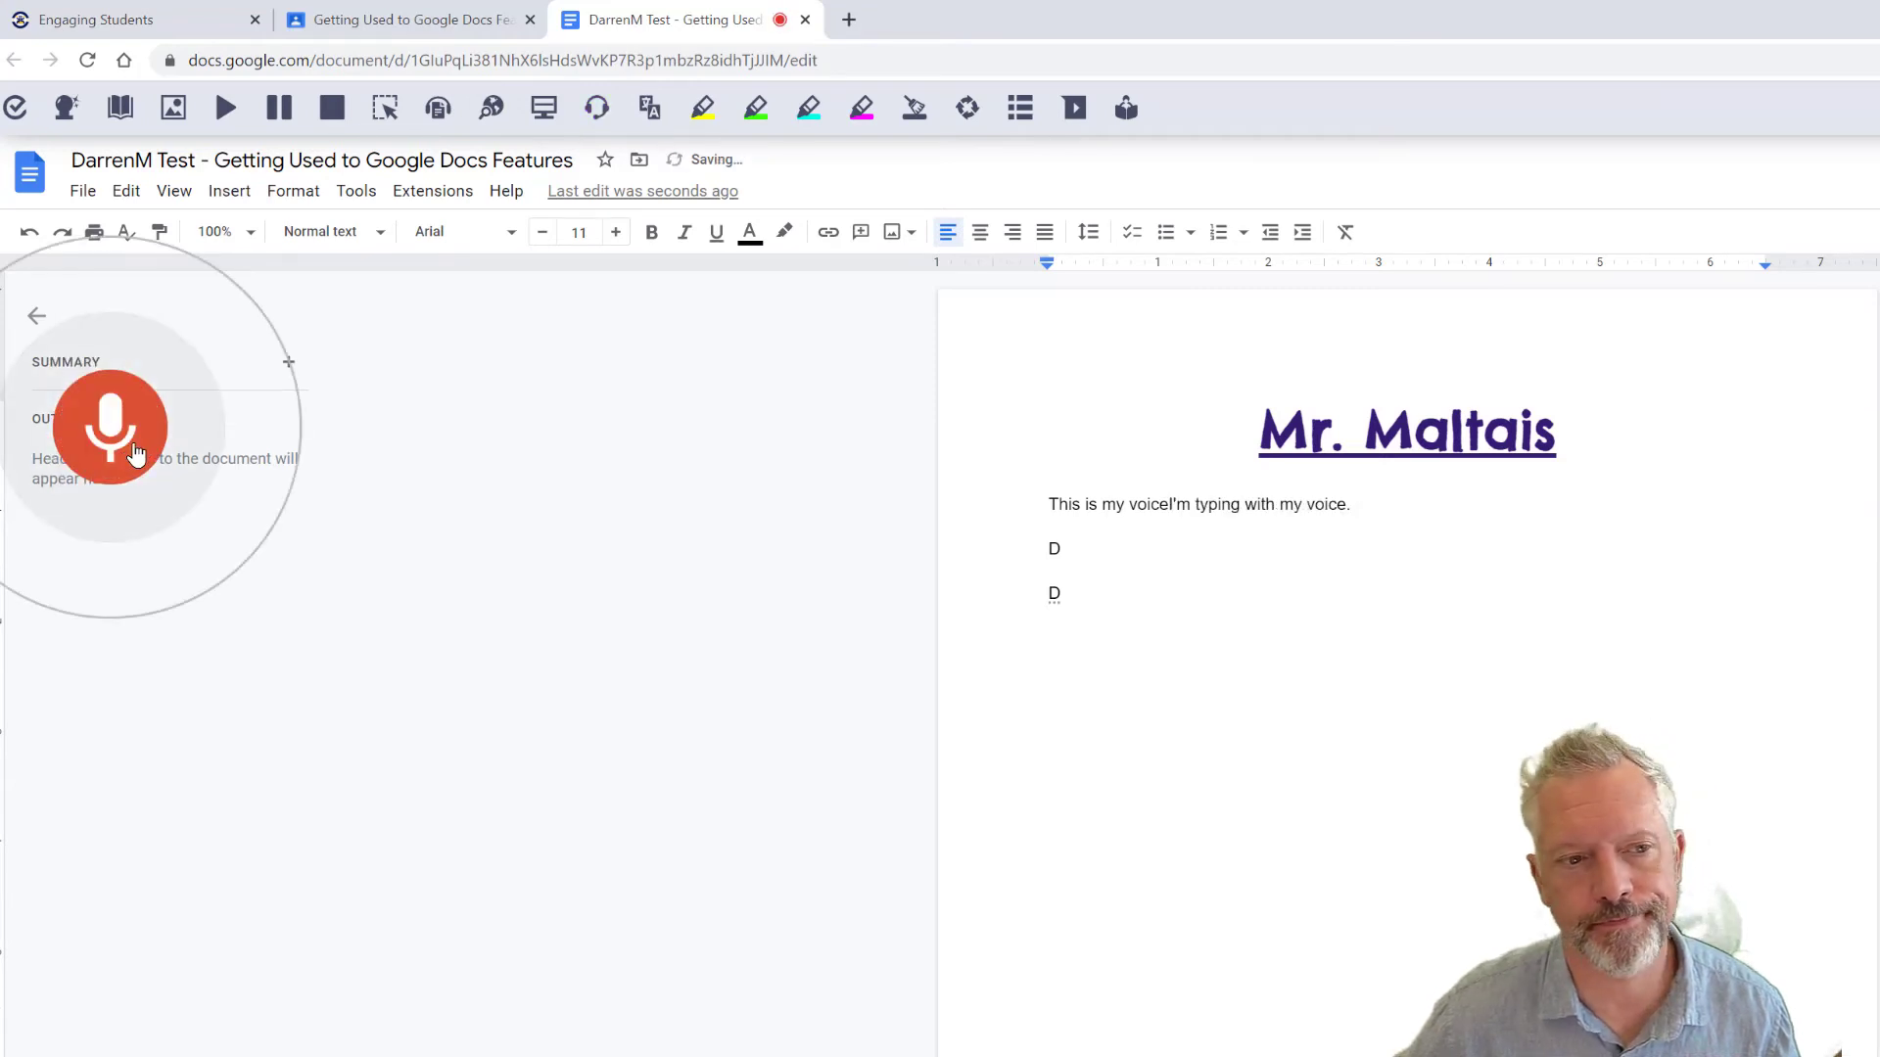
click(136, 453)
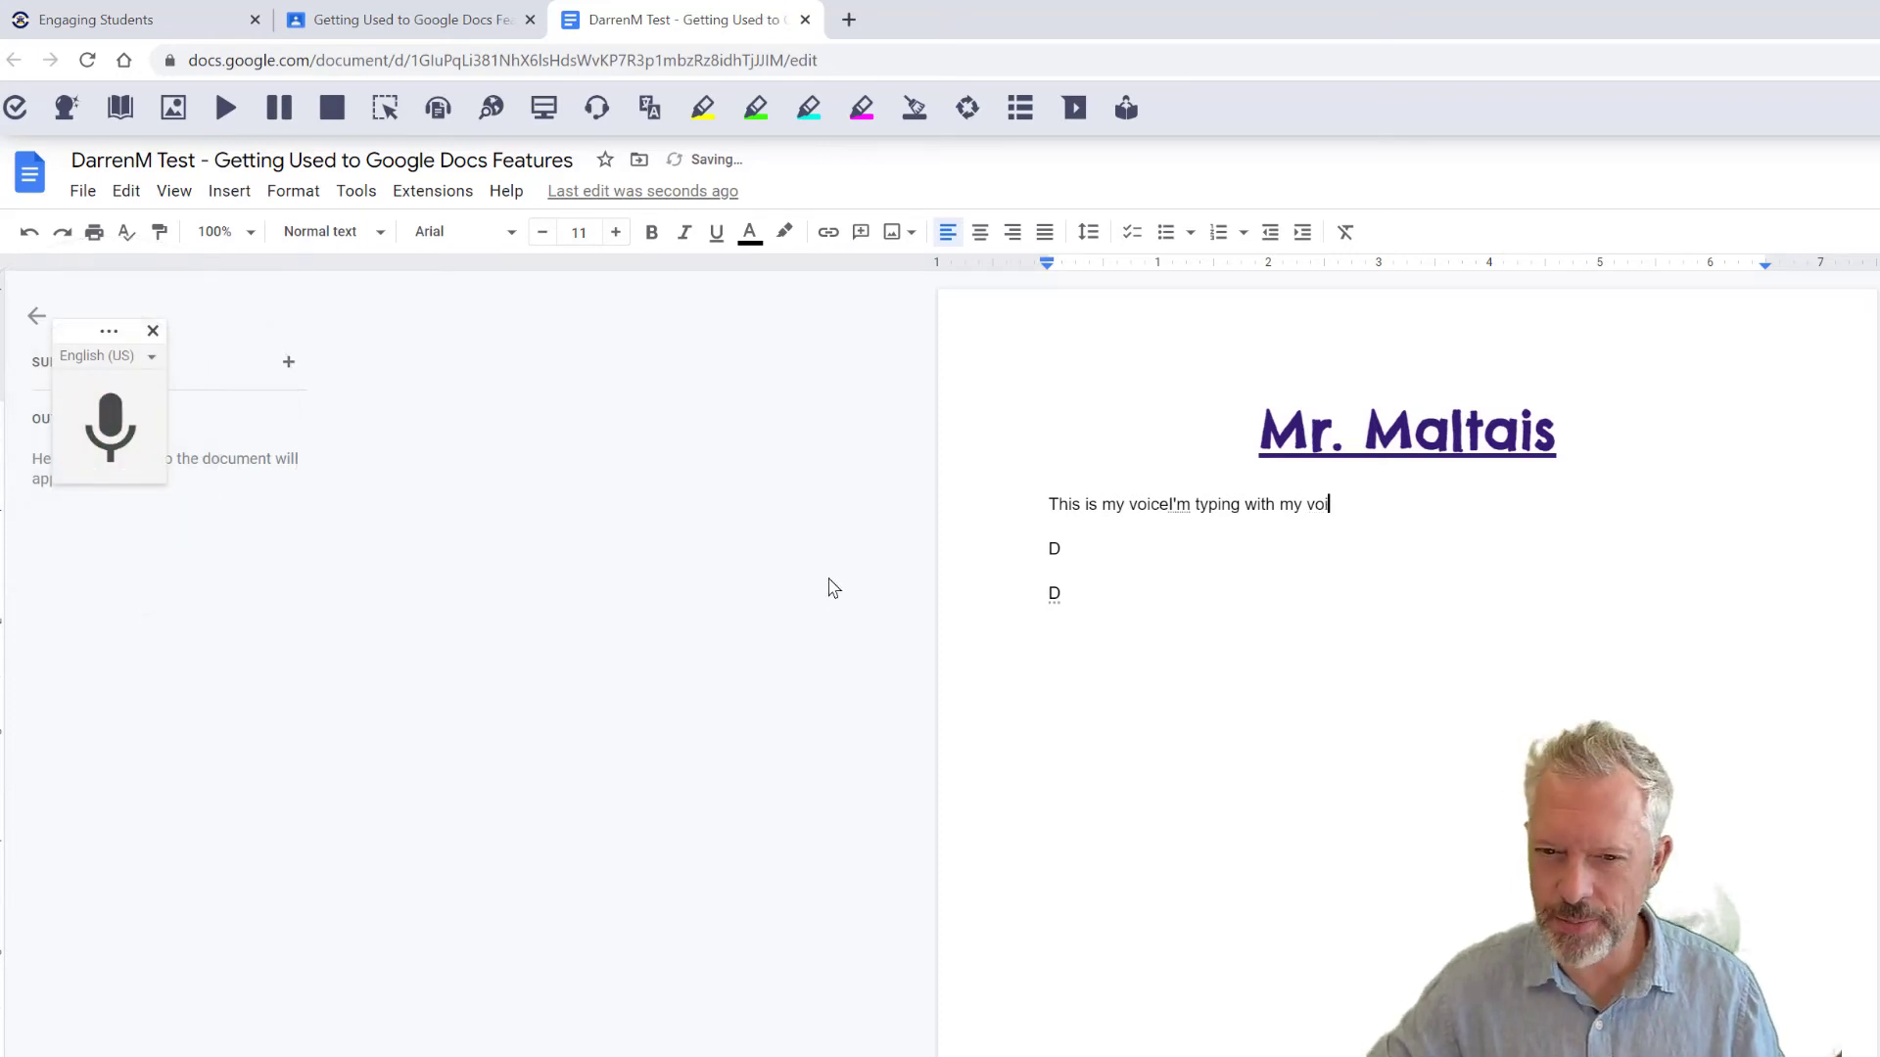
Step: Delete all of the dictated test text from the first line below the name
key(BackSpace)
key(BackSpace)
key(BackSpace)
key(BackSpace)
key(BackSpace)
key(BackSpace)
key(BackSpace)
key(BackSpace)
key(BackSpace)
key(BackSpace)
key(BackSpace)
key(BackSpace)
key(BackSpace)
key(BackSpace)
key(BackSpace)
key(BackSpace)
key(BackSpace)
key(BackSpace)
key(BackSpace)
key(BackSpace)
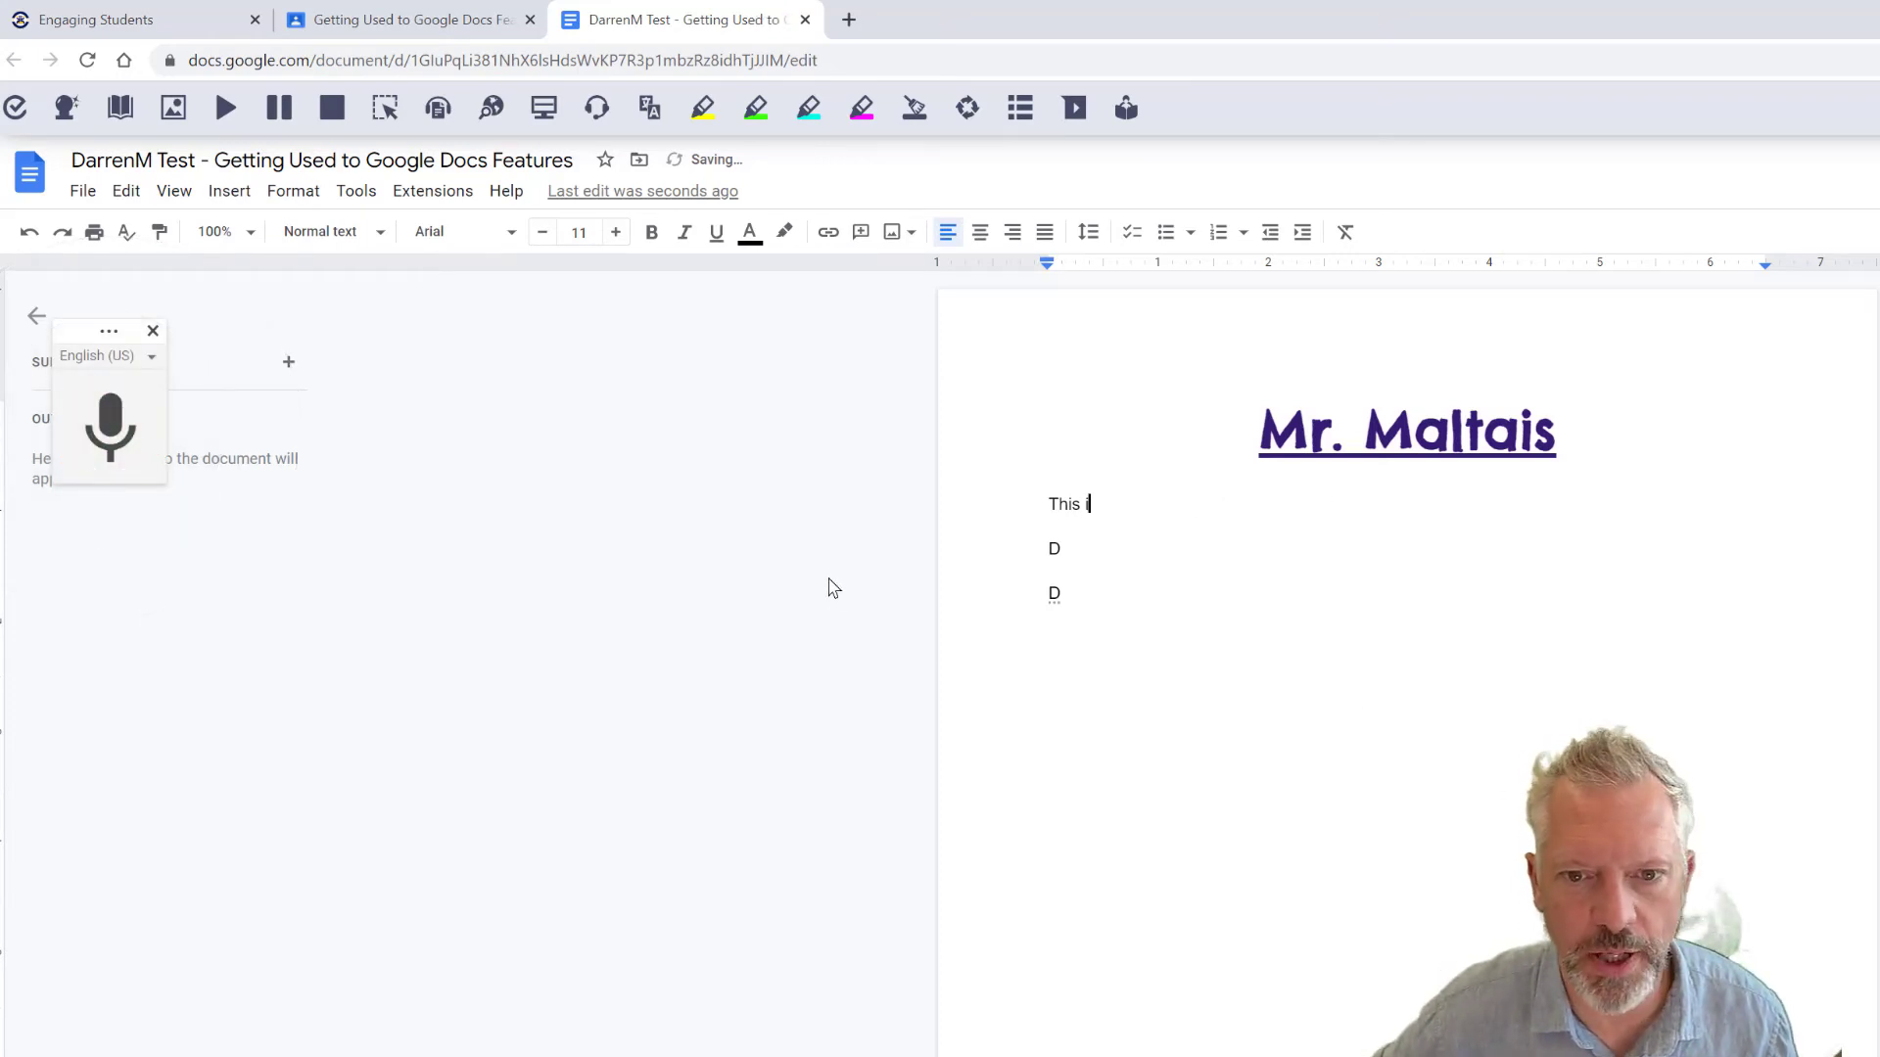
key(BackSpace)
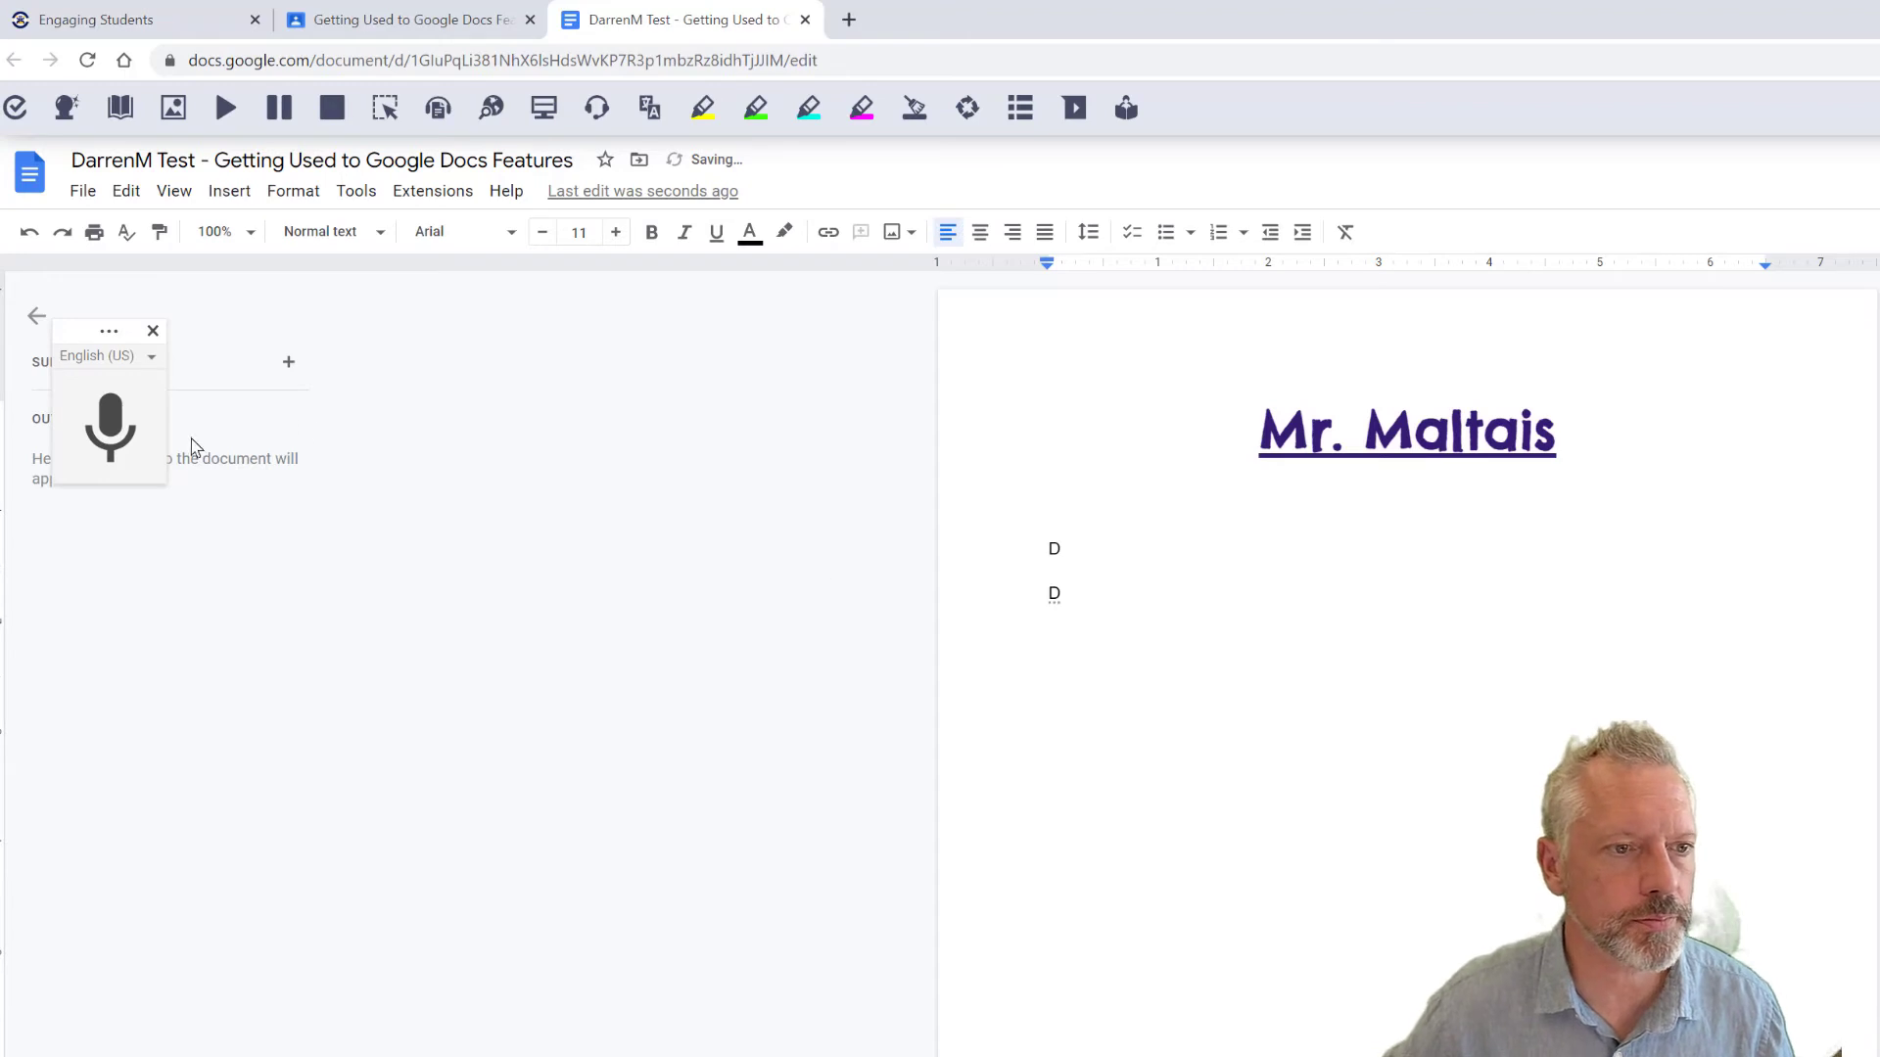
Step: Dictate "My family" on the empty line below the name and replace the D beneath it with dictated "Things that I like"
click(136, 452)
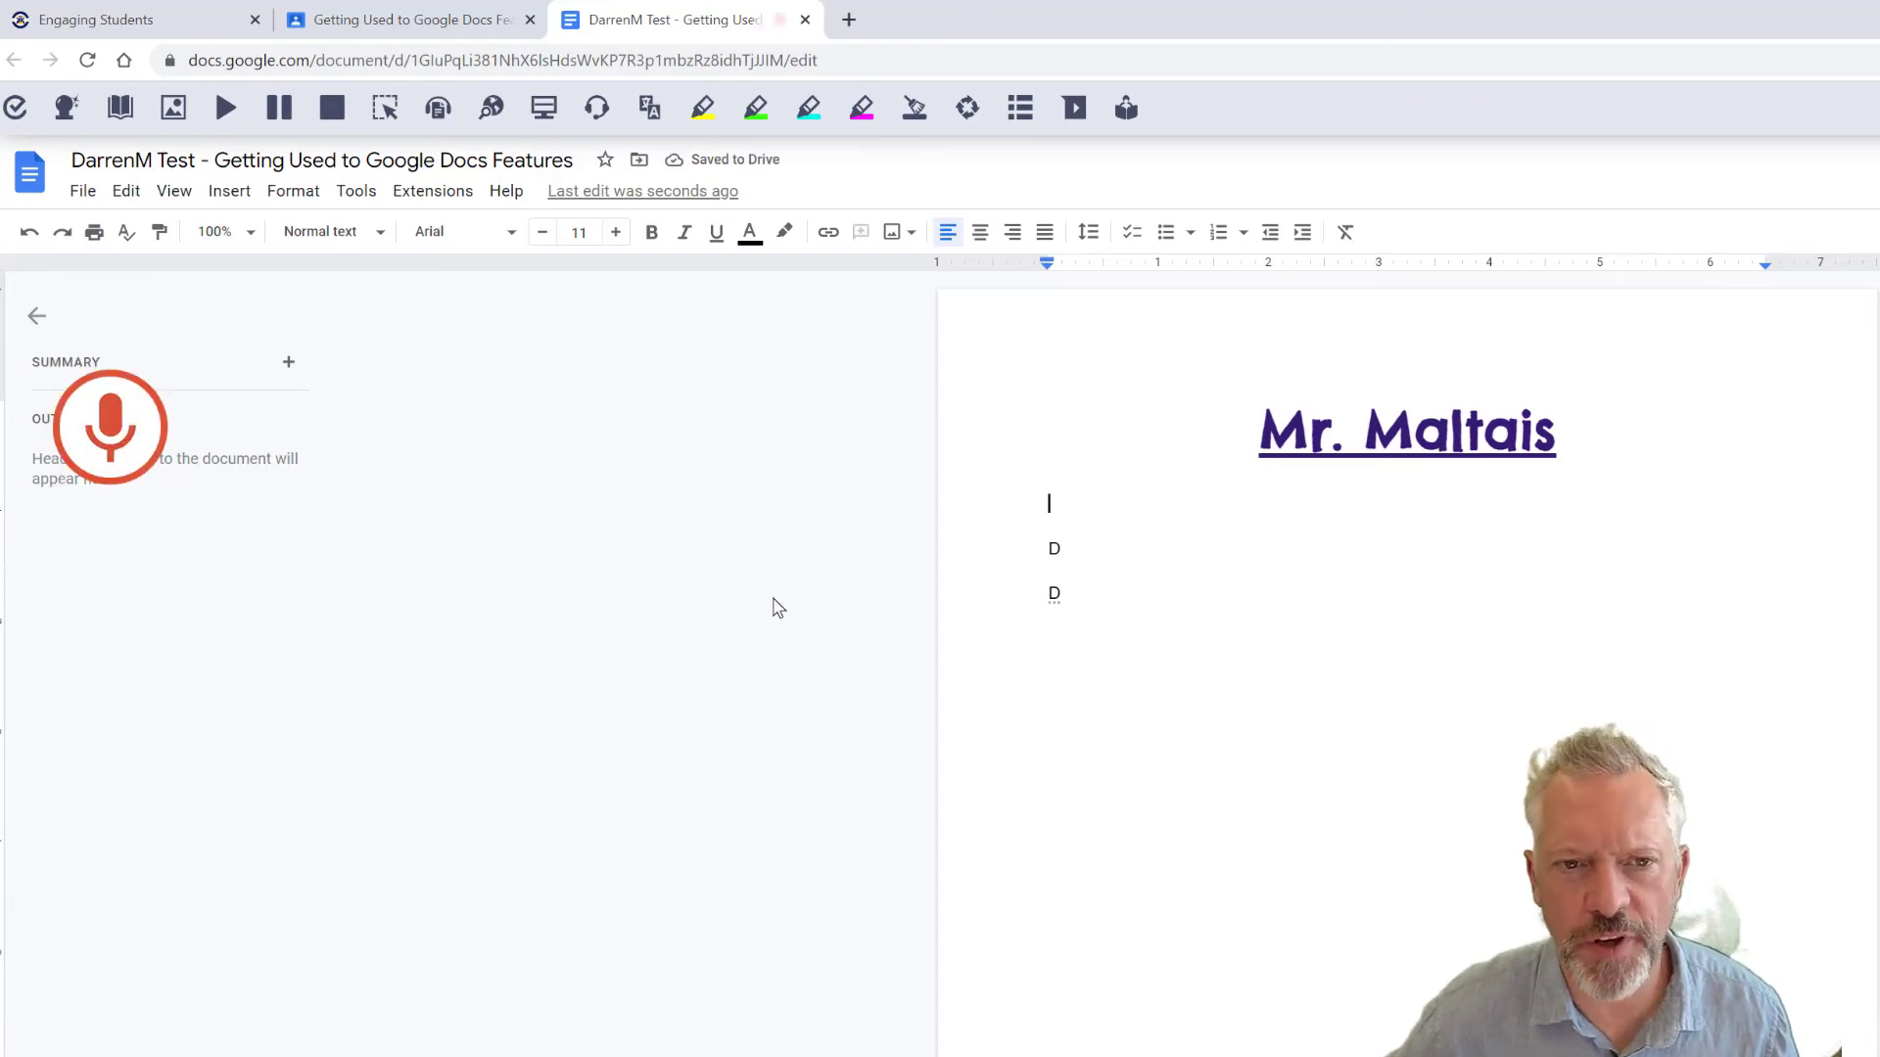
click(115, 440)
double_click(1055, 546)
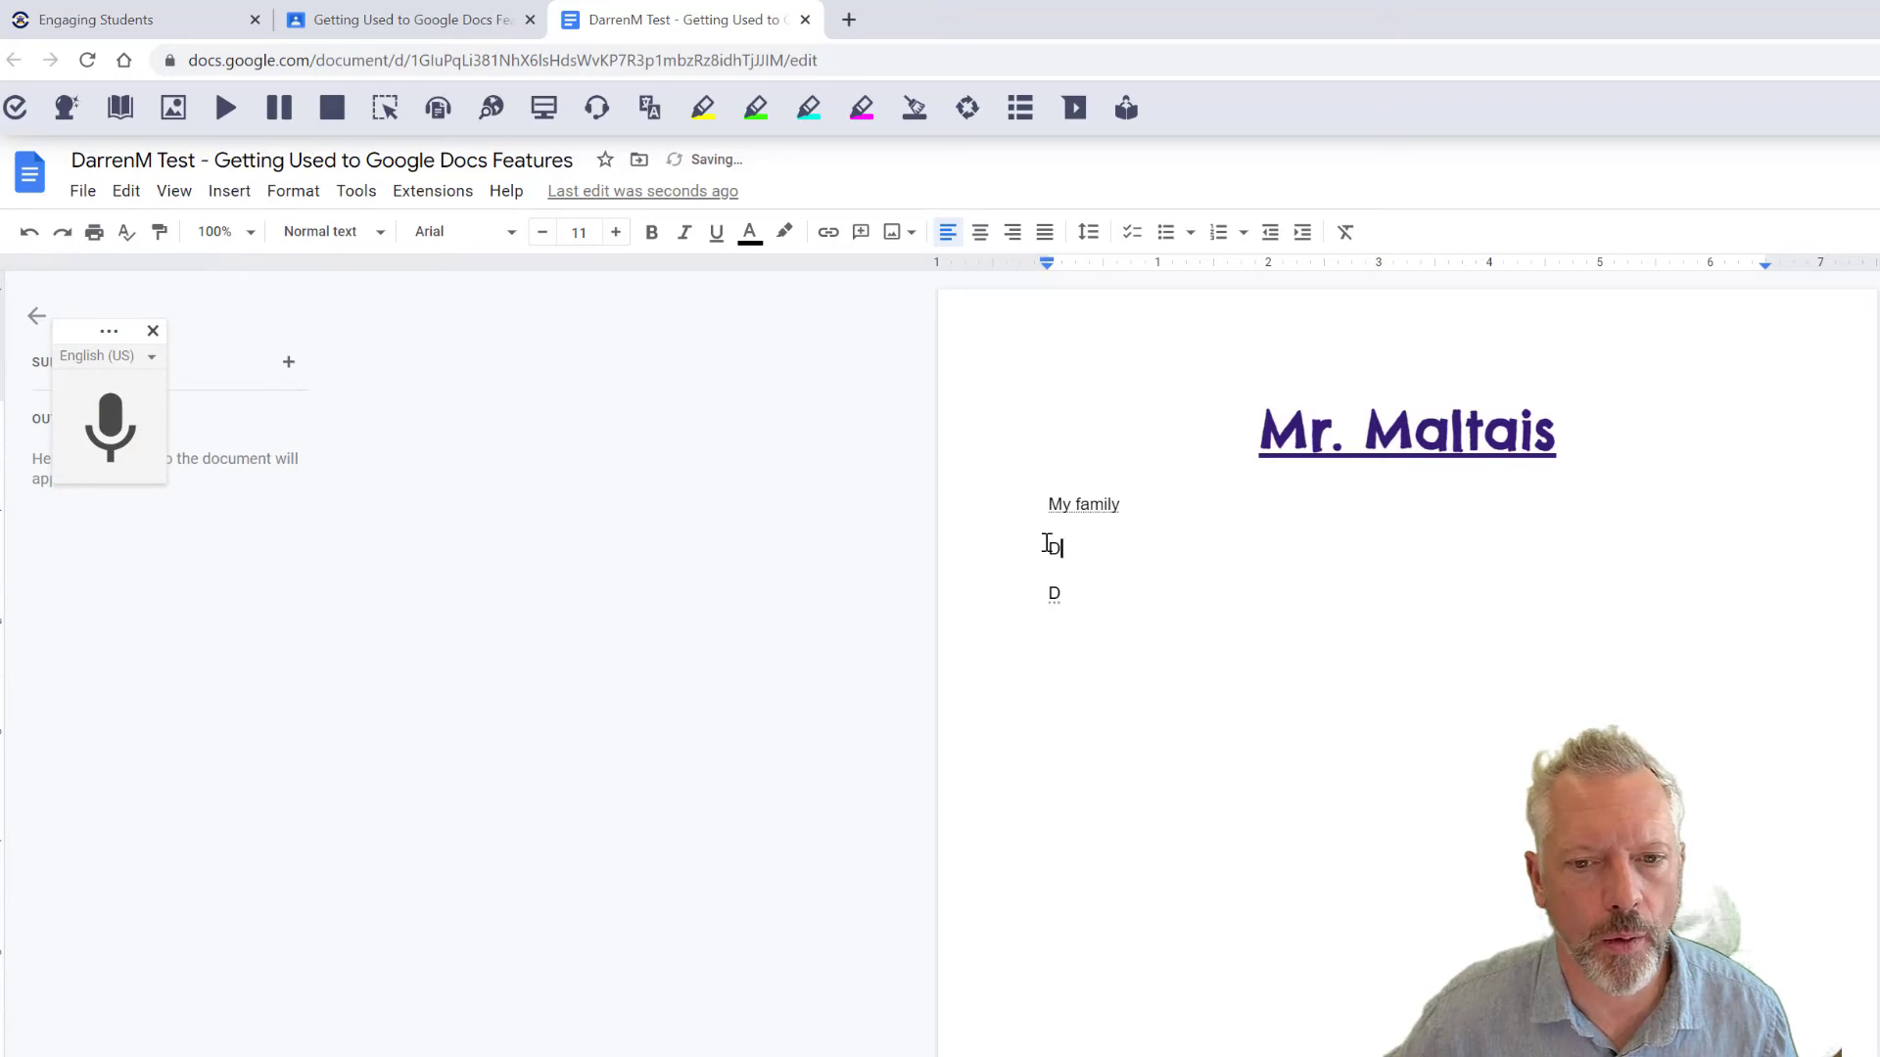
click(123, 482)
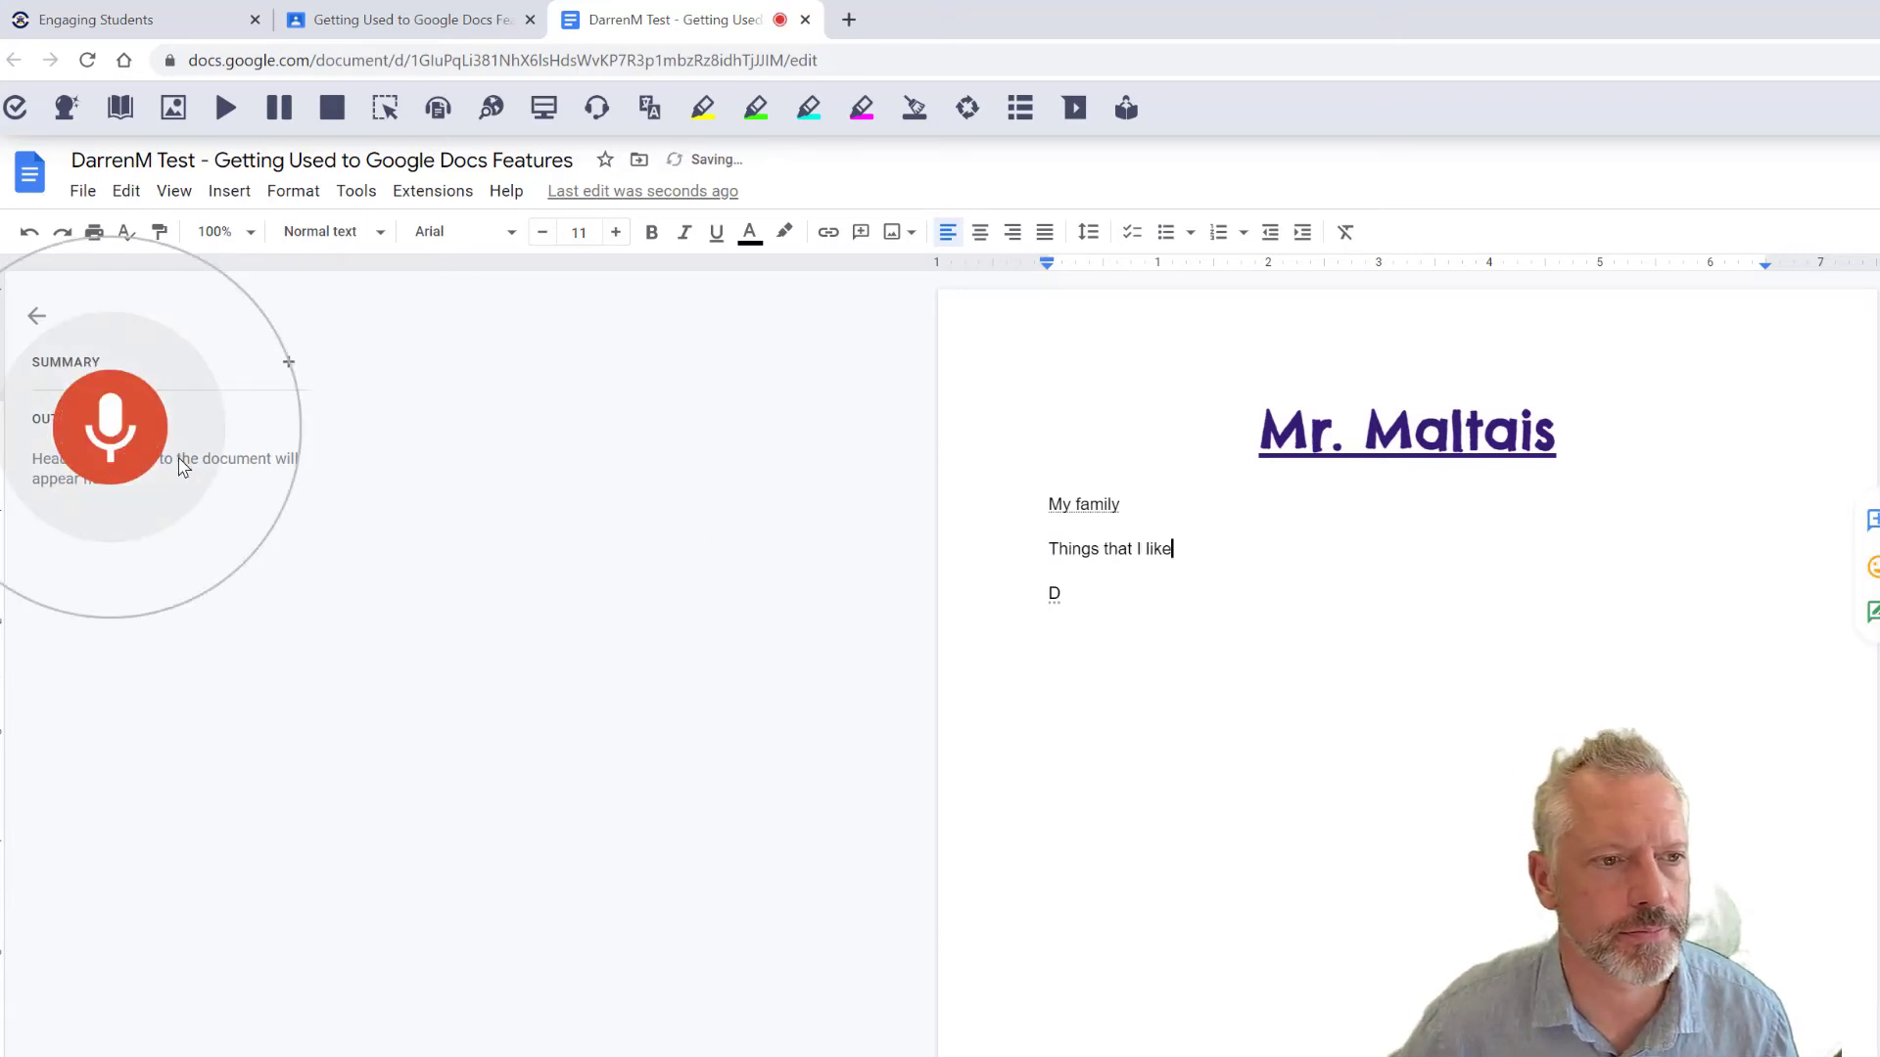
click(108, 431)
Step: Replace the last remaining D with dictated "My hometown" and close voice typing
drag(1065, 592, 1045, 595)
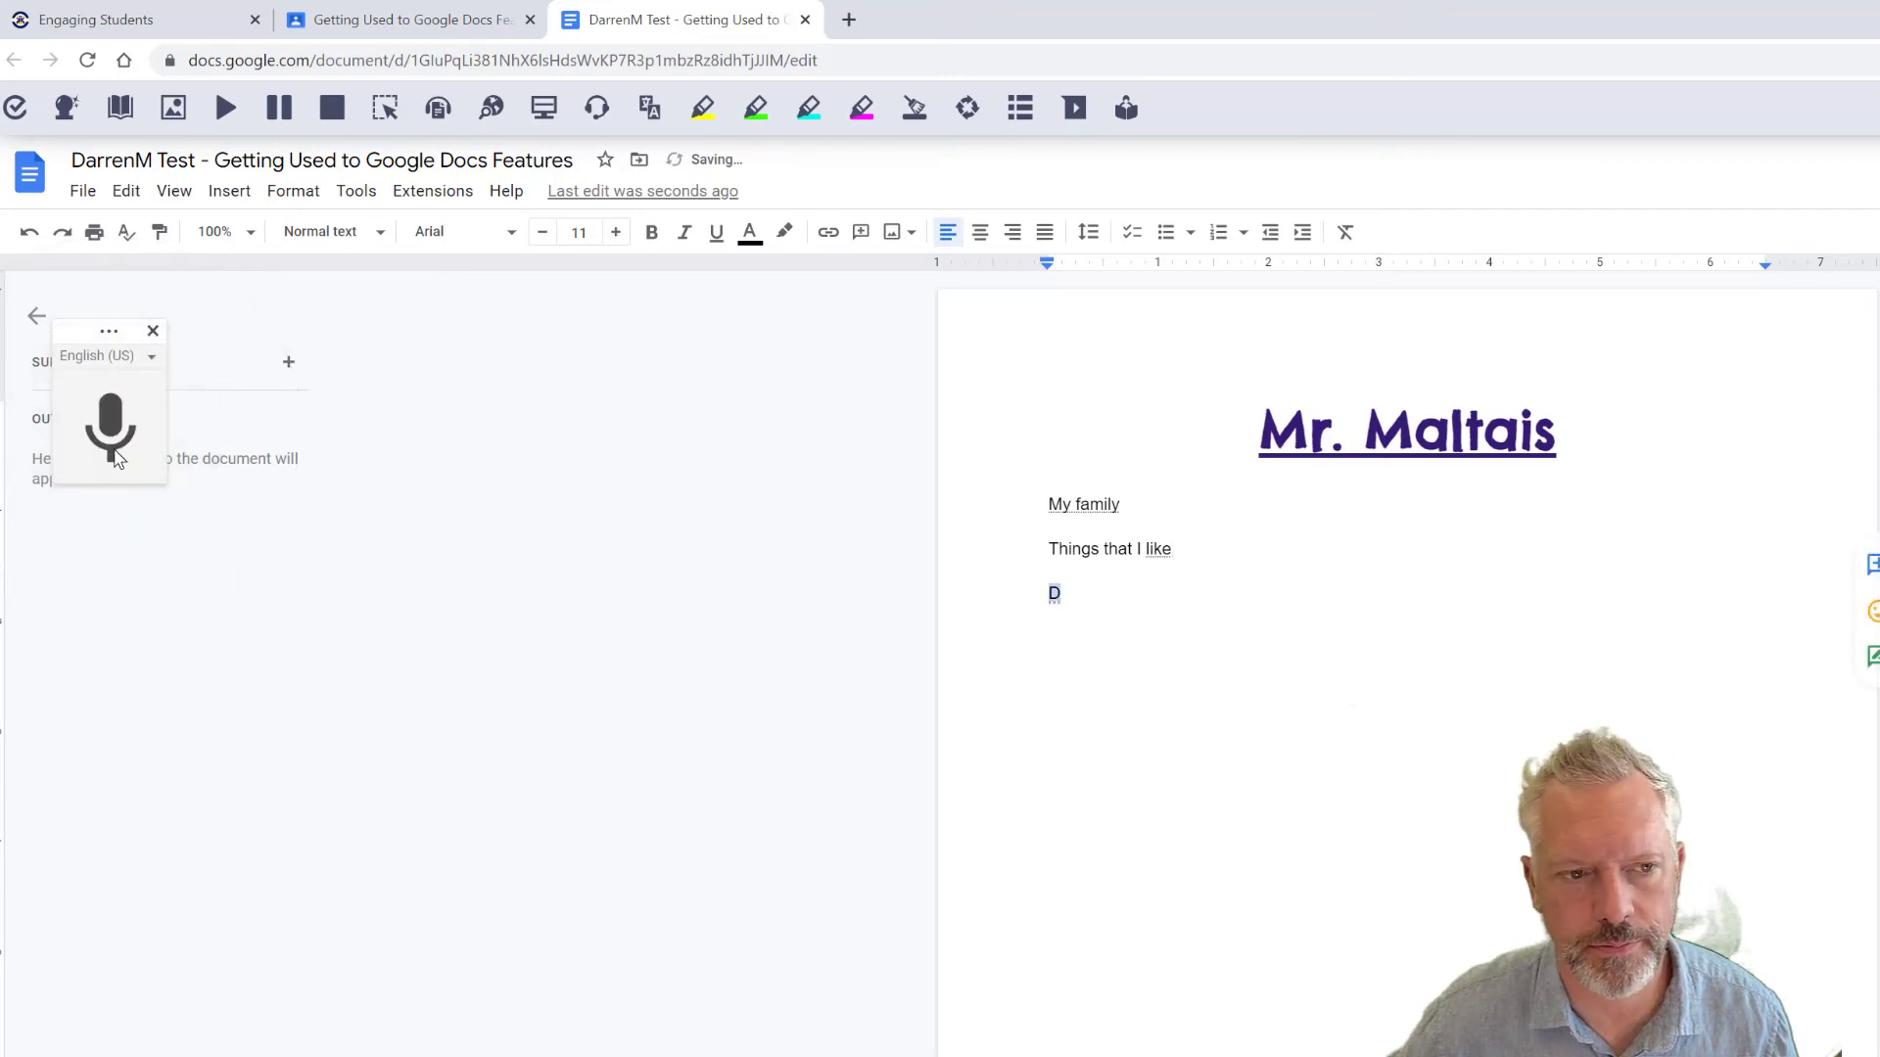
click(113, 433)
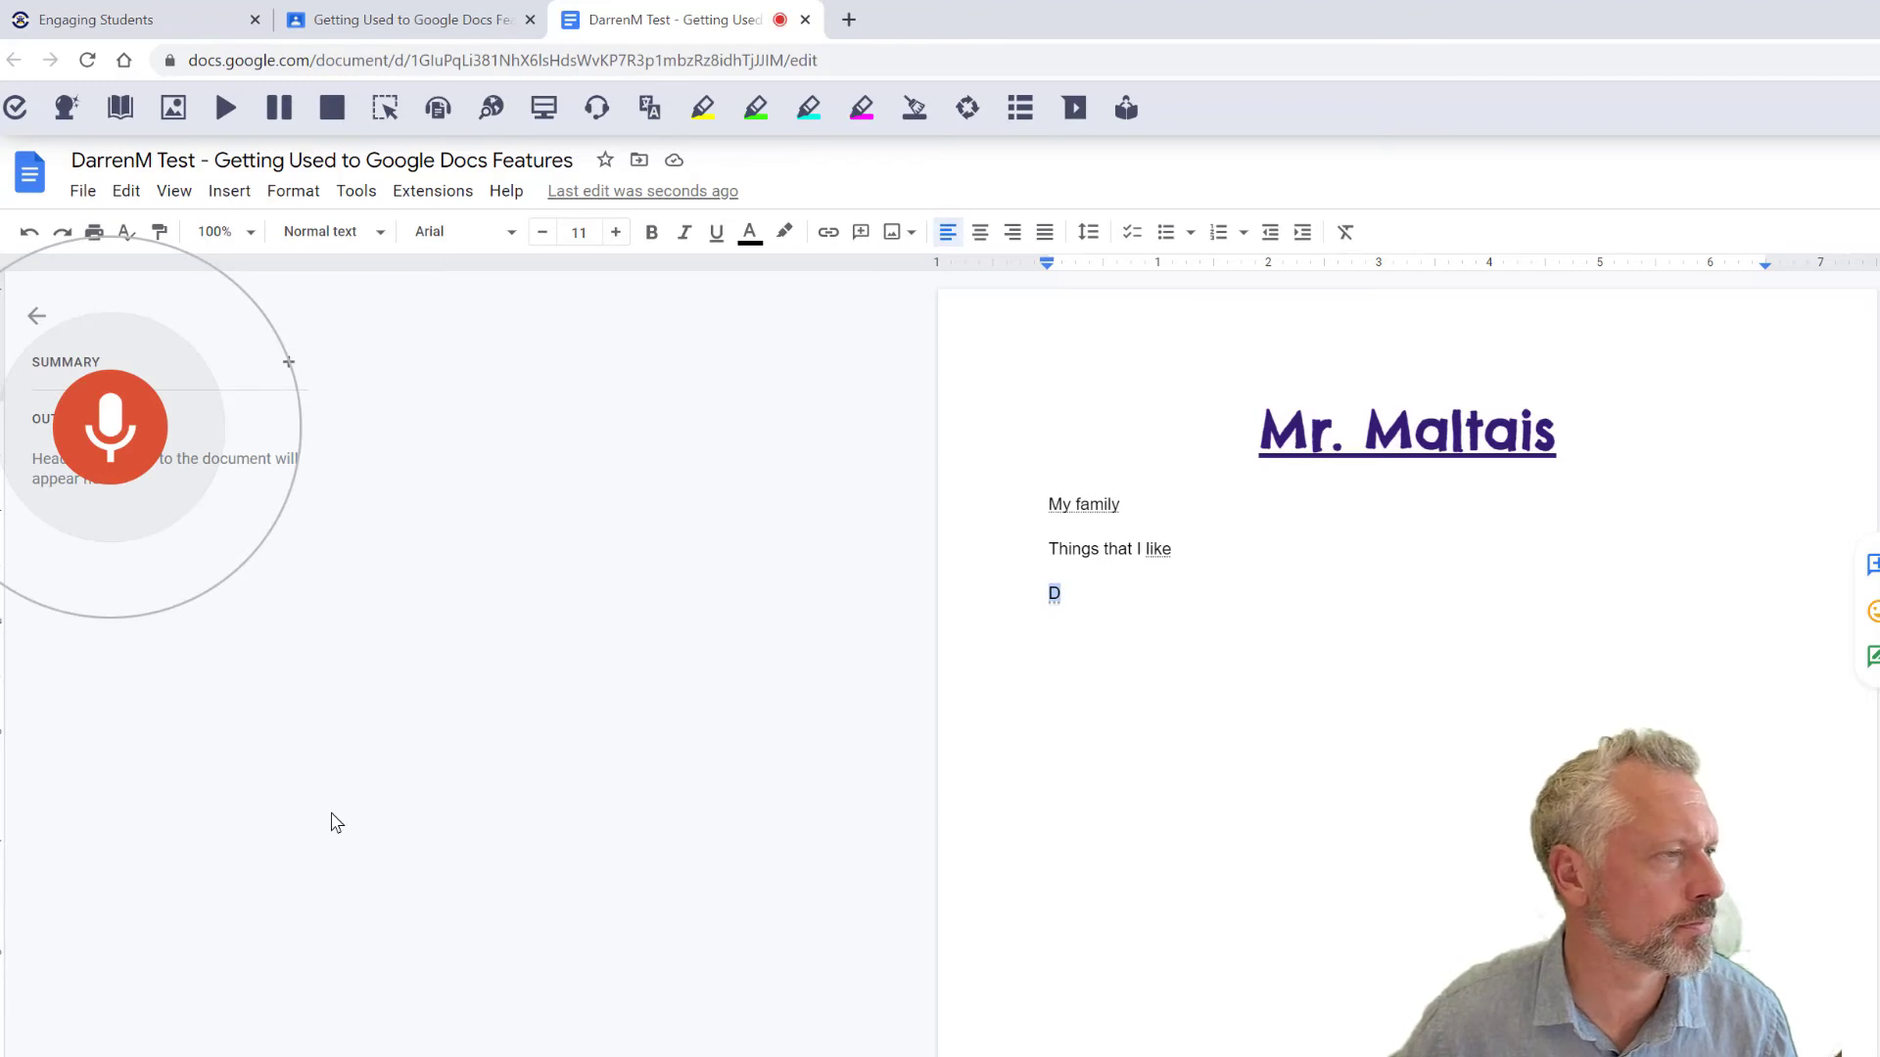
click(110, 428)
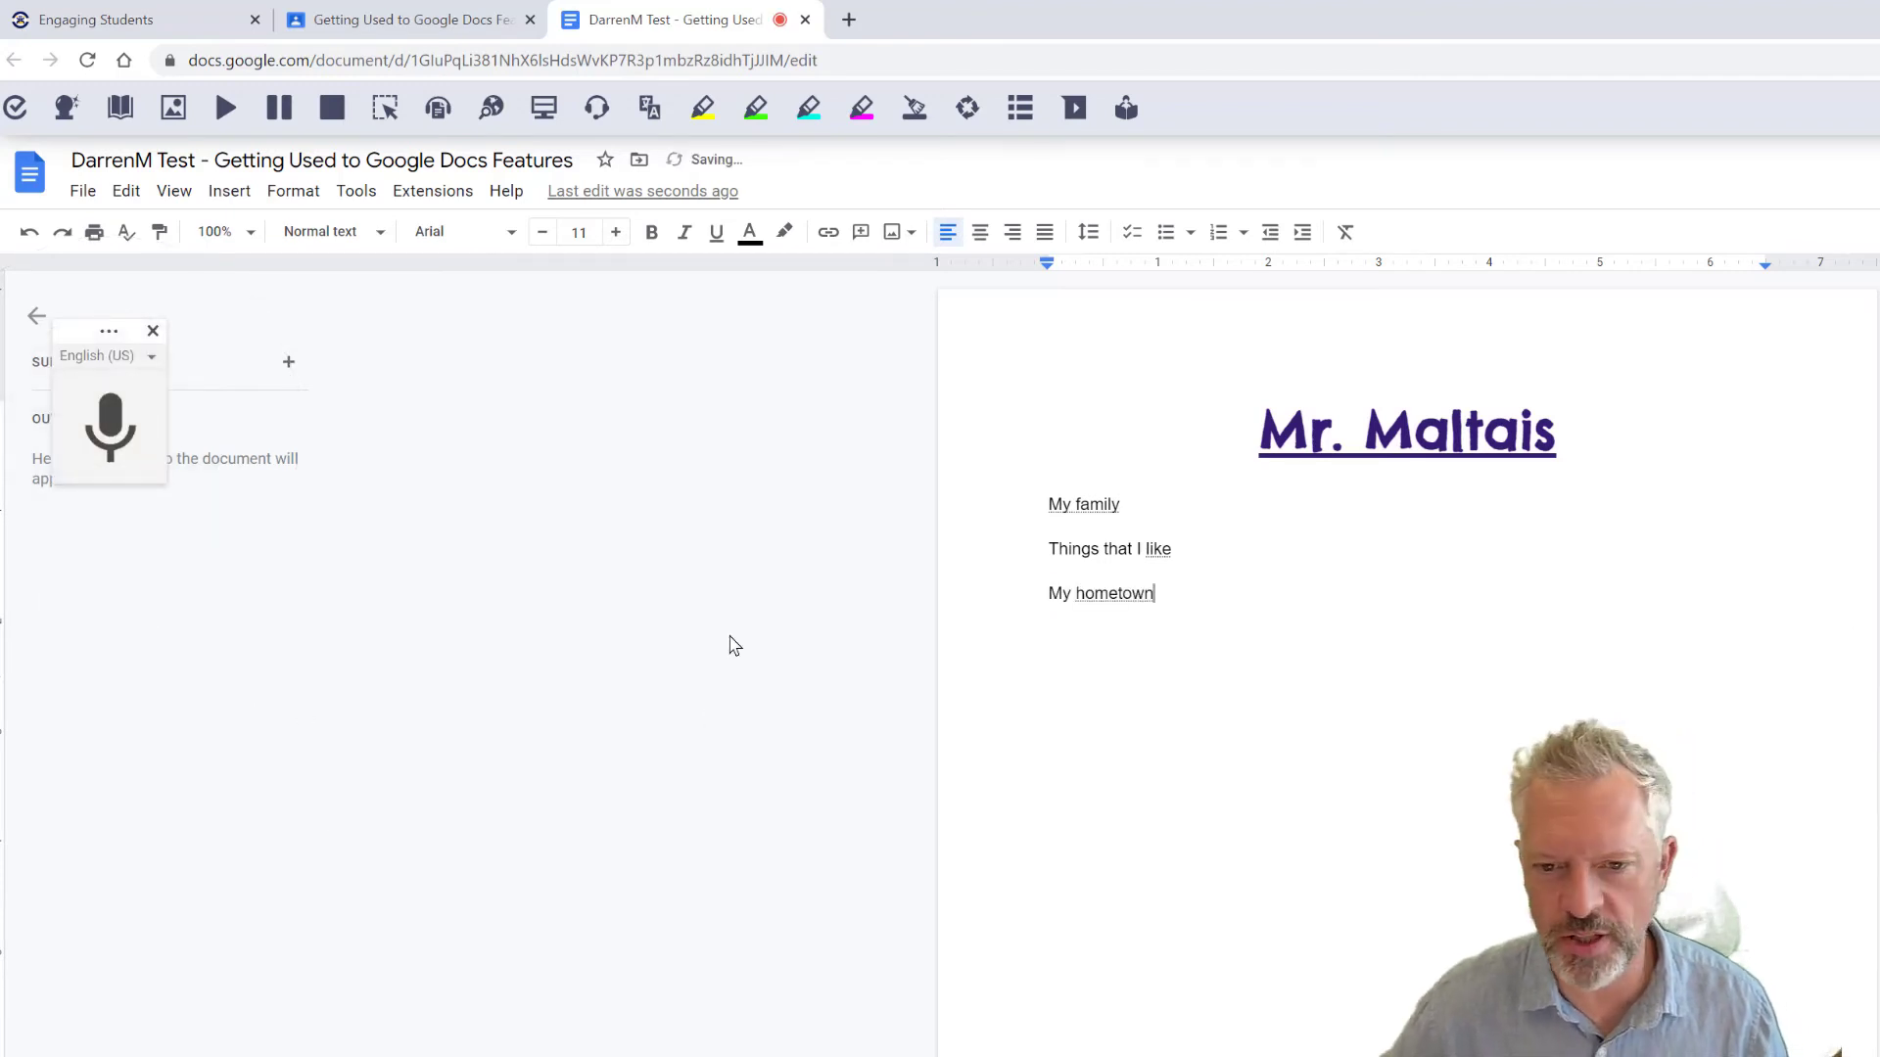
click(1064, 525)
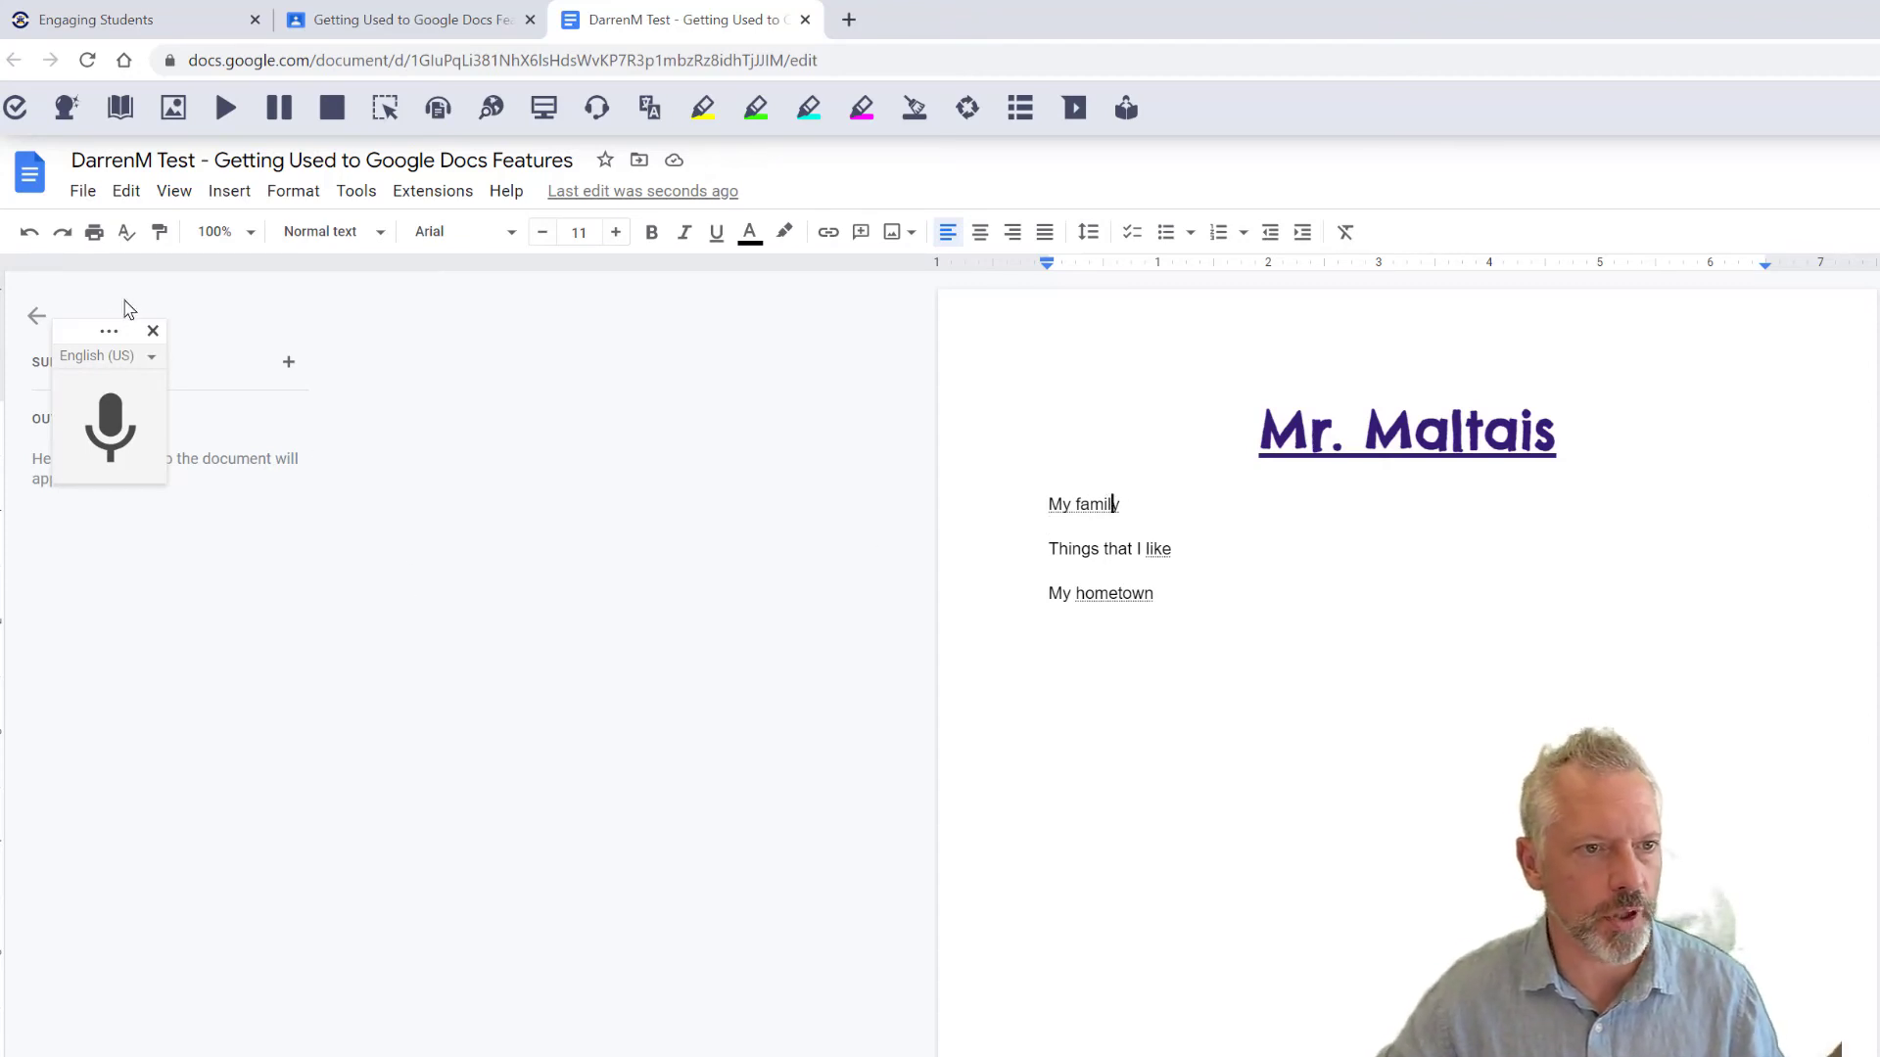
click(153, 330)
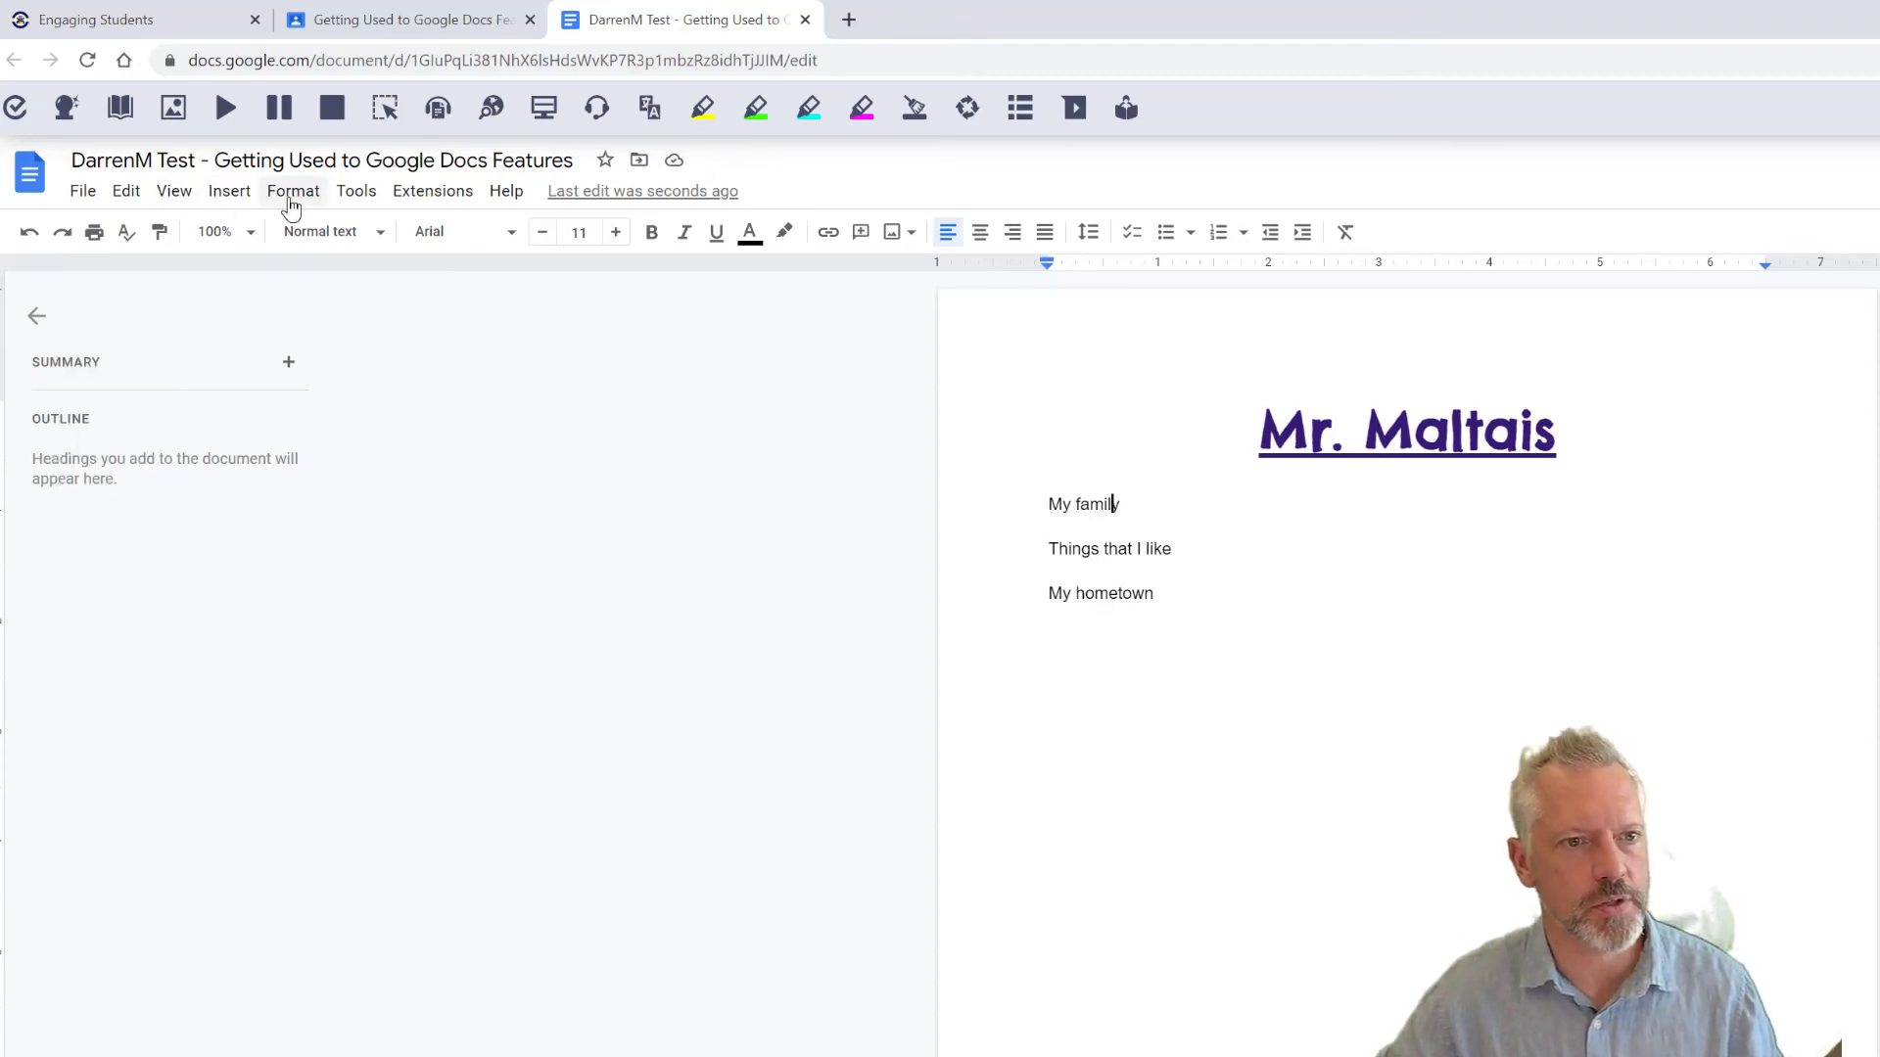
click(291, 200)
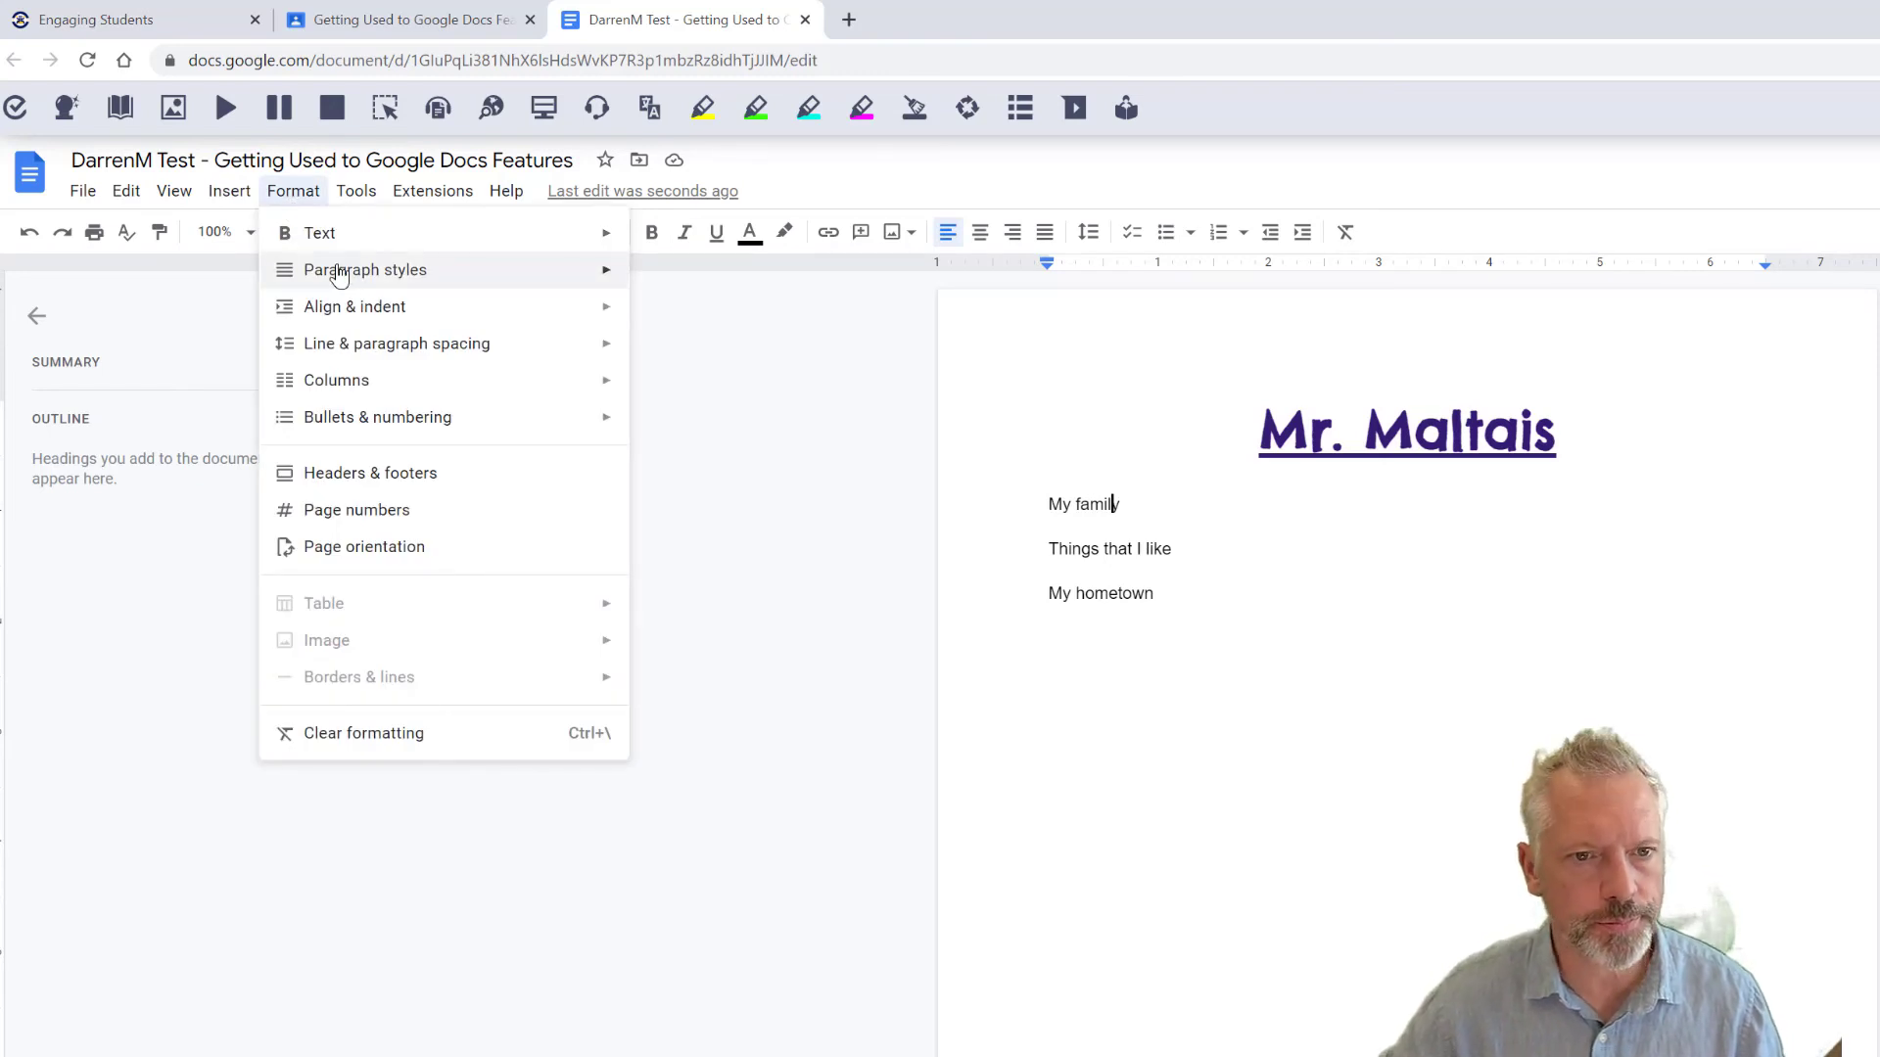
mouse_move(338, 276)
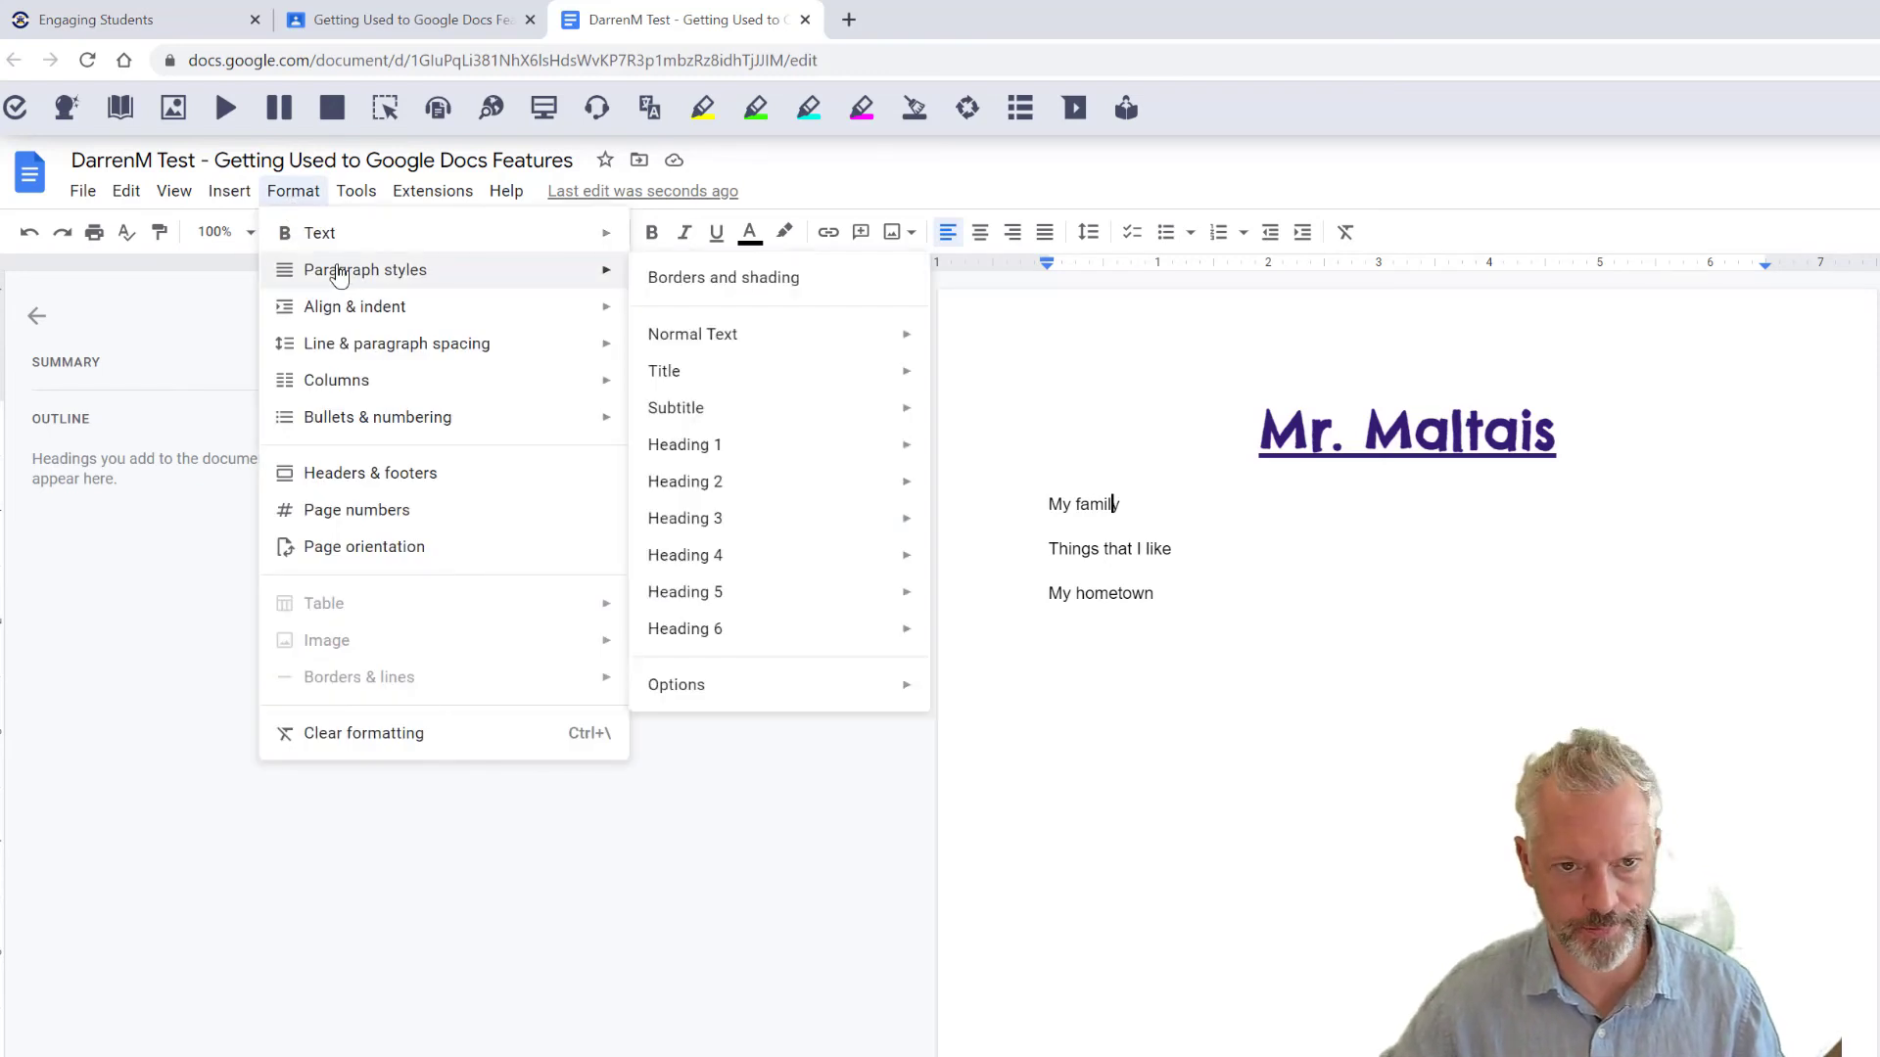
click(694, 882)
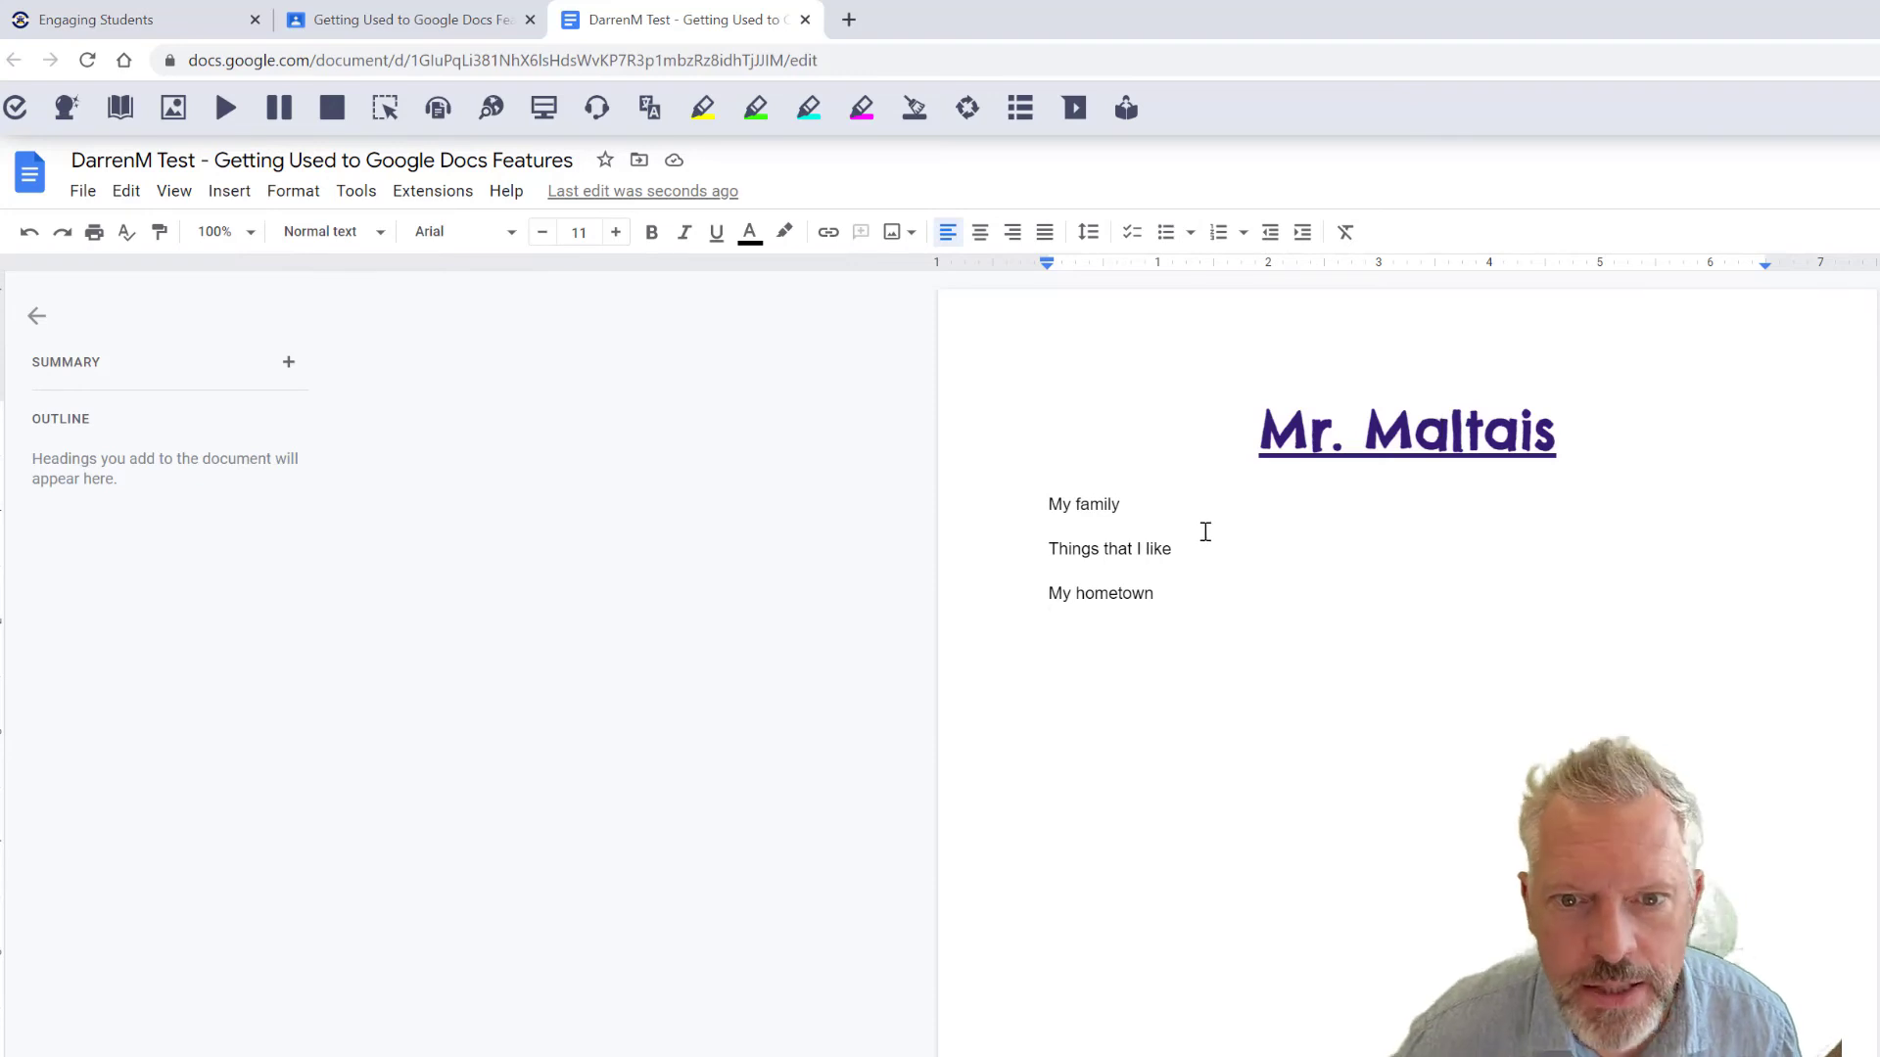
Step: Apply the Heading 1 paragraph style to the "My family" line and deselect it
click(1129, 503)
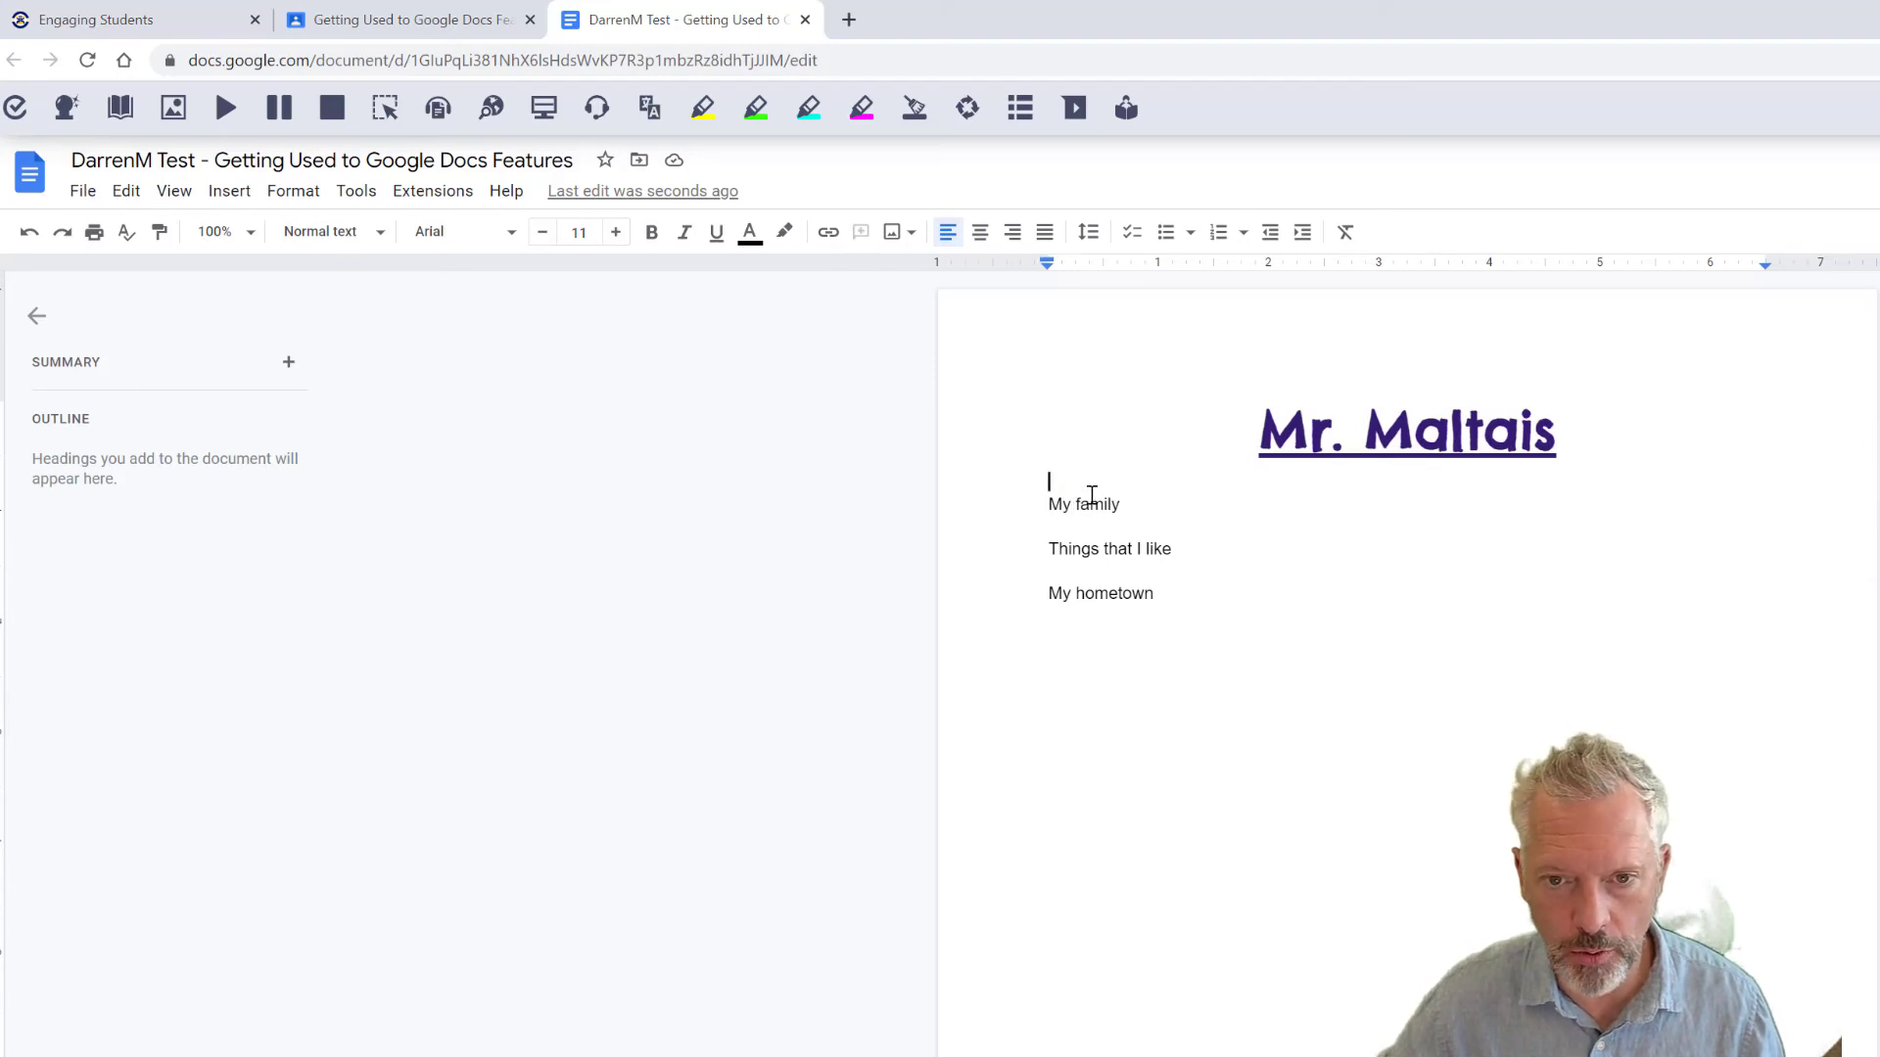
drag(1125, 504, 1012, 505)
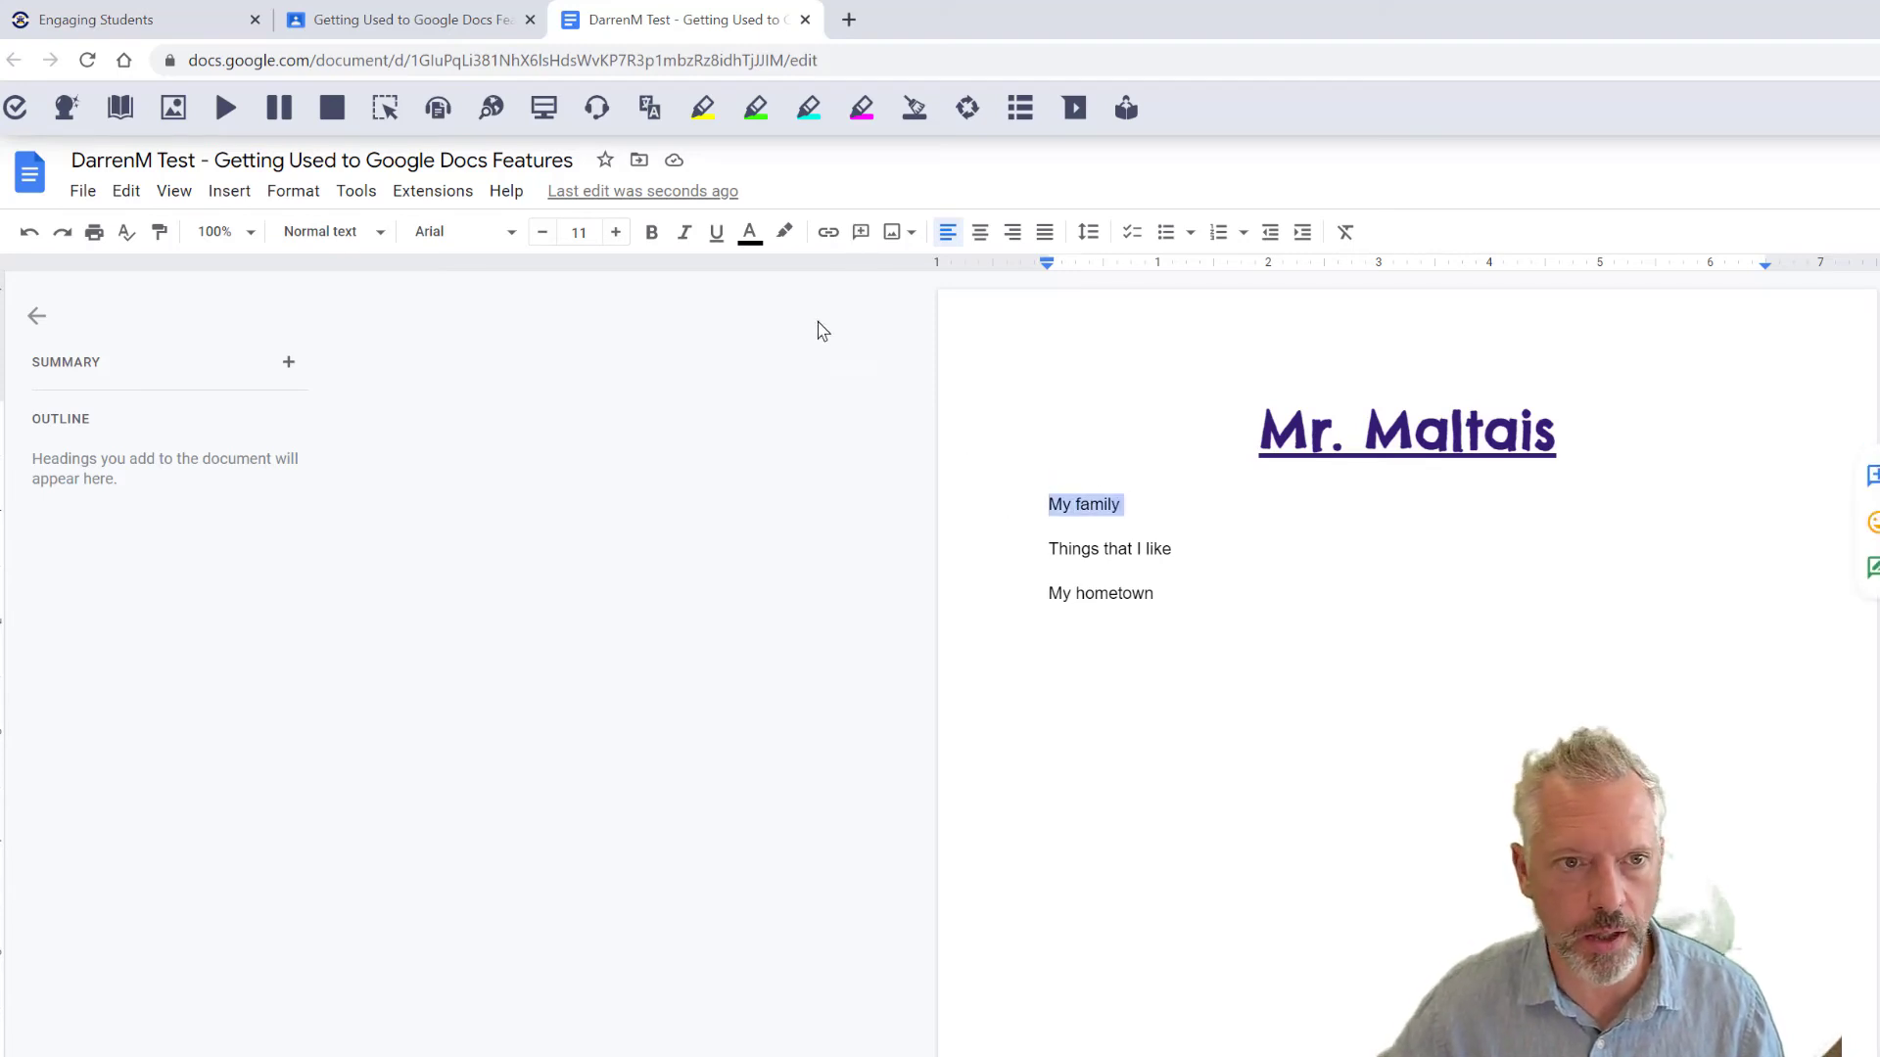
click(349, 201)
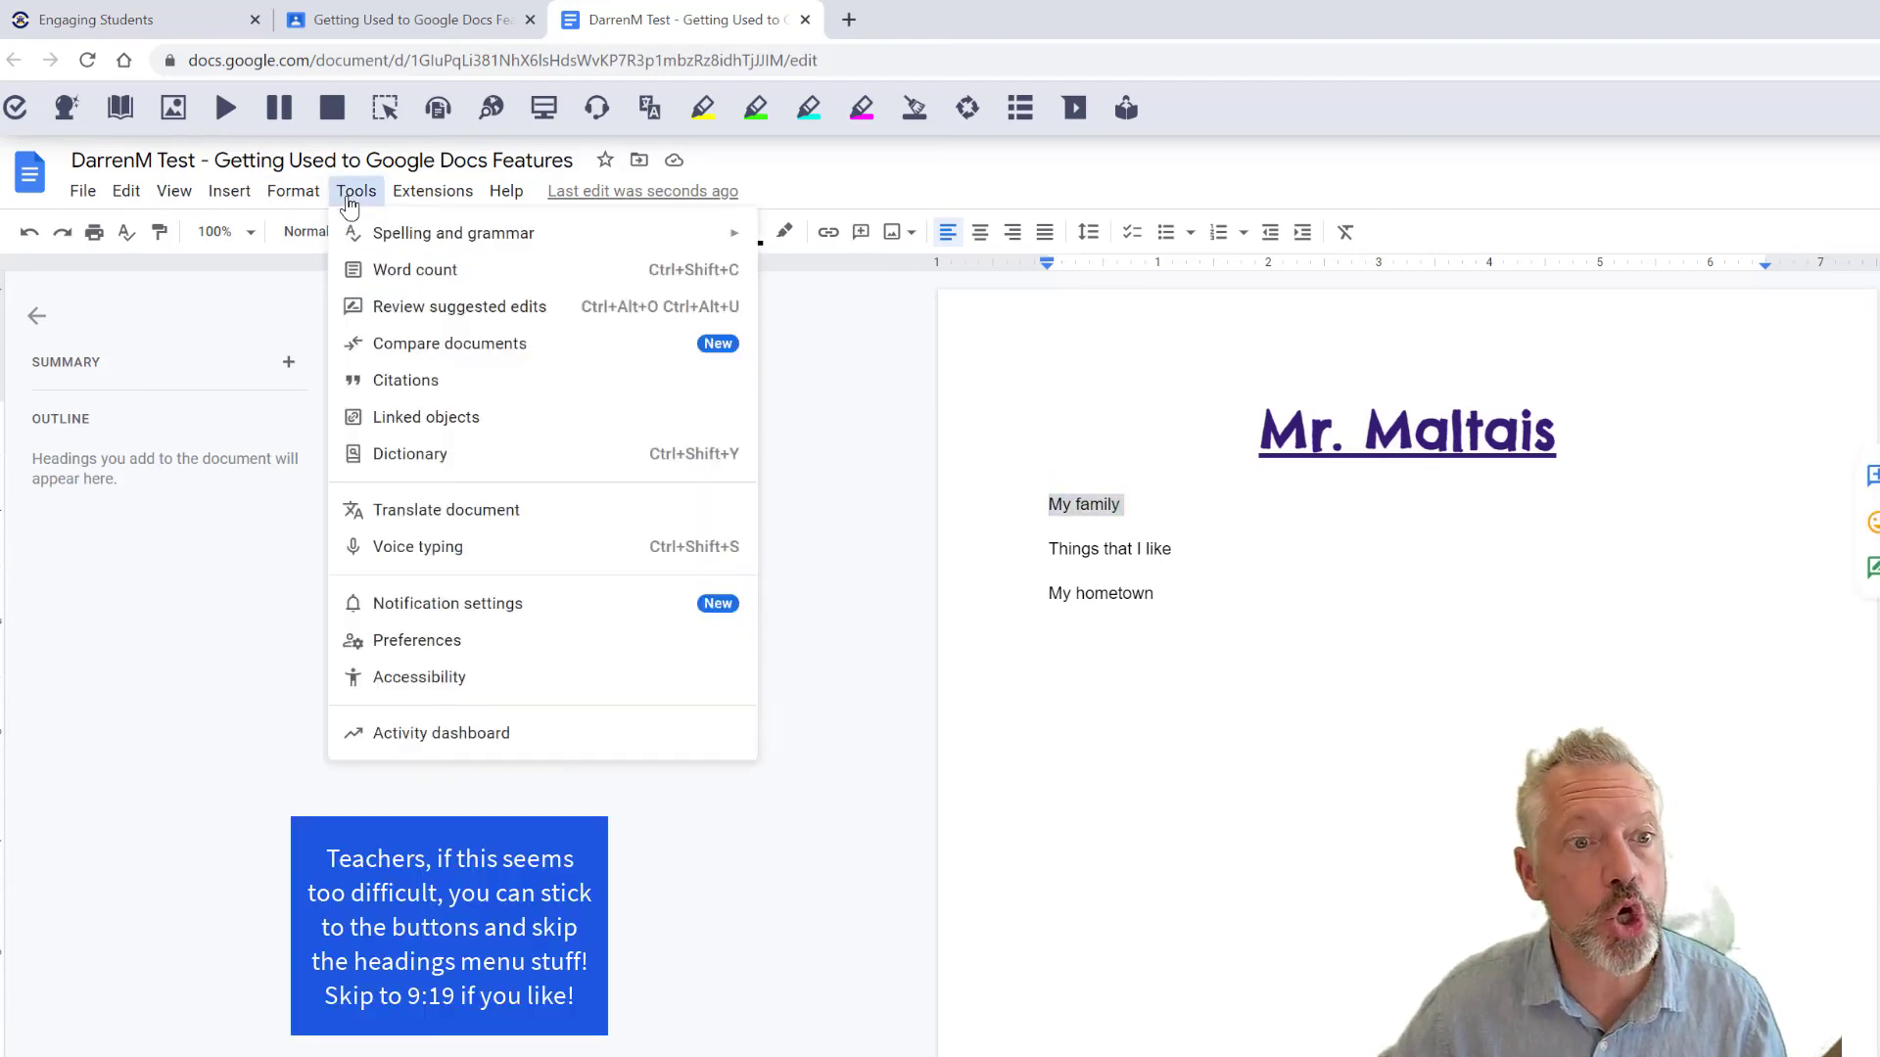
mouse_move(294, 201)
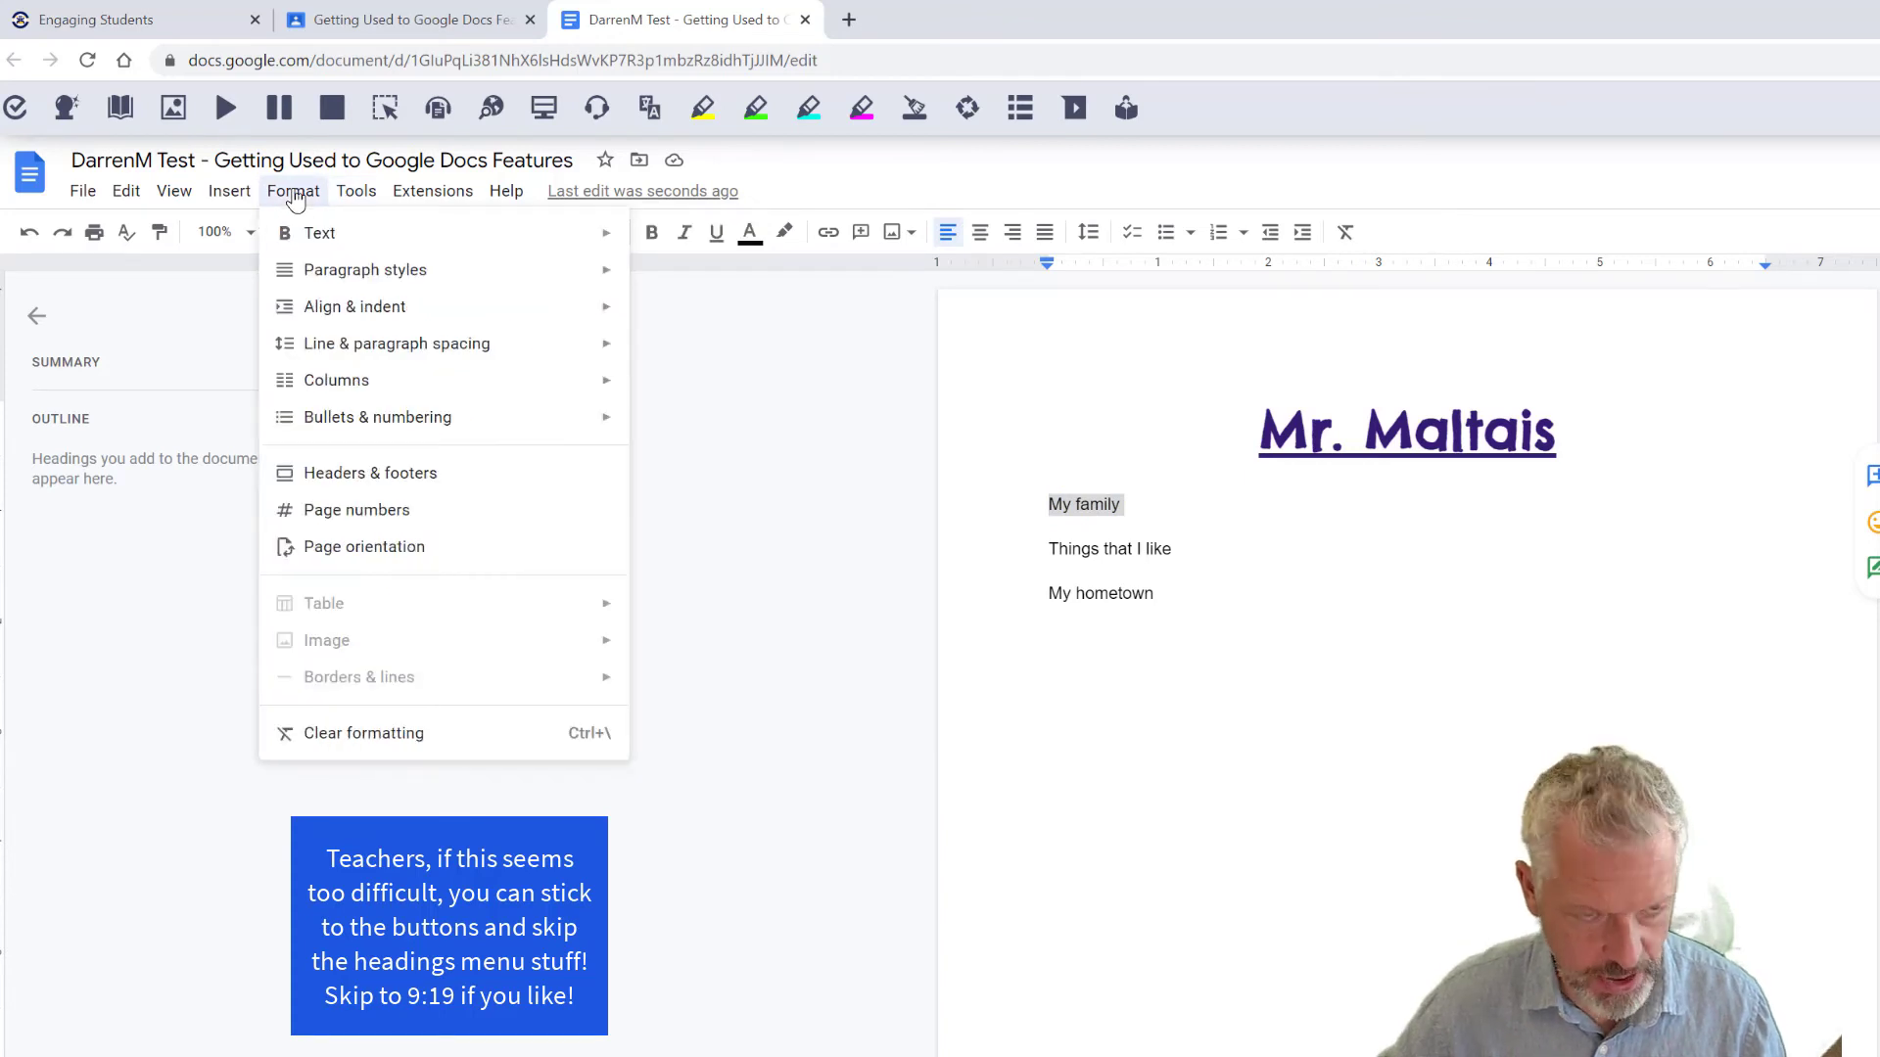
mouse_move(338, 277)
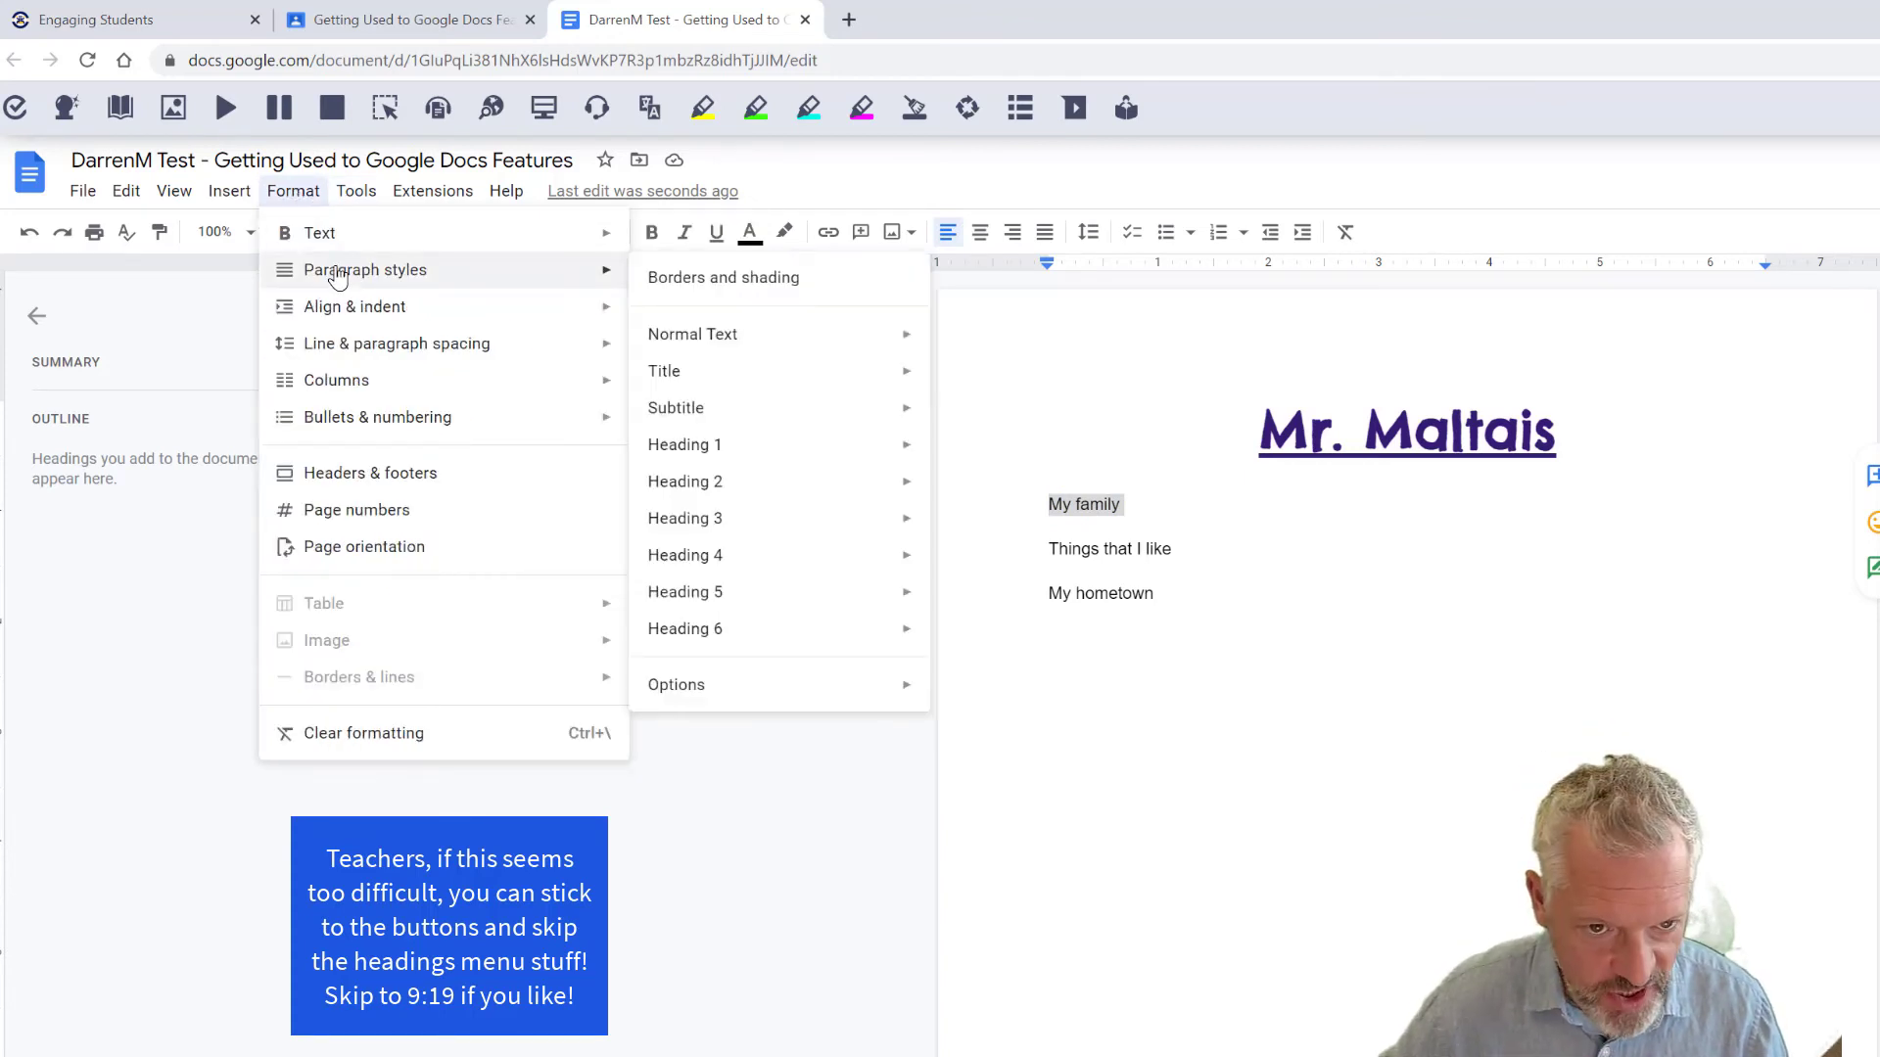
mouse_move(679, 421)
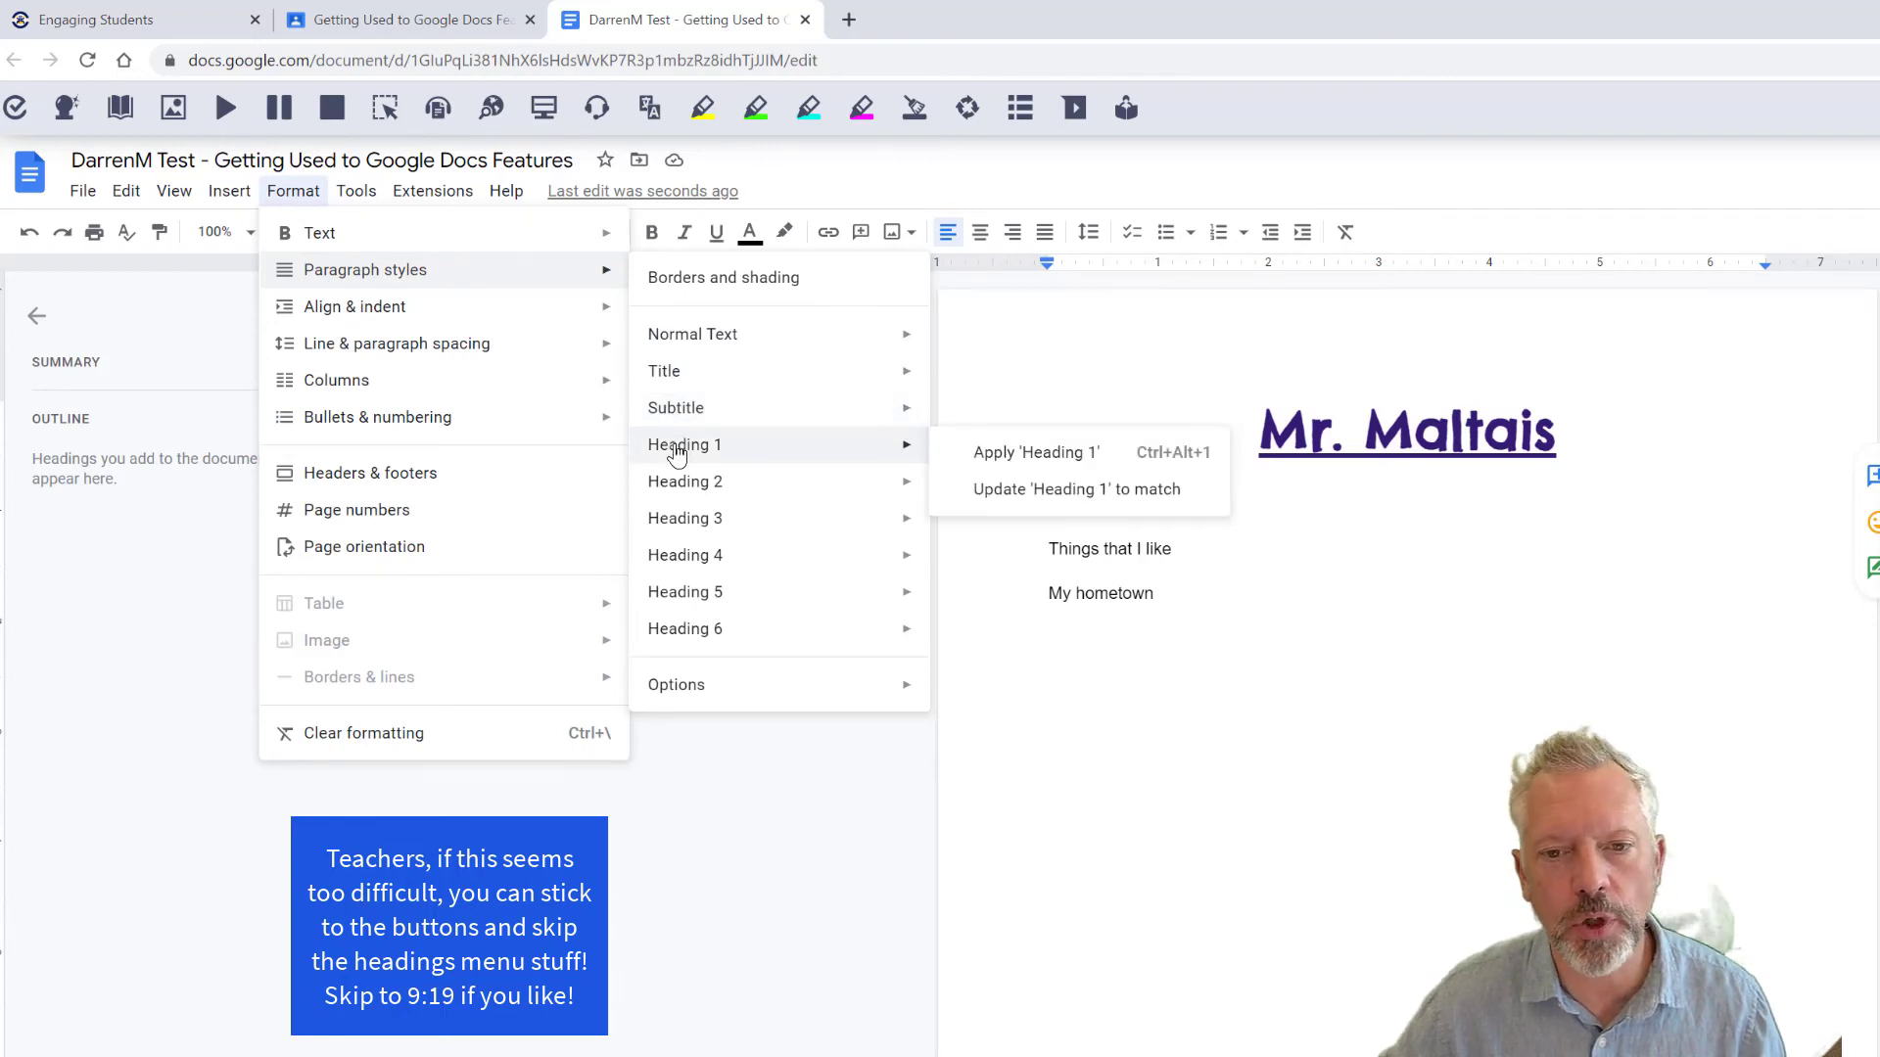
click(1038, 455)
click(1180, 546)
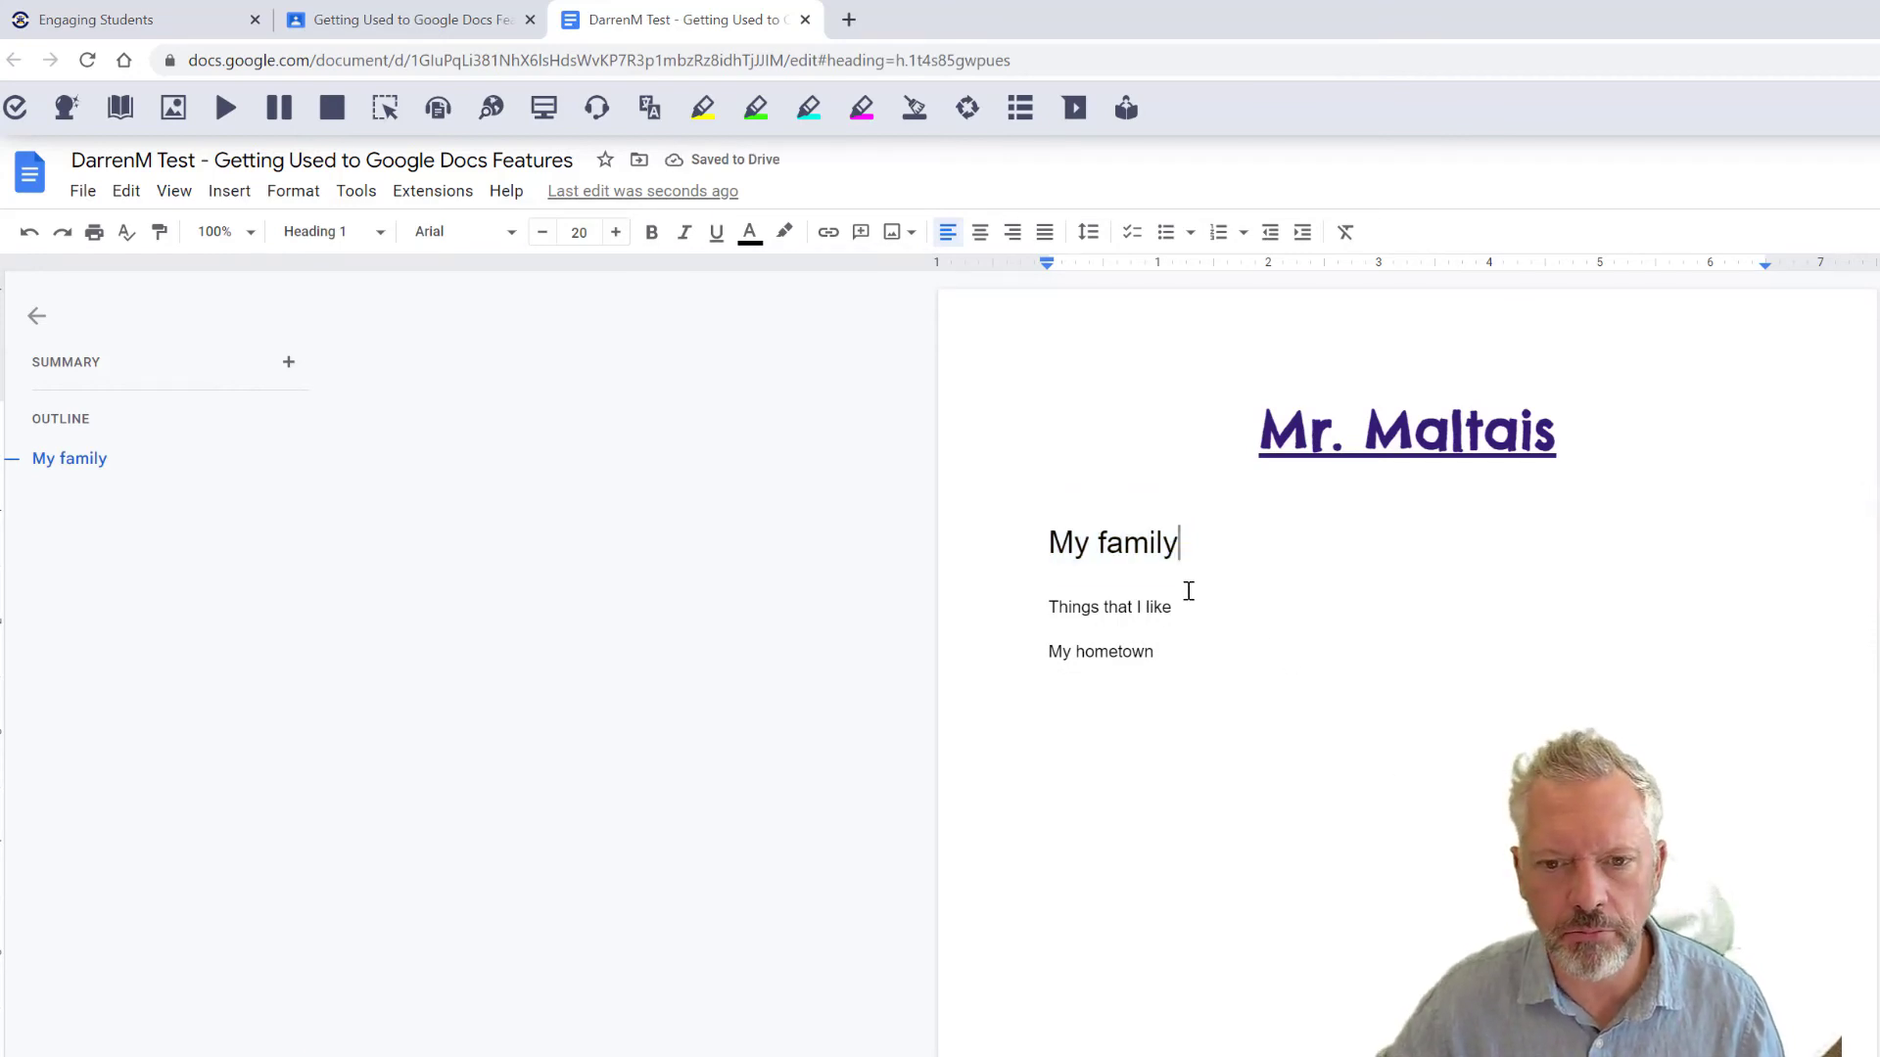
Step: Apply the Heading 1 paragraph style to the "Things that I like" line
drag(1187, 606, 1042, 604)
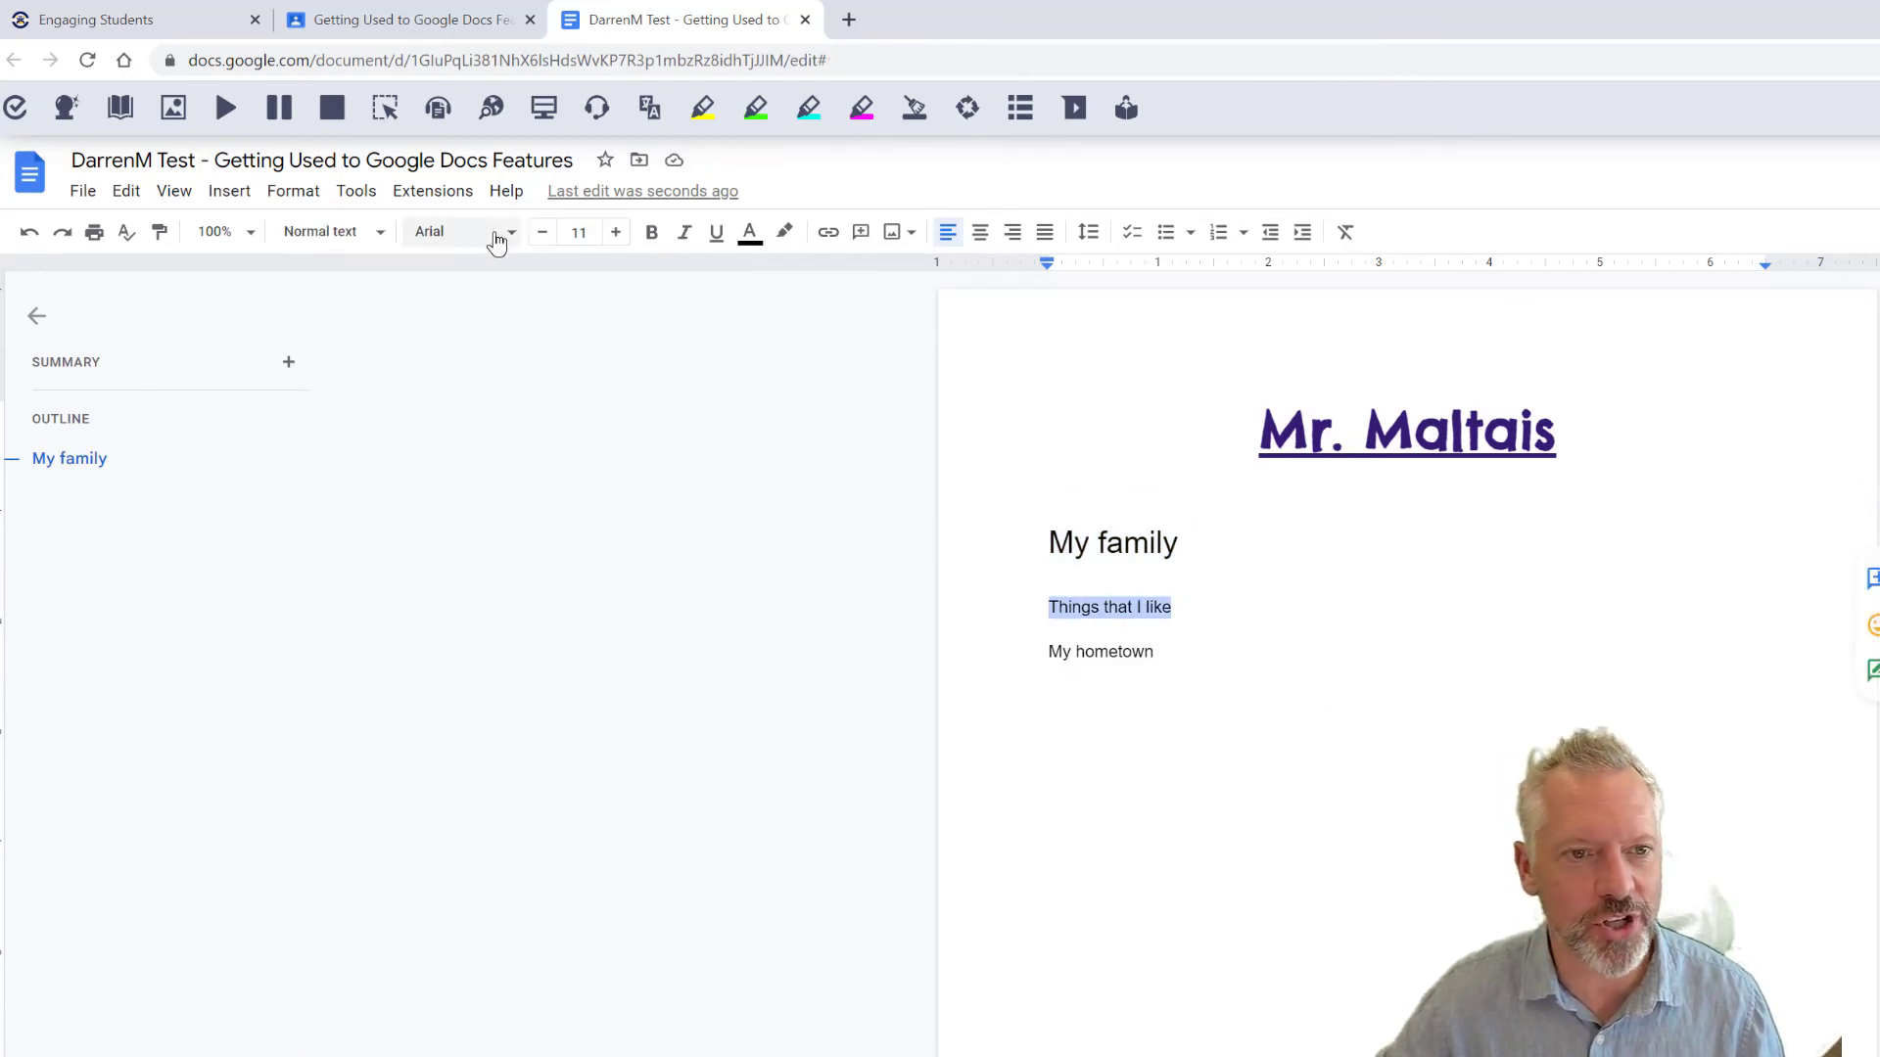
click(294, 193)
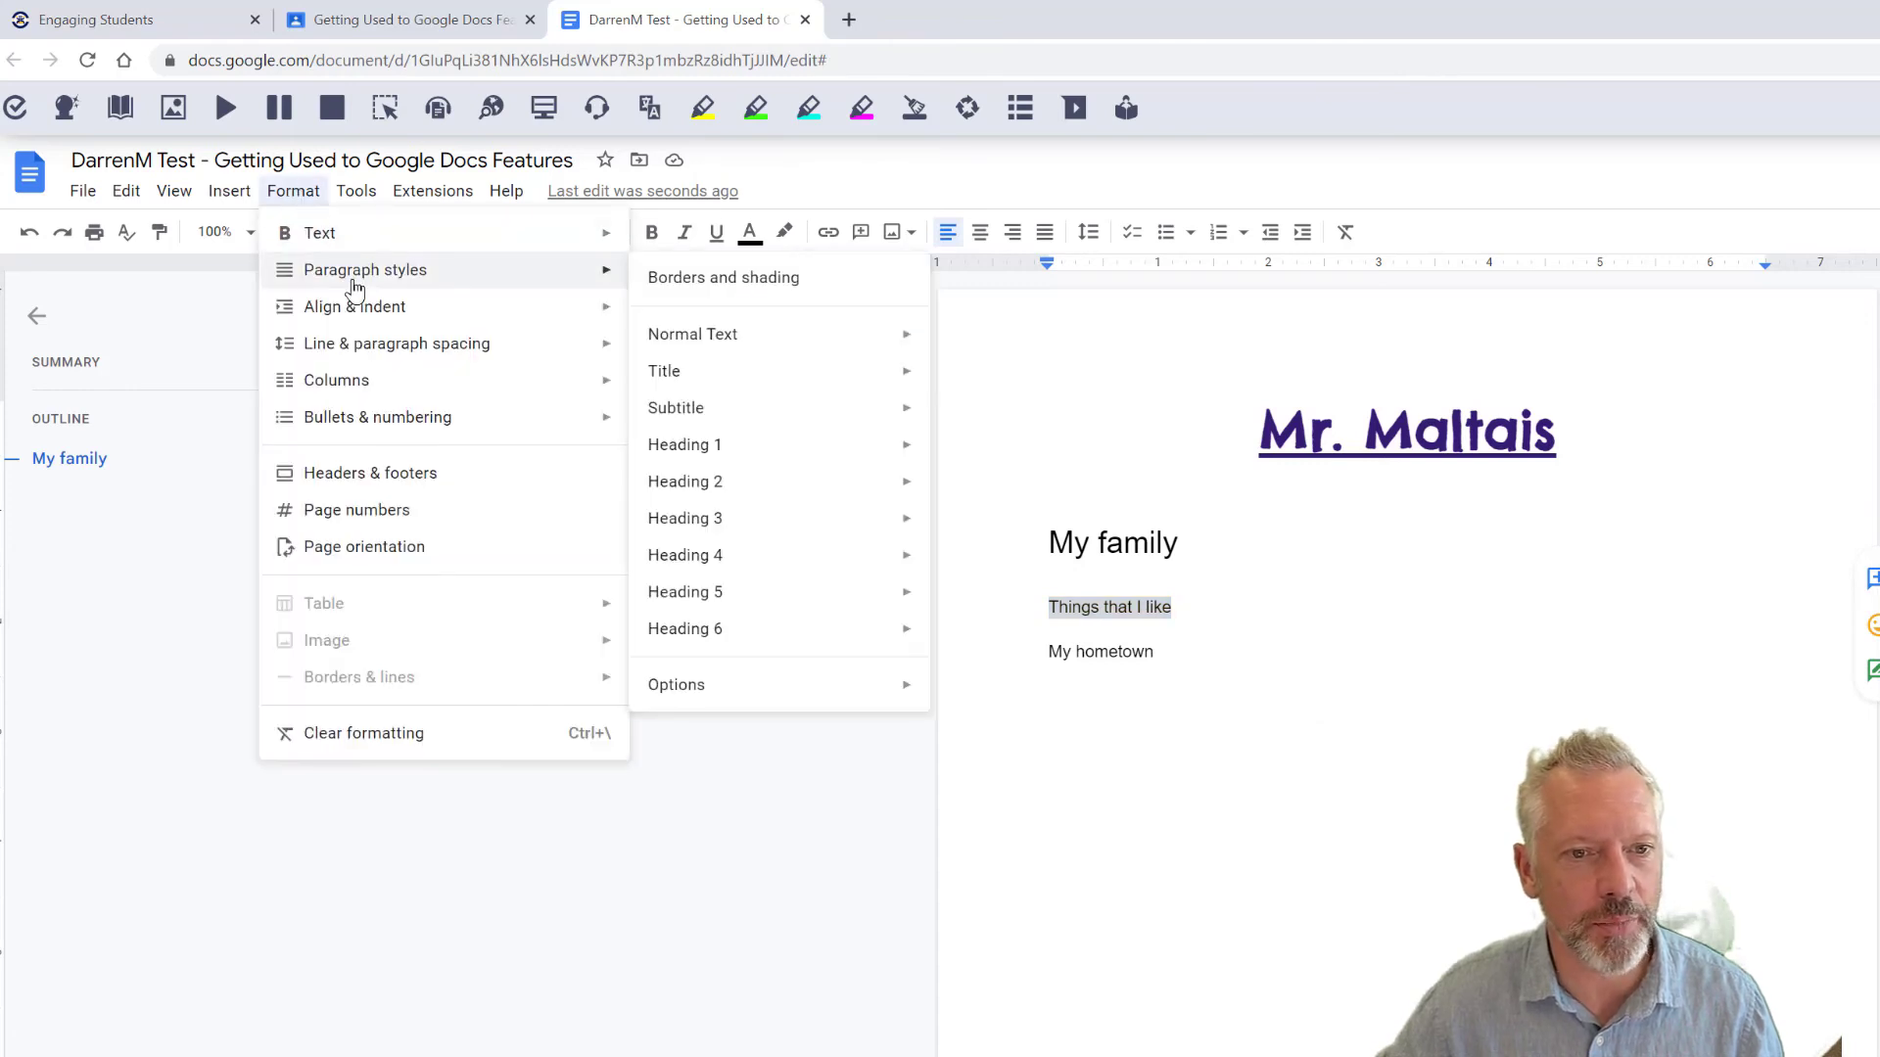
mouse_move(747, 445)
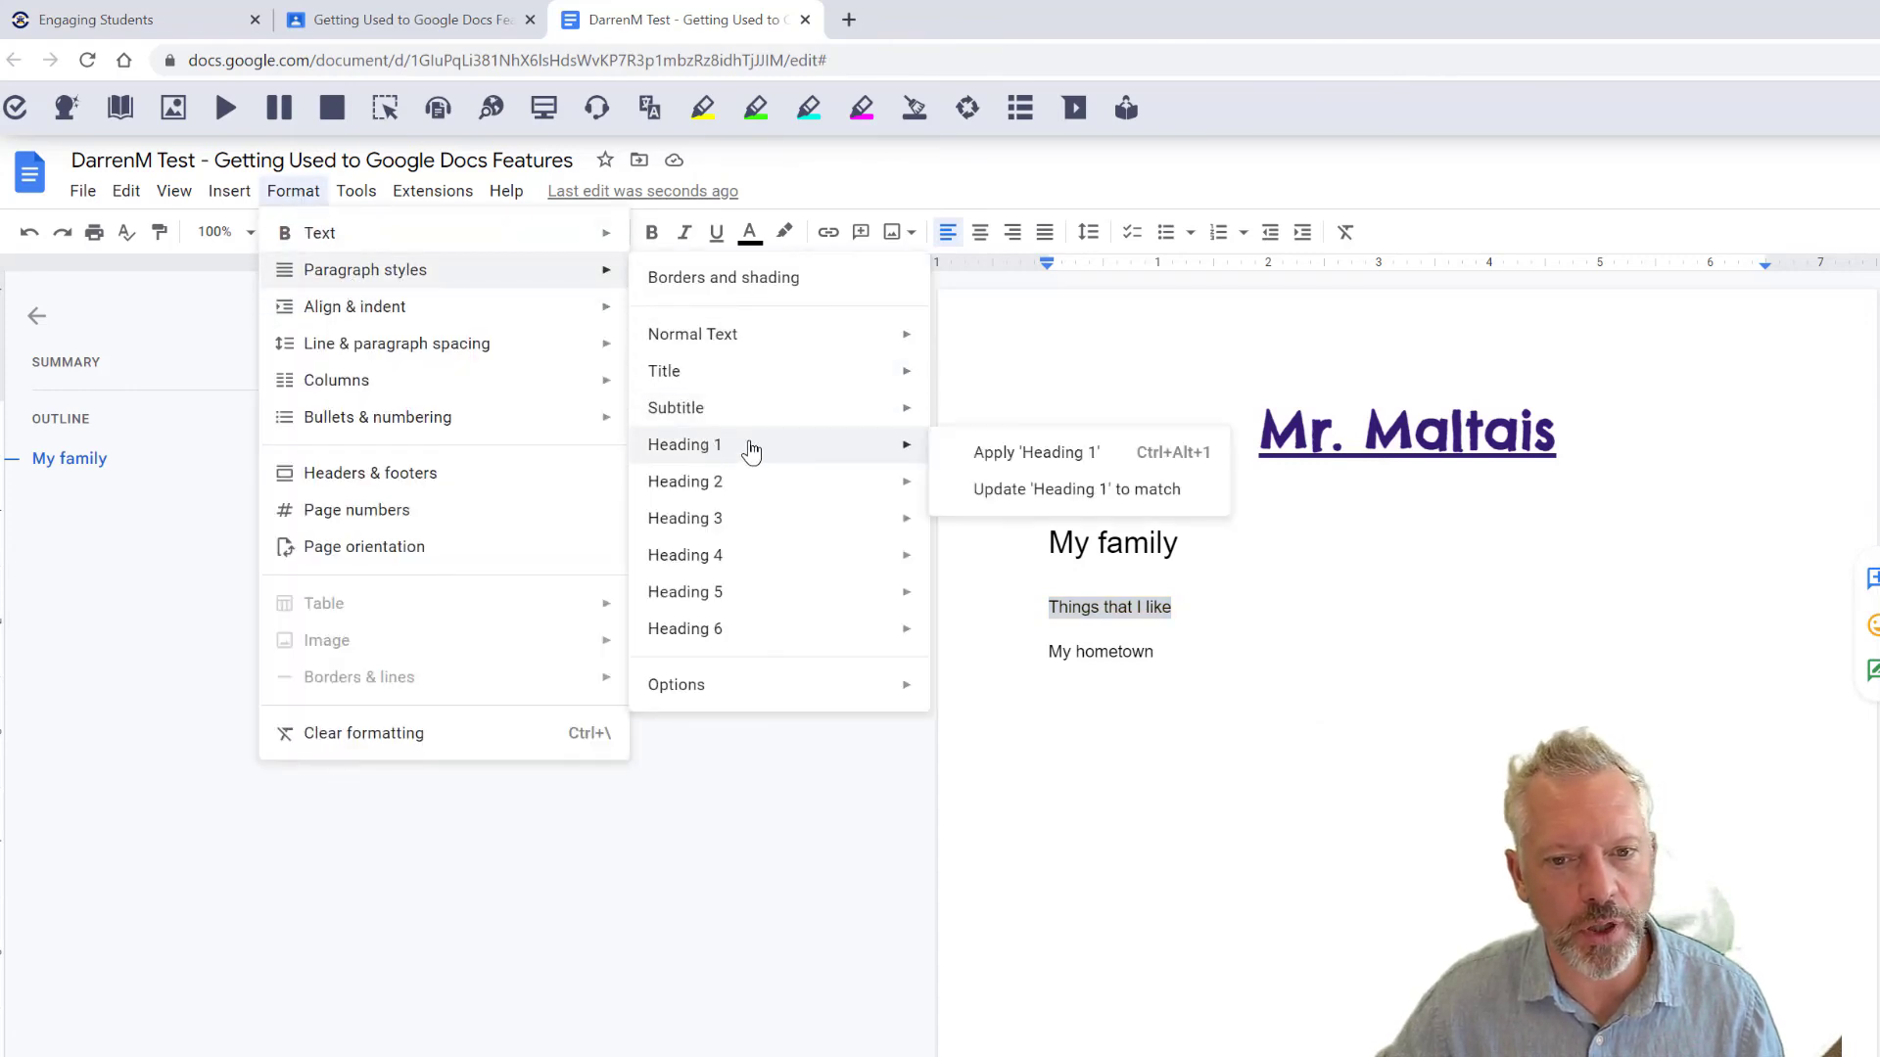
click(1030, 451)
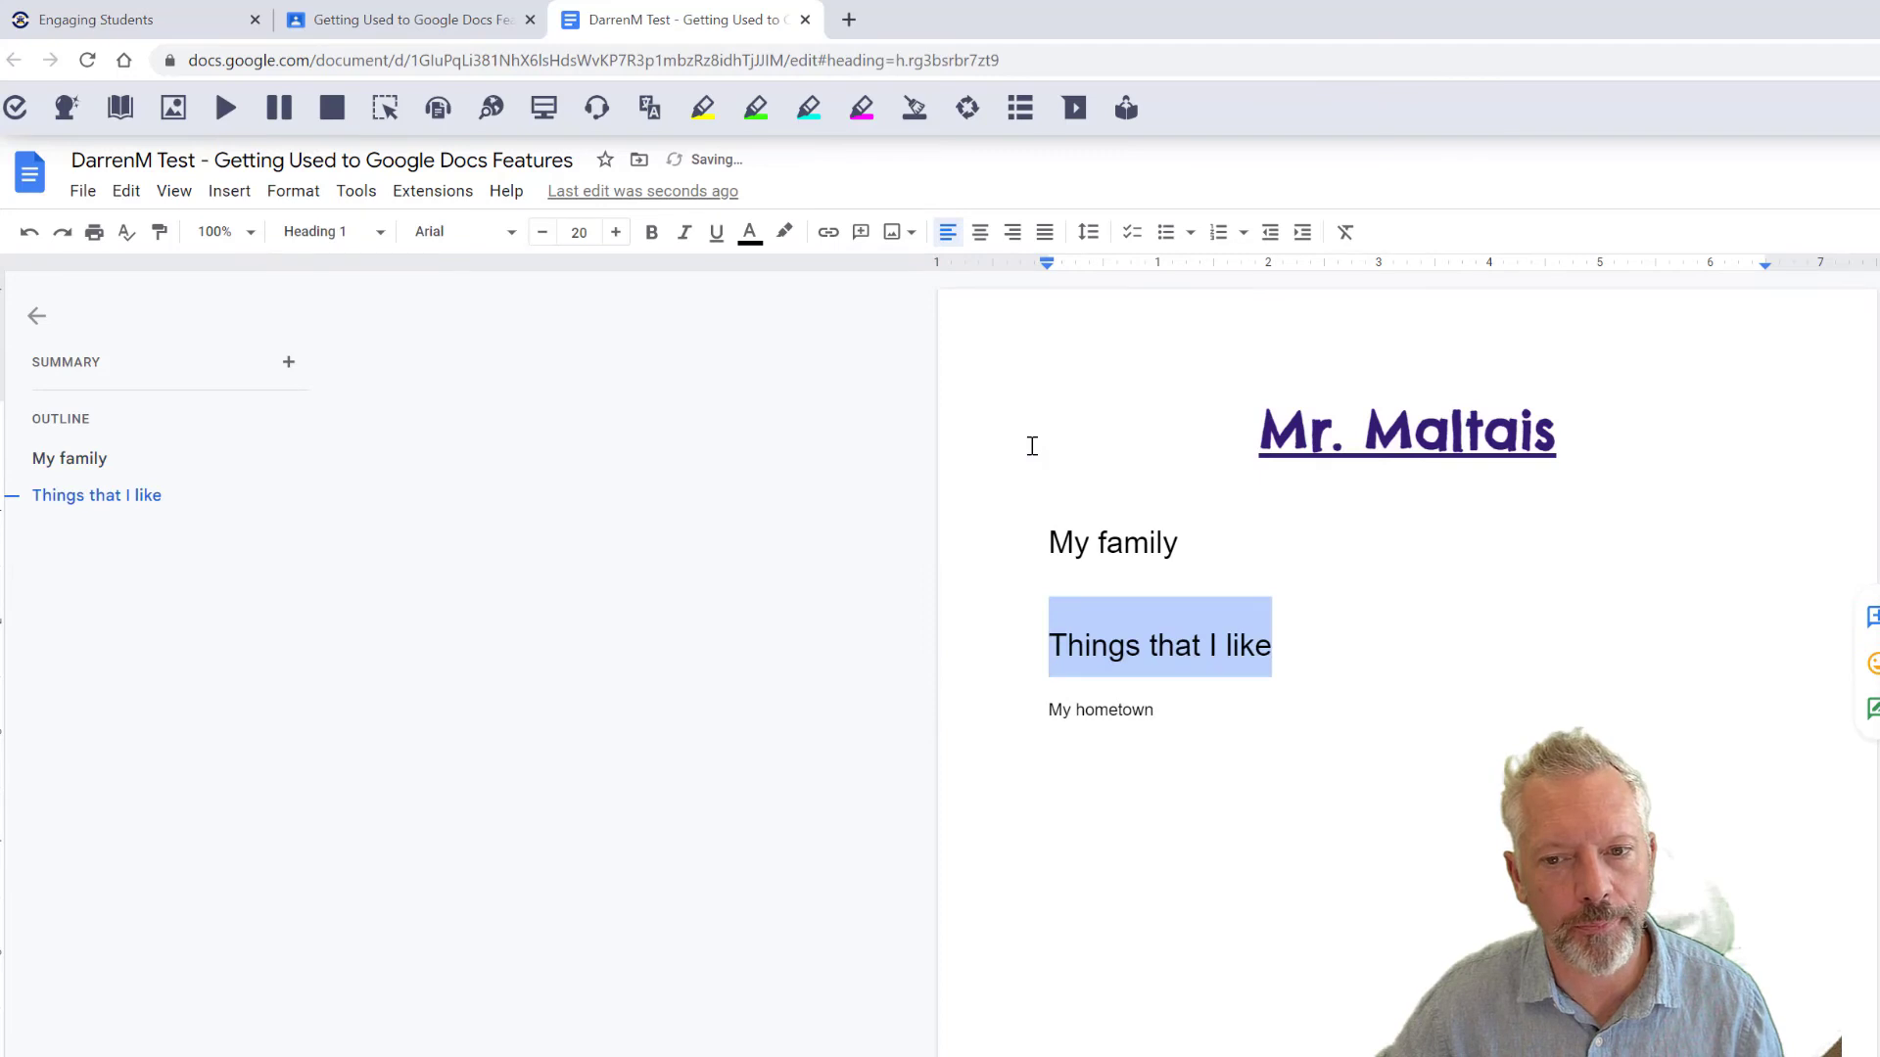
Step: Update the Title paragraph style to match the formatting of the name line at the top of the page
click(1419, 431)
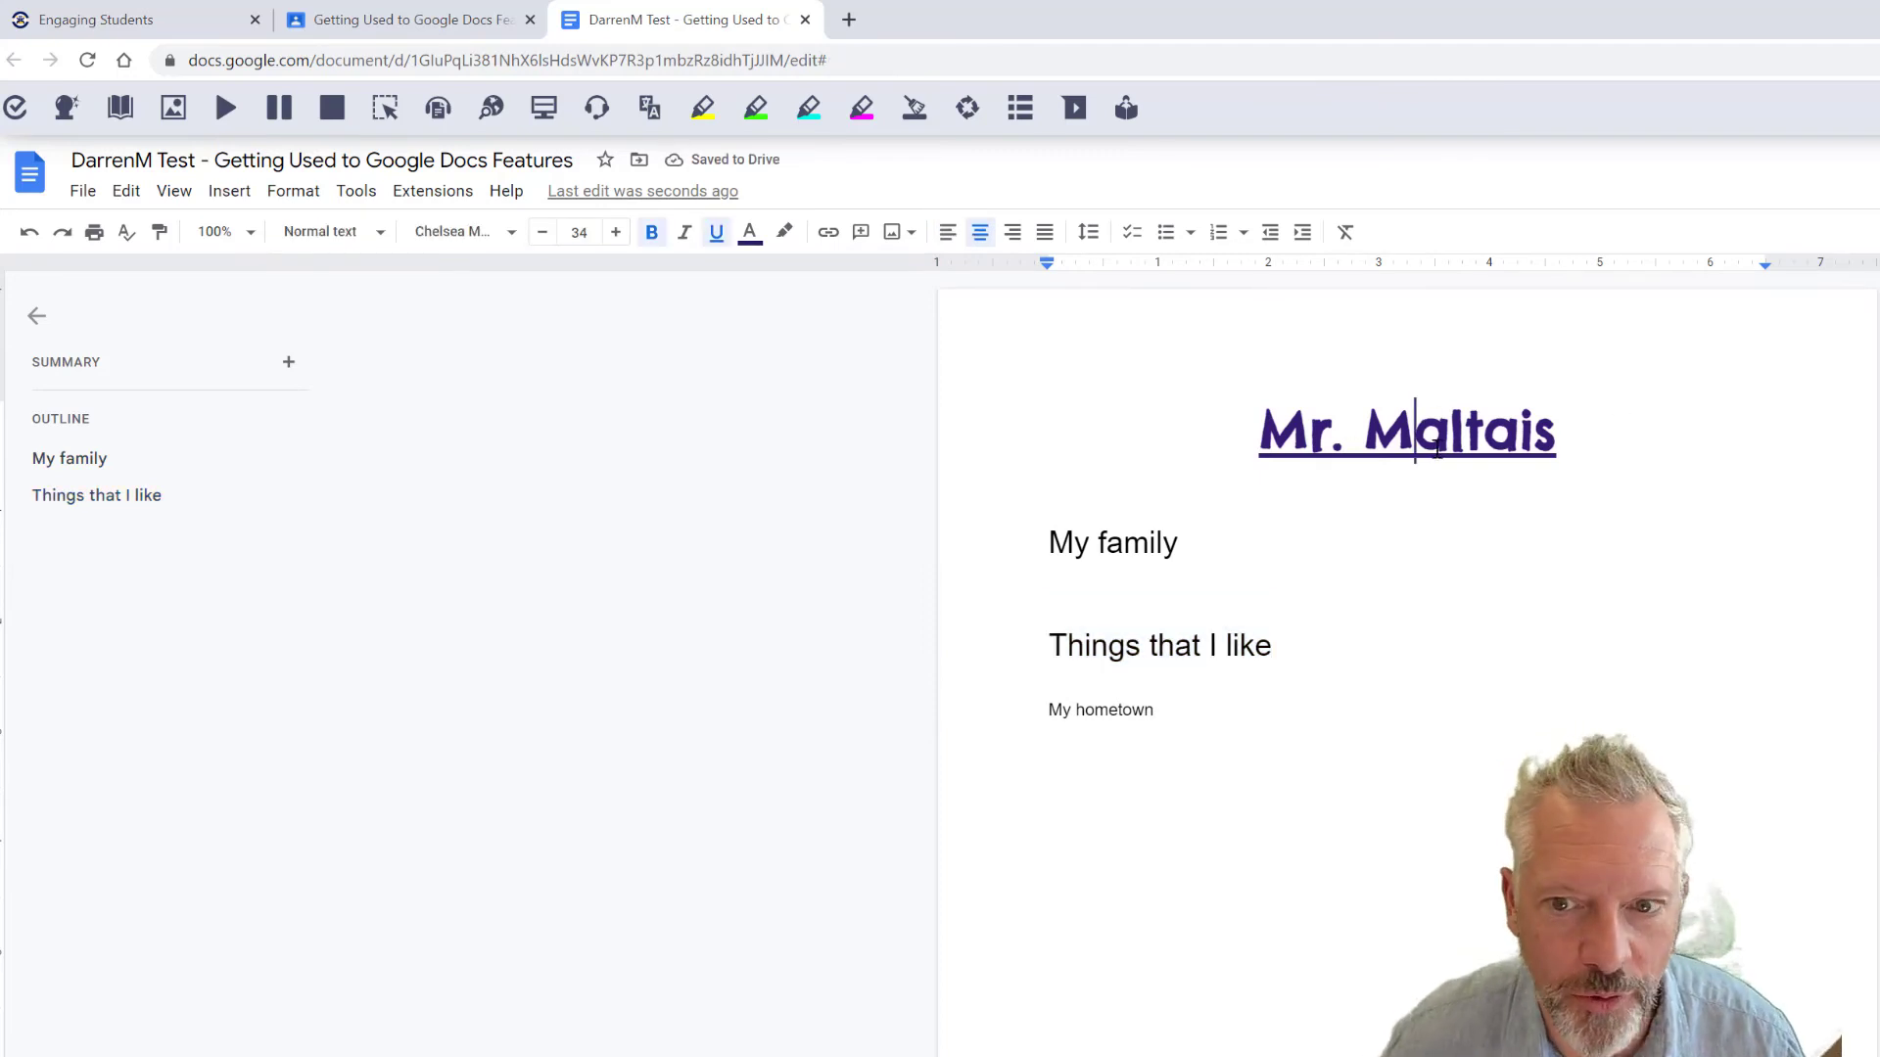
click(297, 192)
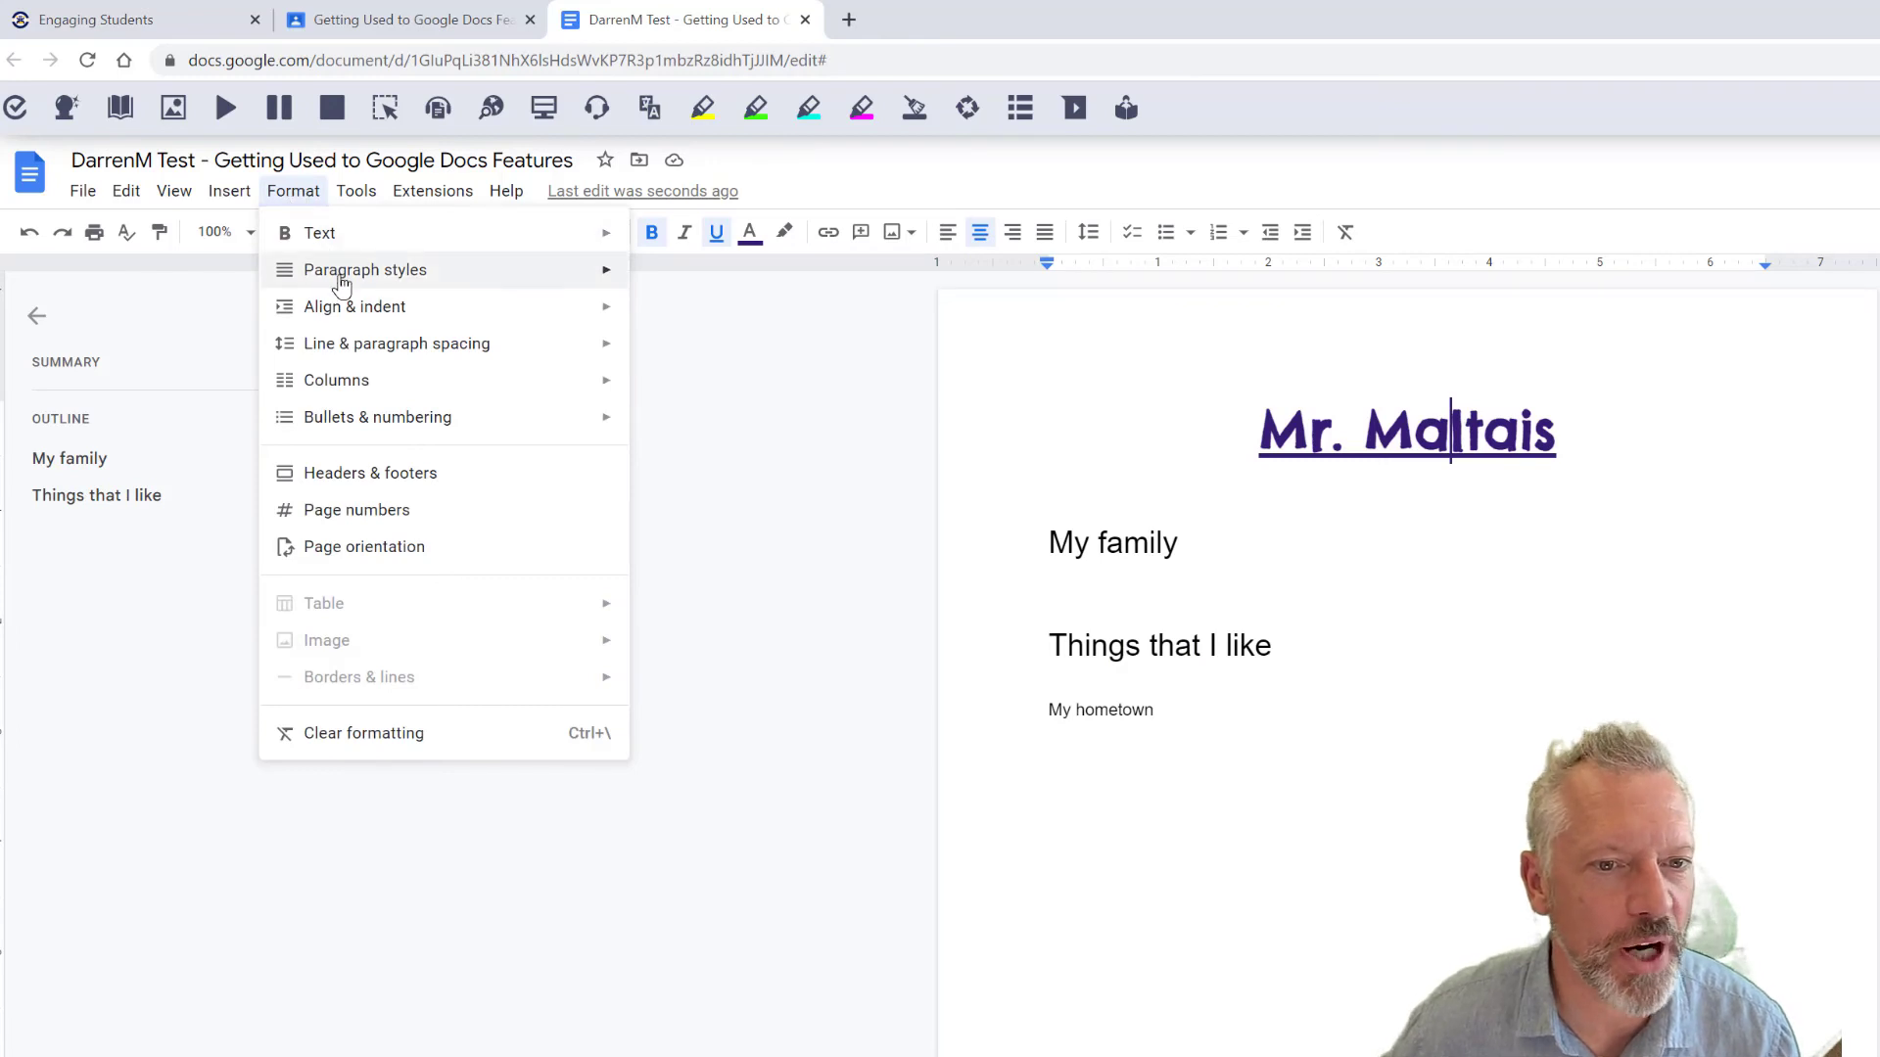
mouse_move(733, 451)
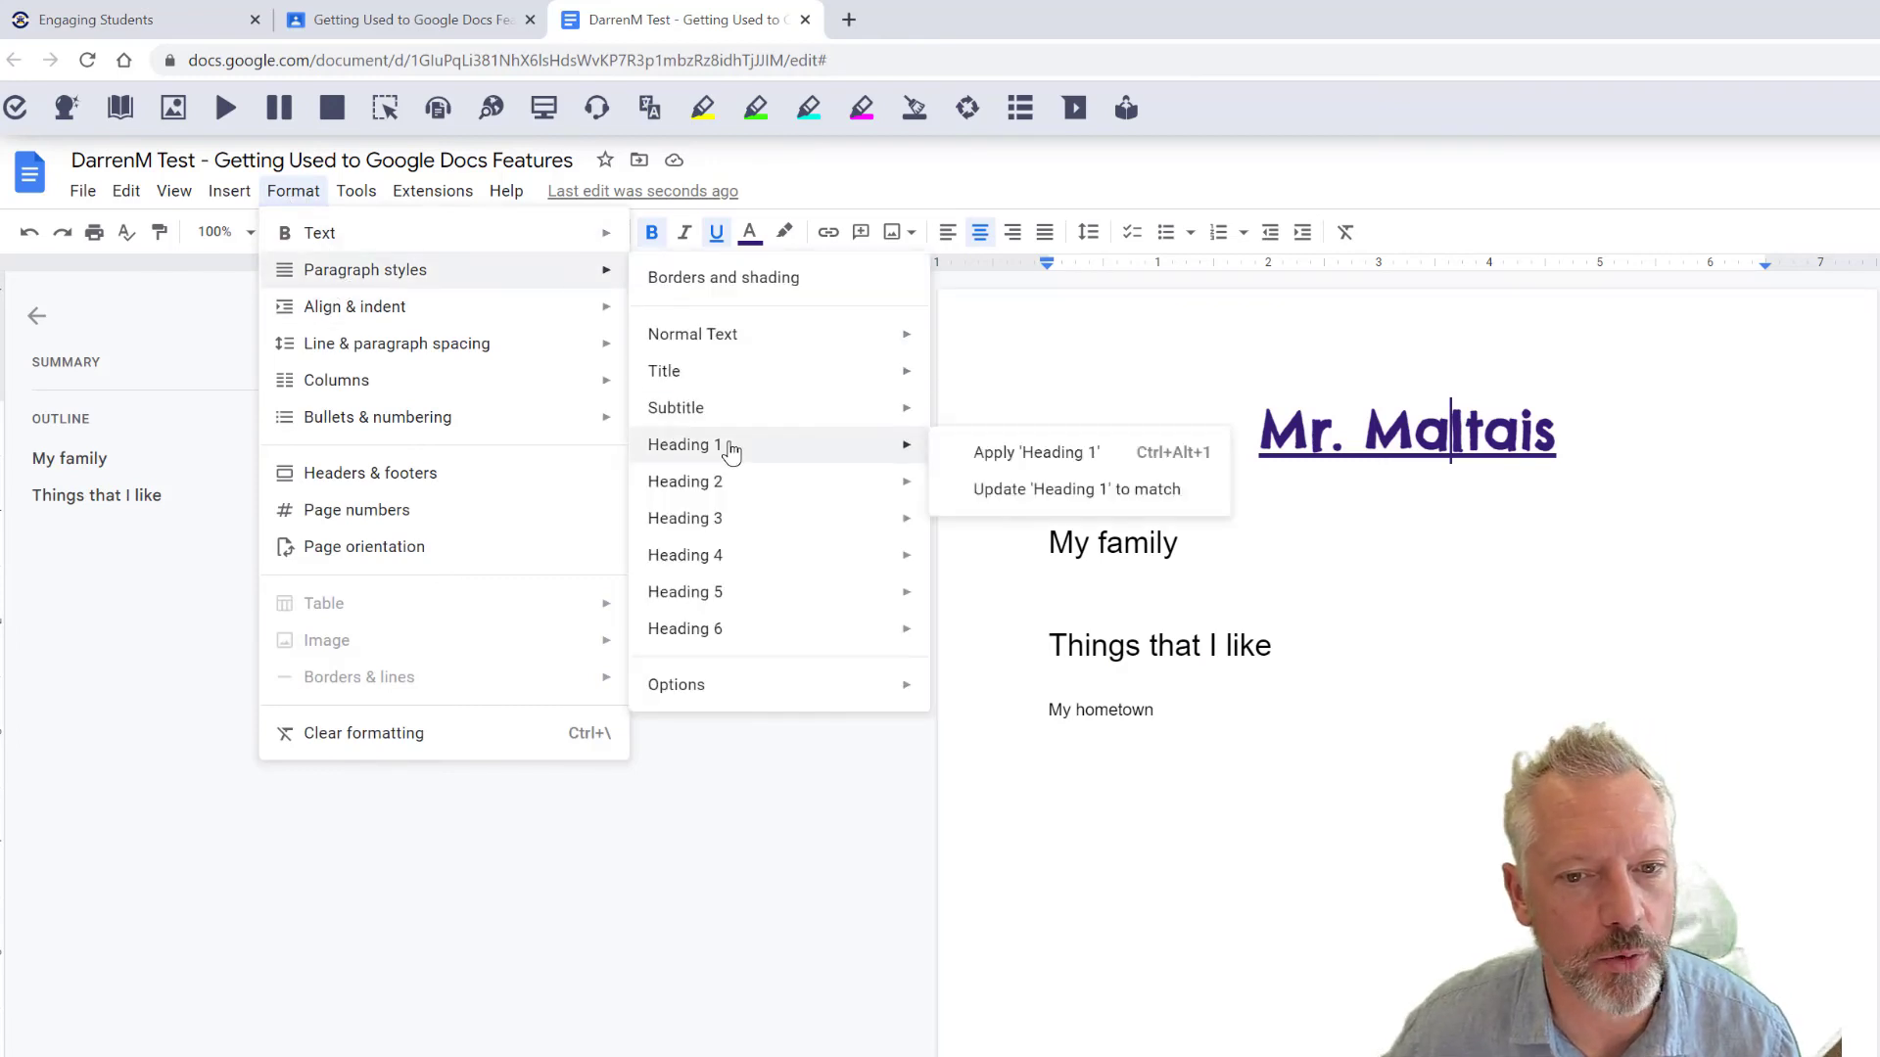
mouse_move(720, 377)
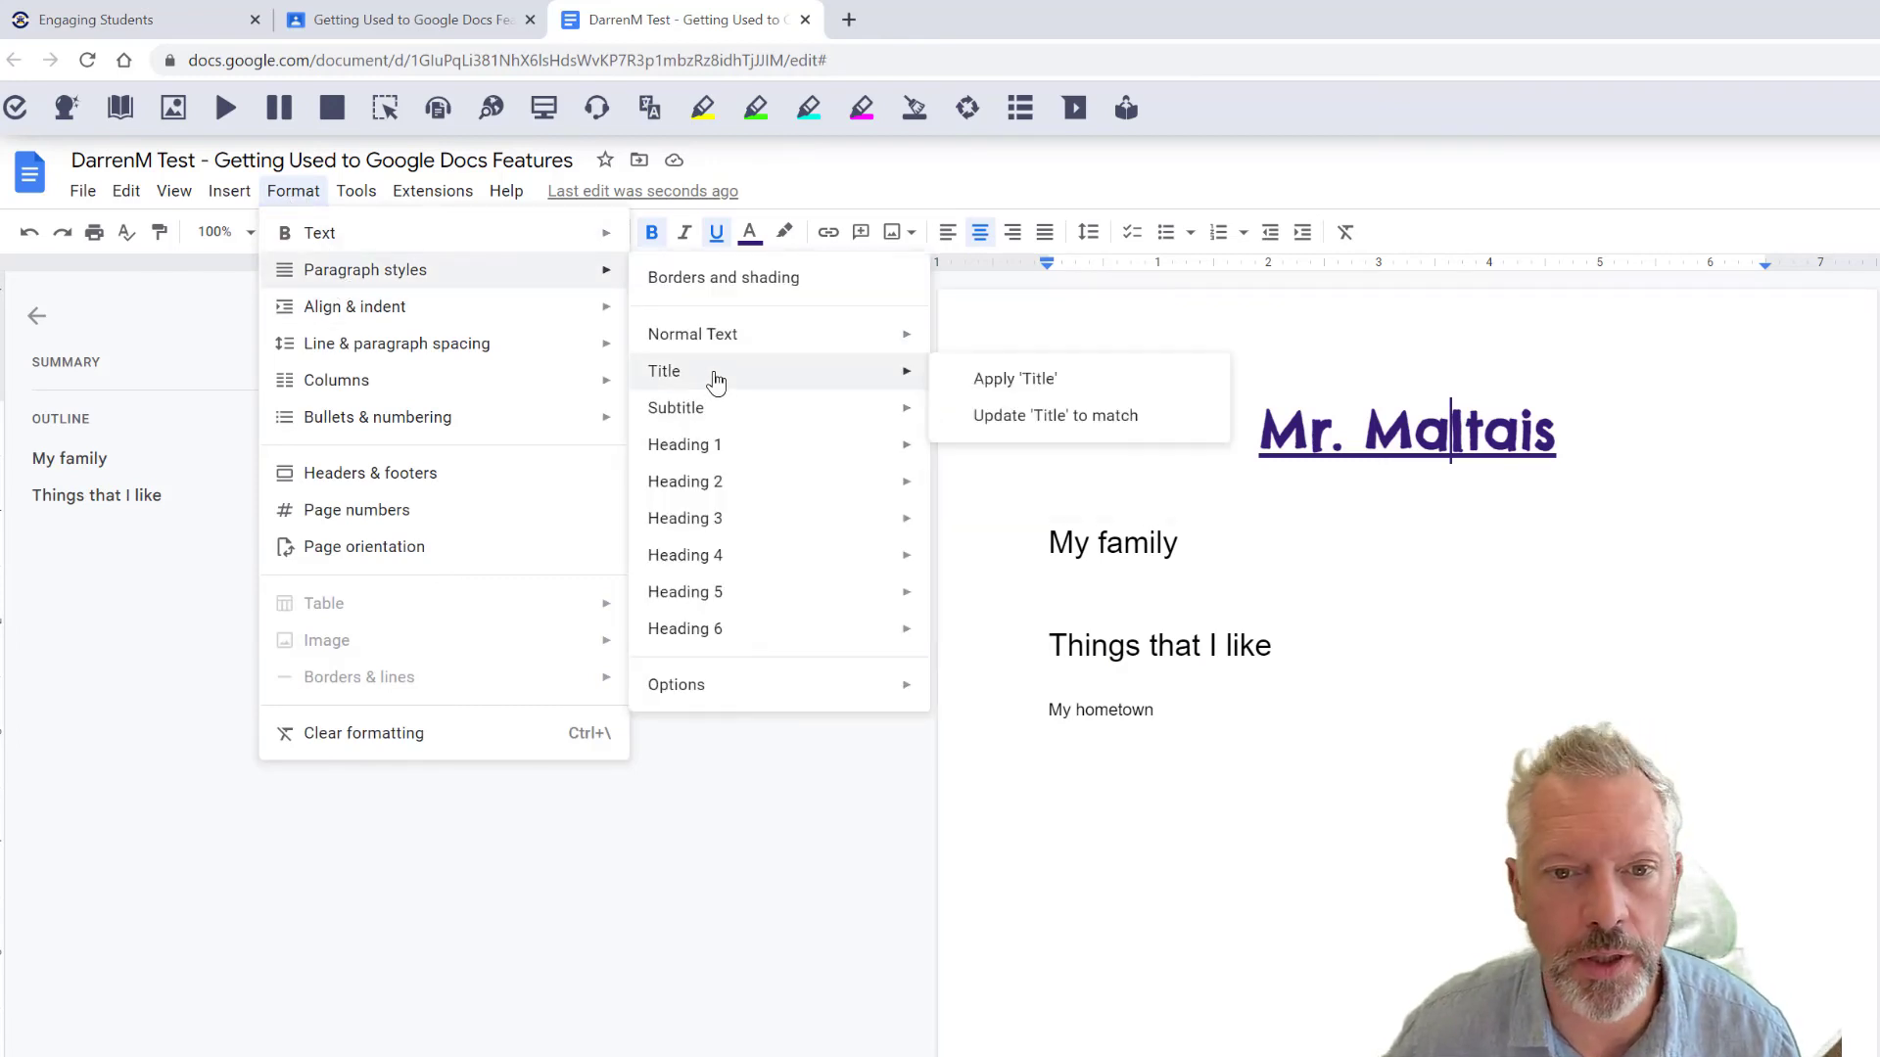
click(1034, 421)
Step: Try the Title style on the "My family" line, then undo it and deselect the line
drag(1178, 549, 1009, 548)
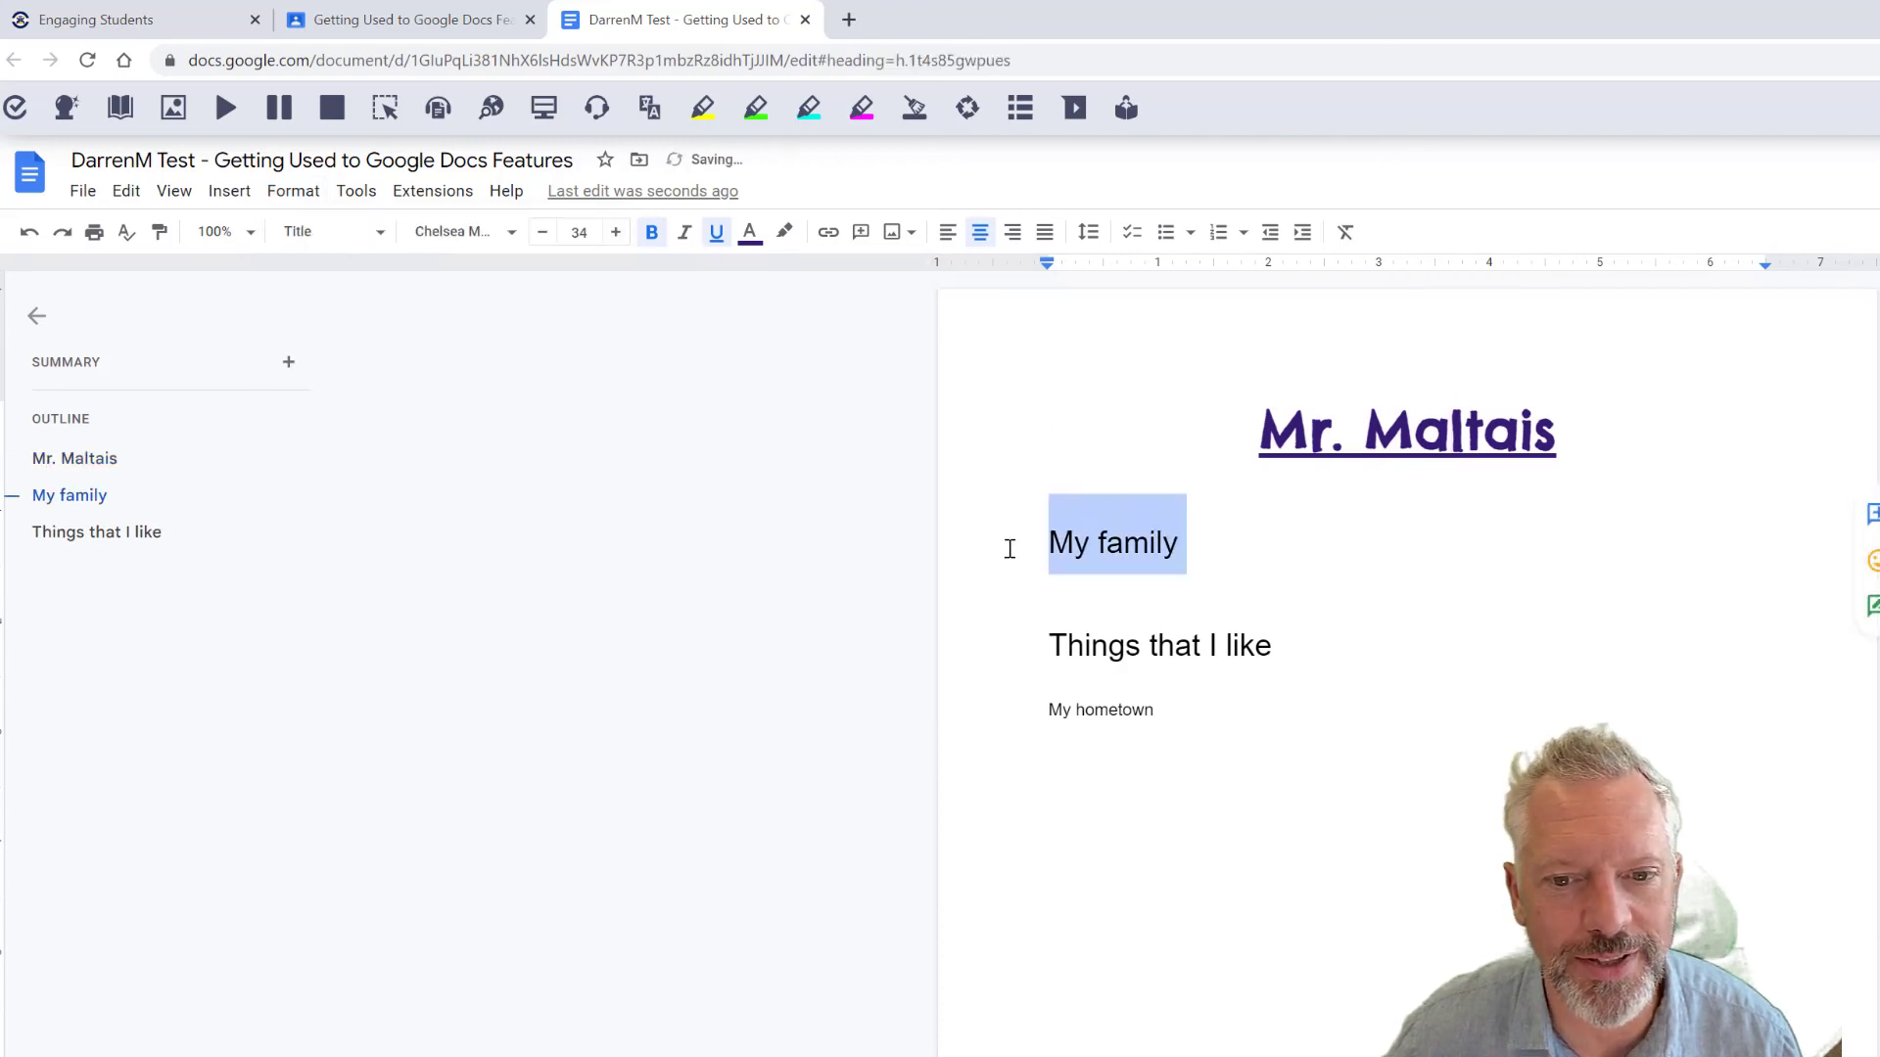
click(356, 192)
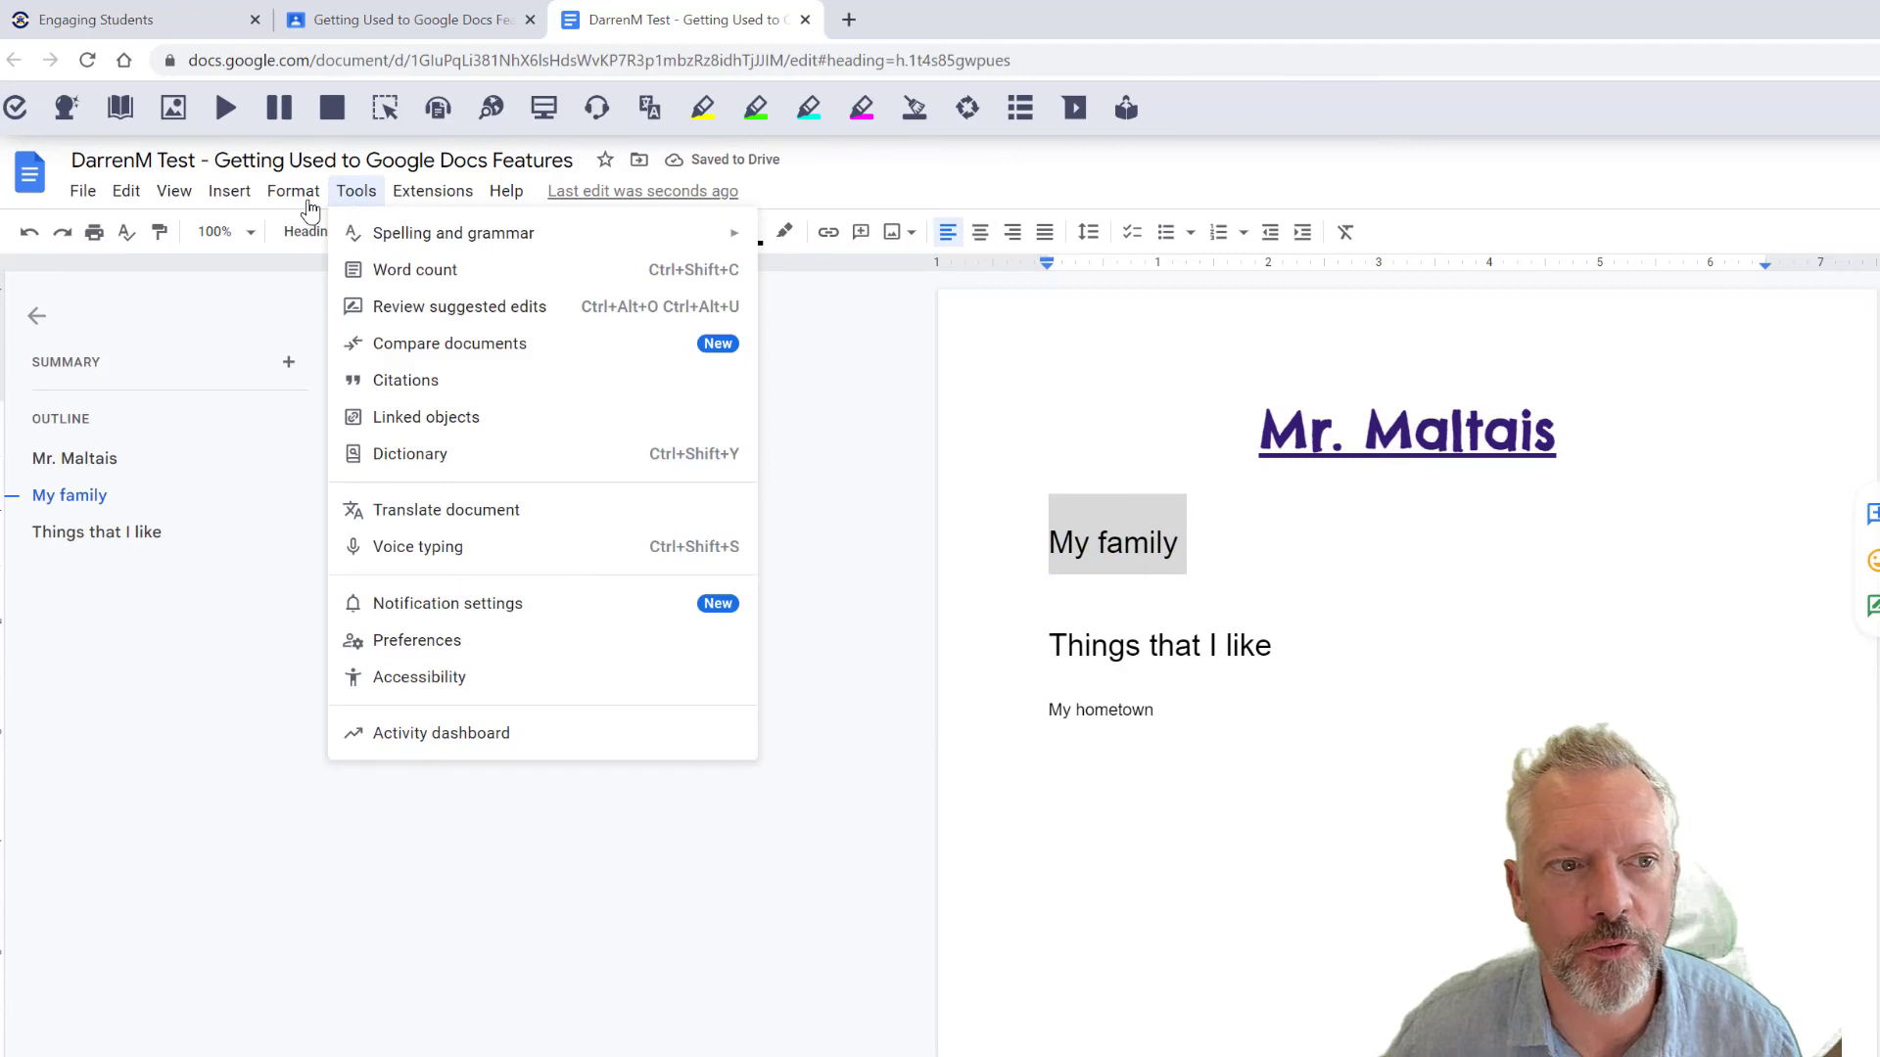
mouse_move(309, 208)
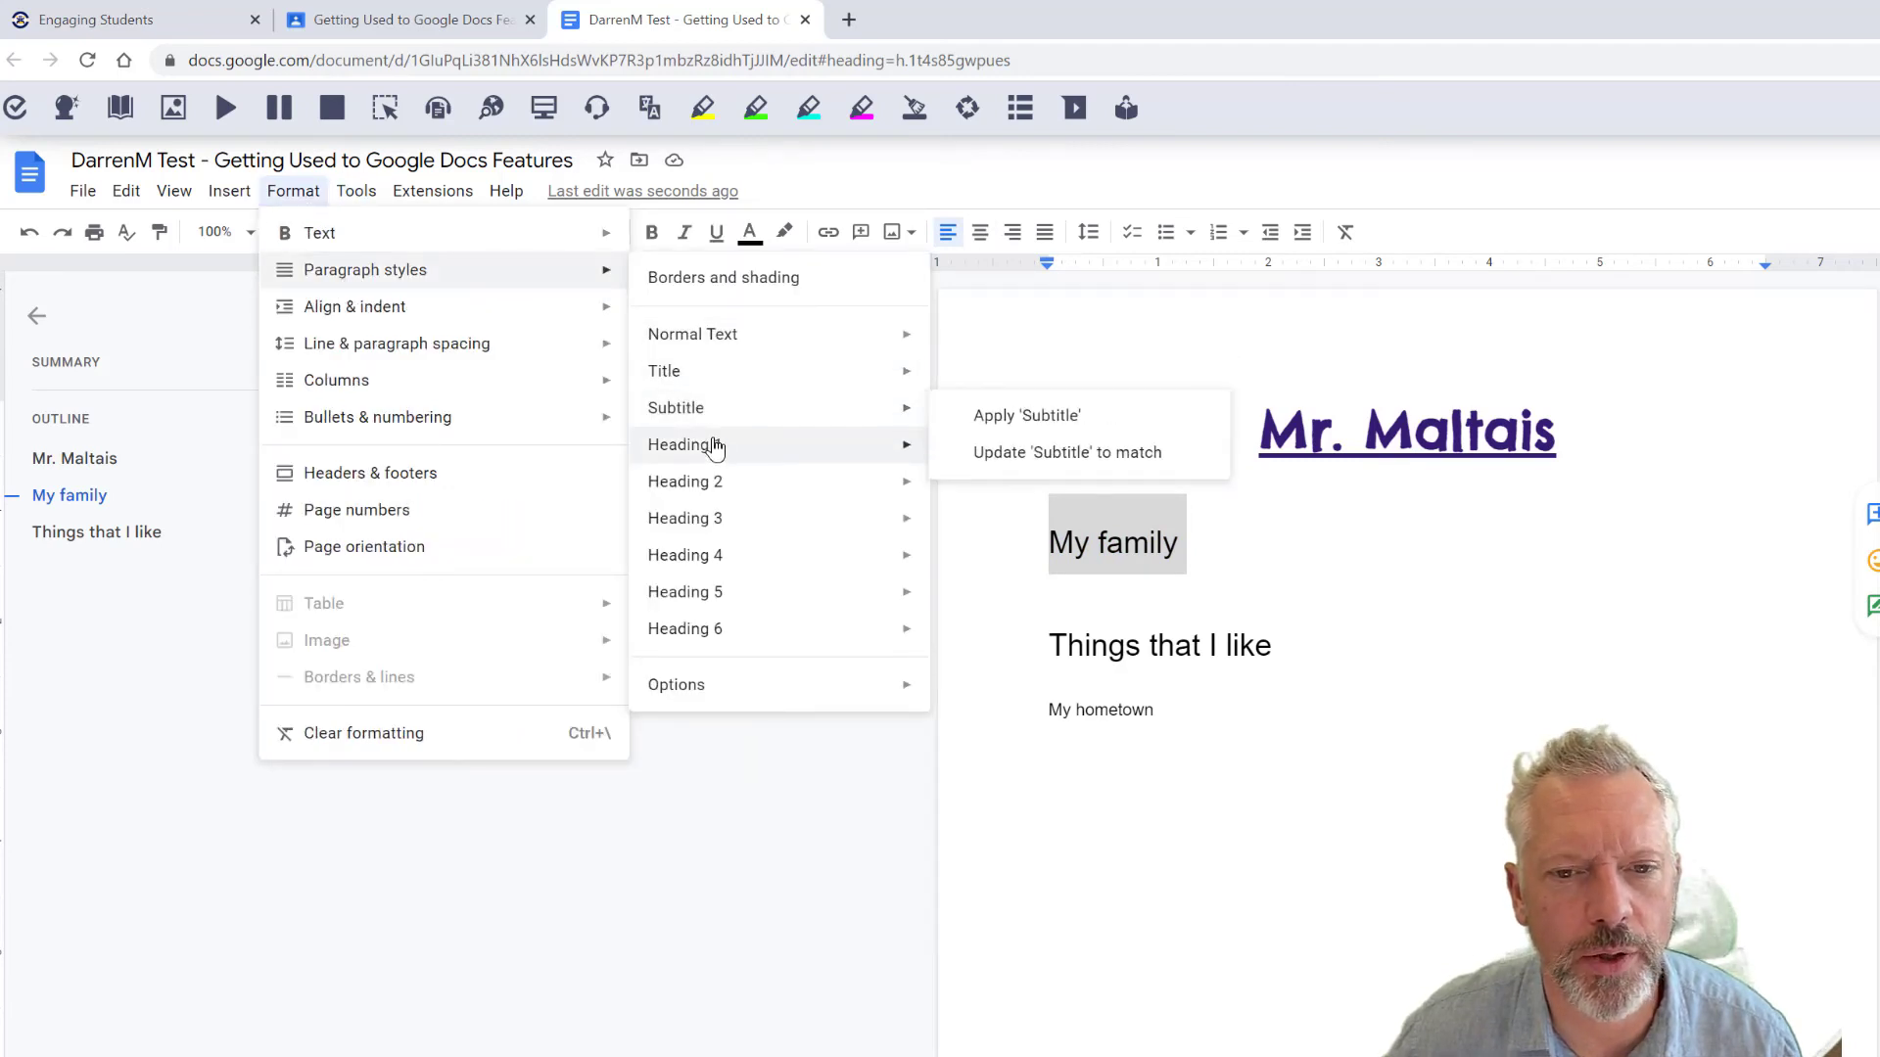
mouse_move(715, 447)
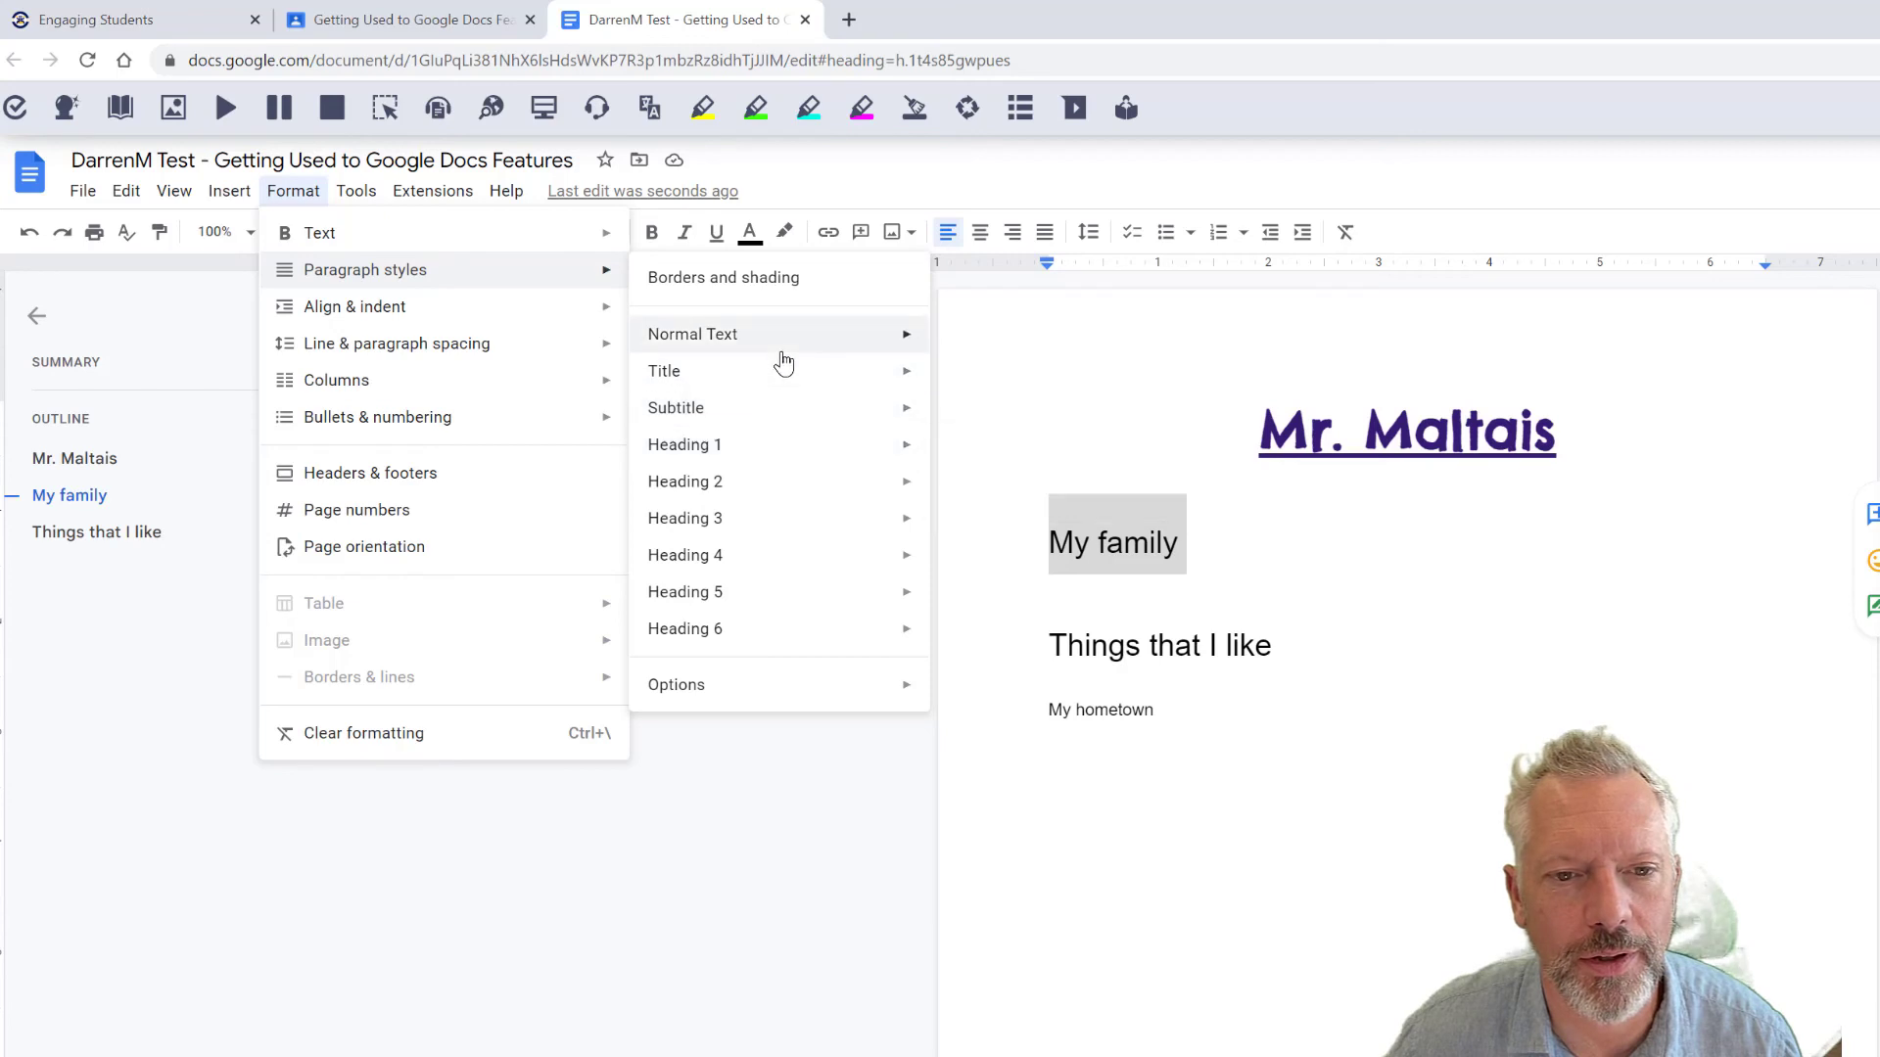
mouse_move(793, 382)
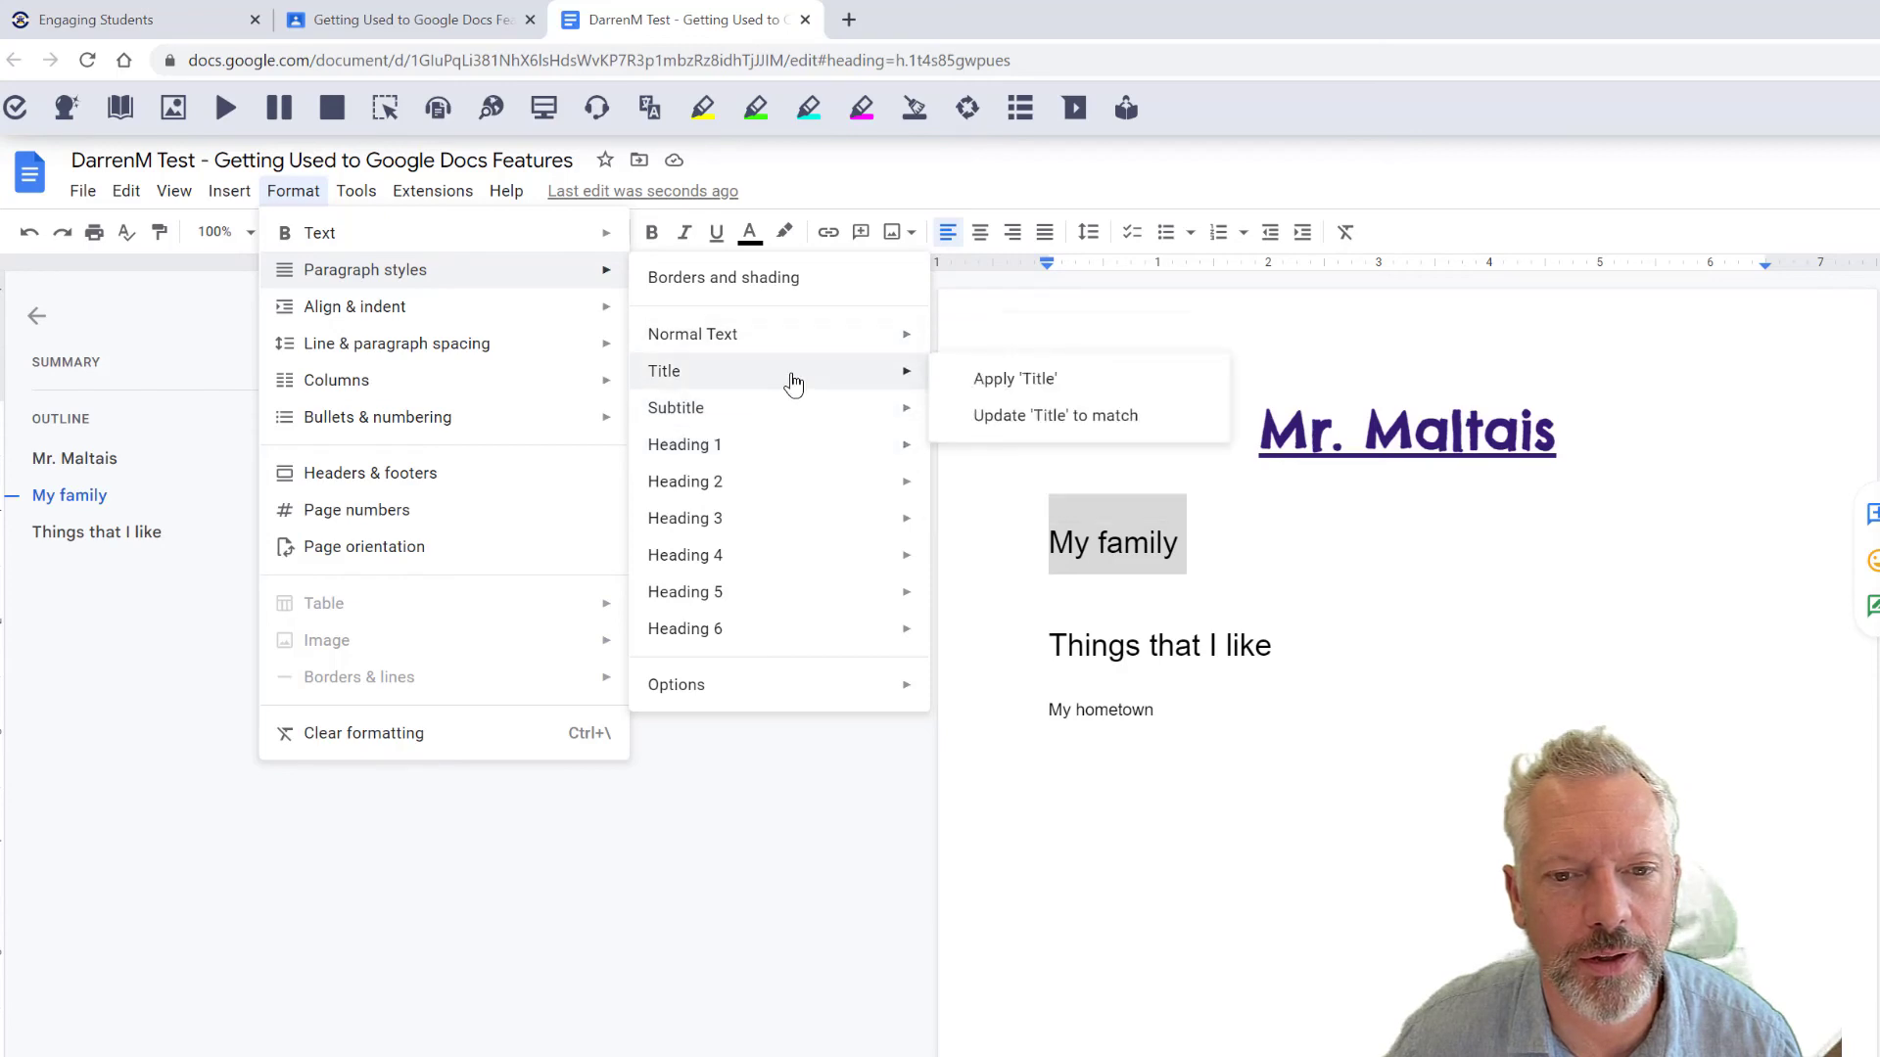
click(984, 380)
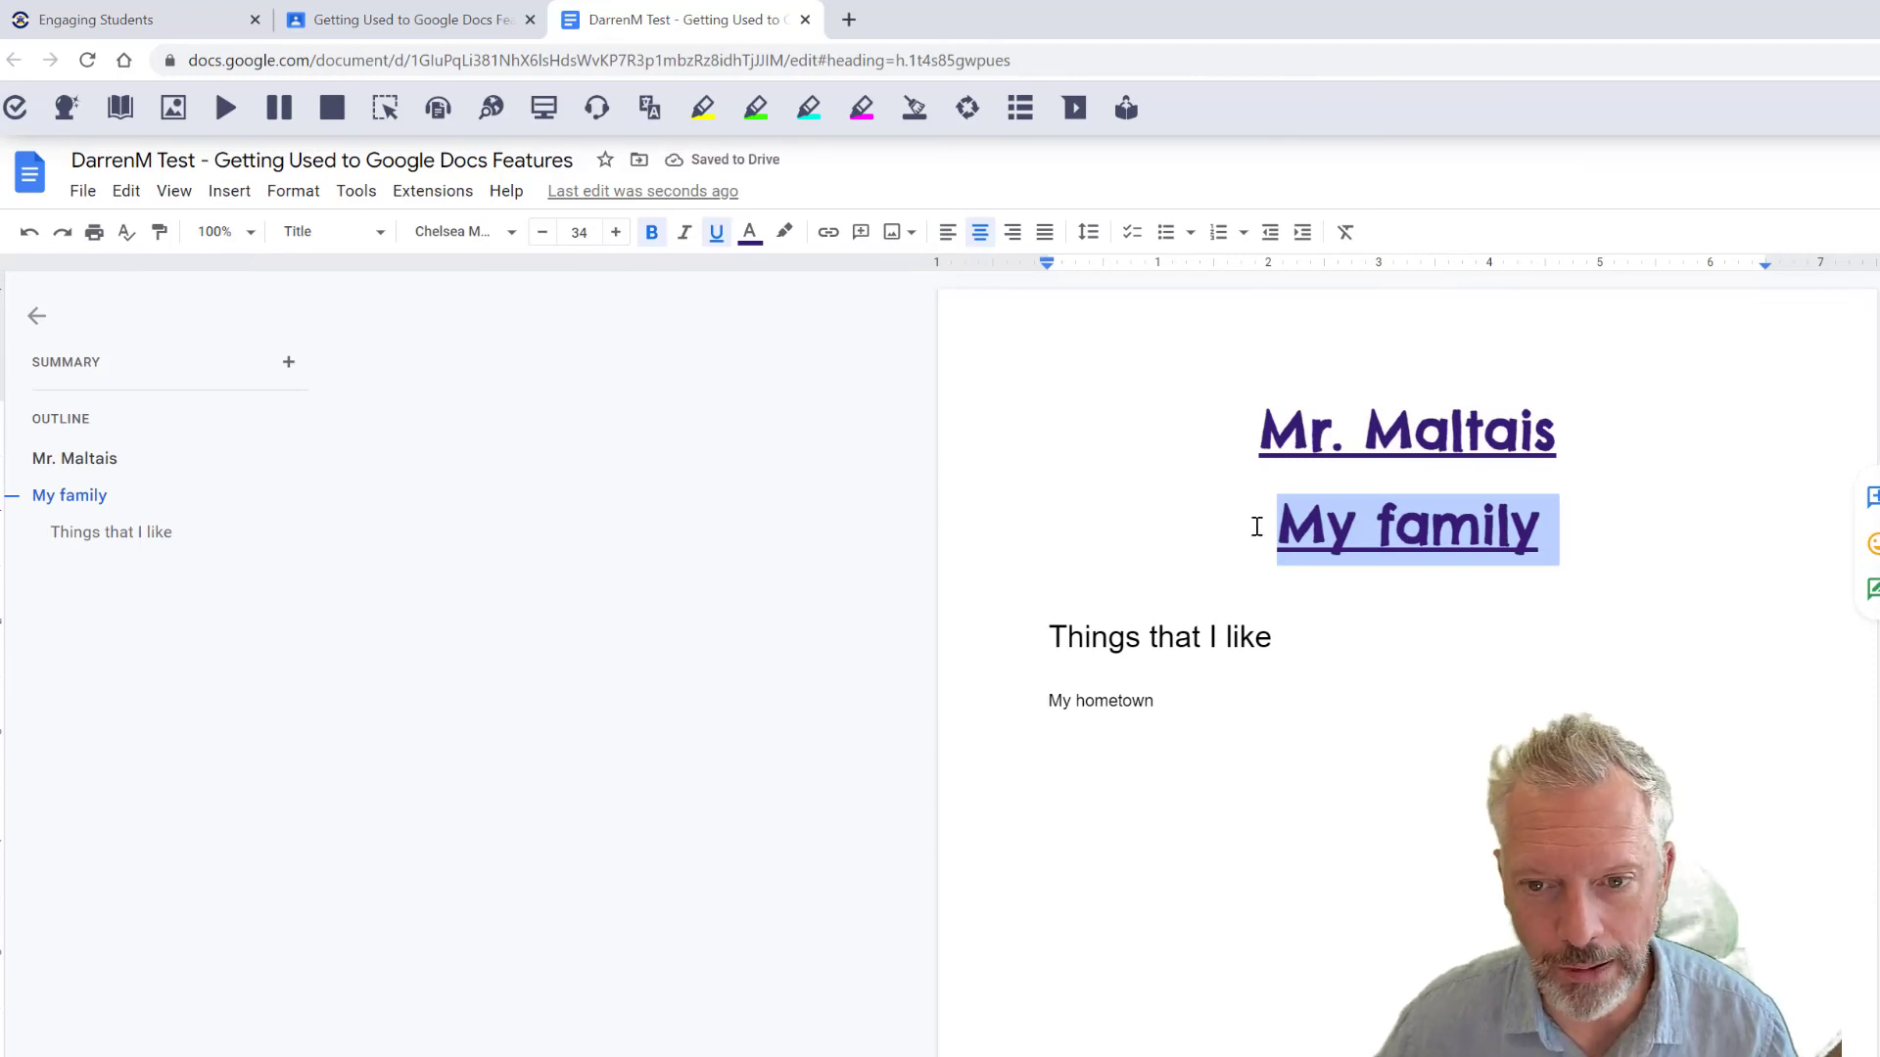
key(BackSpace)
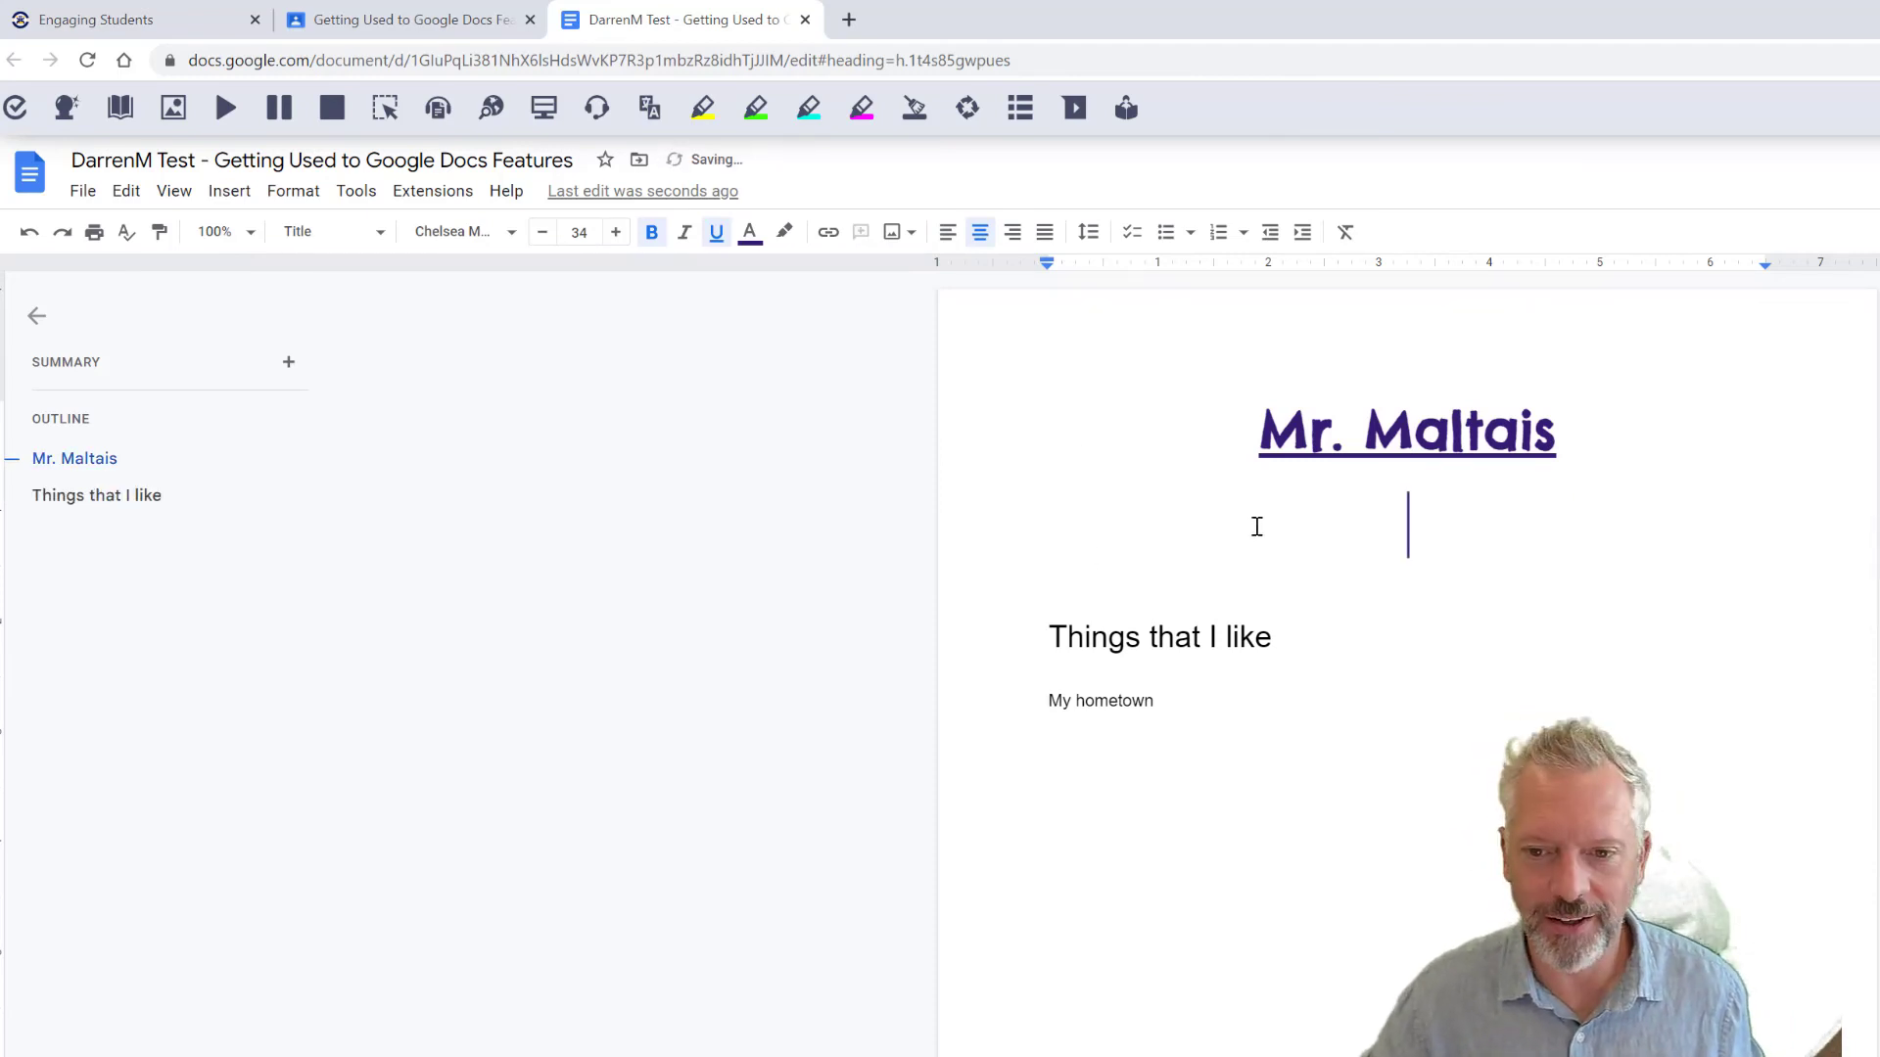
key(ctrl+z)
key(ctrl+z)
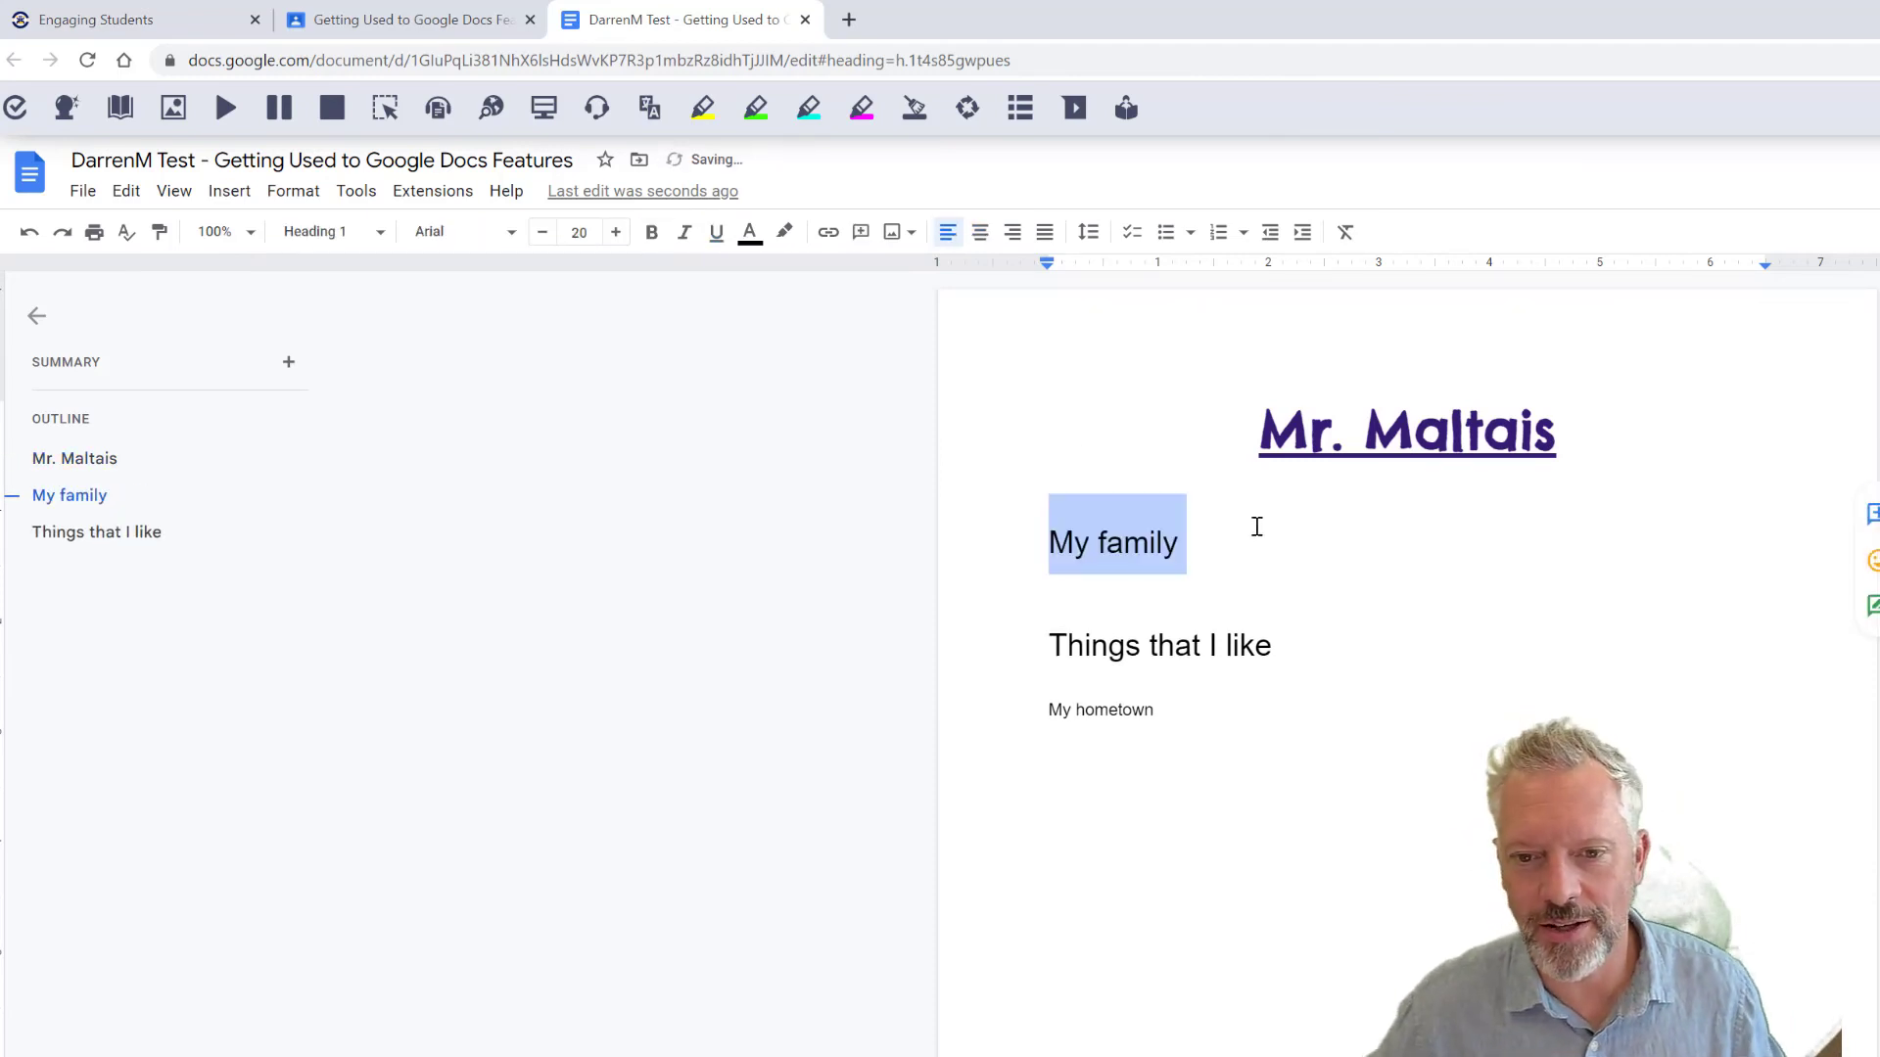
click(1170, 535)
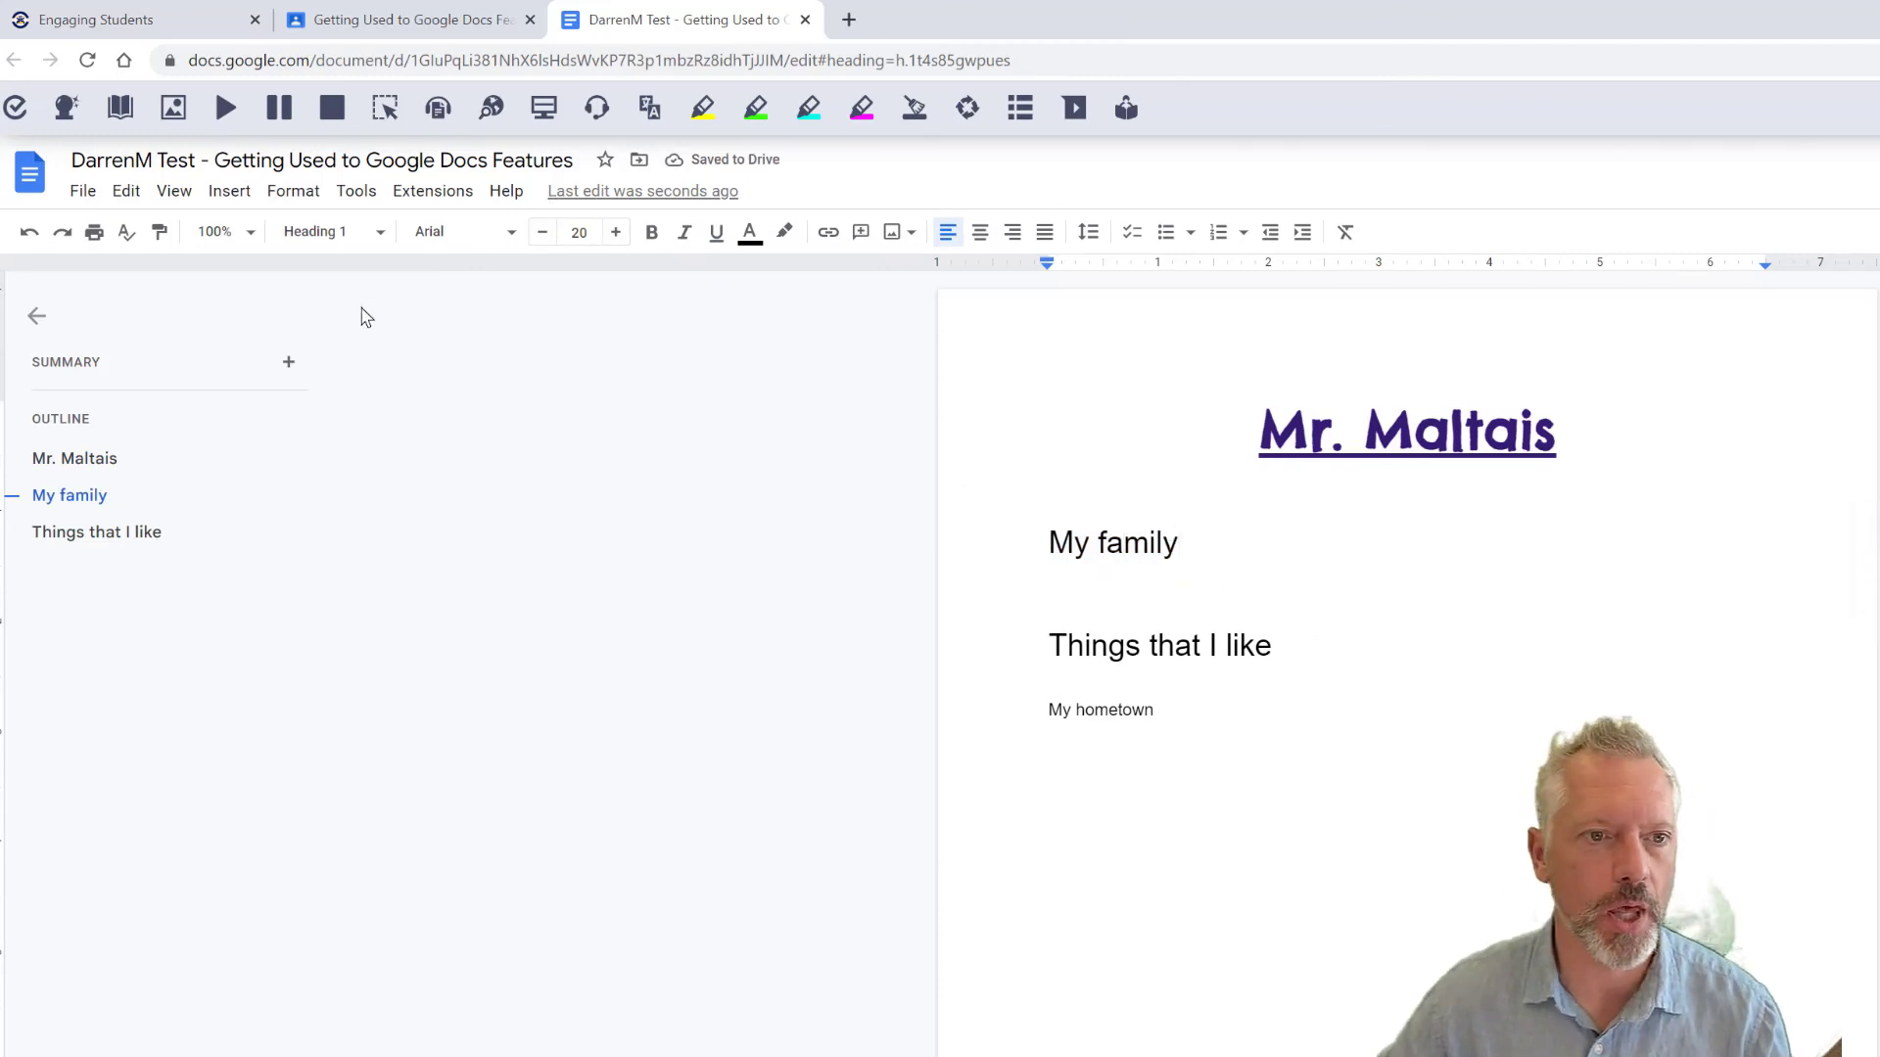
Step: Apply the Heading 1 paragraph style to the "My hometown" line and deselect it
click(1061, 692)
drag(1159, 719, 1014, 720)
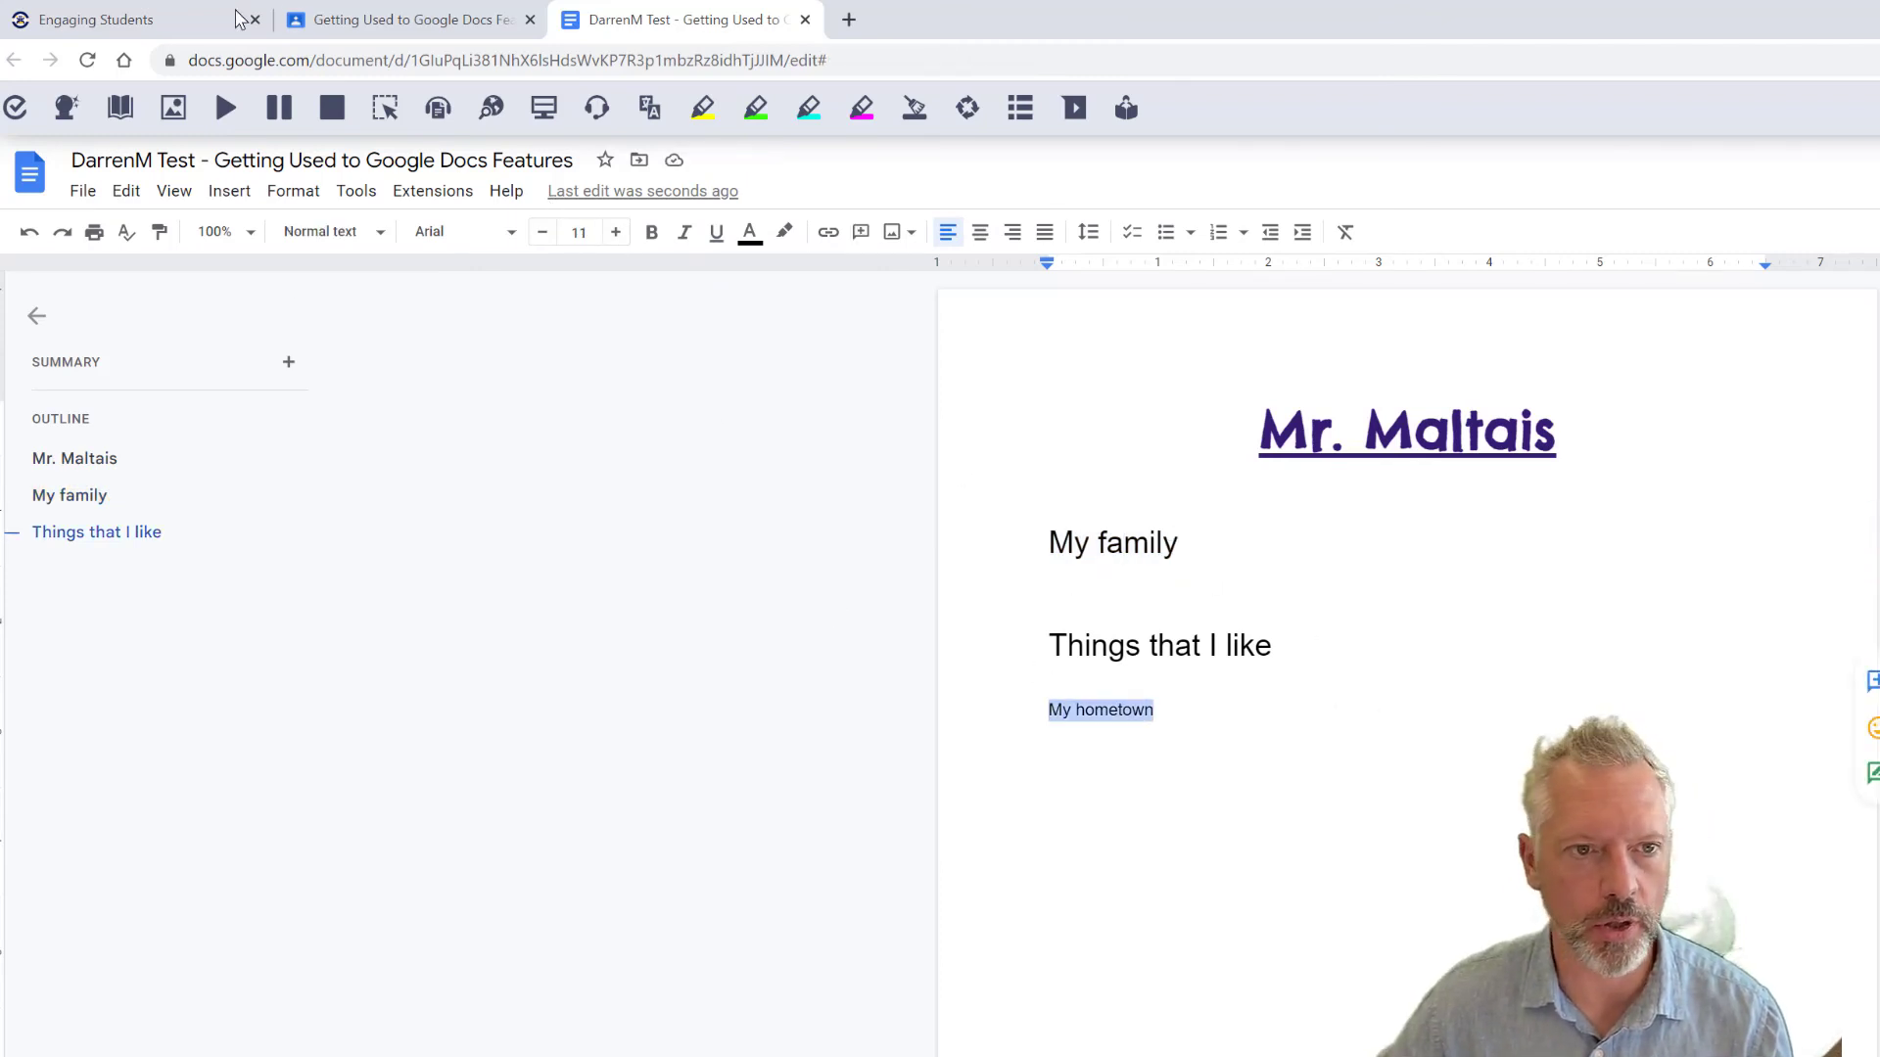
click(303, 192)
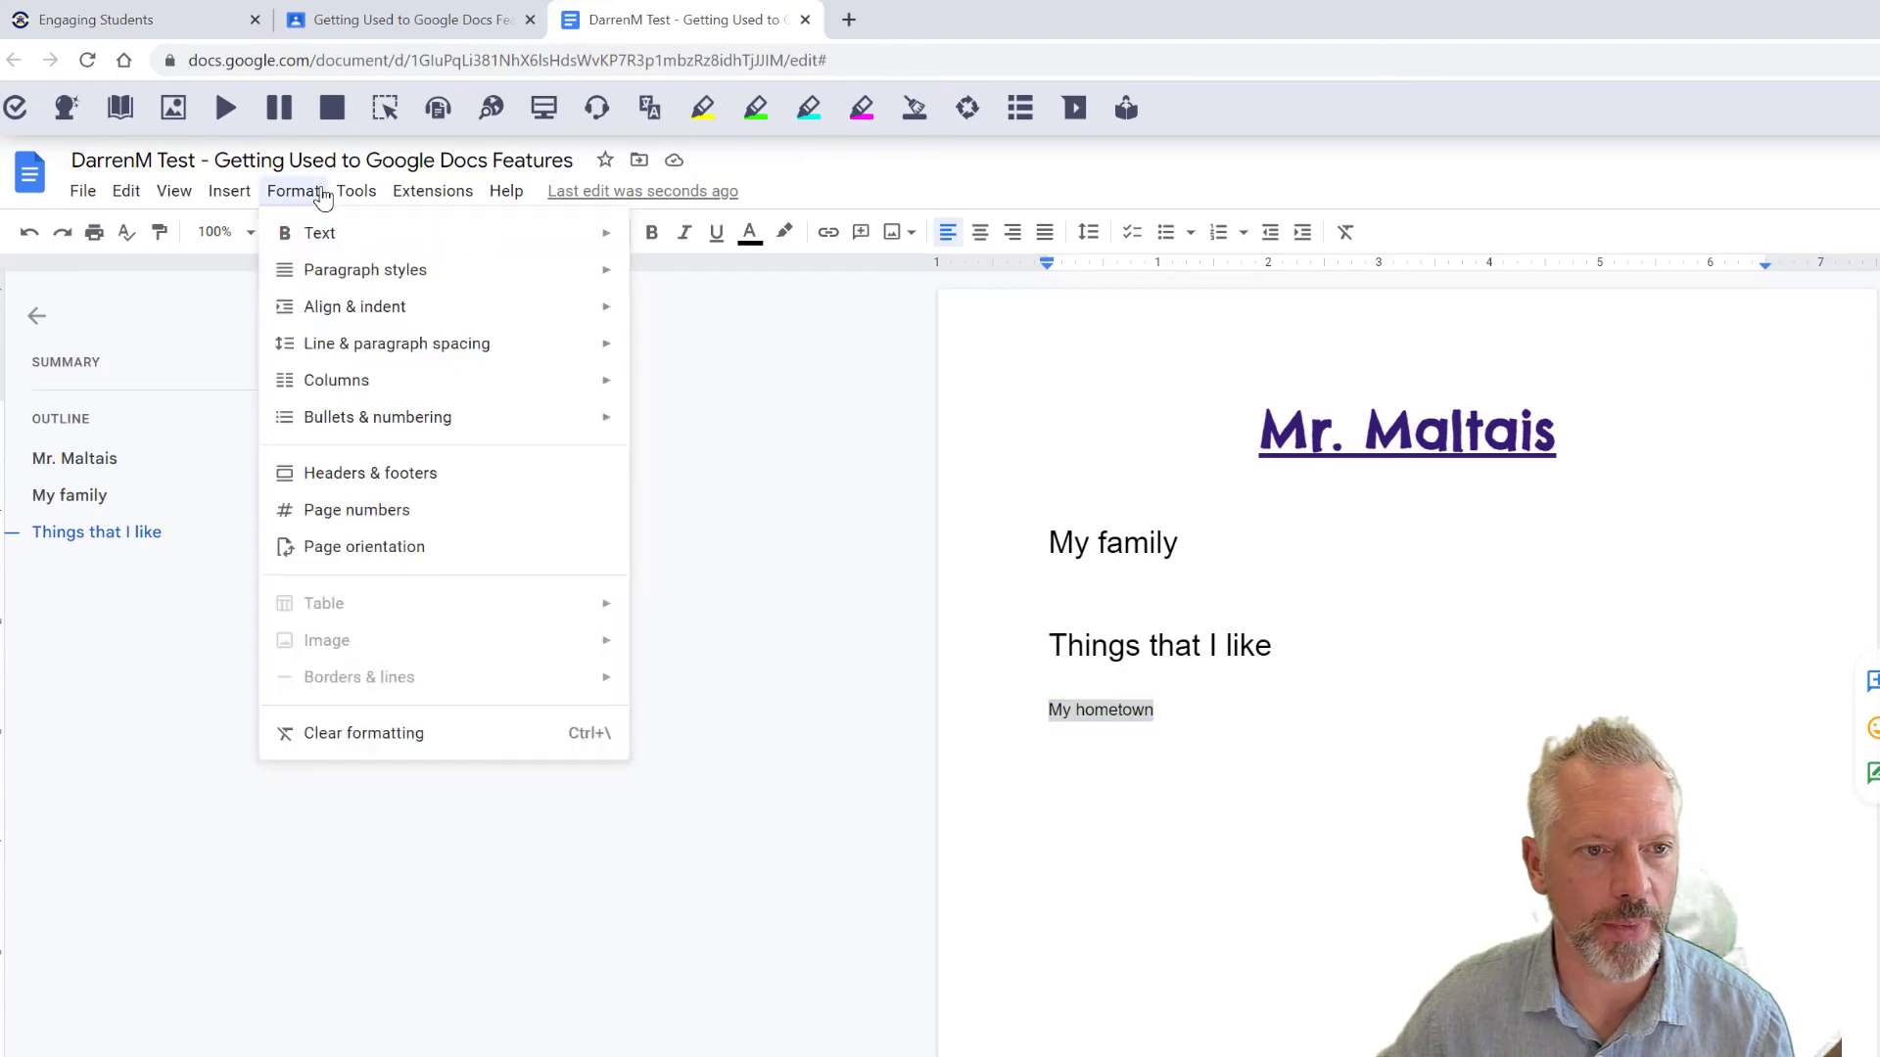
mouse_move(705, 446)
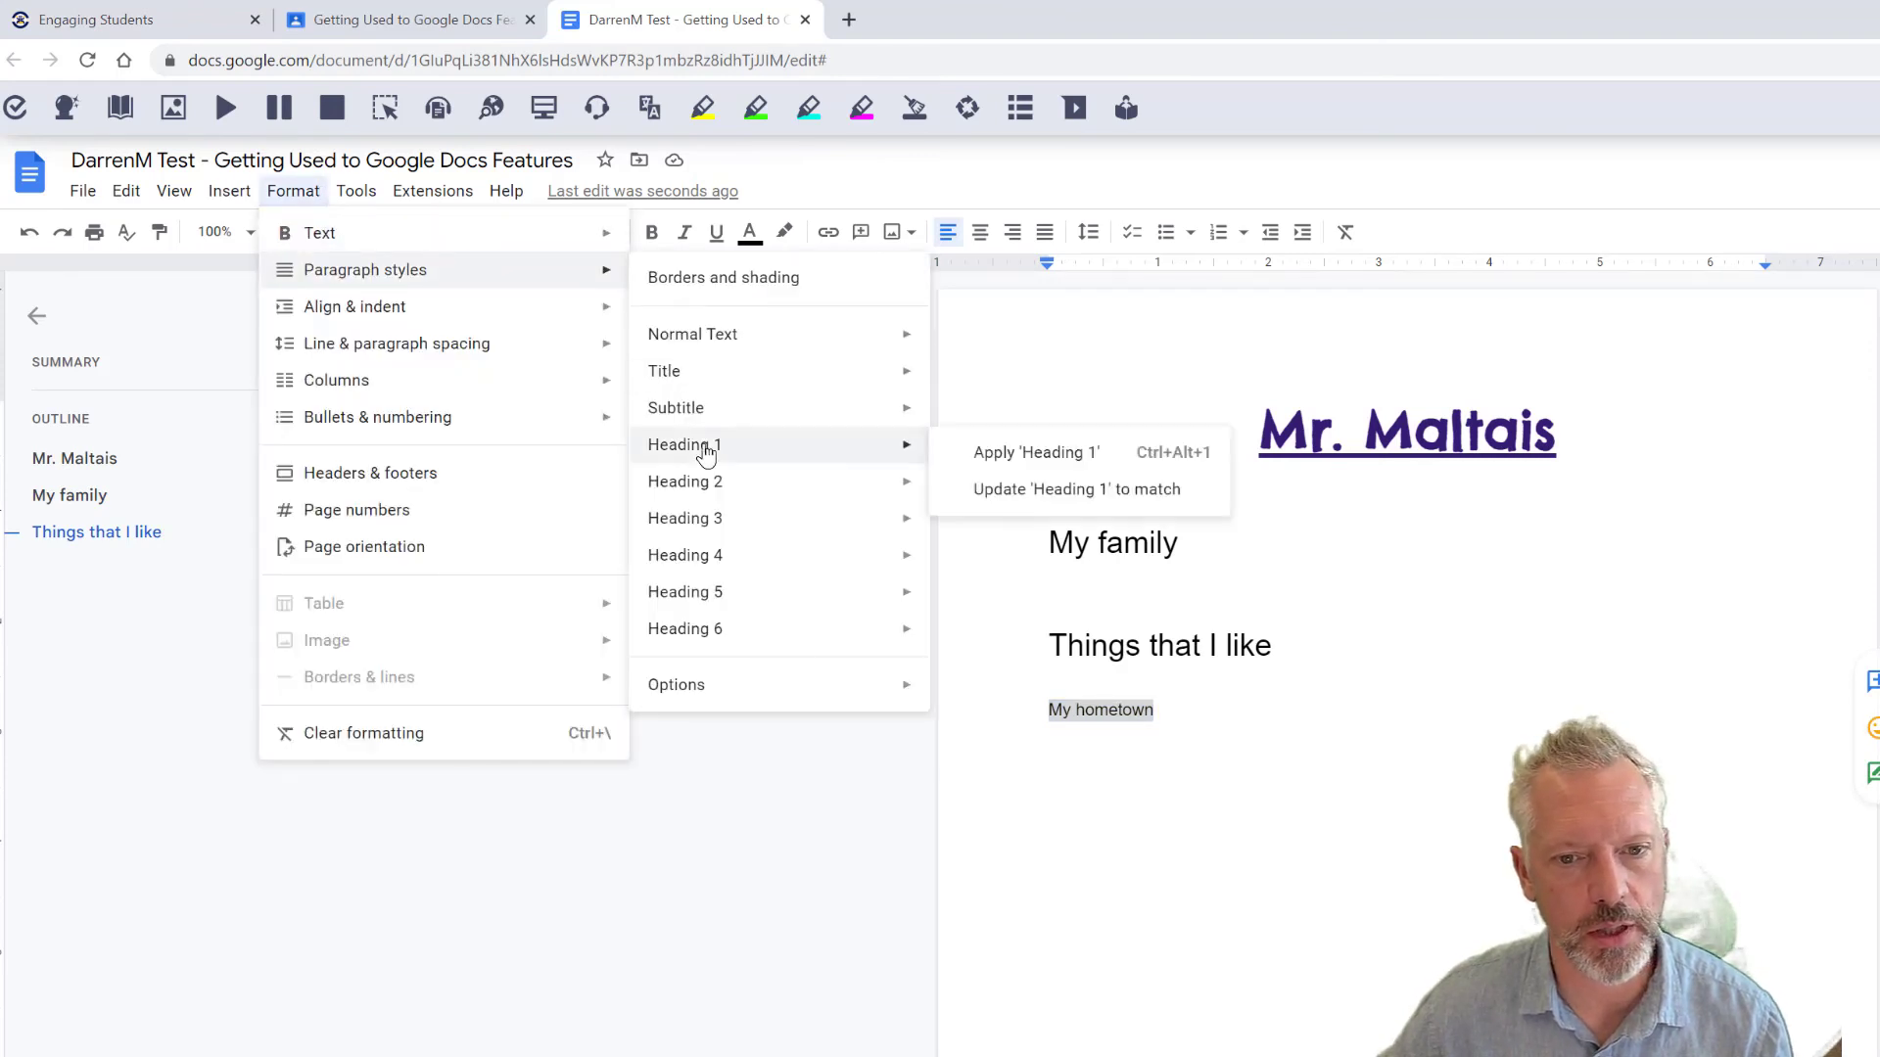
click(995, 451)
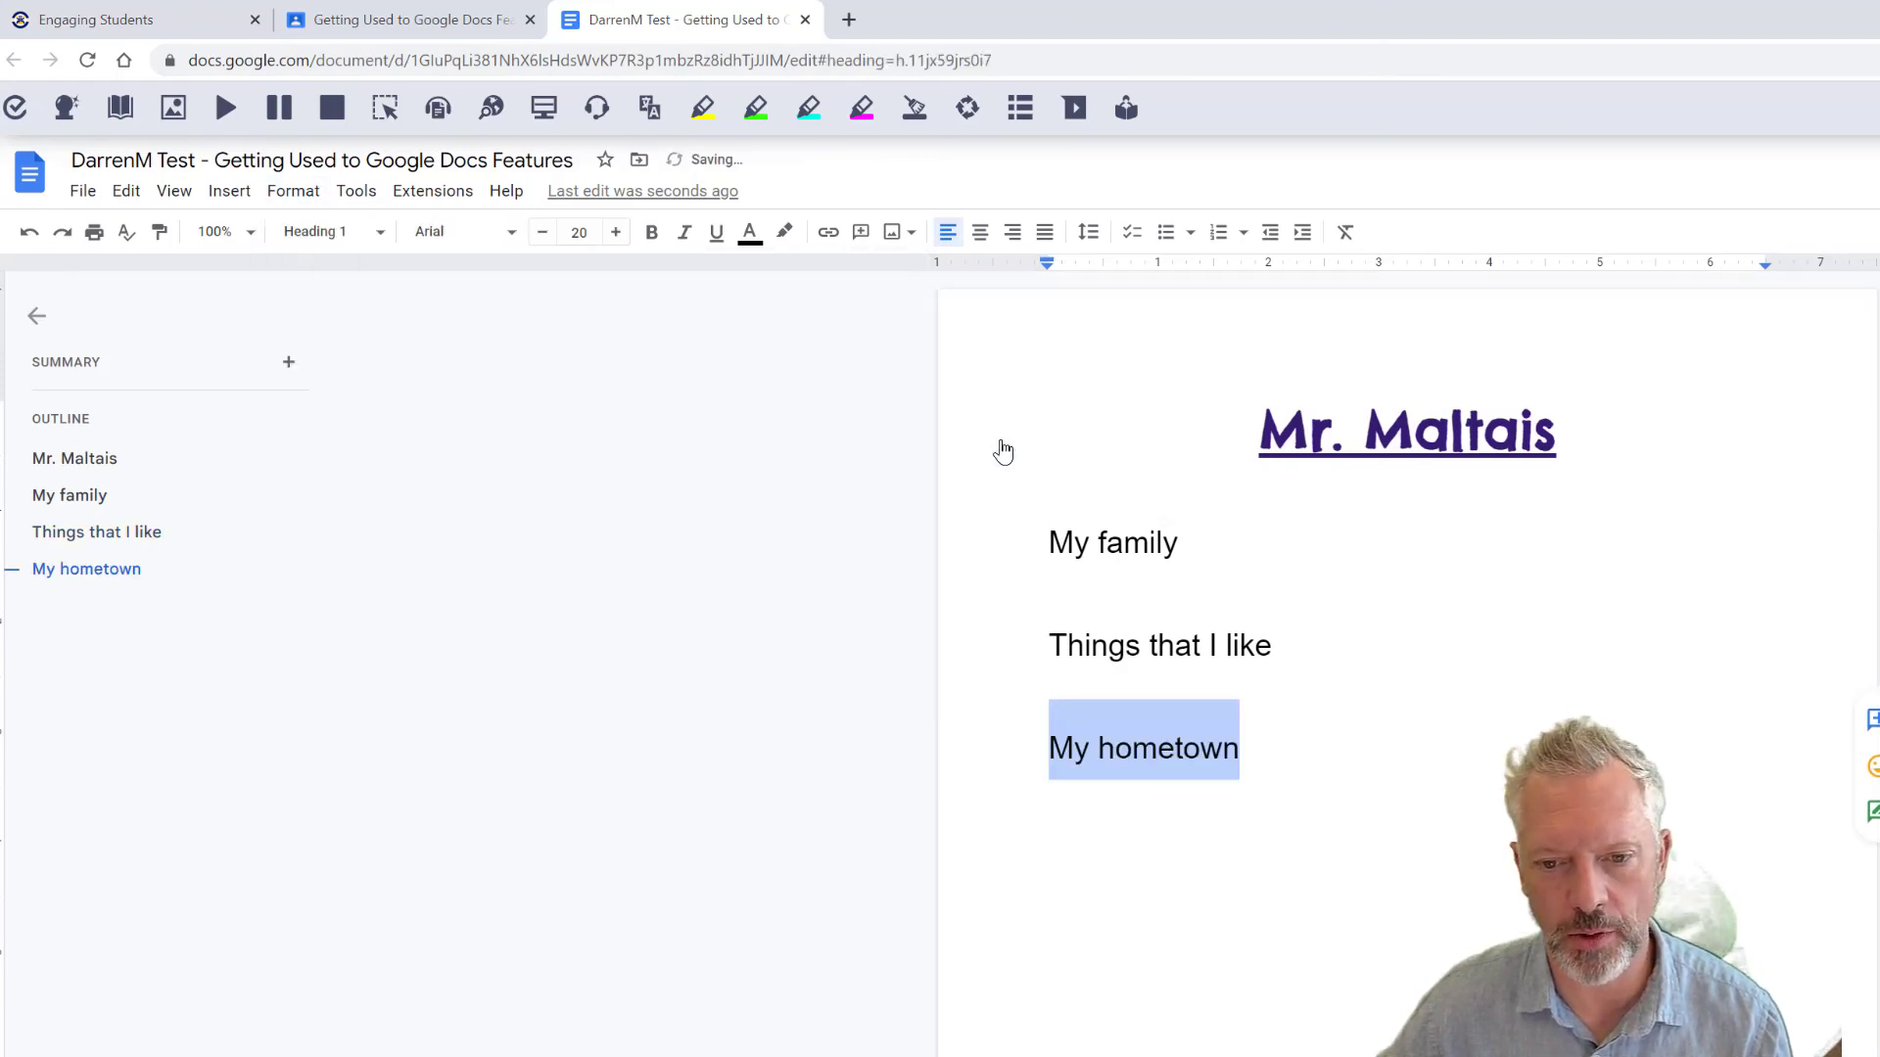
click(1166, 486)
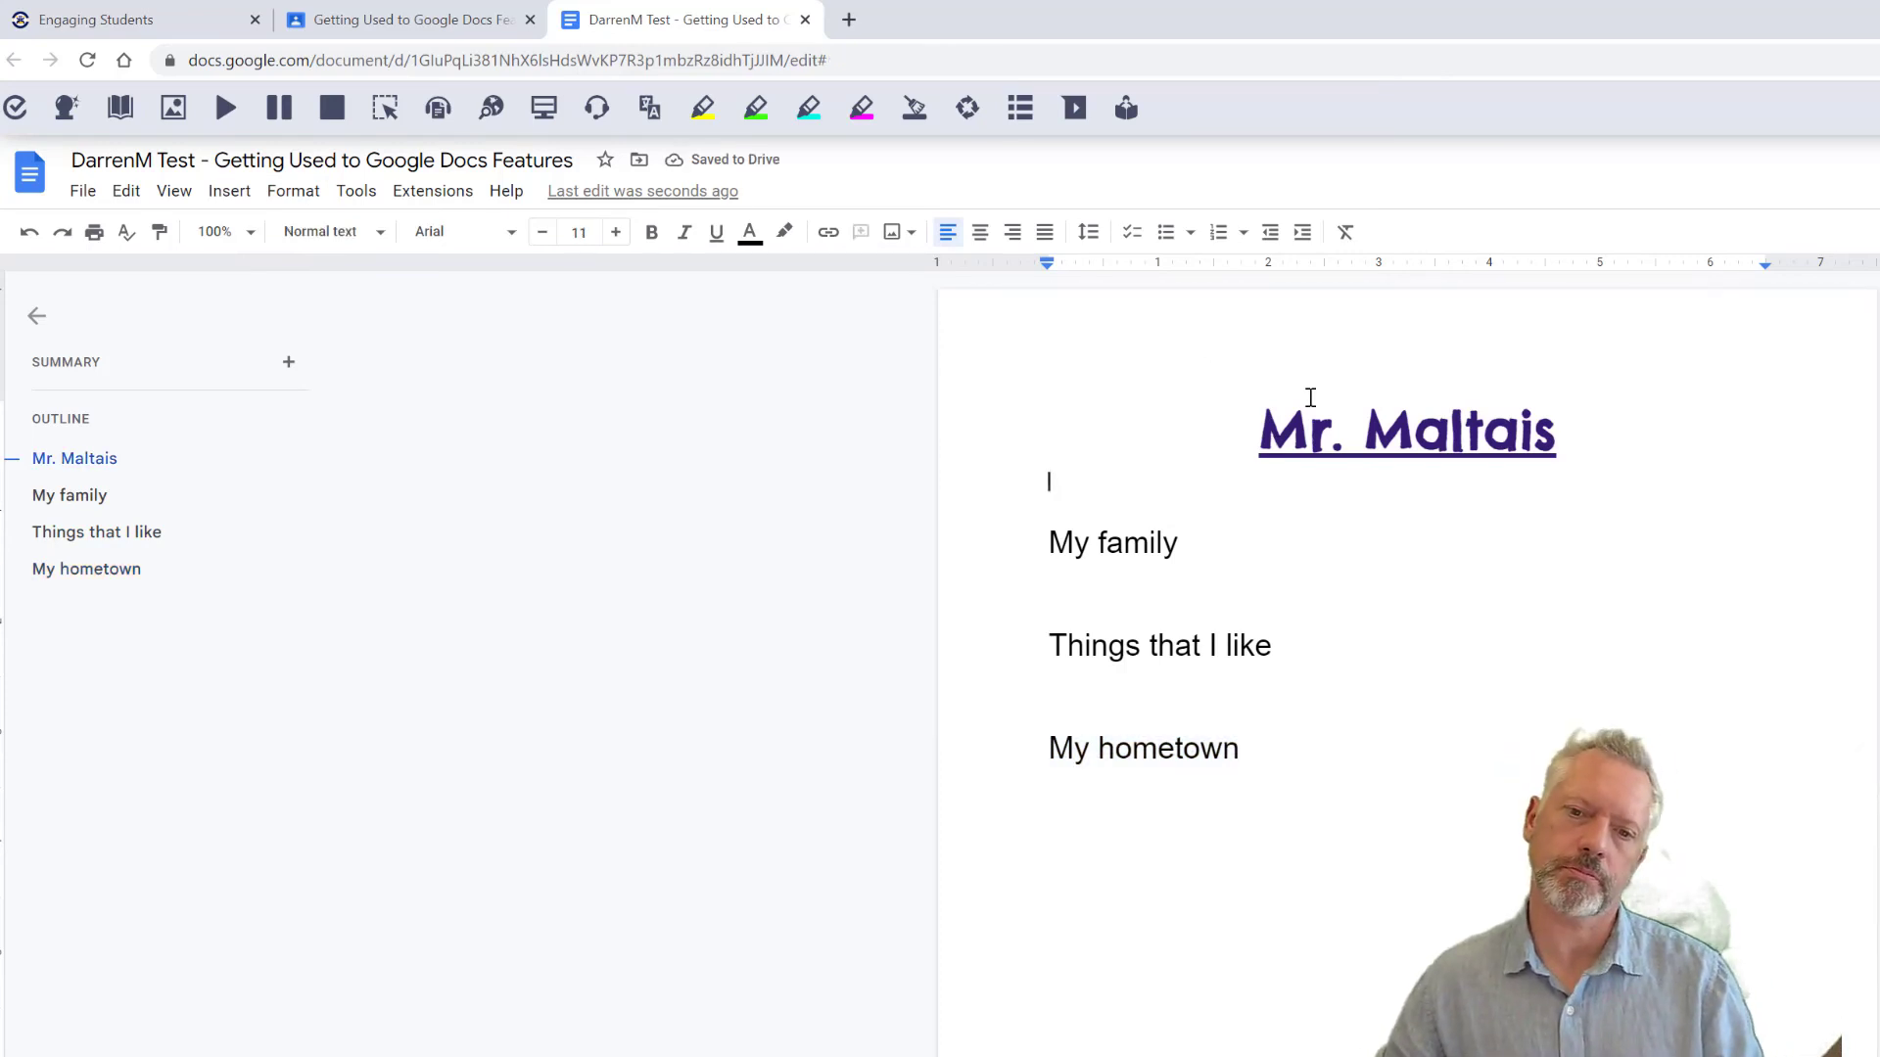
Step: Underline and bold the "My family" heading and set its font to Quicksand
click(1185, 562)
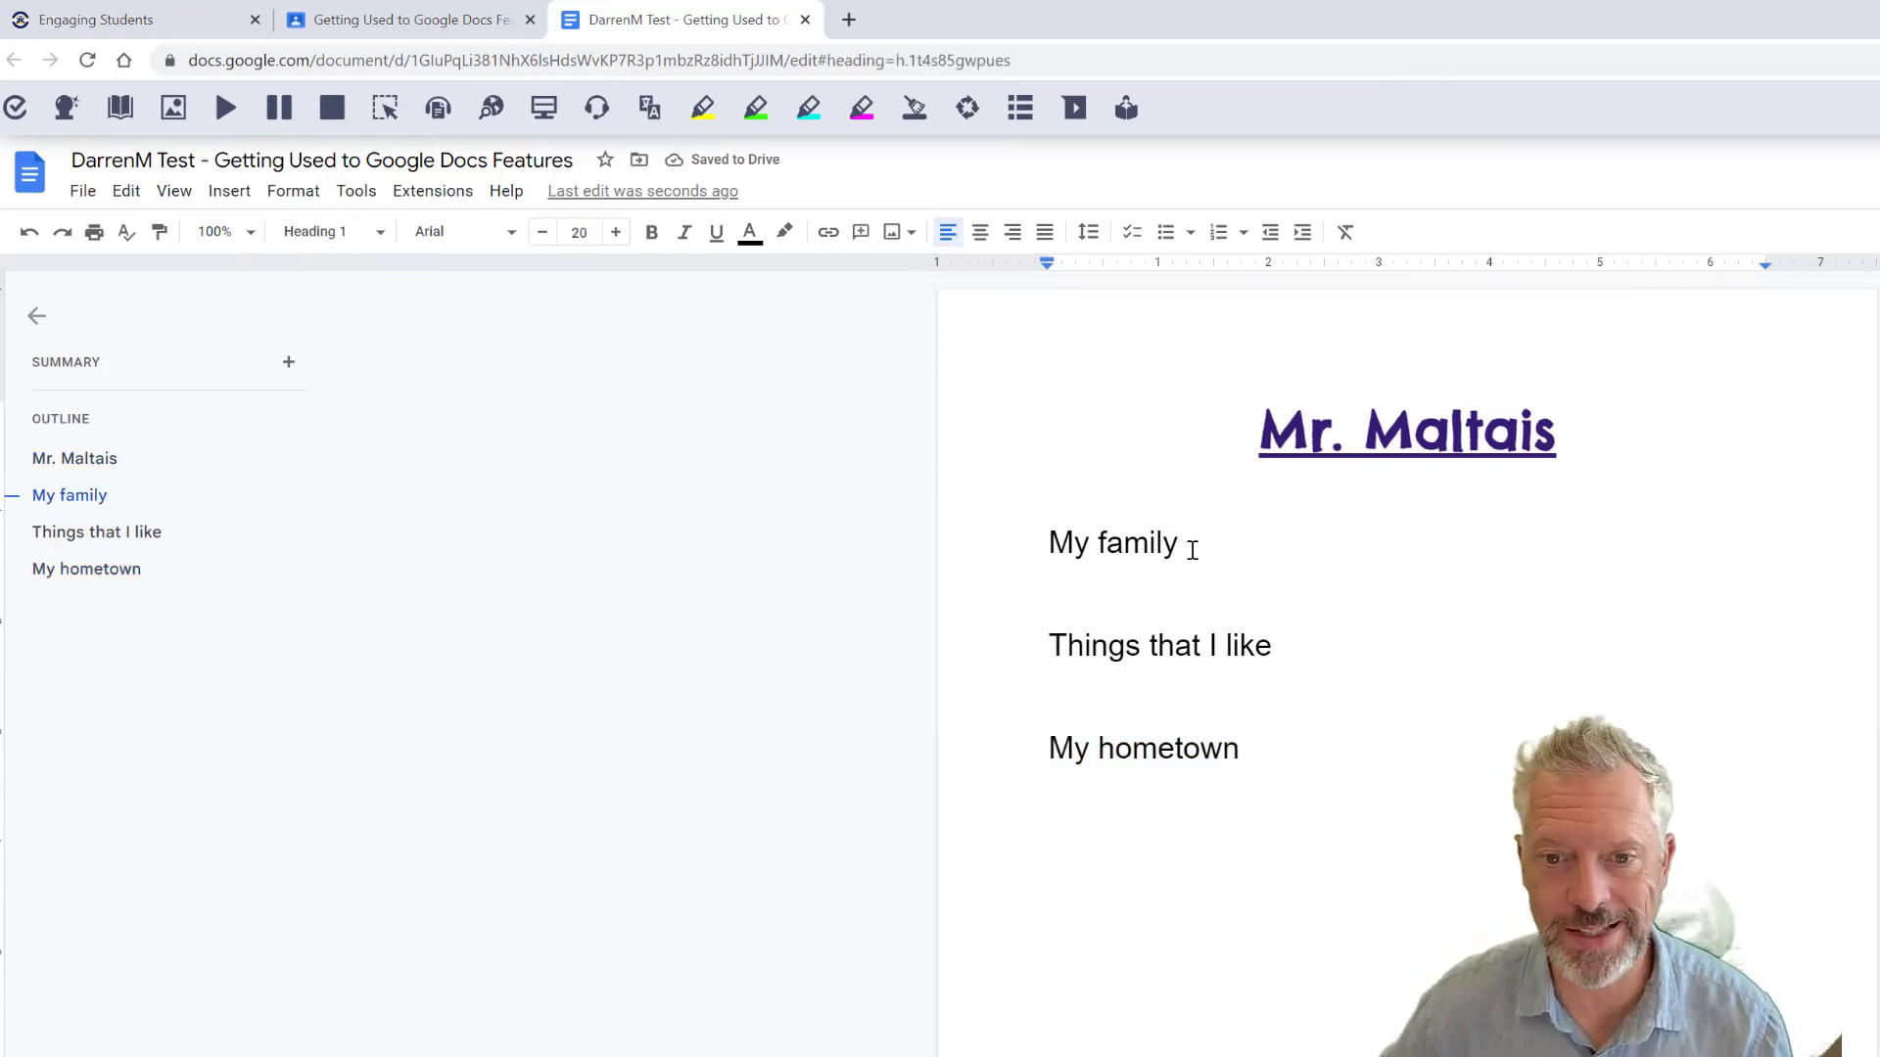
drag(1187, 545, 1029, 543)
key(ctrl+u)
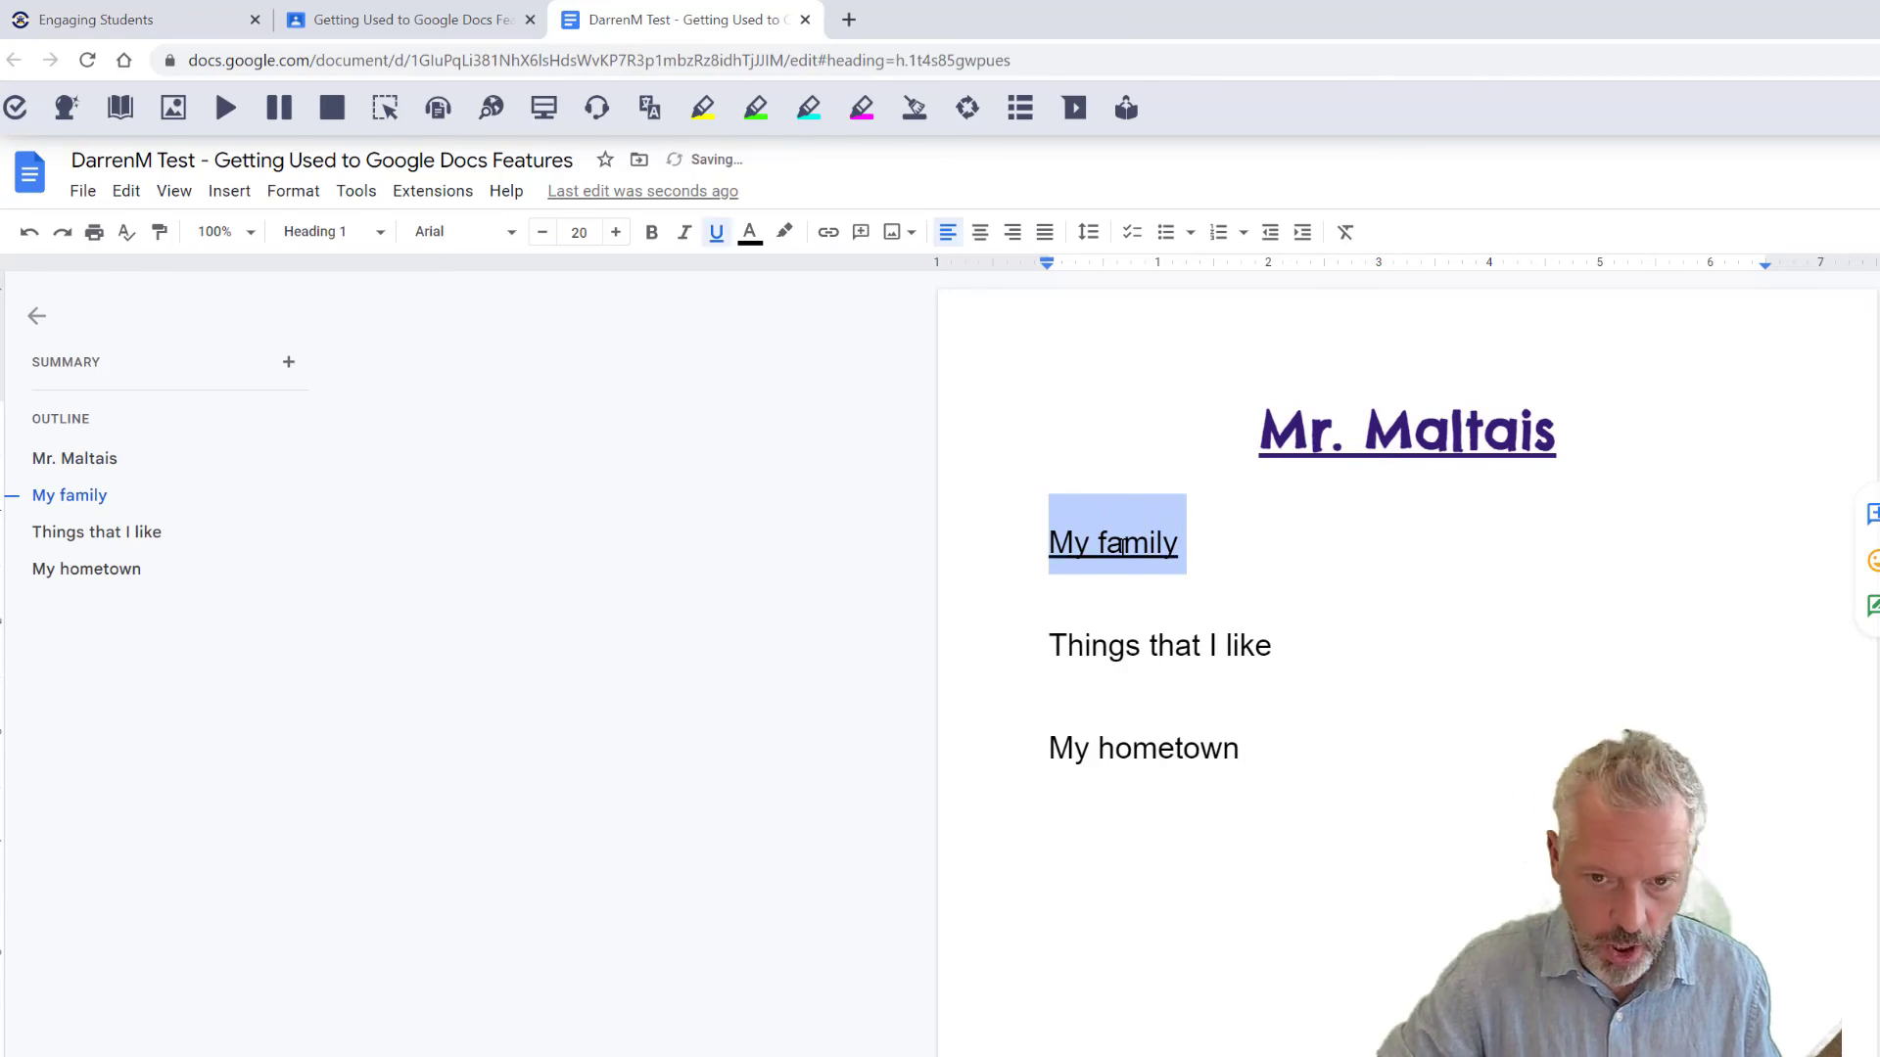
key(ctrl+b)
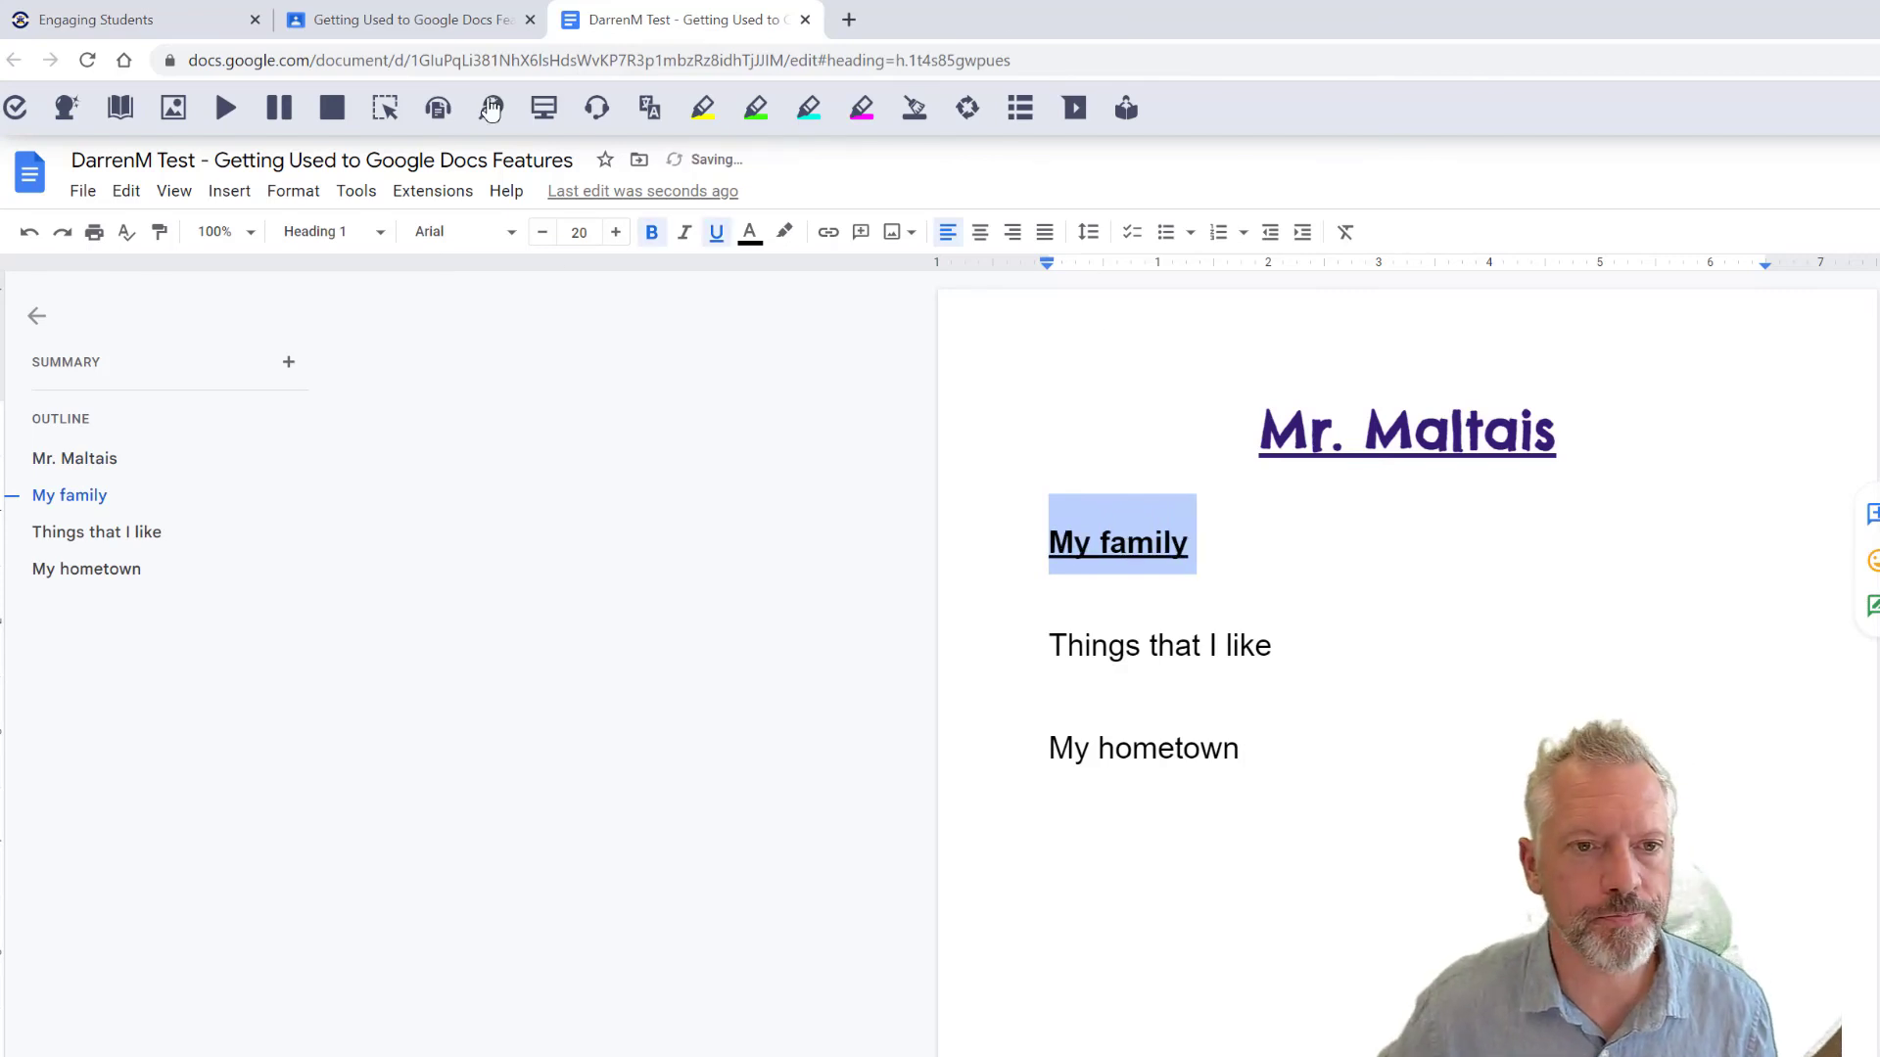
click(513, 232)
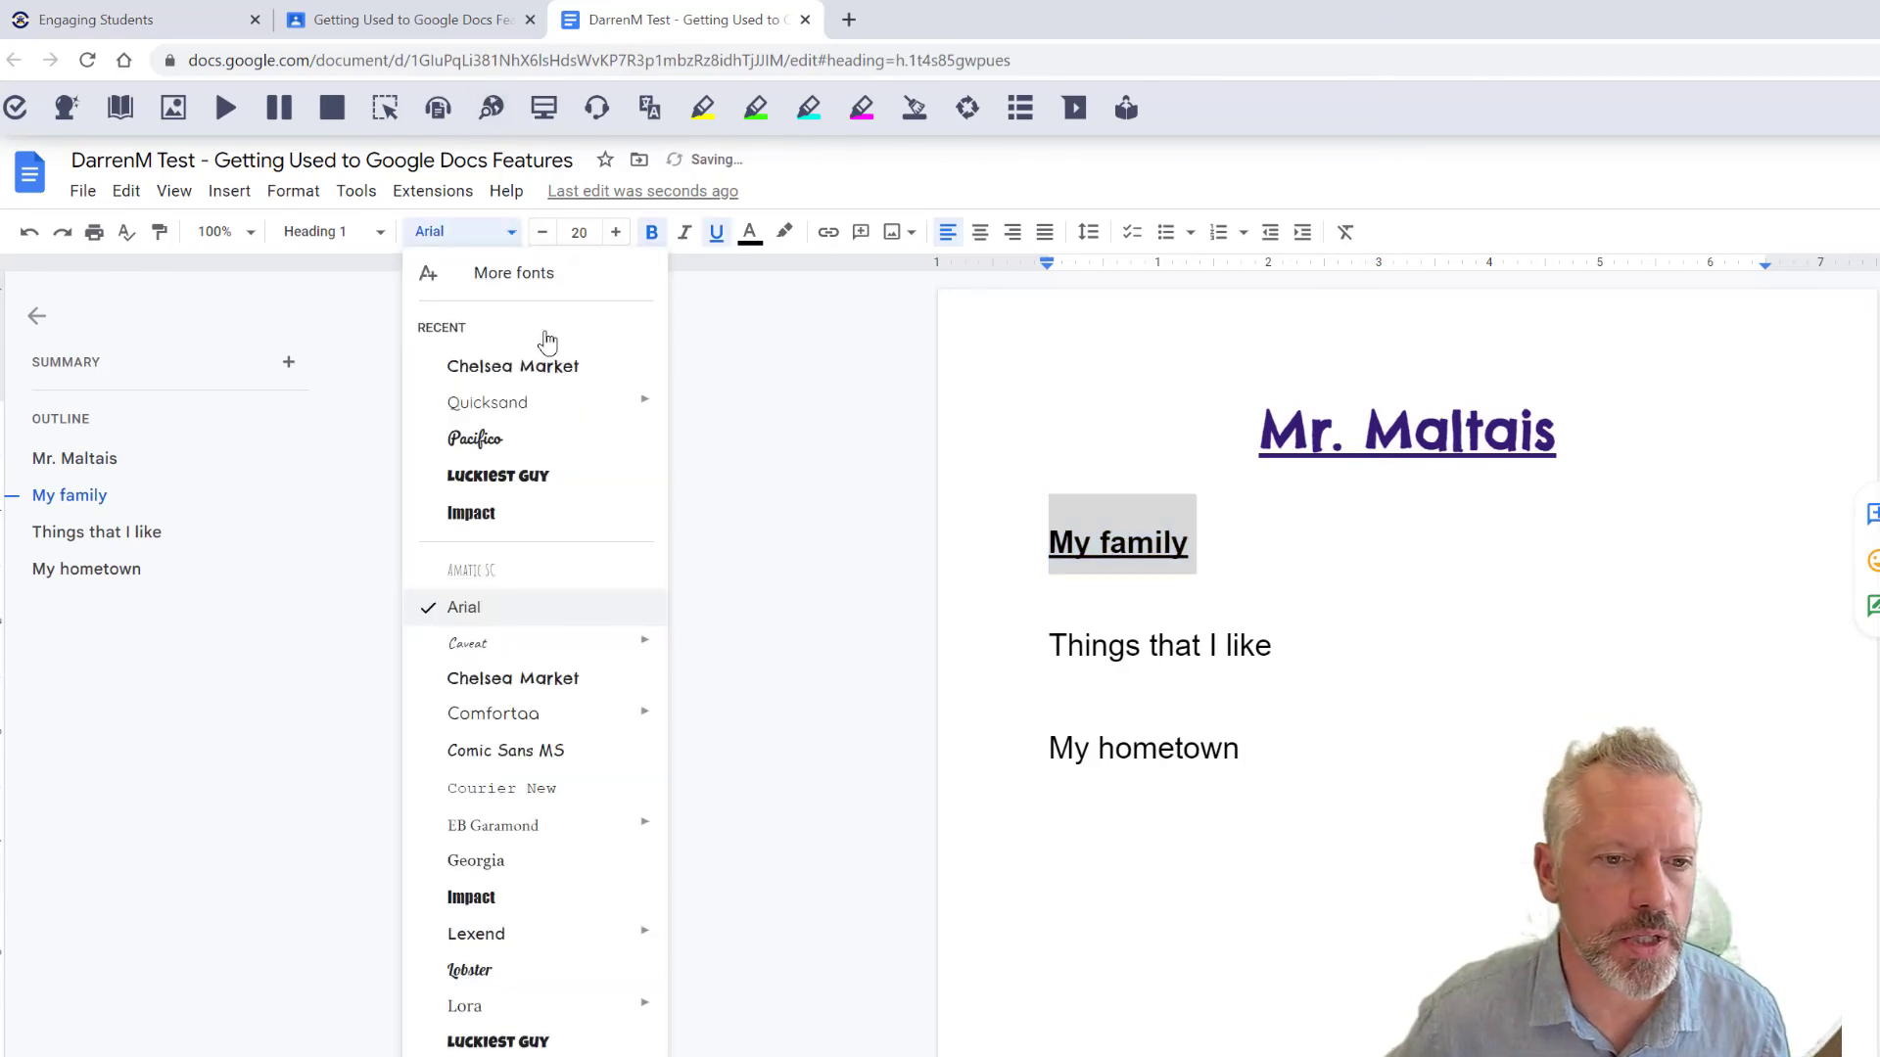
click(490, 402)
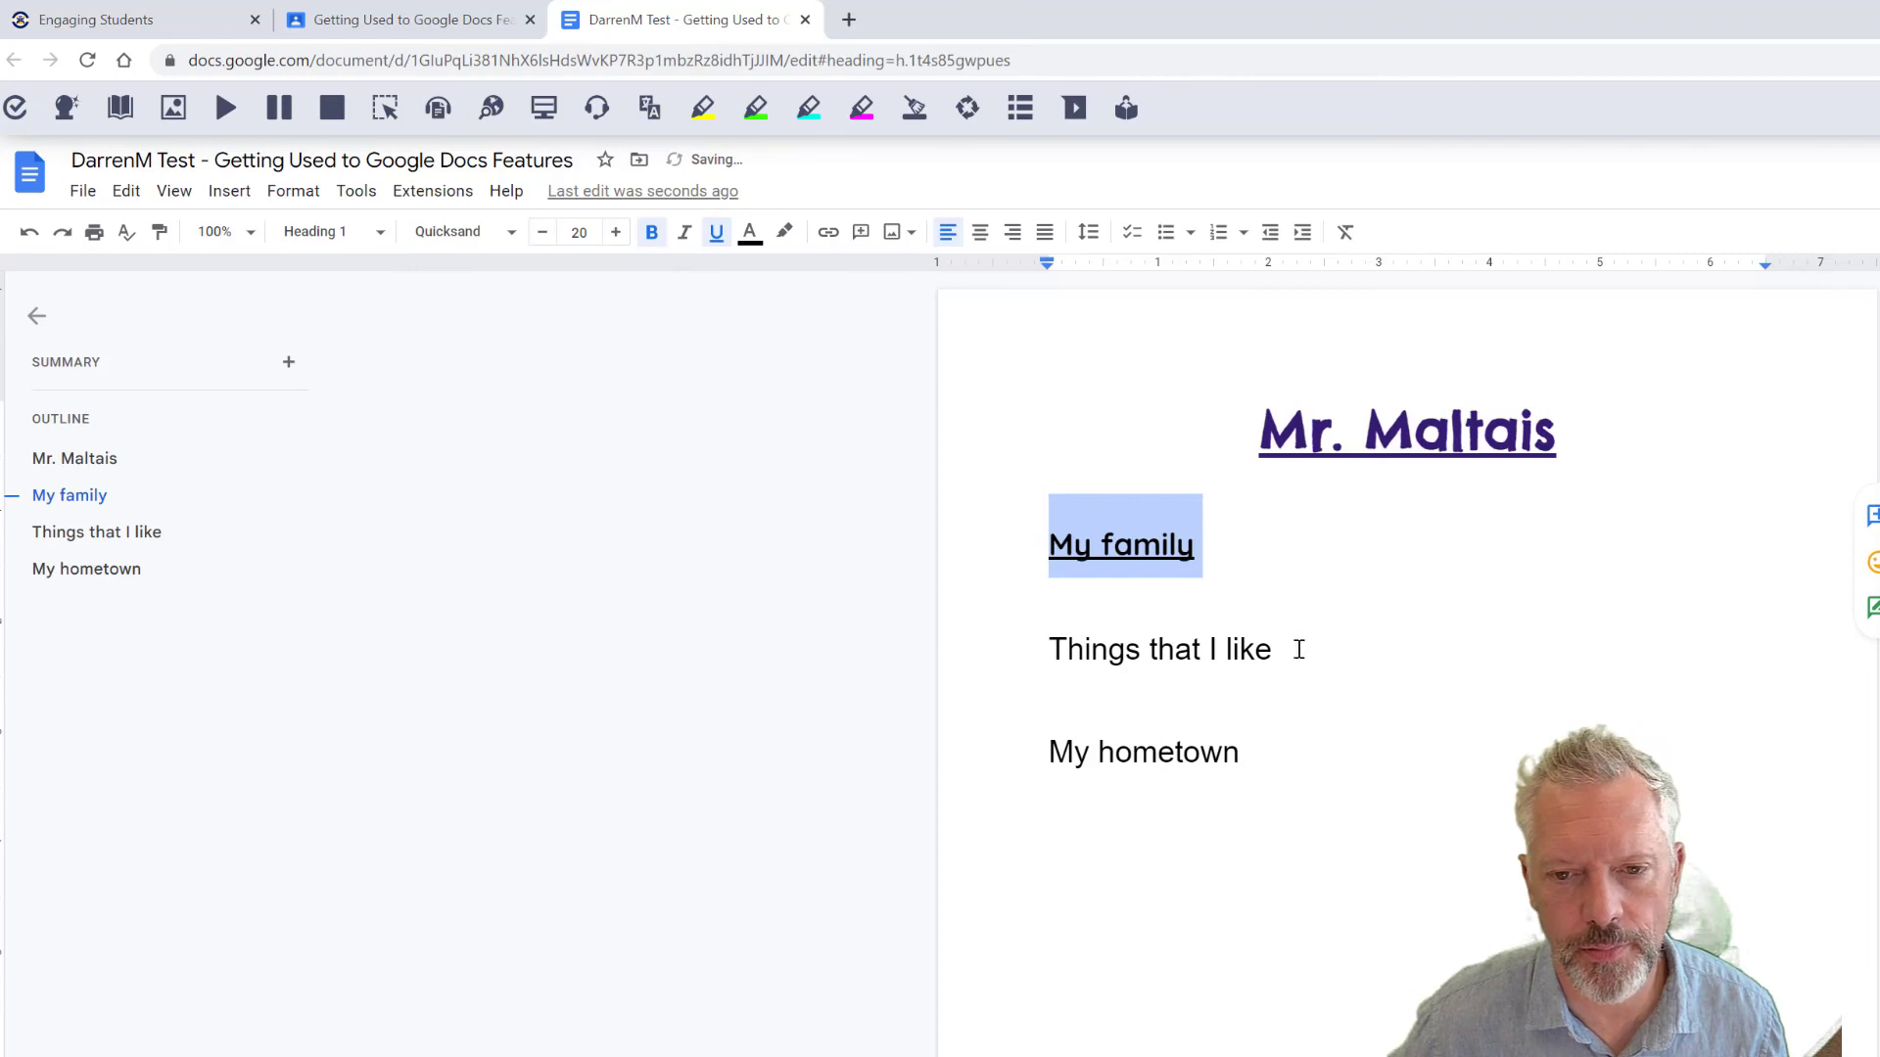
Step: Update the Heading 1 style to match the formatting of the "My family" heading
click(382, 233)
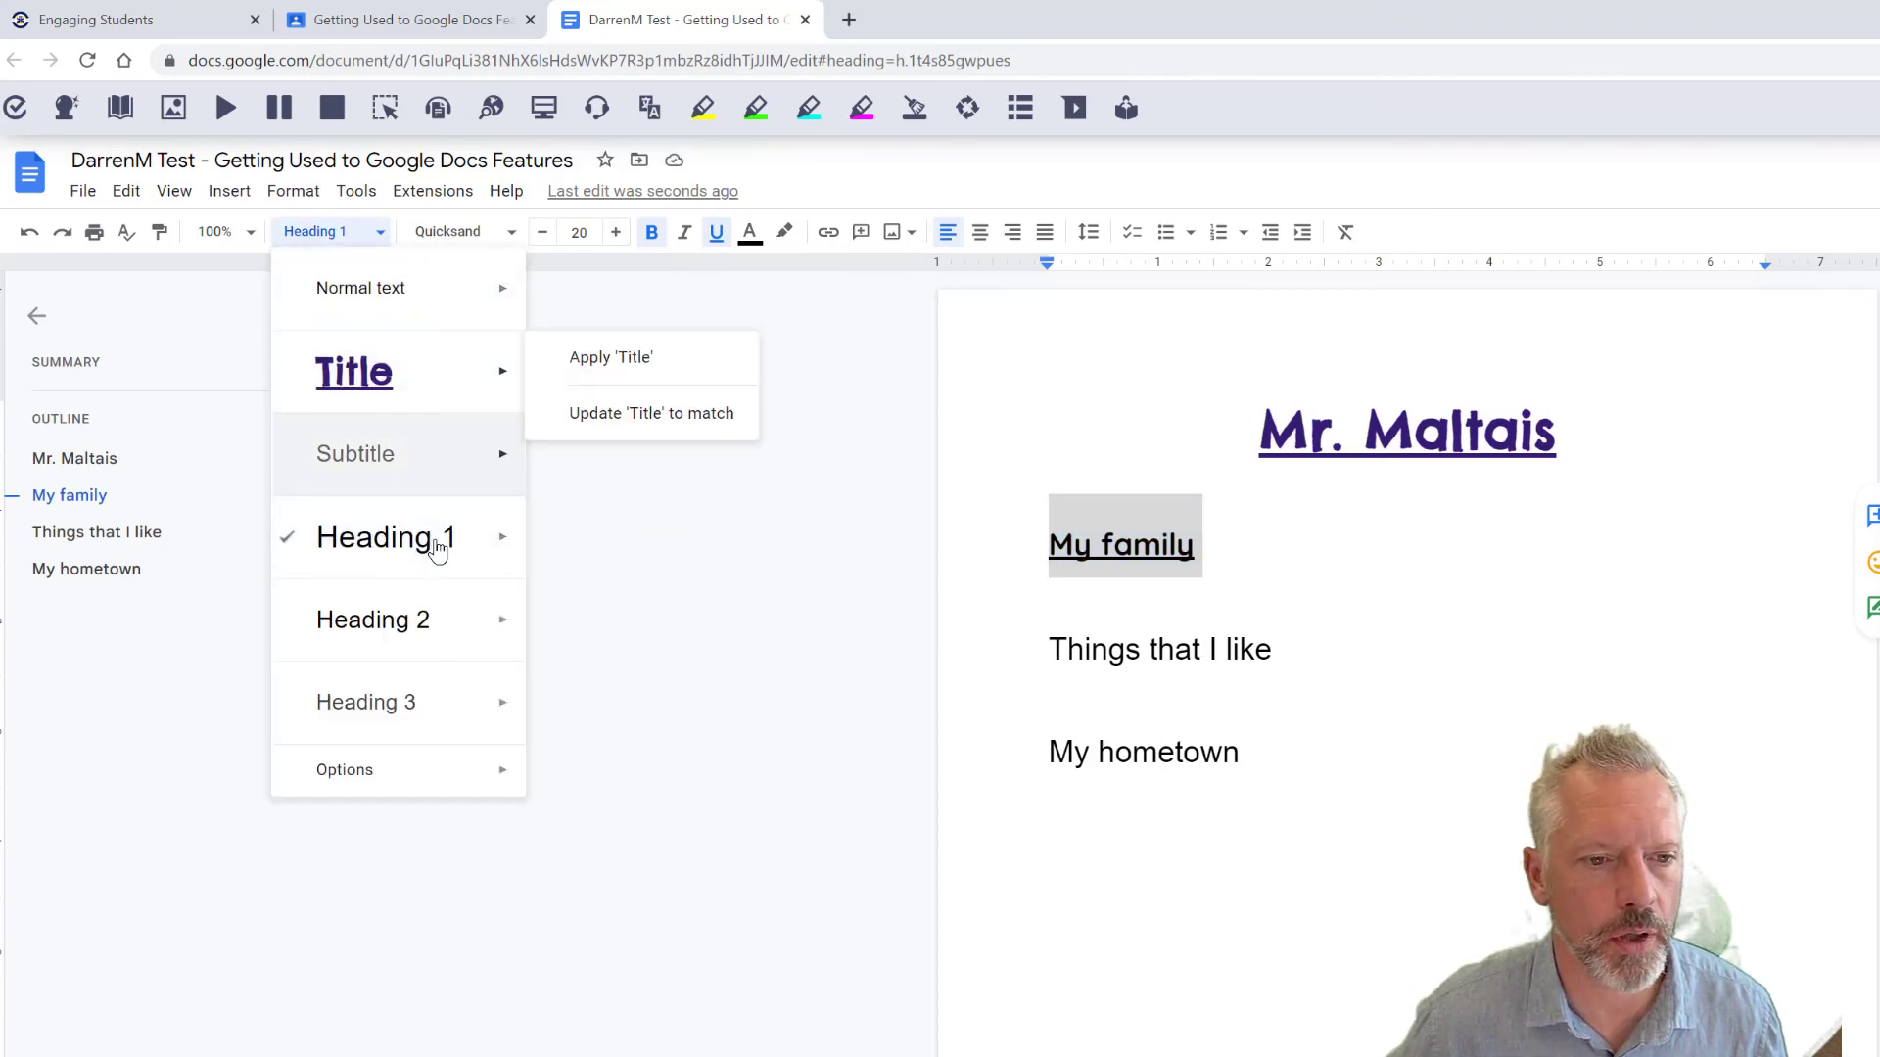
mouse_move(432, 545)
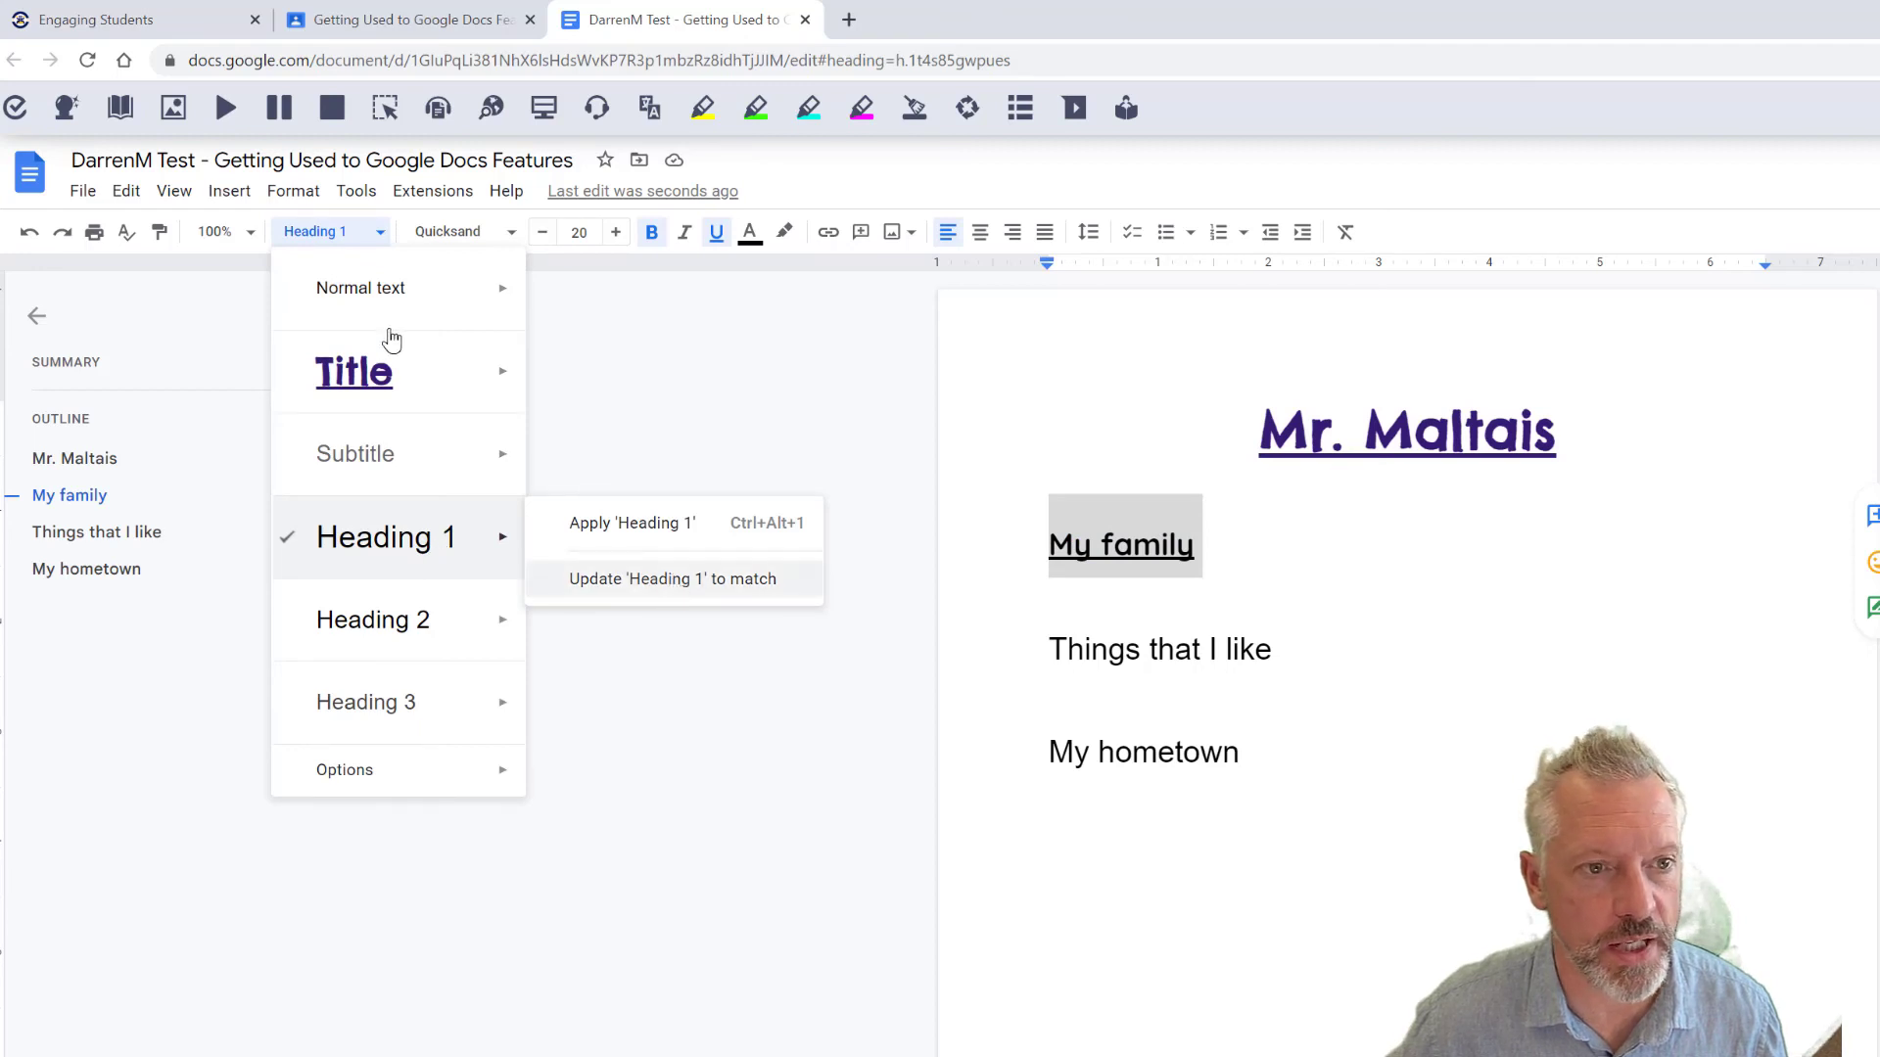
click(650, 582)
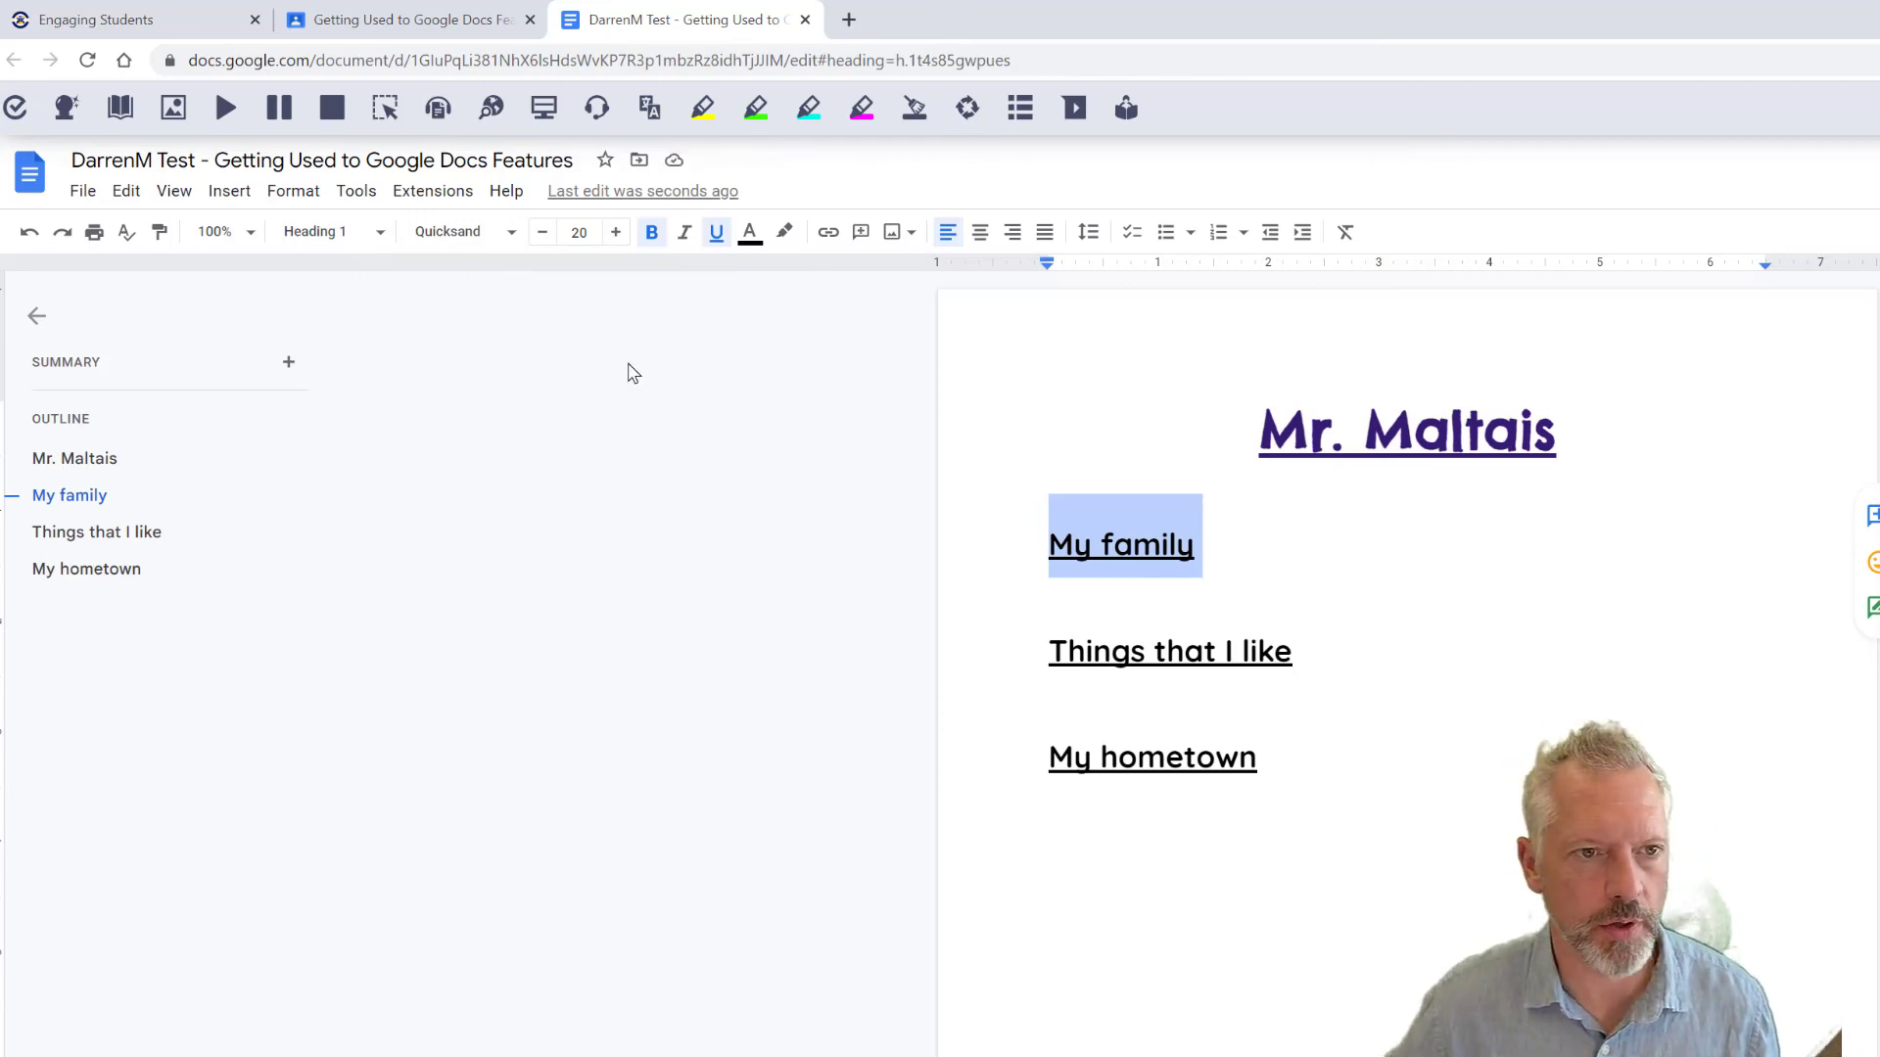
Step: Enter the placeholder text "ddddd" below the "My family" heading and turn it into a checklist item
click(1214, 544)
key(Return)
text(d)
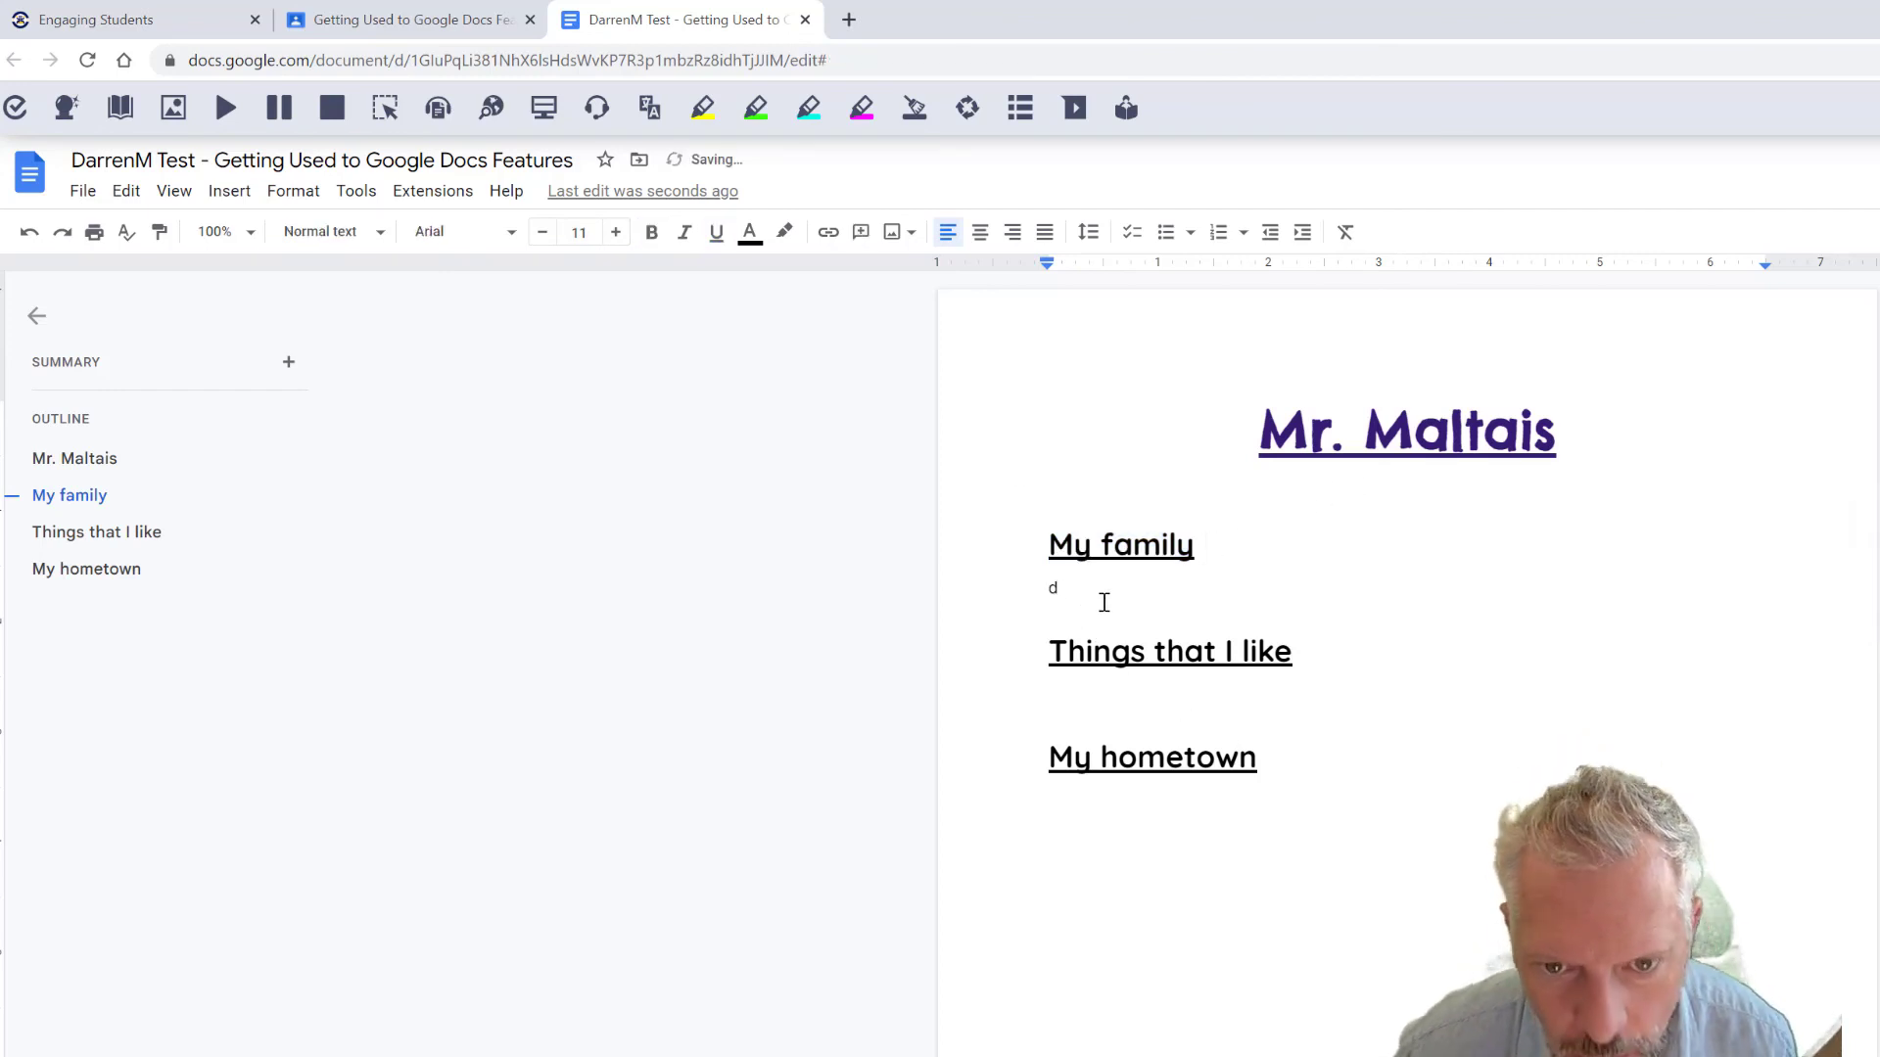
text(dddd)
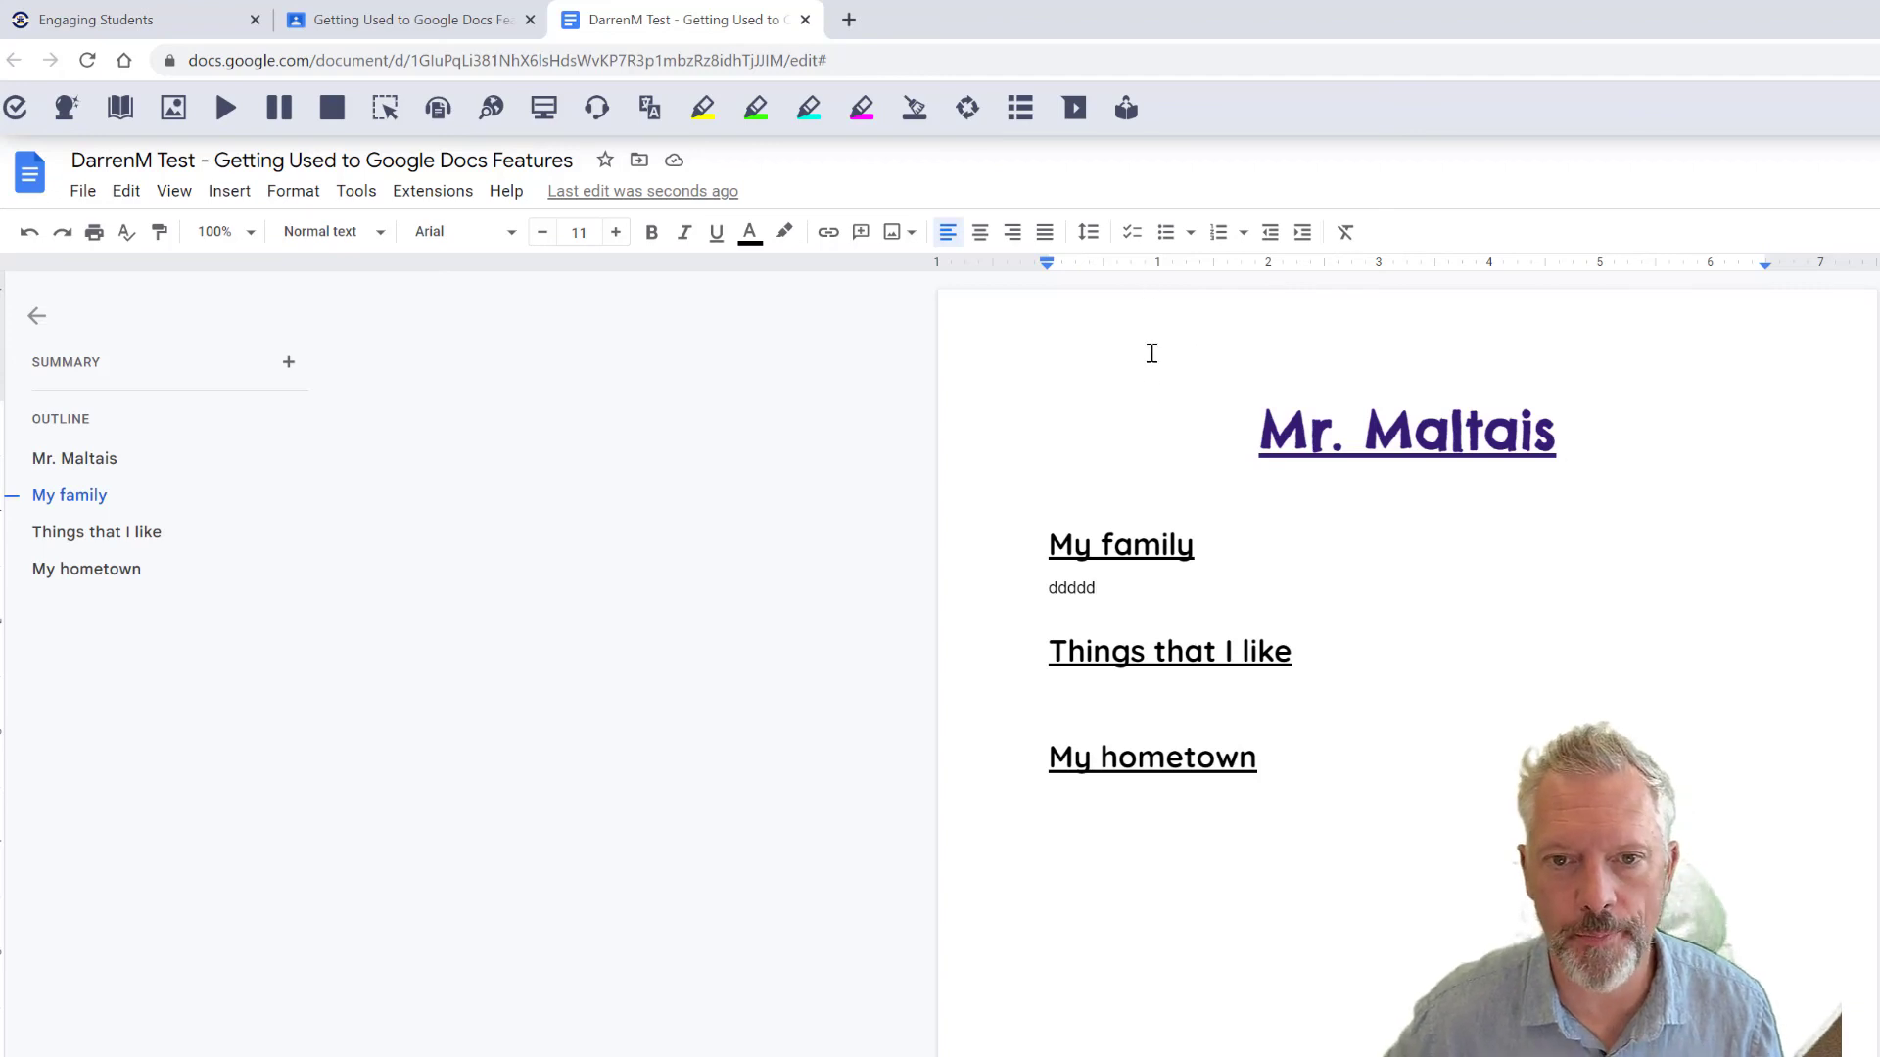
click(1024, 597)
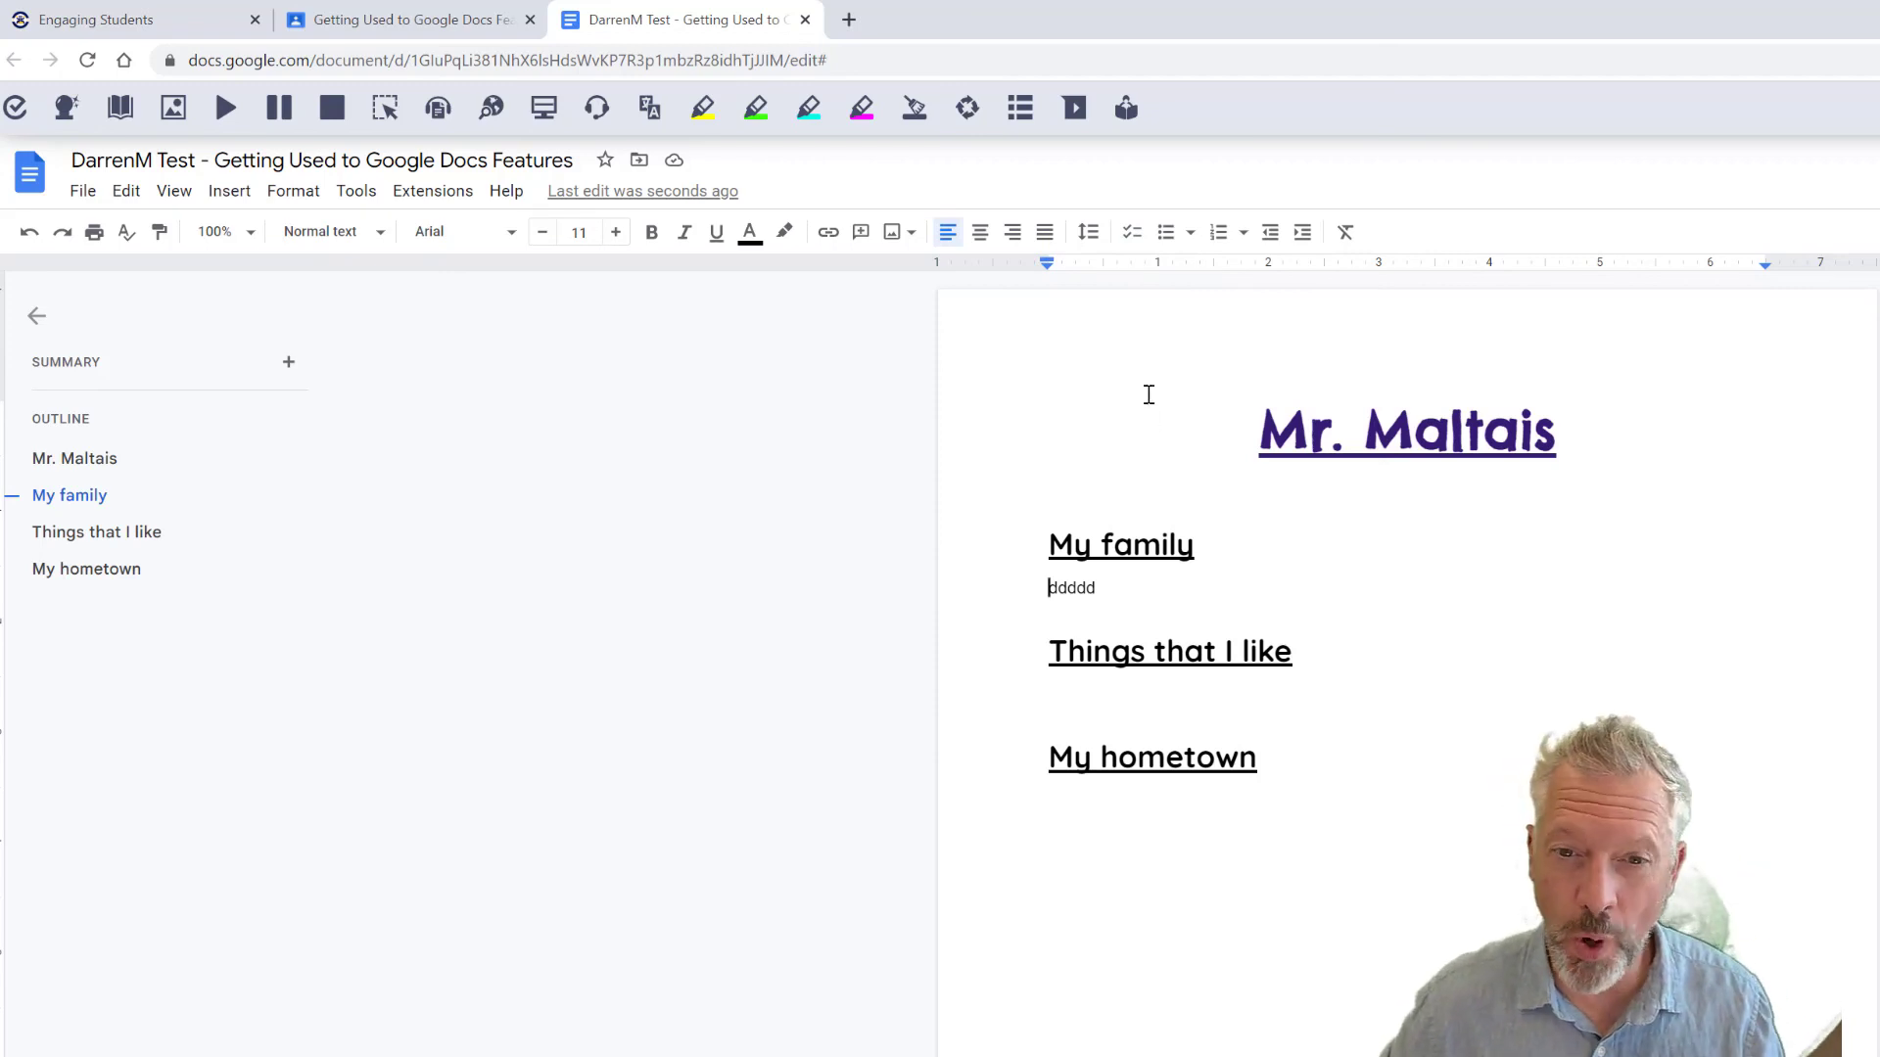
click(1130, 235)
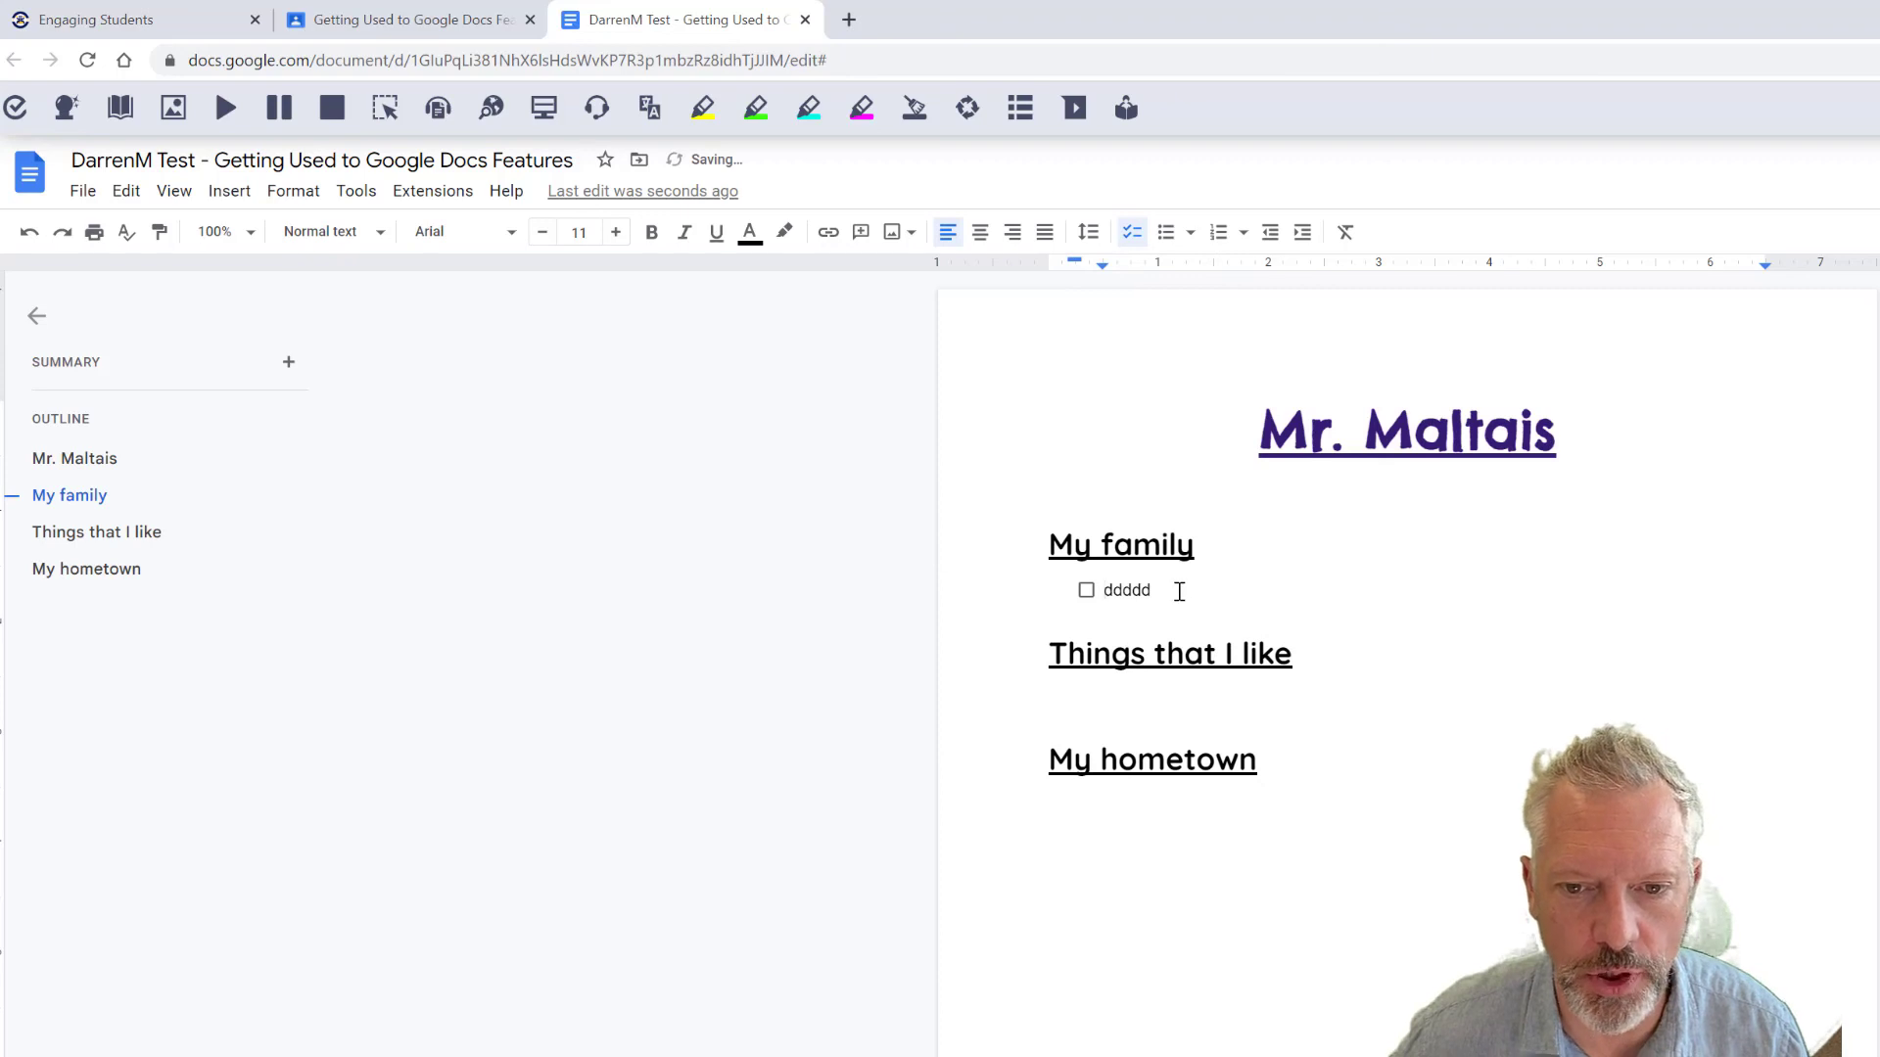
Step: Replace the placeholder checklist item with "Dad" and add the items "Mom", "Brother" and "Sister" below it
drag(1180, 592, 1117, 591)
text(Dad)
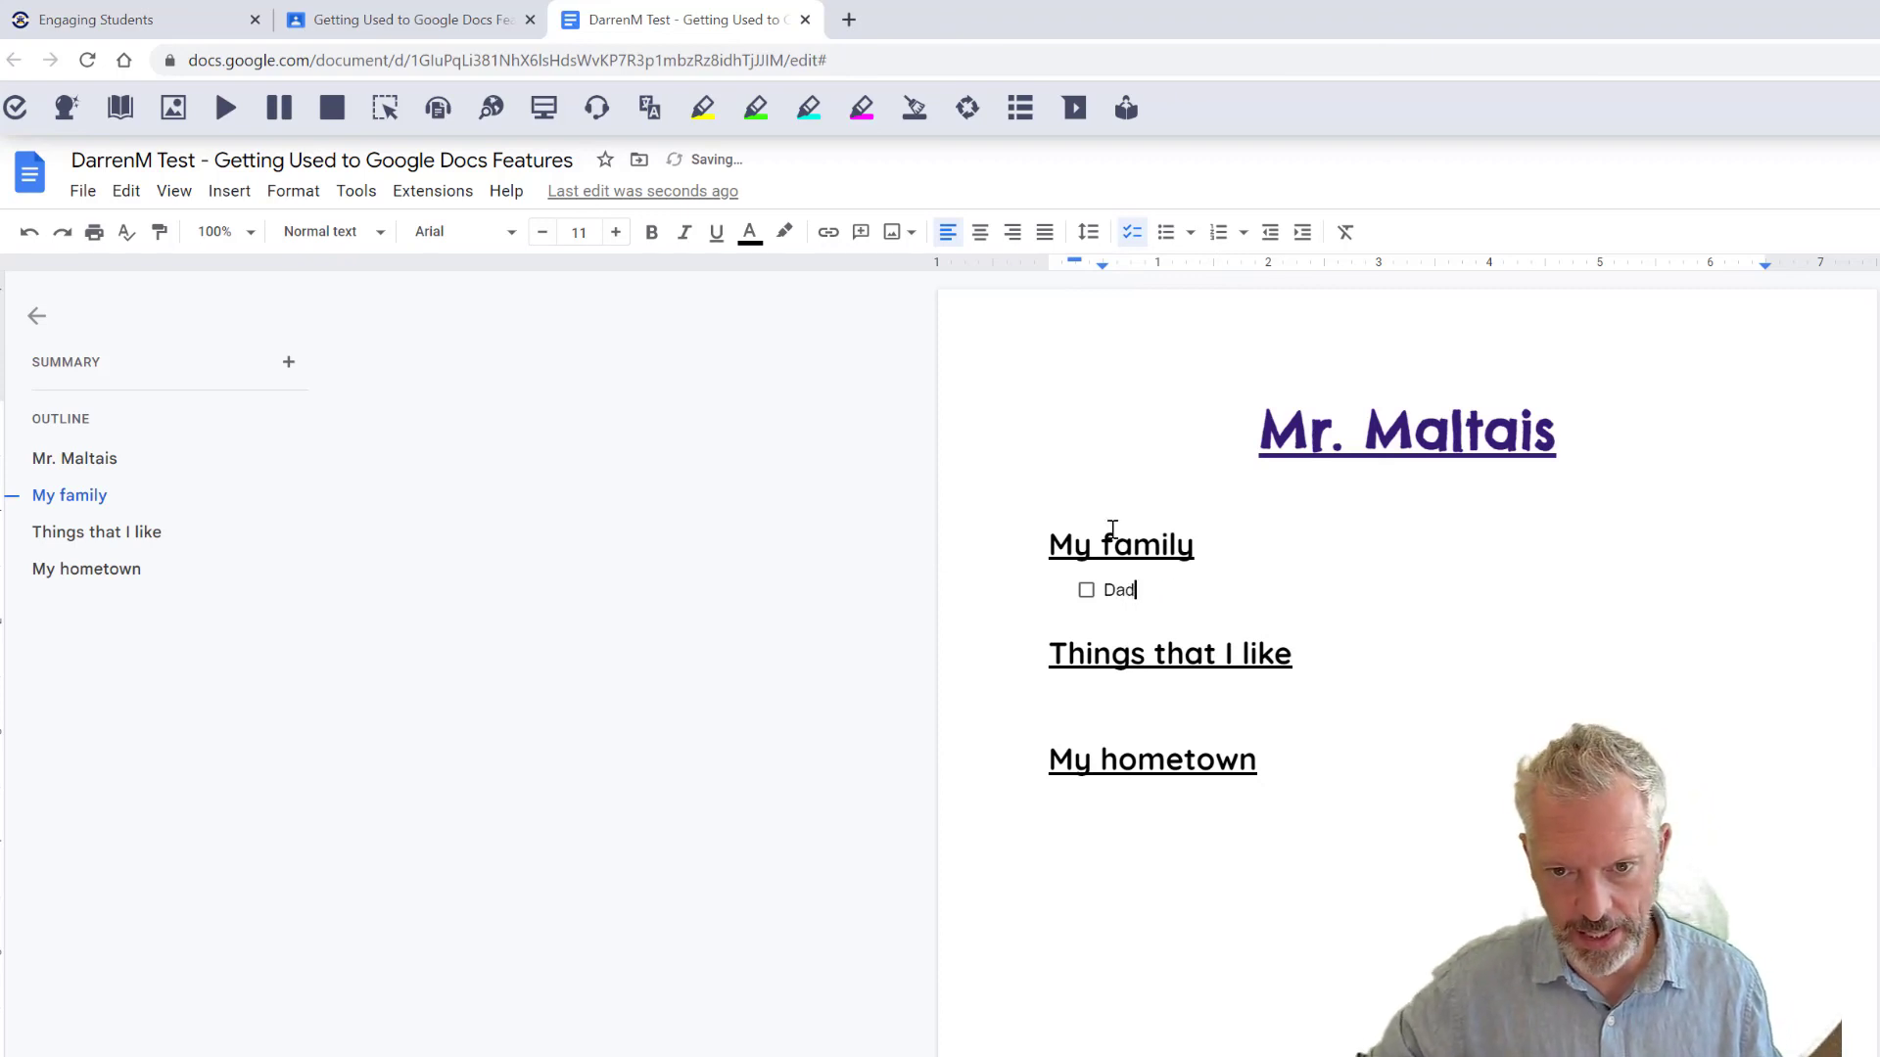
key(Return)
text(mo)
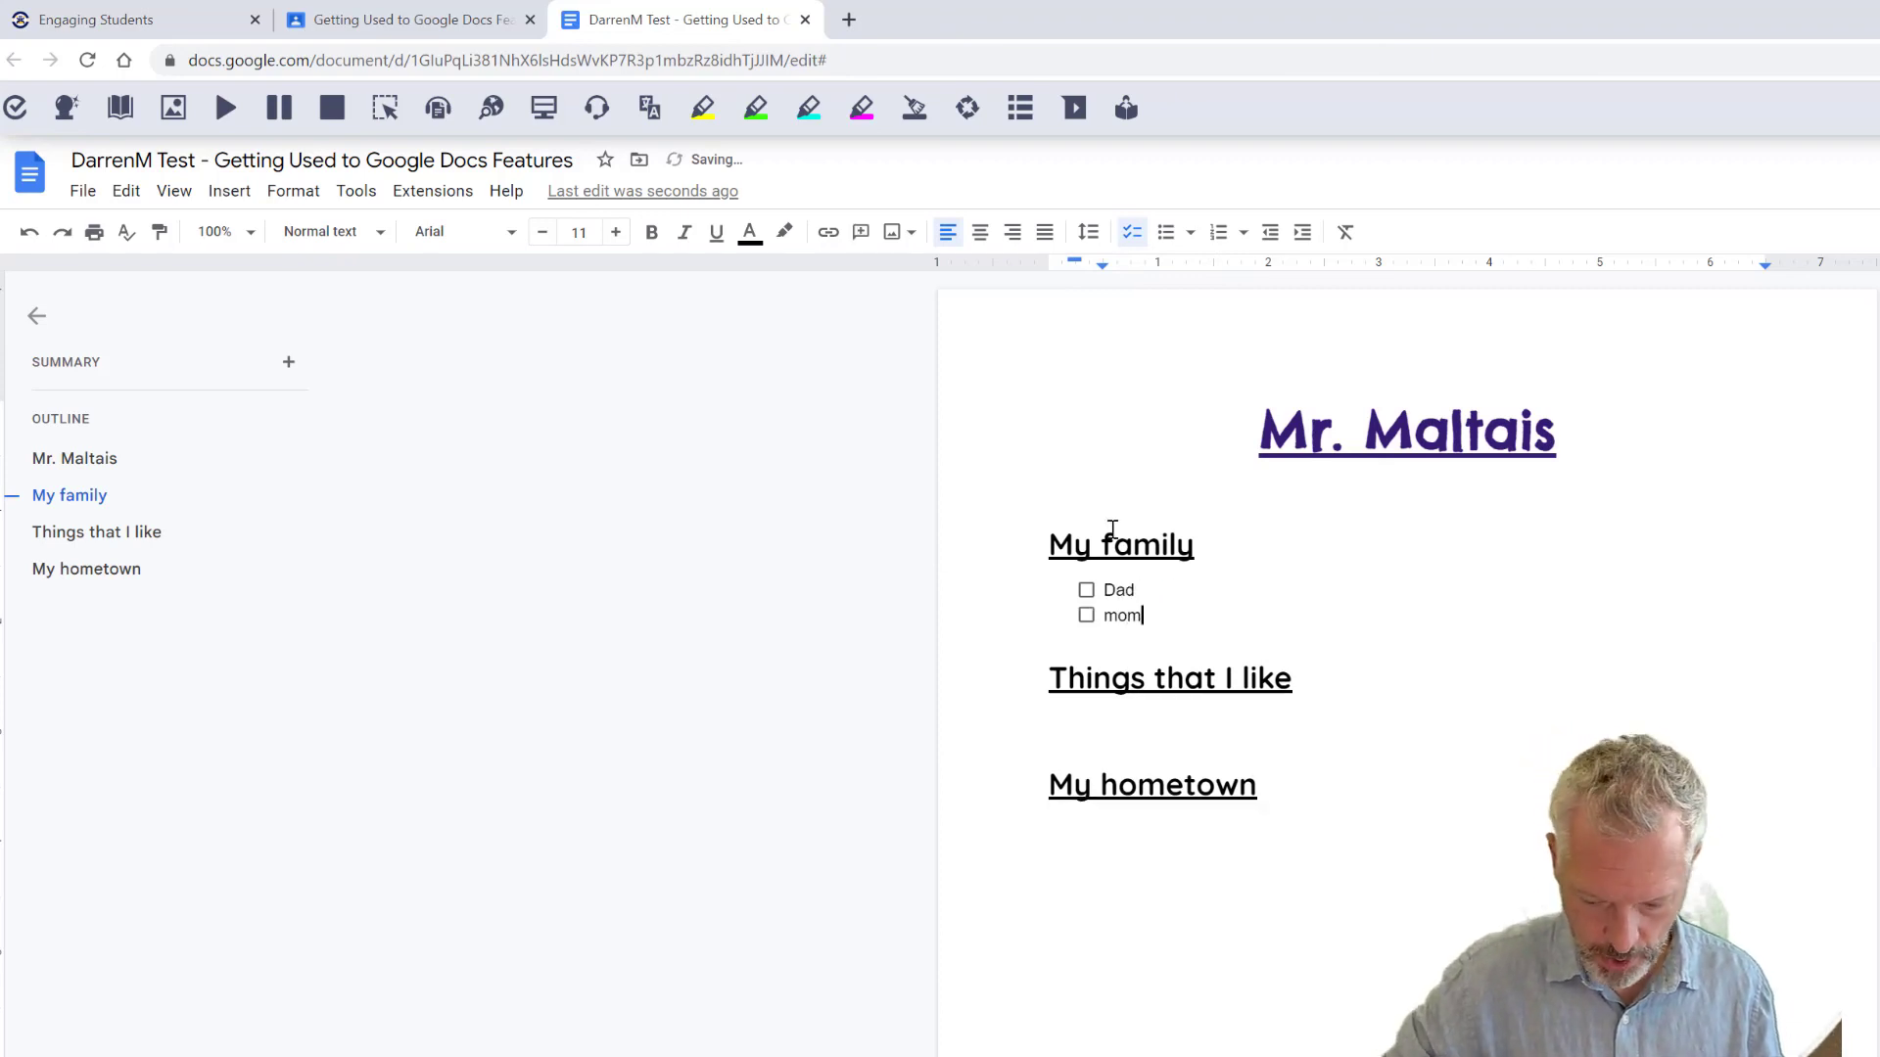
text(m)
key(Return)
text(Bor)
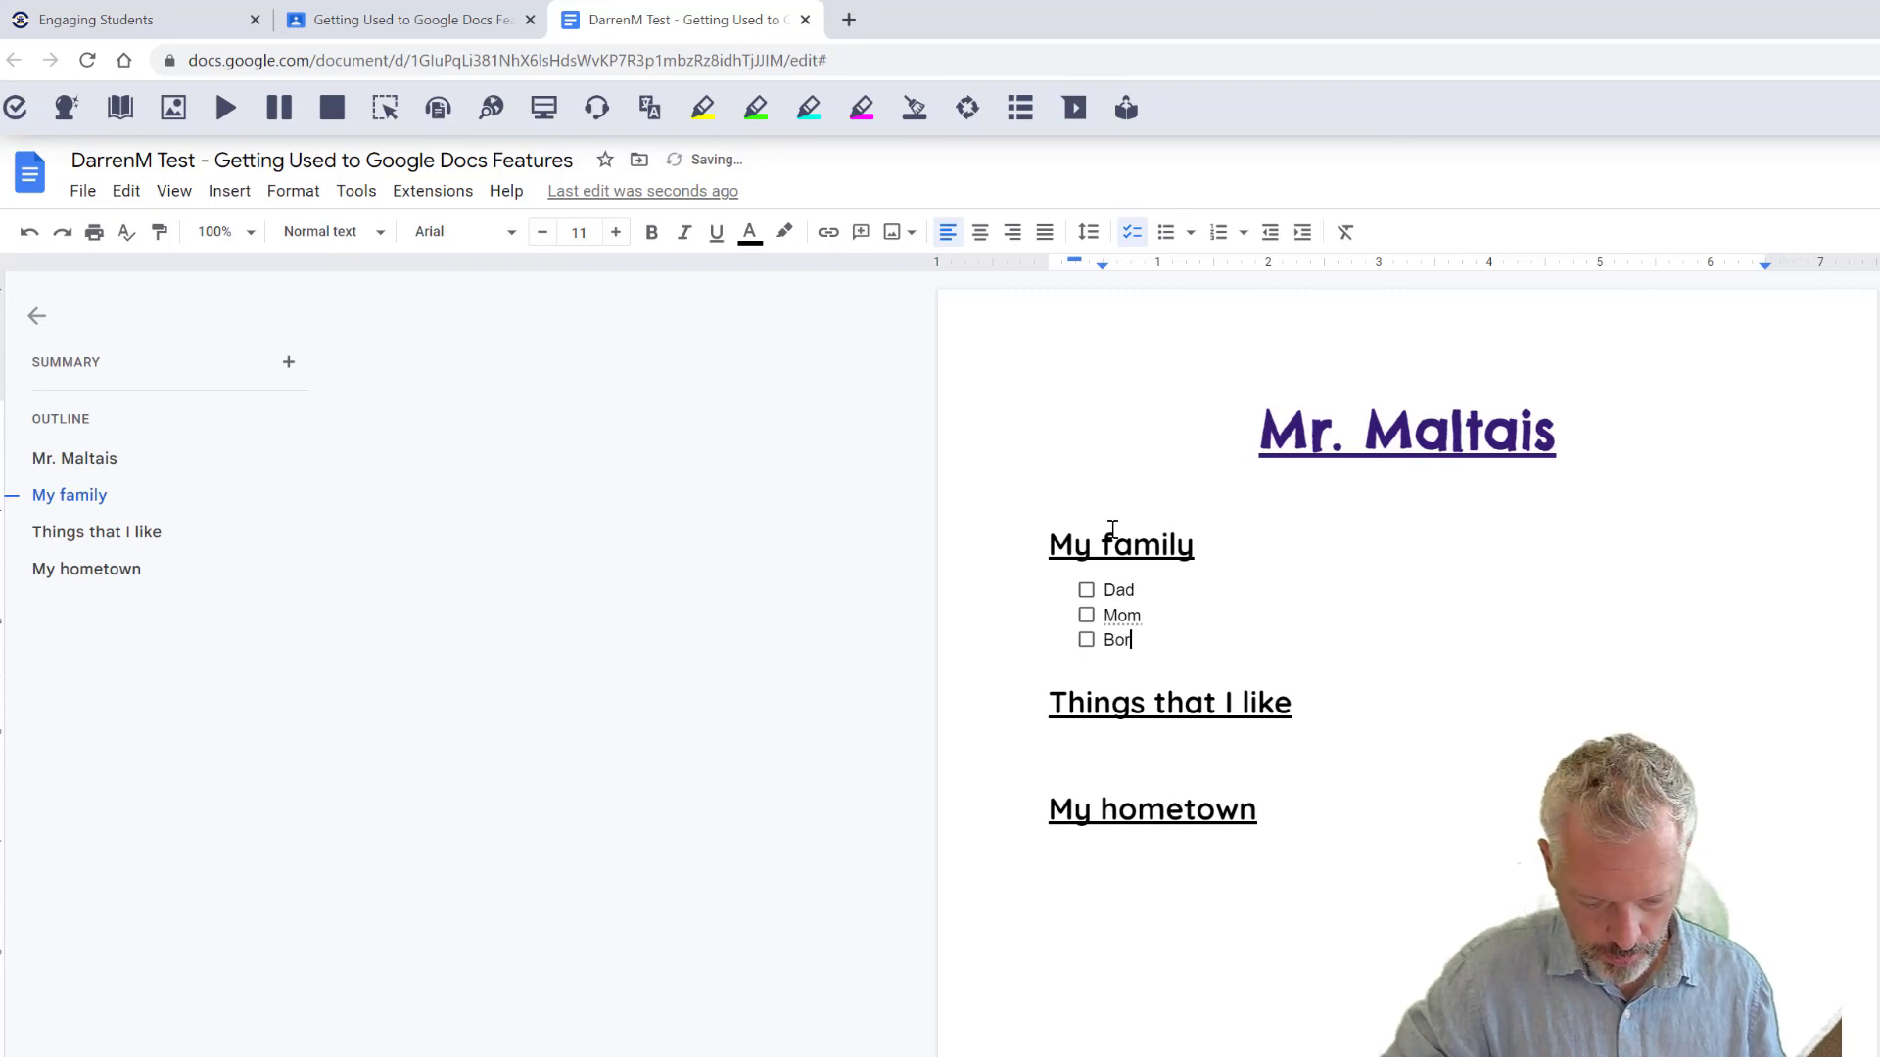
text(other)
key(Return)
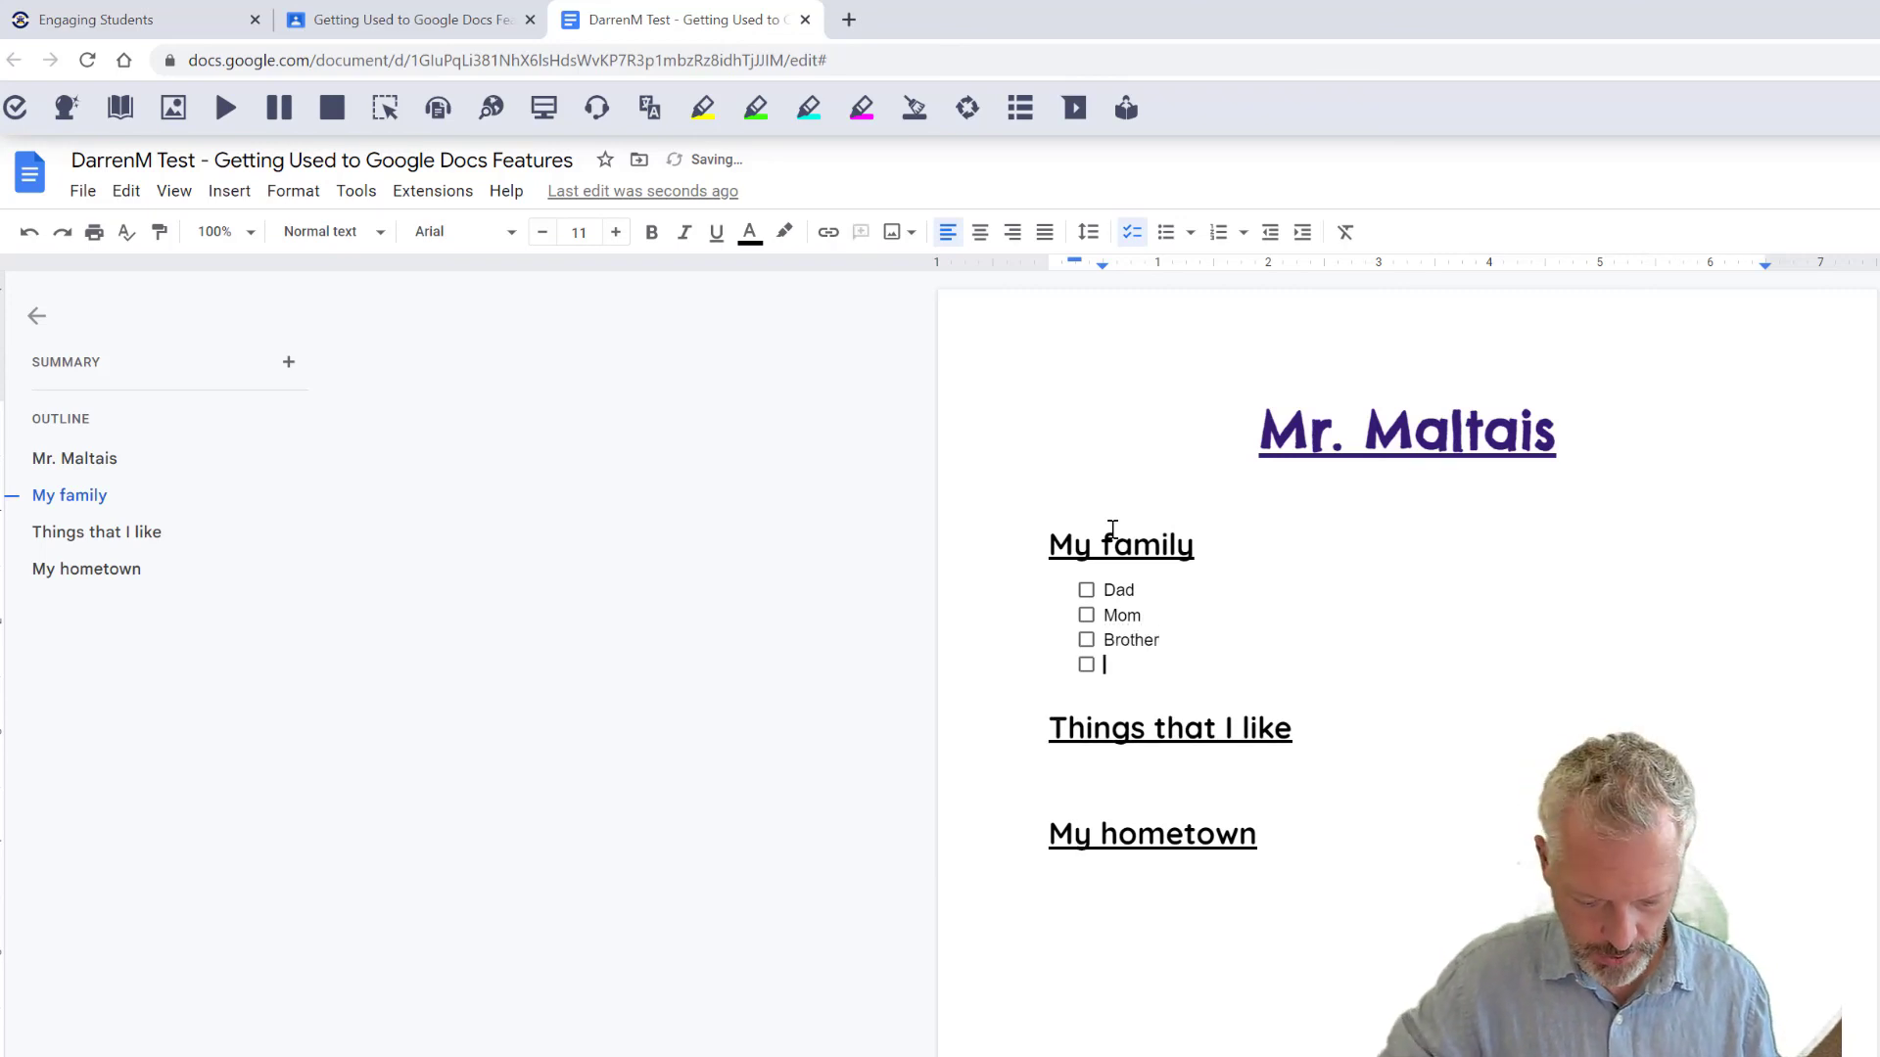
text(Sister)
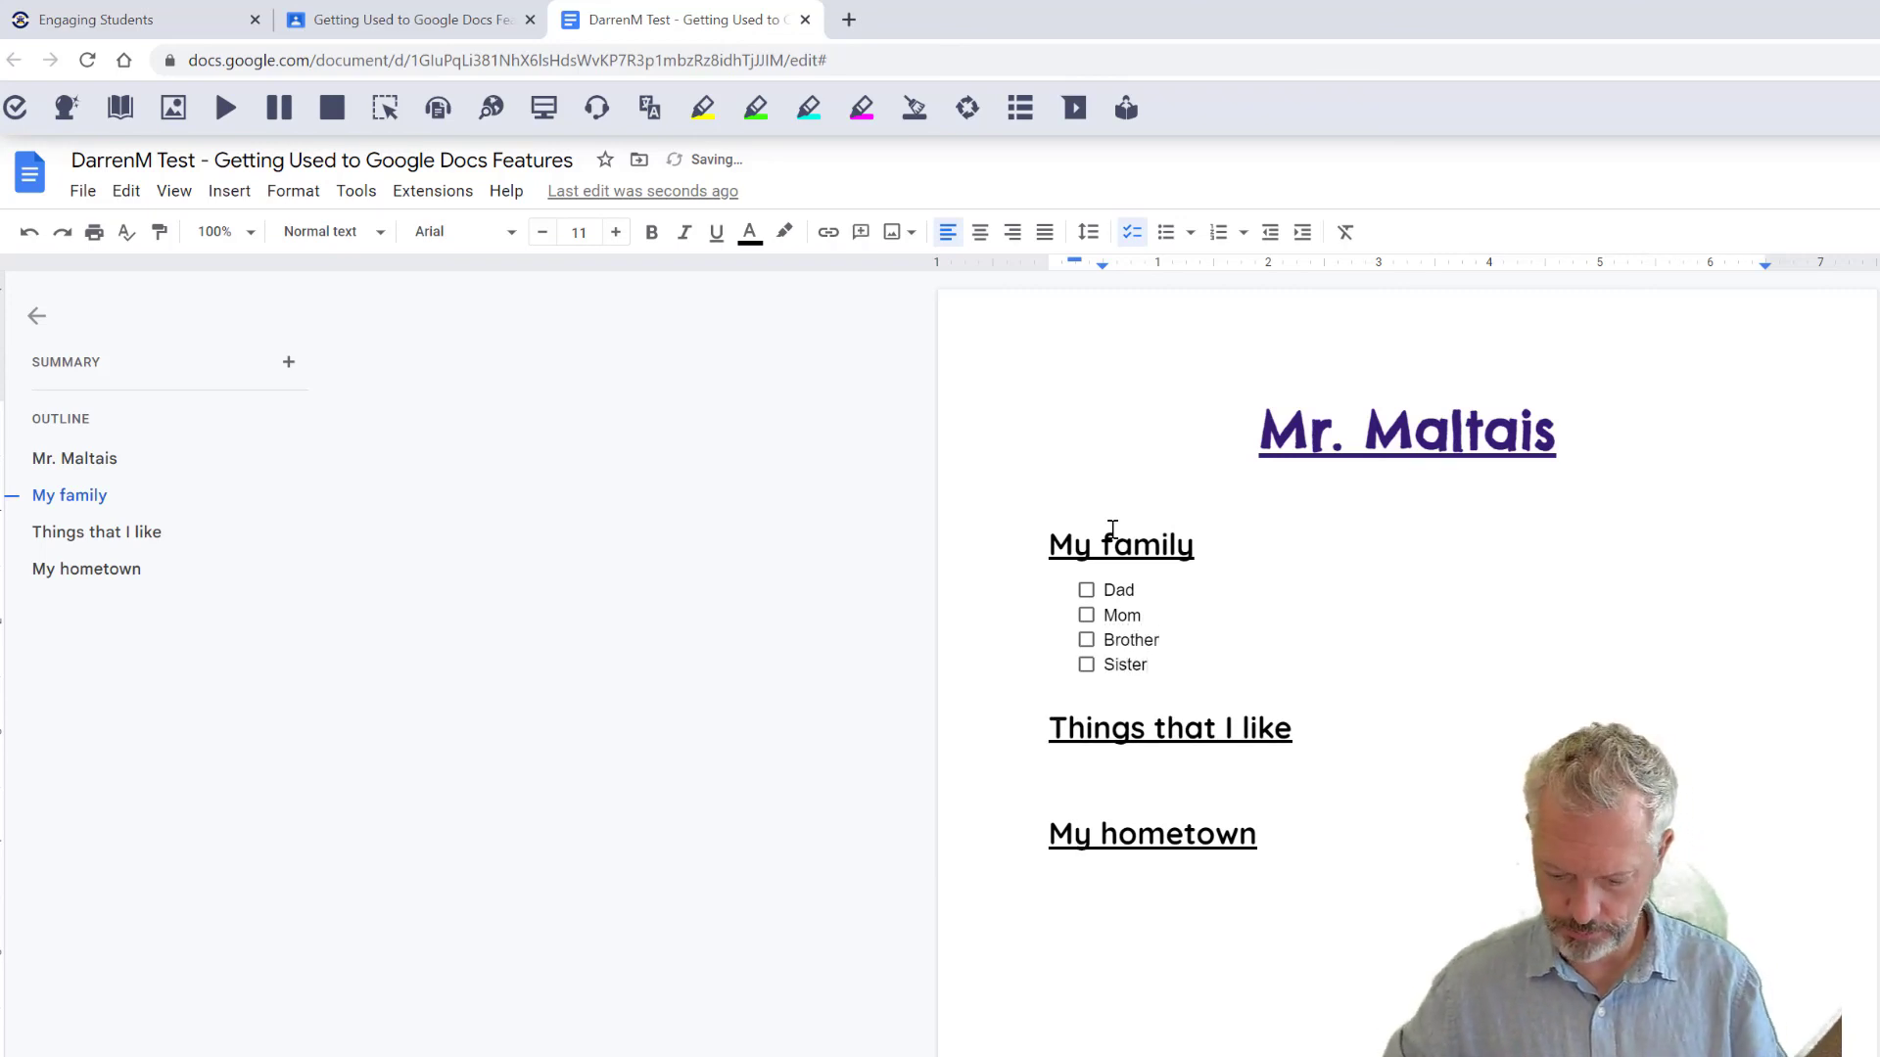
Step: Add an empty checklist item below "Sister" and start Talk&Type dictation there
key(Return)
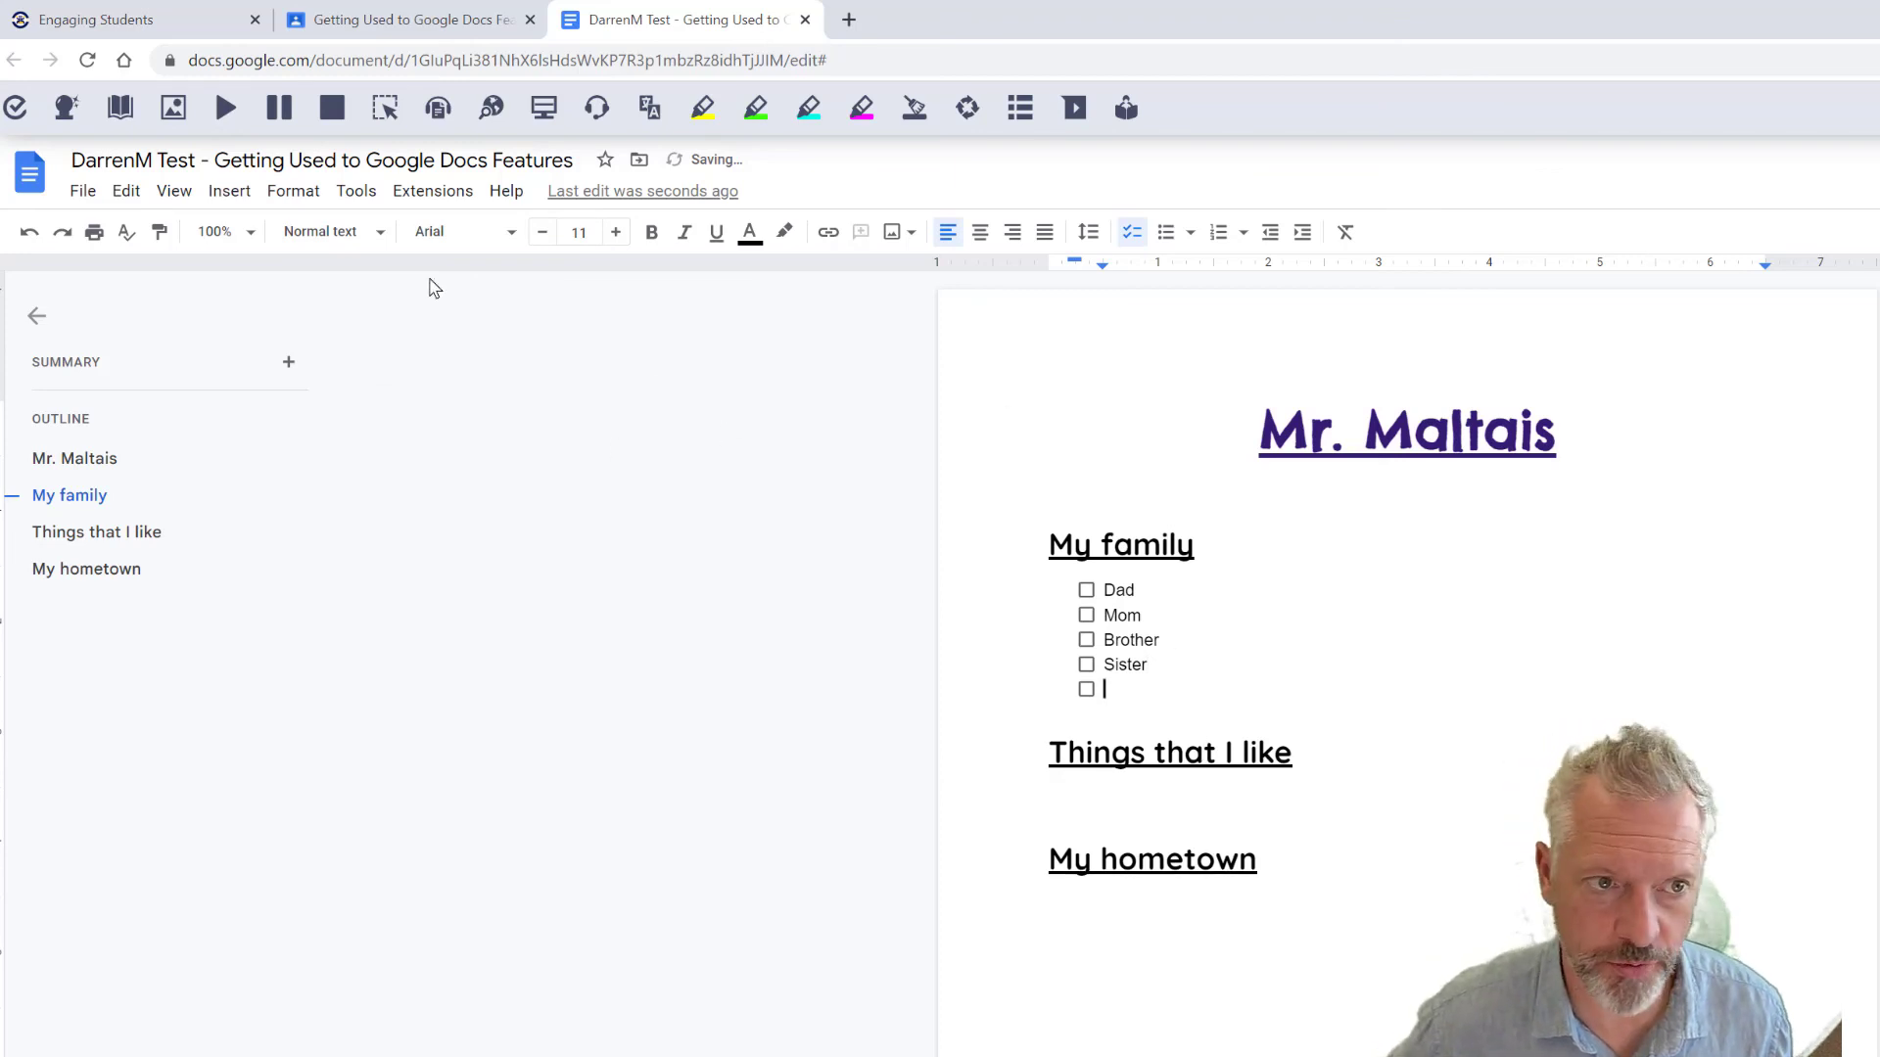
click(596, 109)
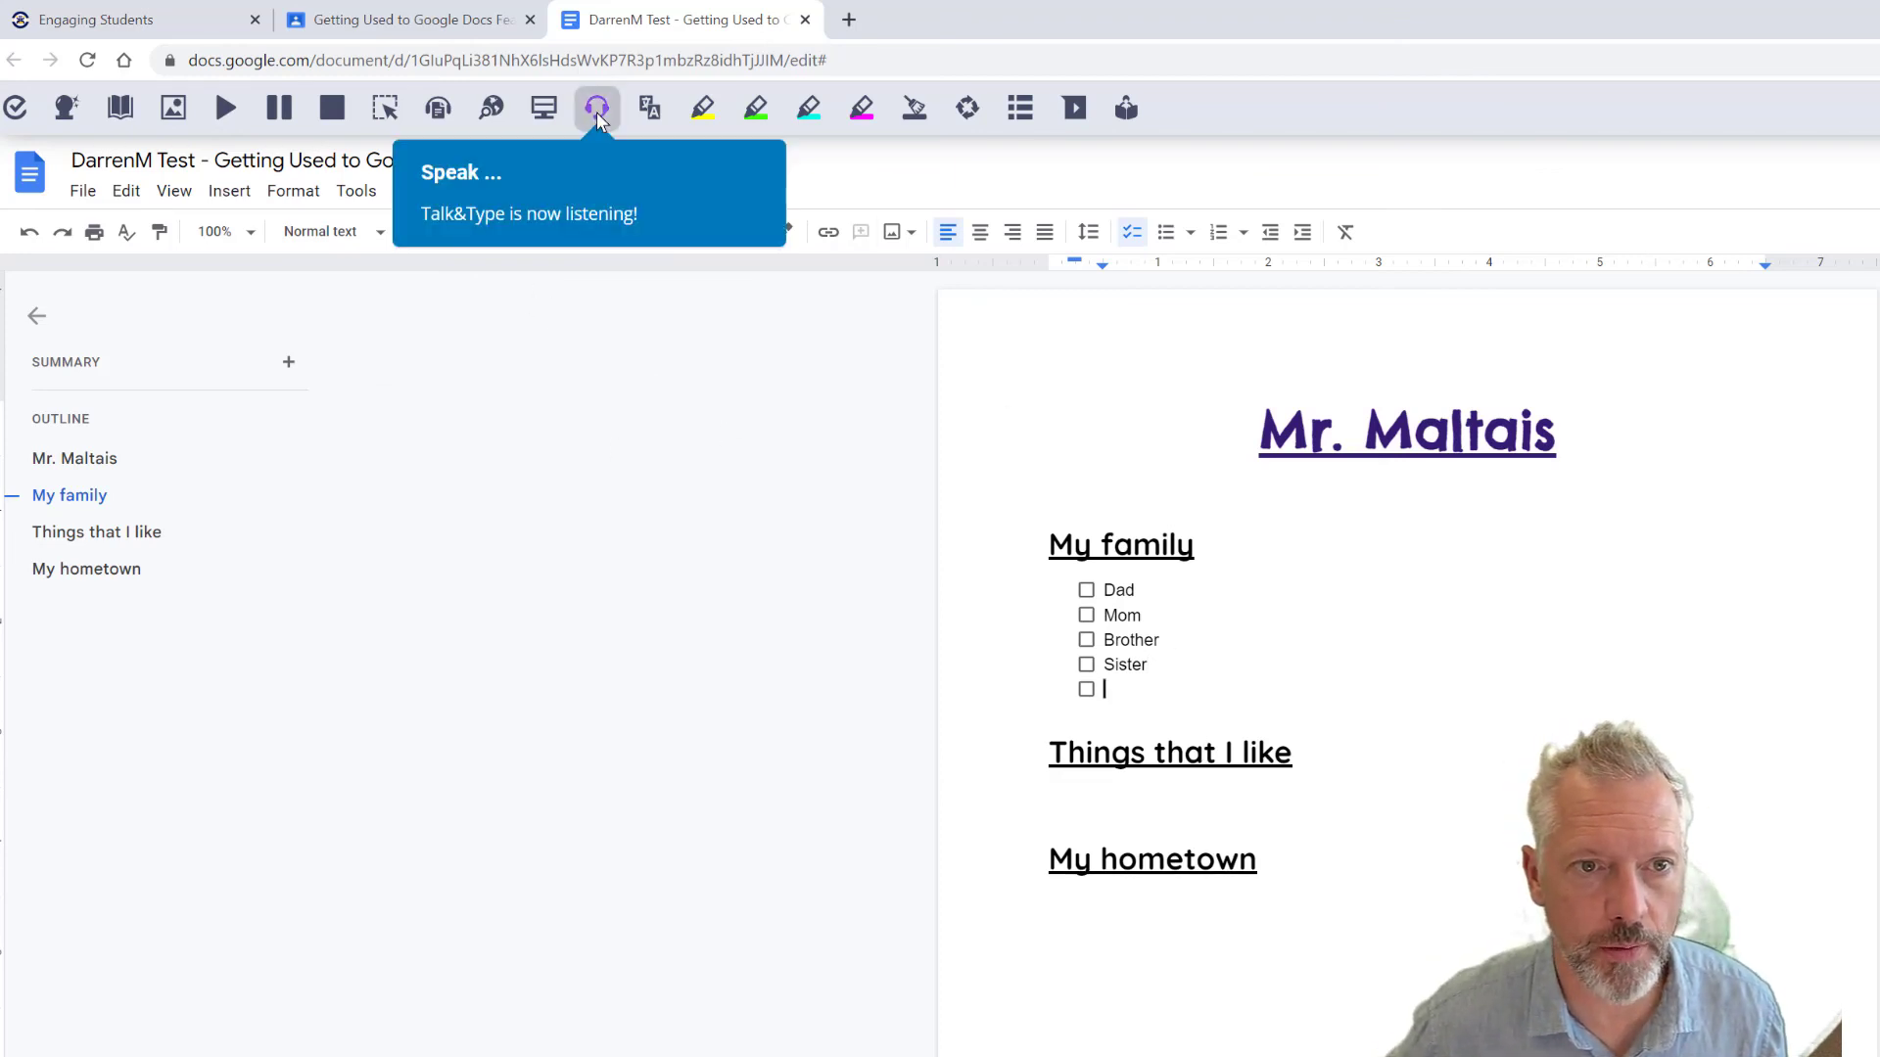